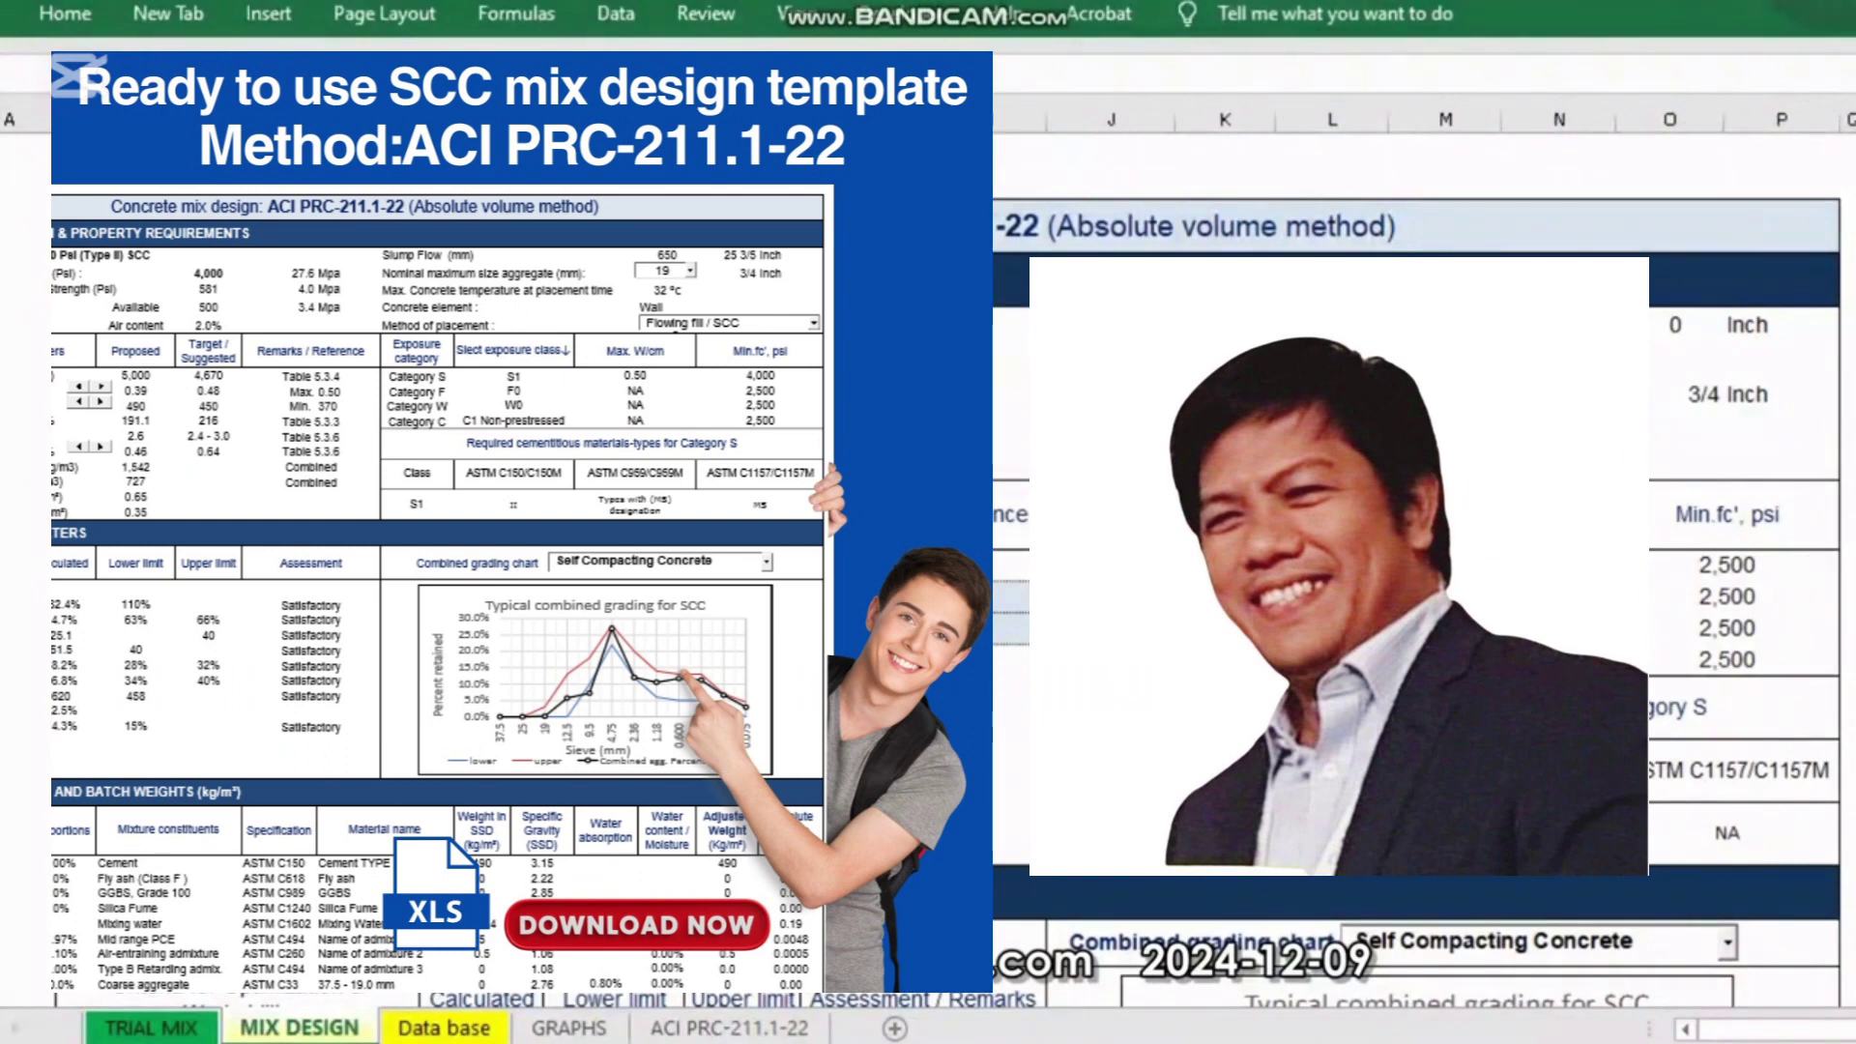
Step: Enter 5,500 psi as the specified compressive strength in the mix design's general information section
left_click(750, 364)
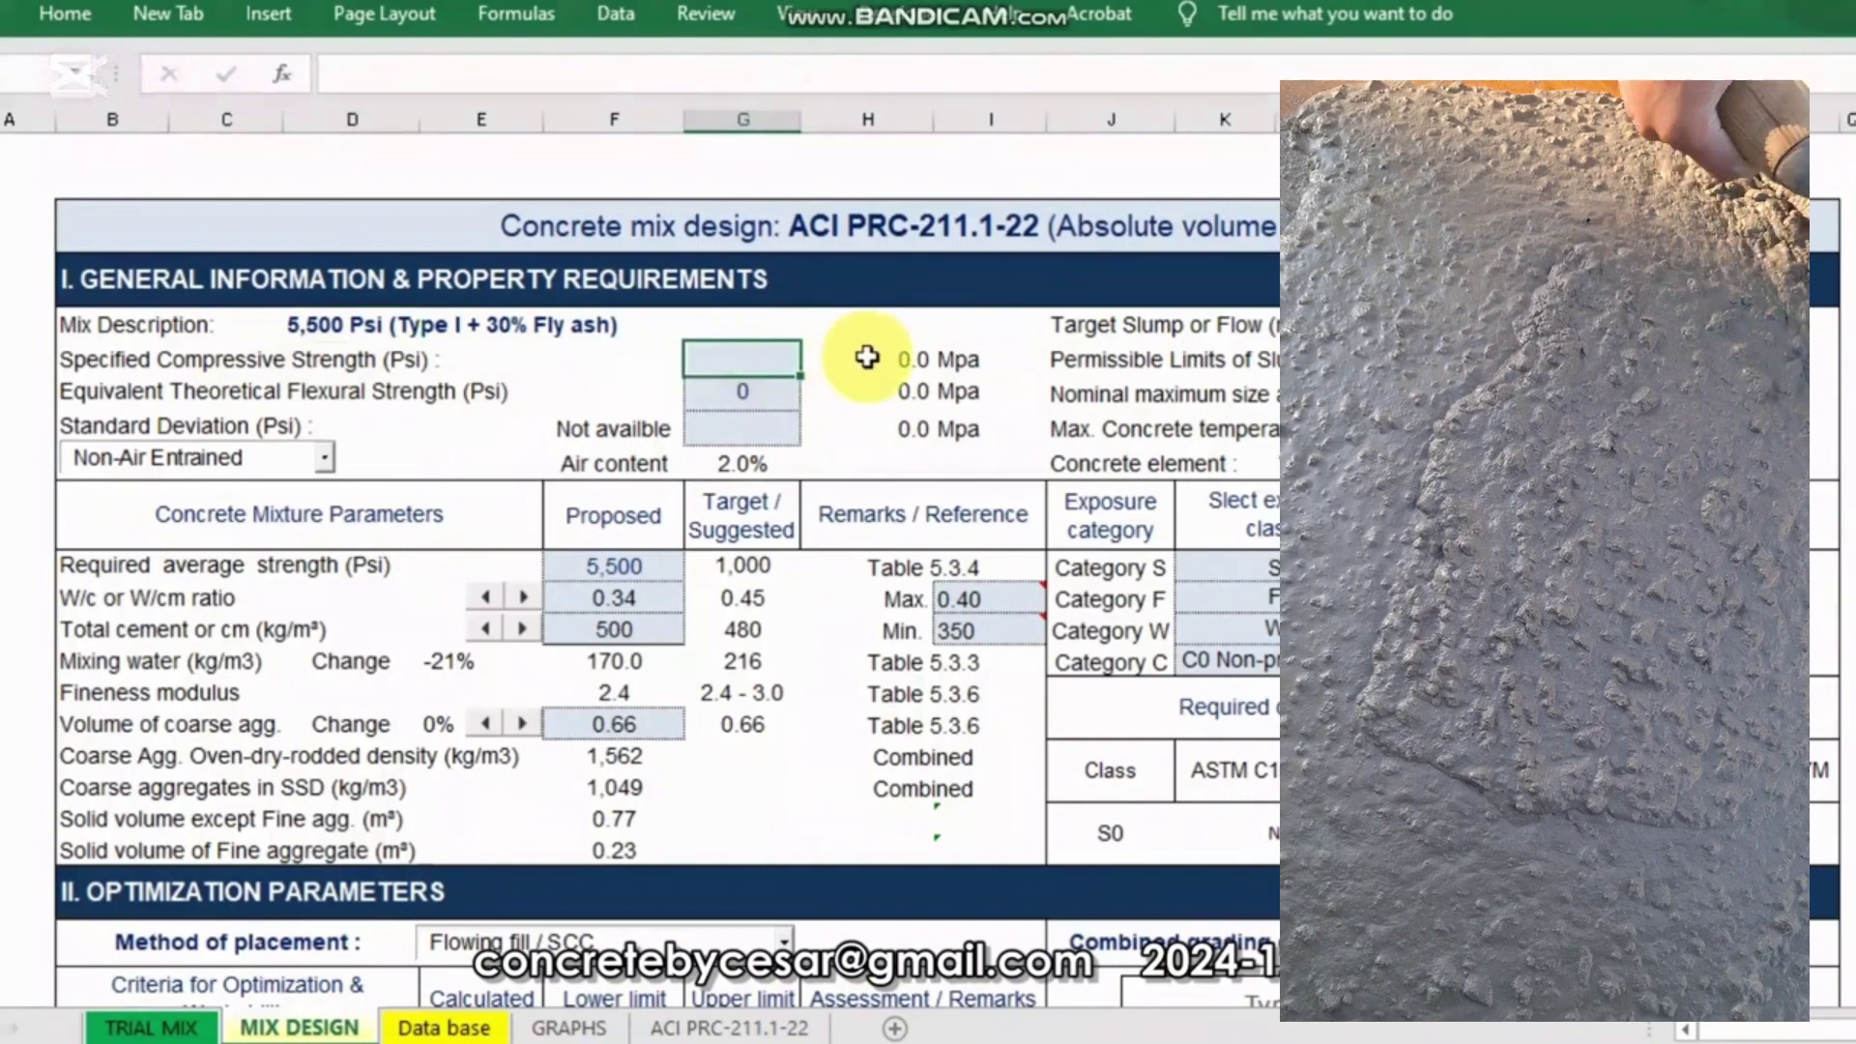
type("5")
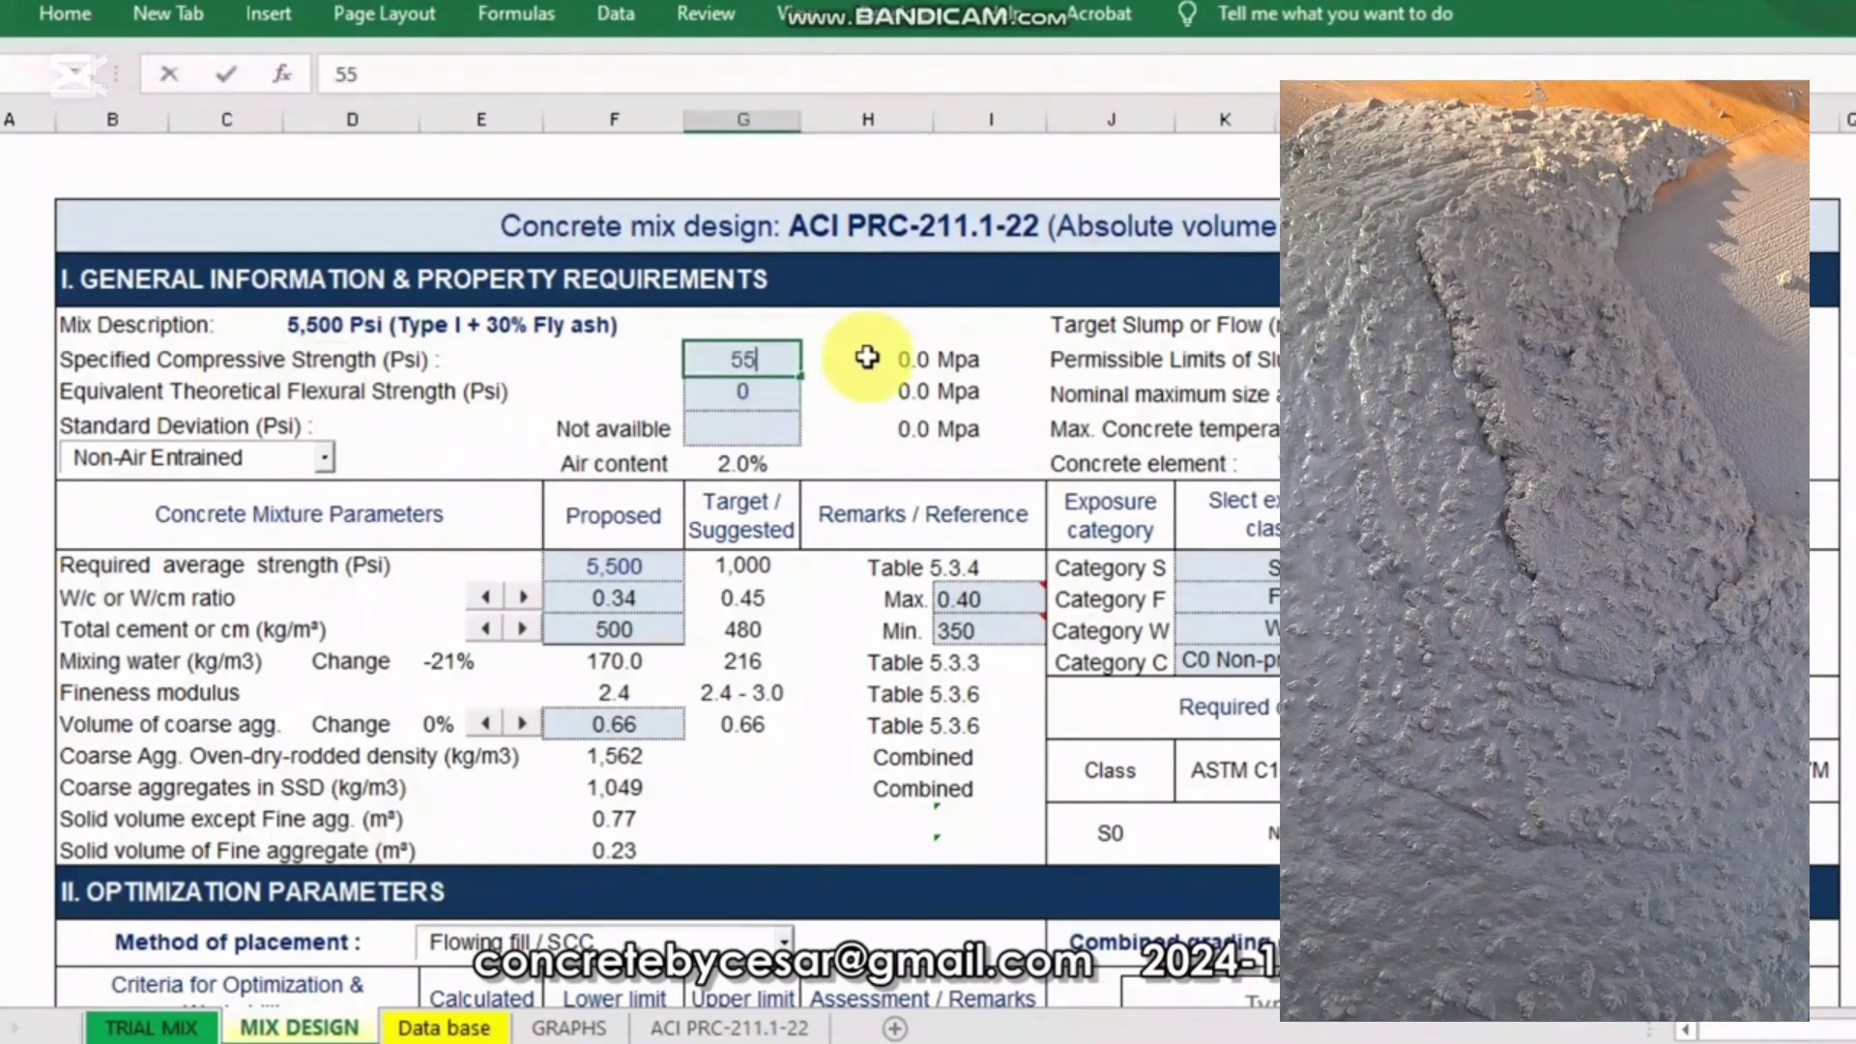
type(",500")
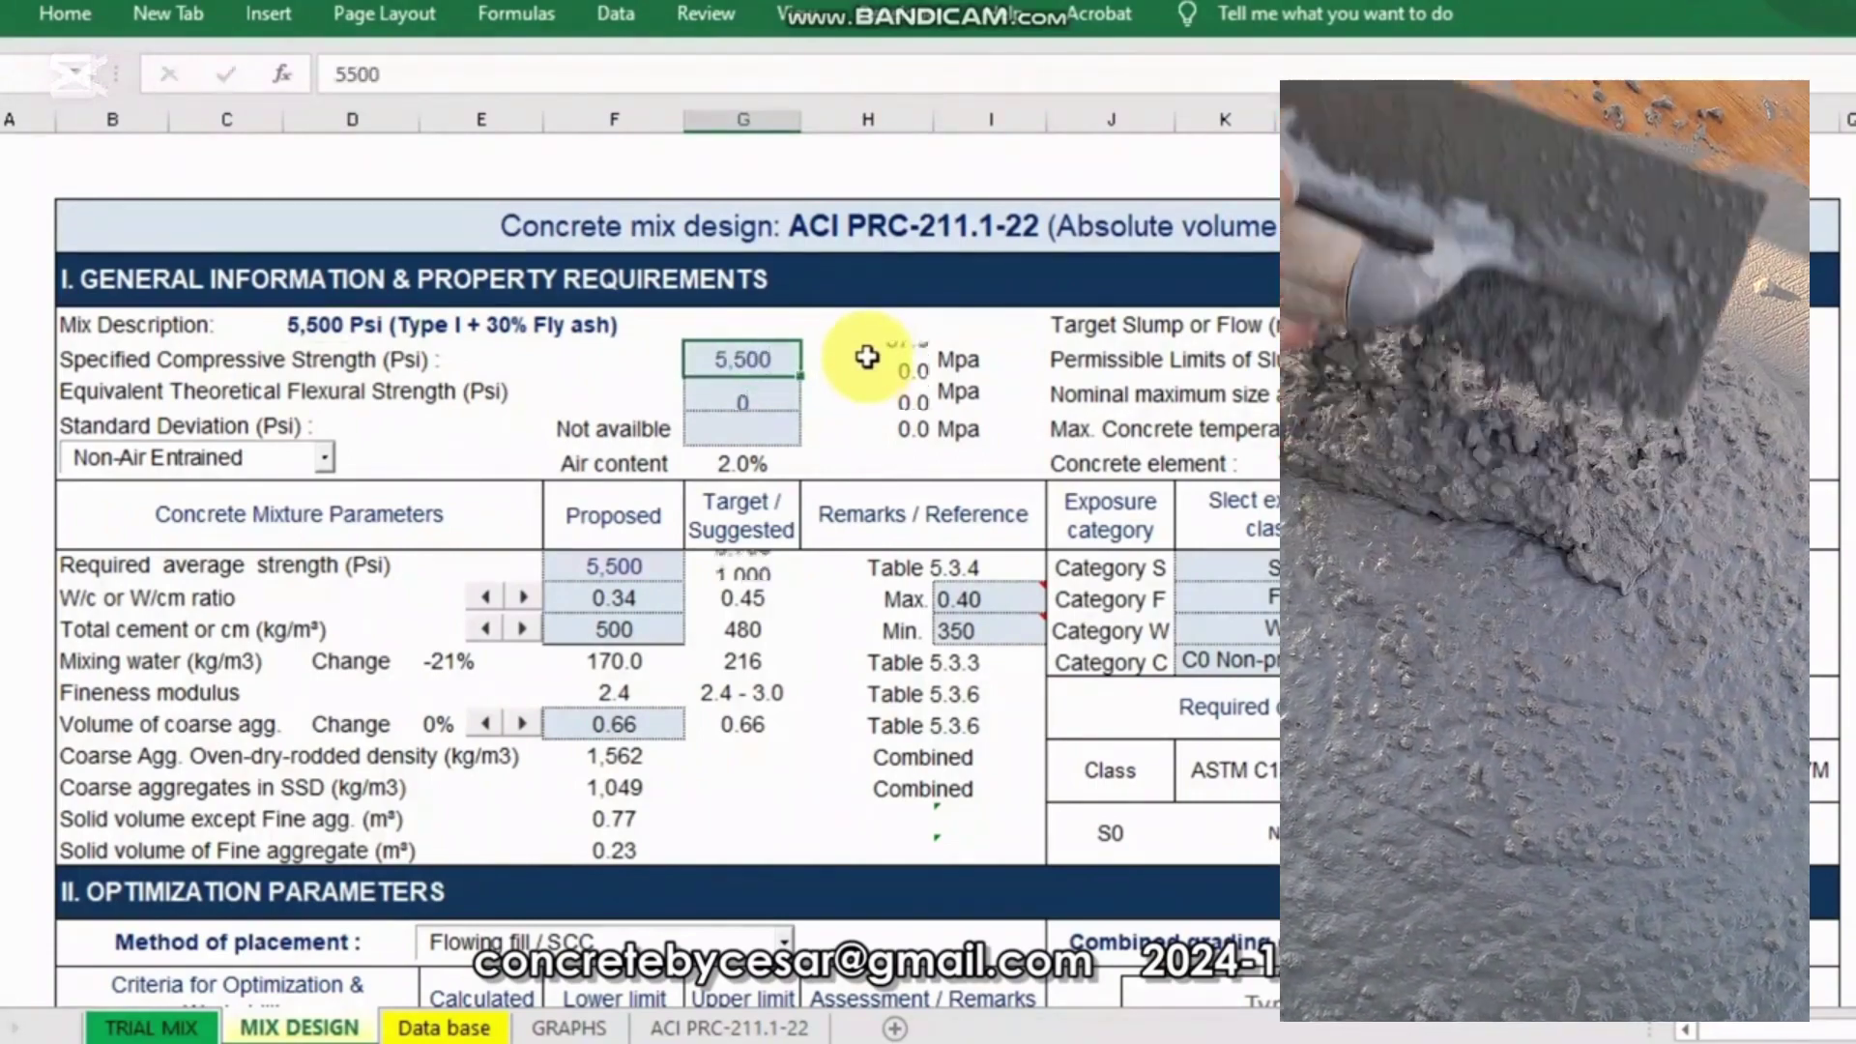
key("Return")
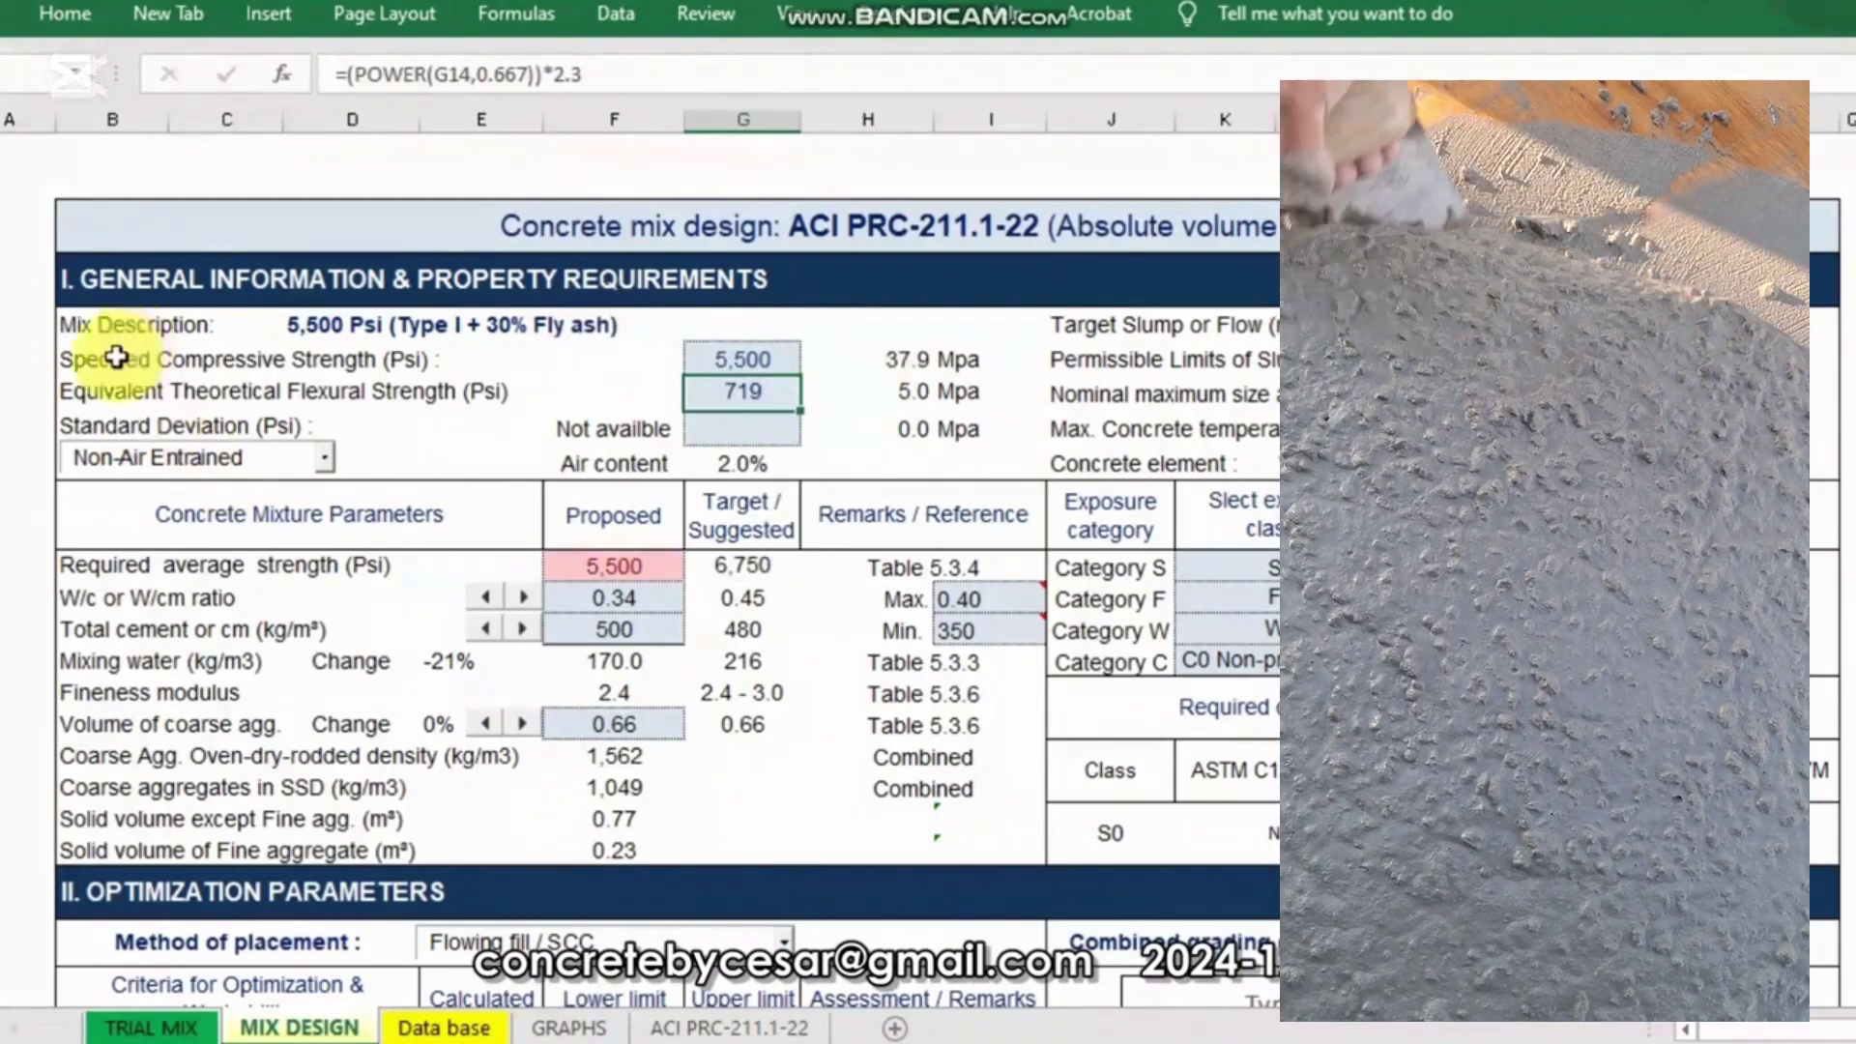
left_click(116, 359)
Step: Set the target slump or flow to 650 mm
left_click(1353, 435)
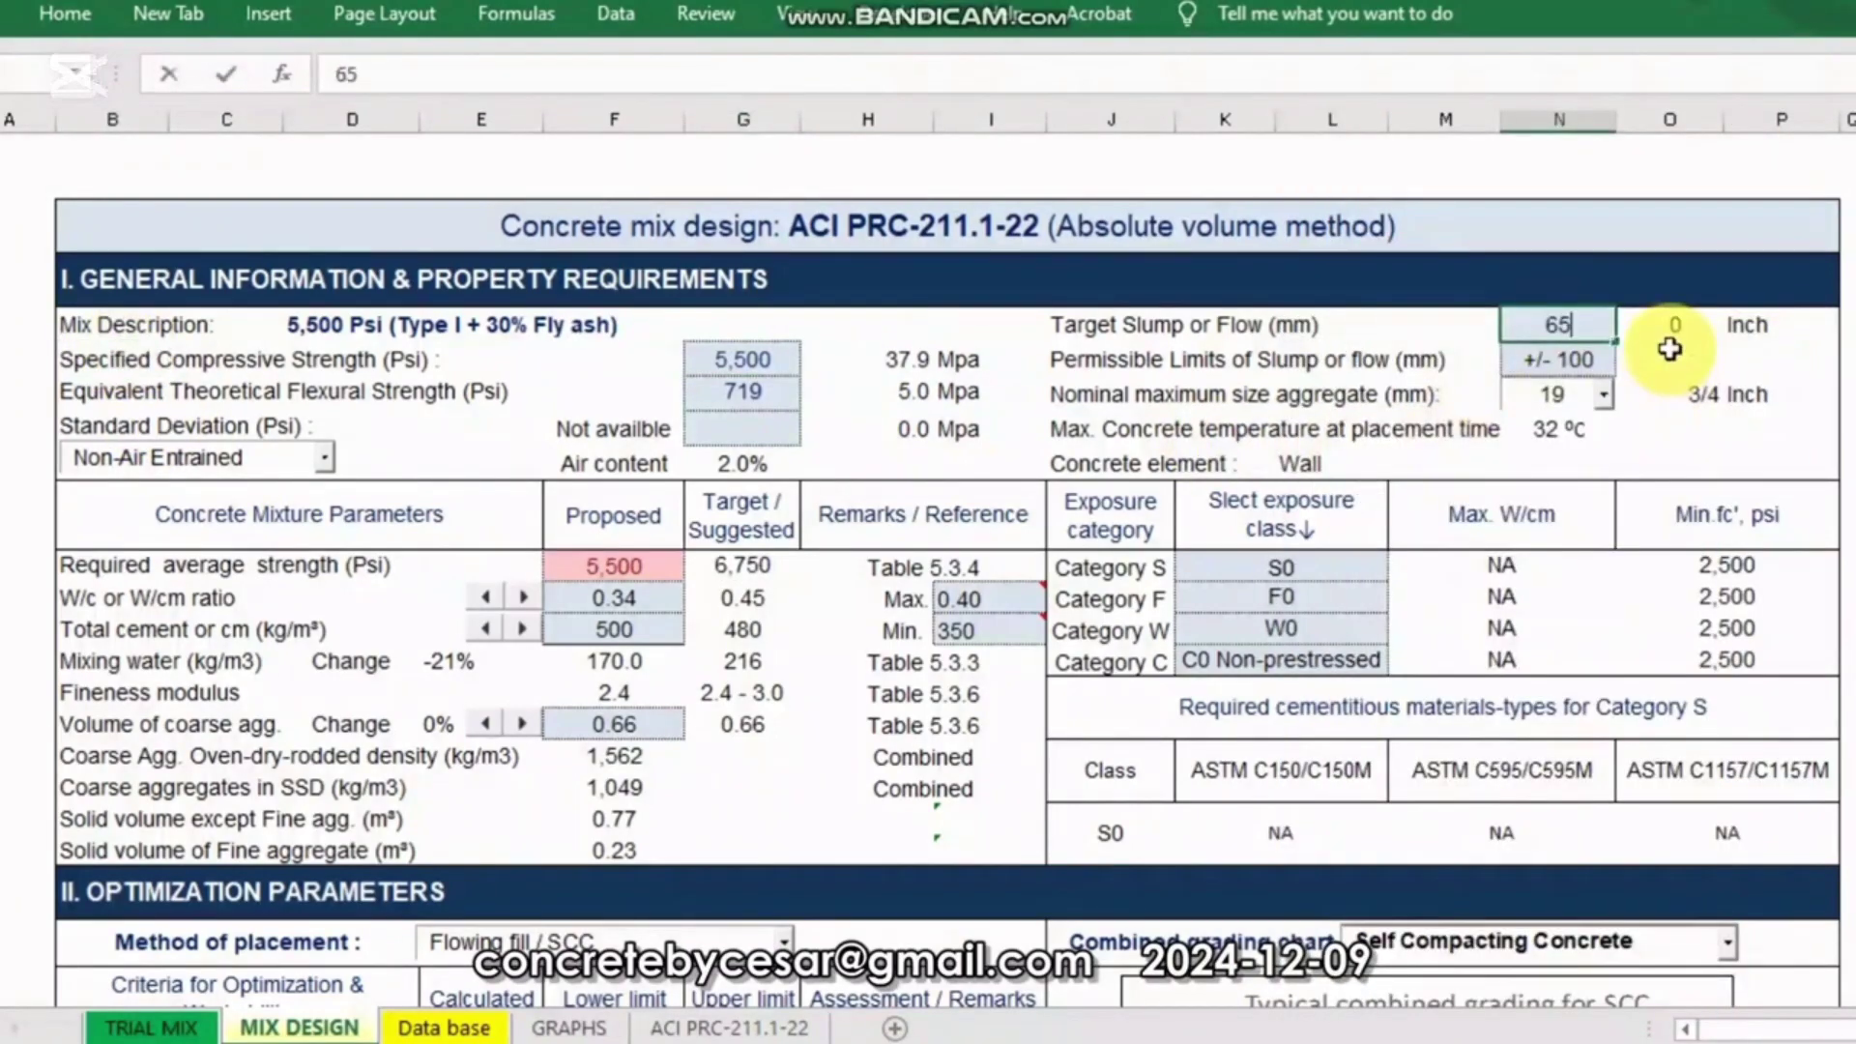
type("650")
key("Return")
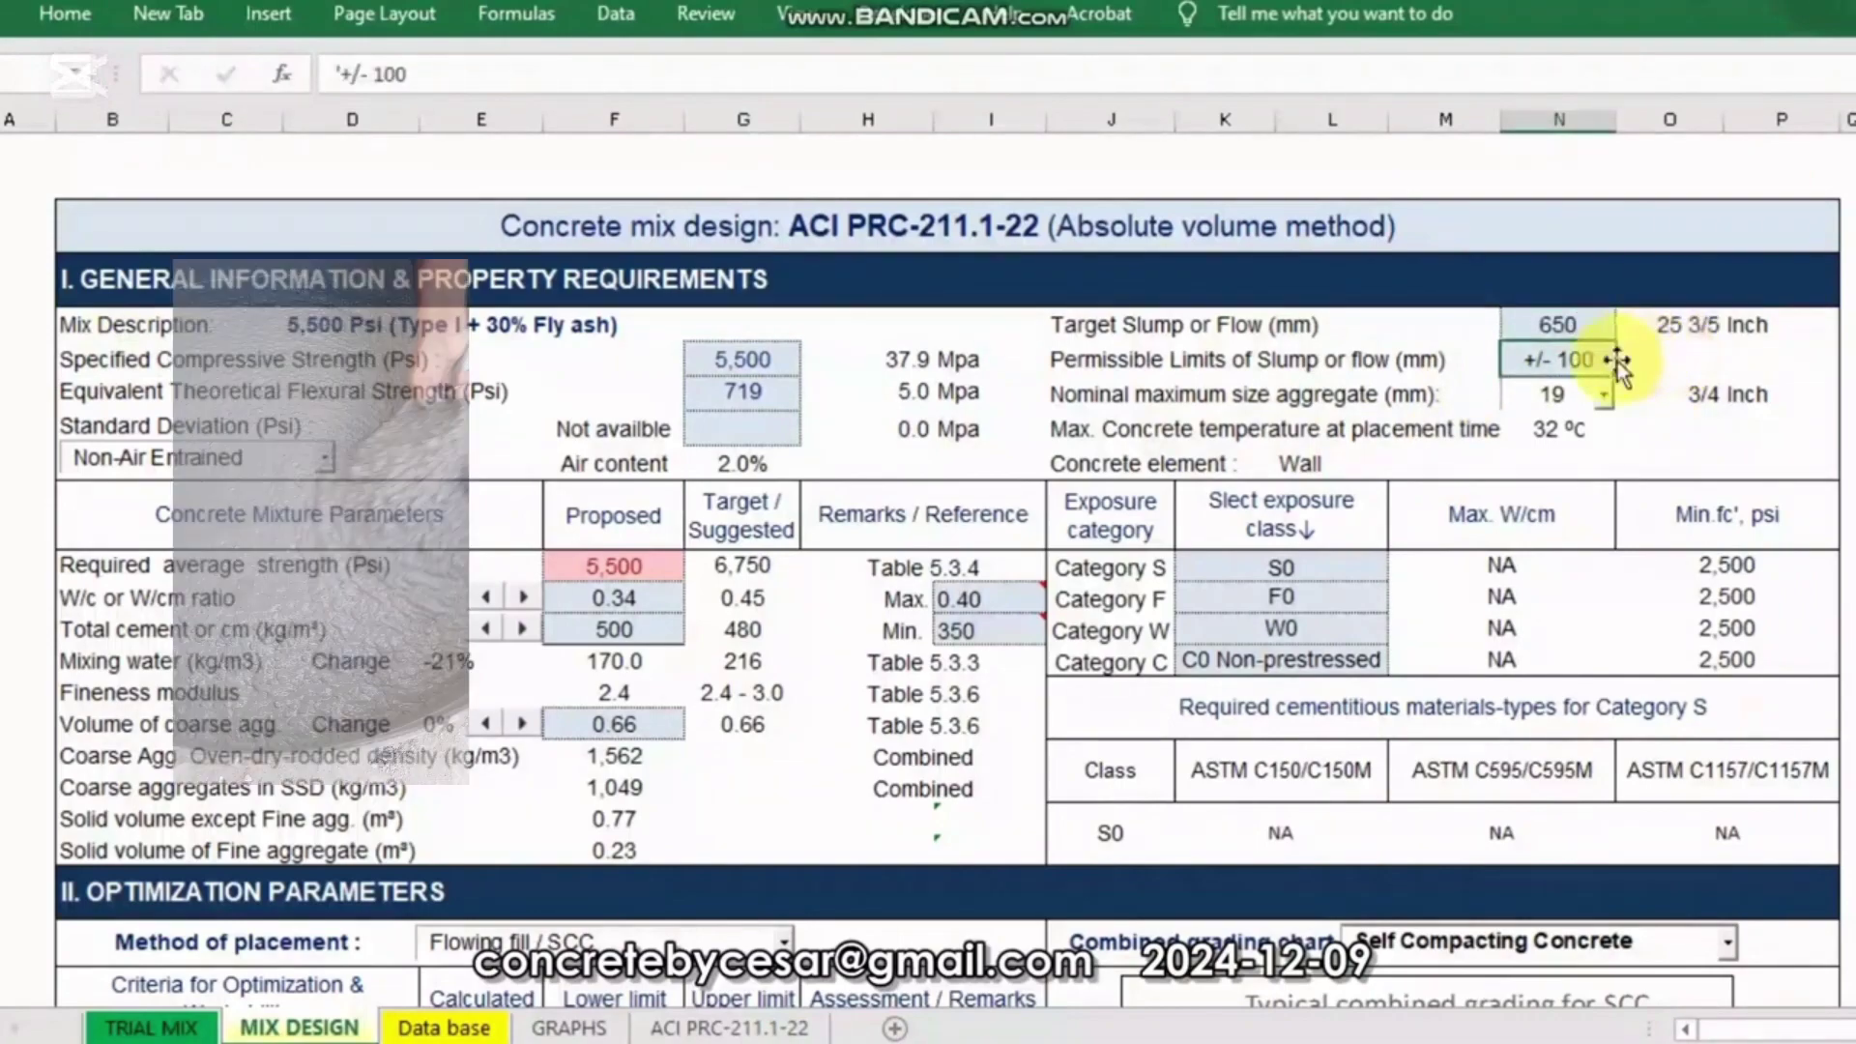
Step: Review the permissible slump or flow limits and the nominal maximum aggregate size setting with its inch conversion
left_click(1071, 362)
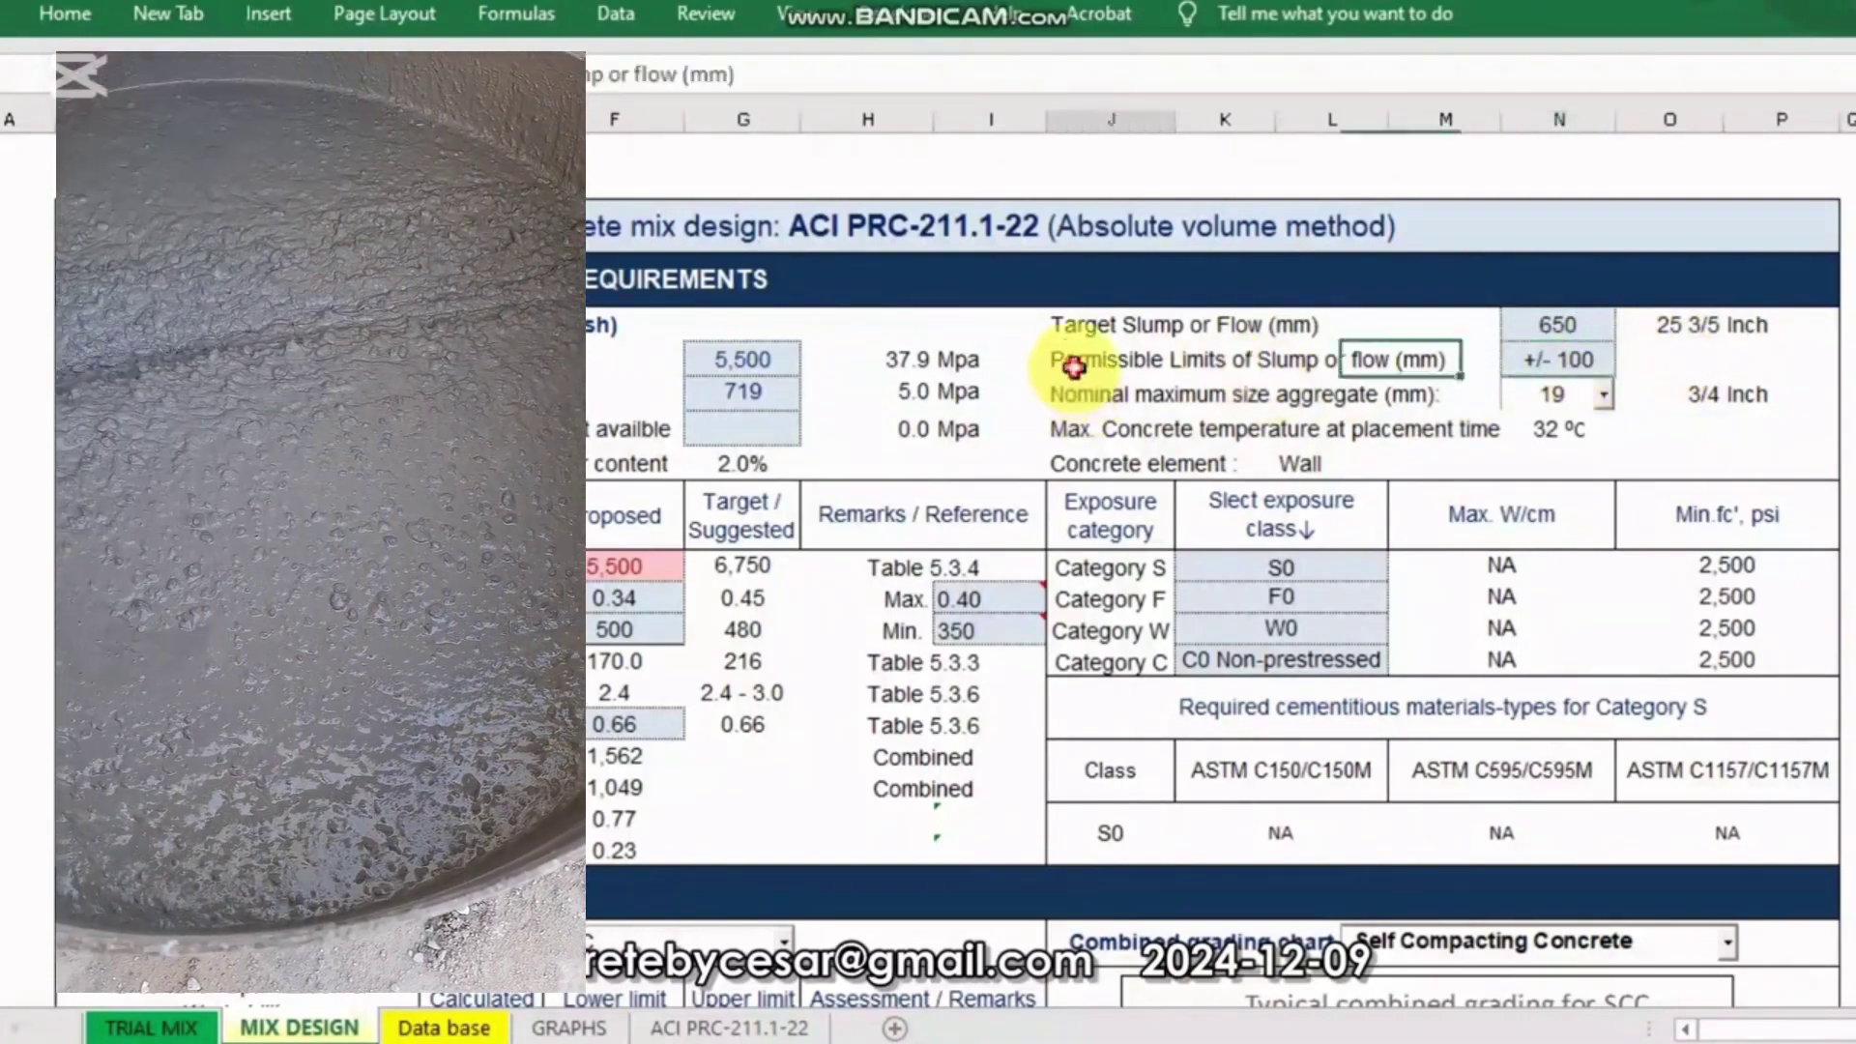
left_click(1097, 404)
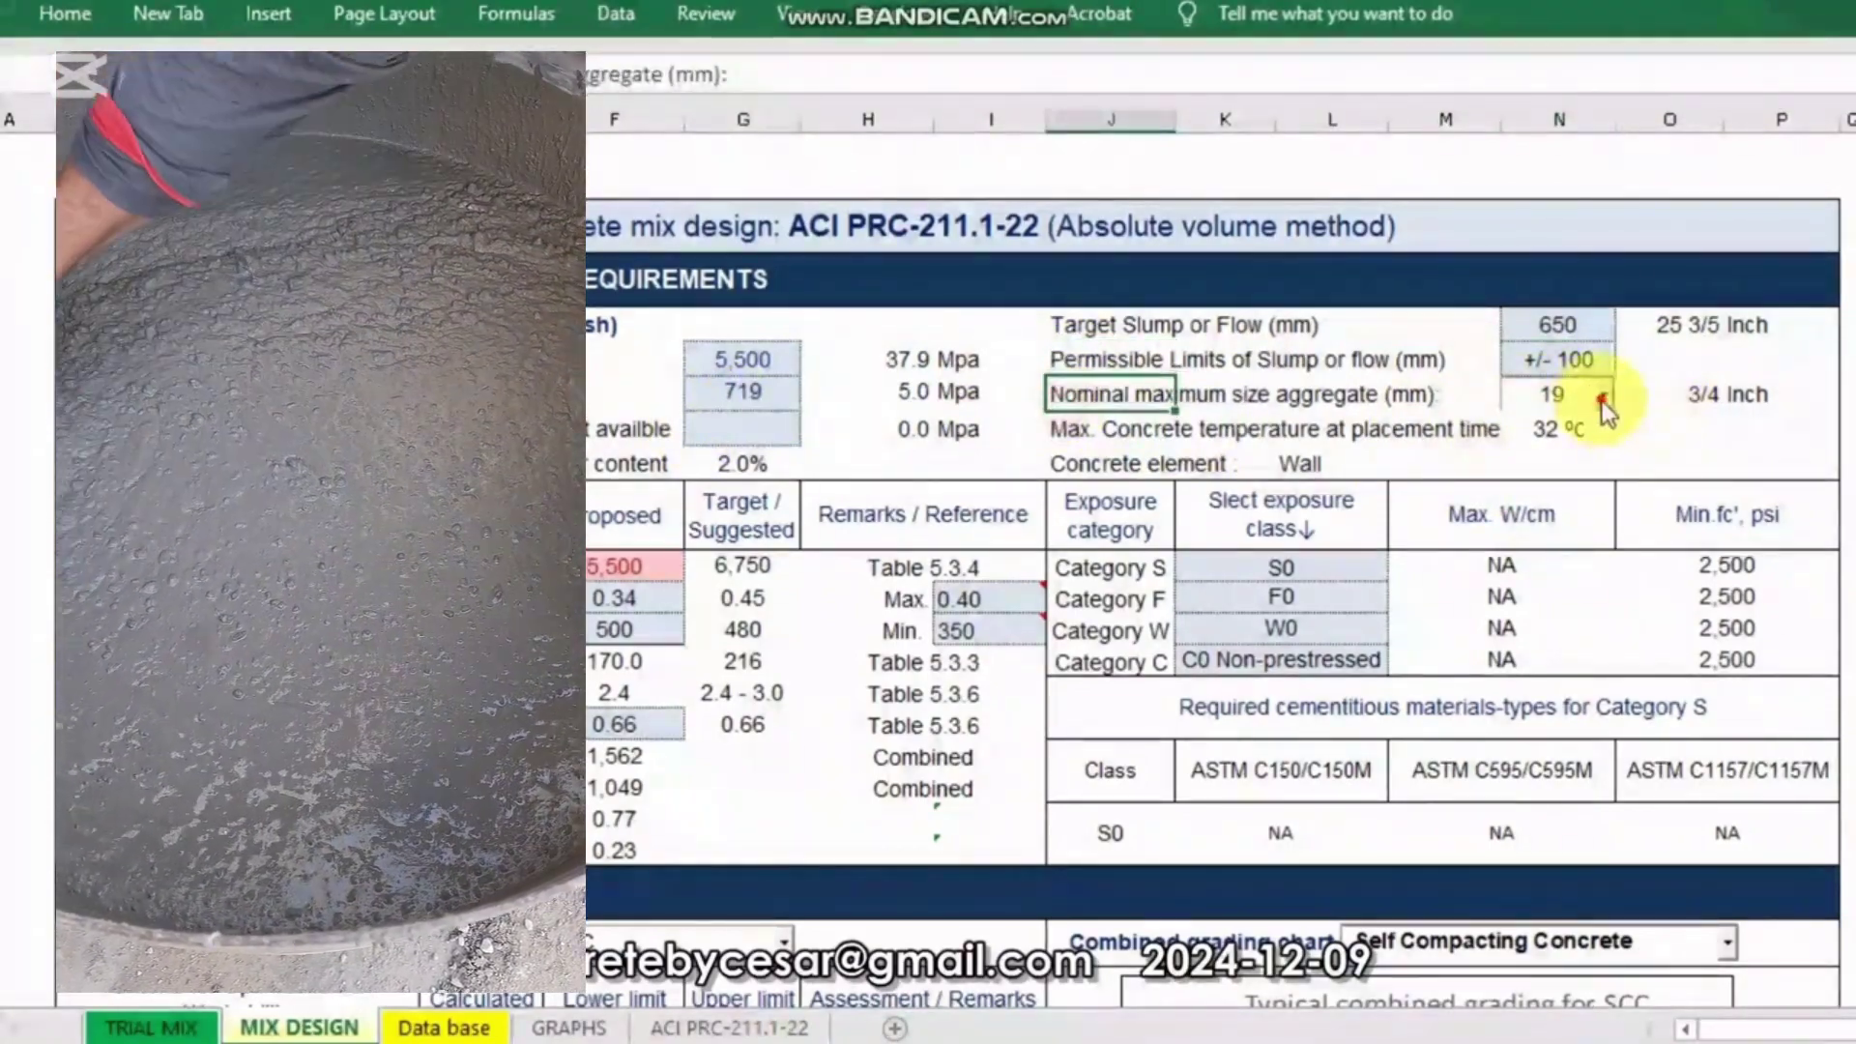
left_click(1604, 394)
left_click(1692, 431)
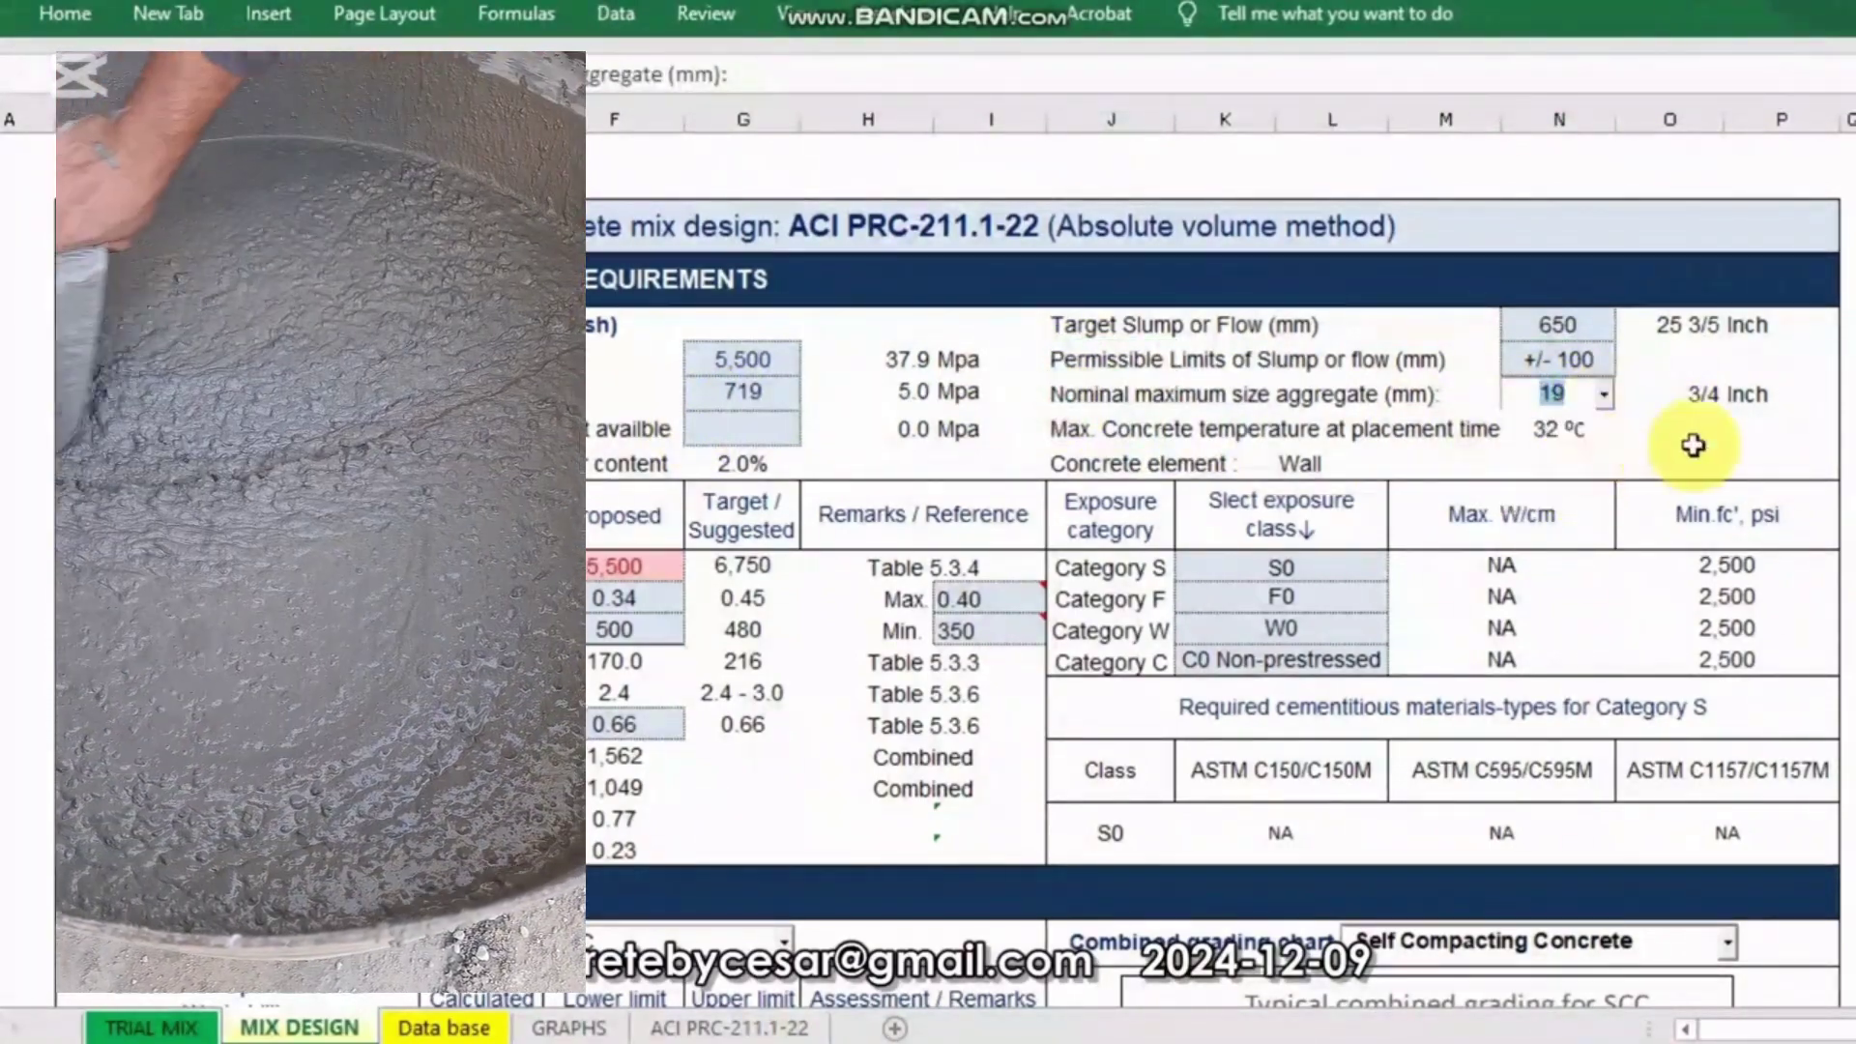
left_click(1706, 398)
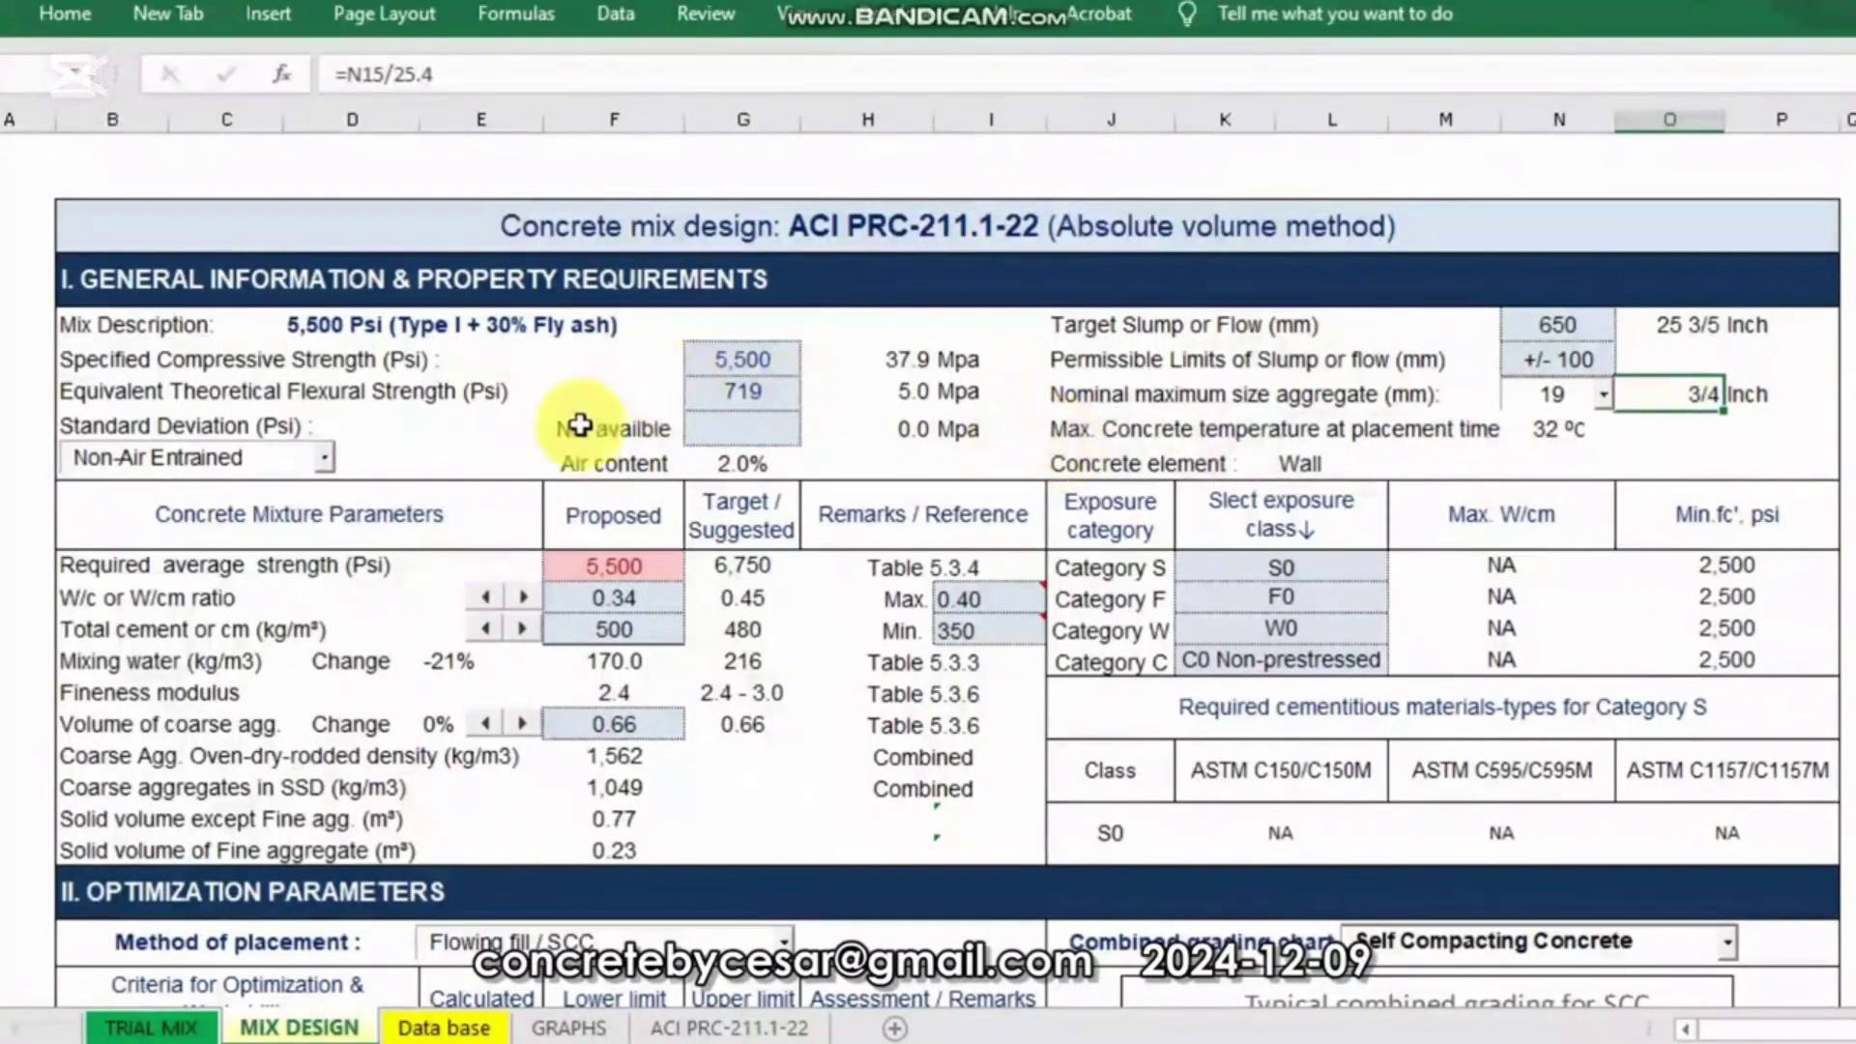
Step: Examine the equivalent theoretical flexural strength, its MPa conversion and the standard deviation entry
left_click(97, 396)
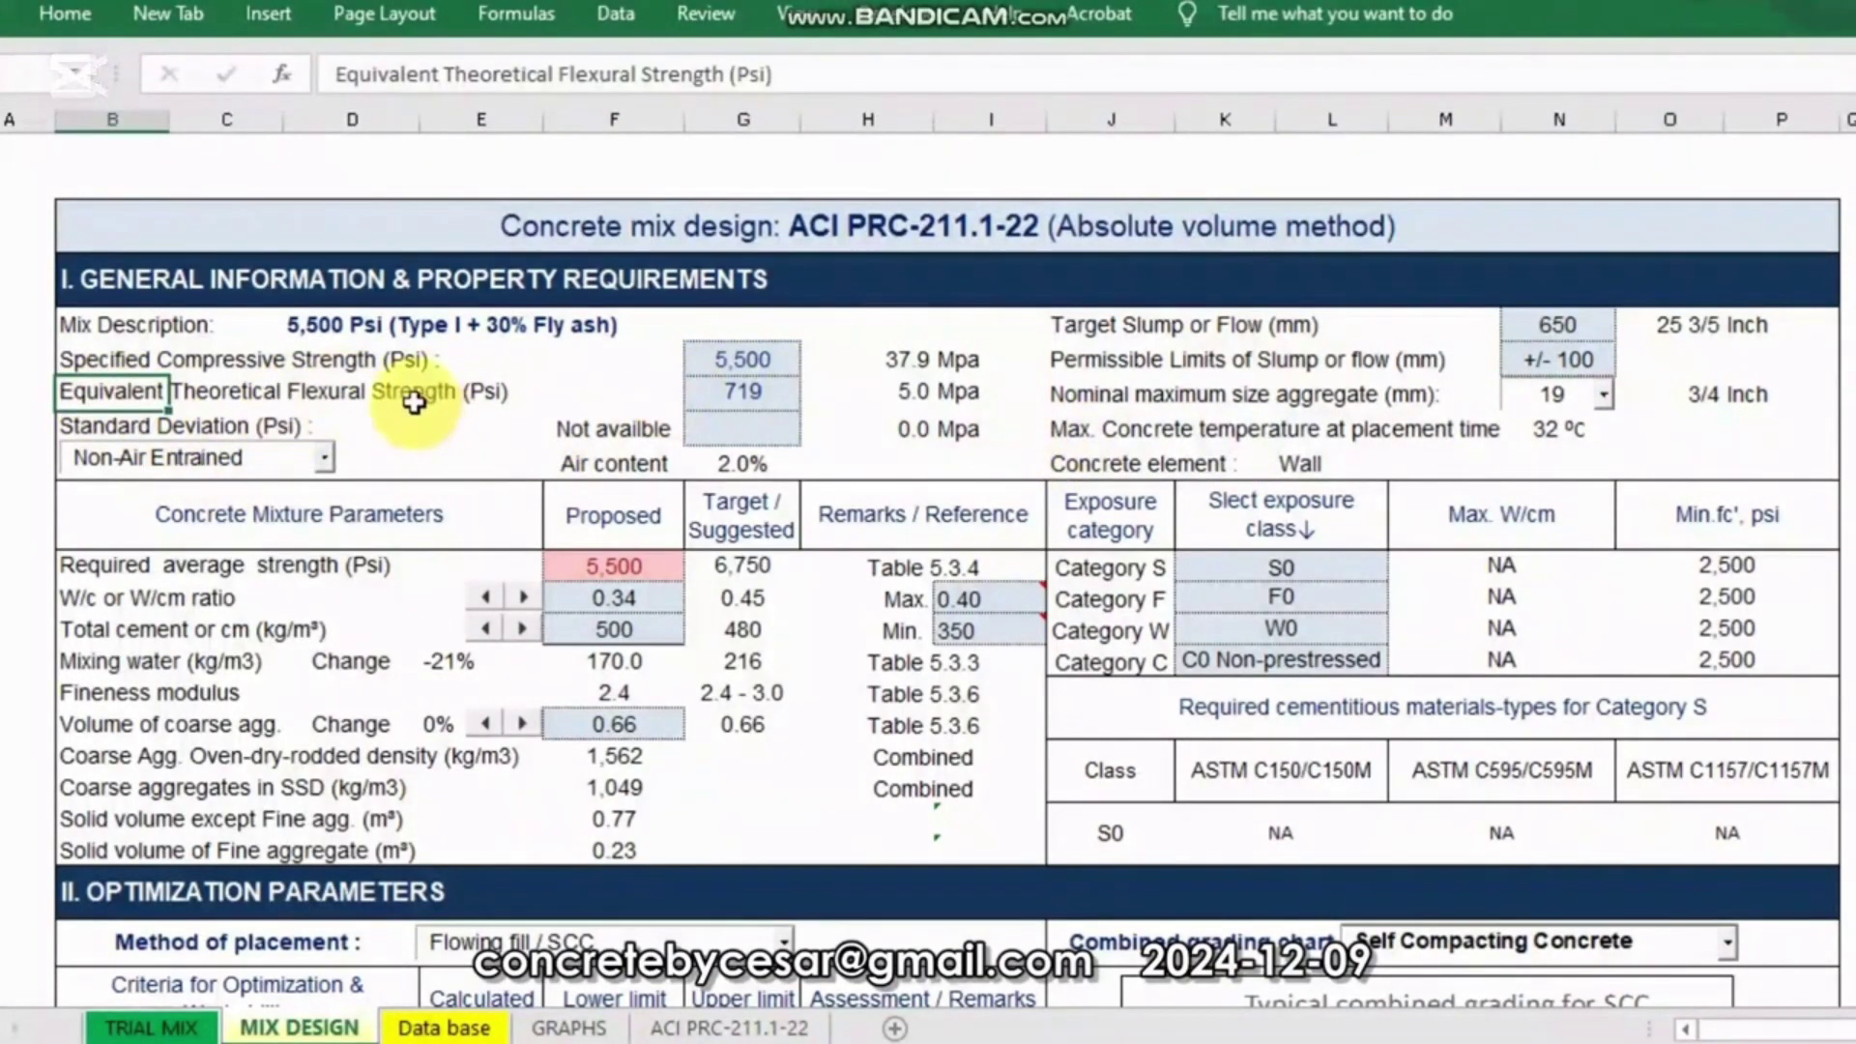
left_click(742, 391)
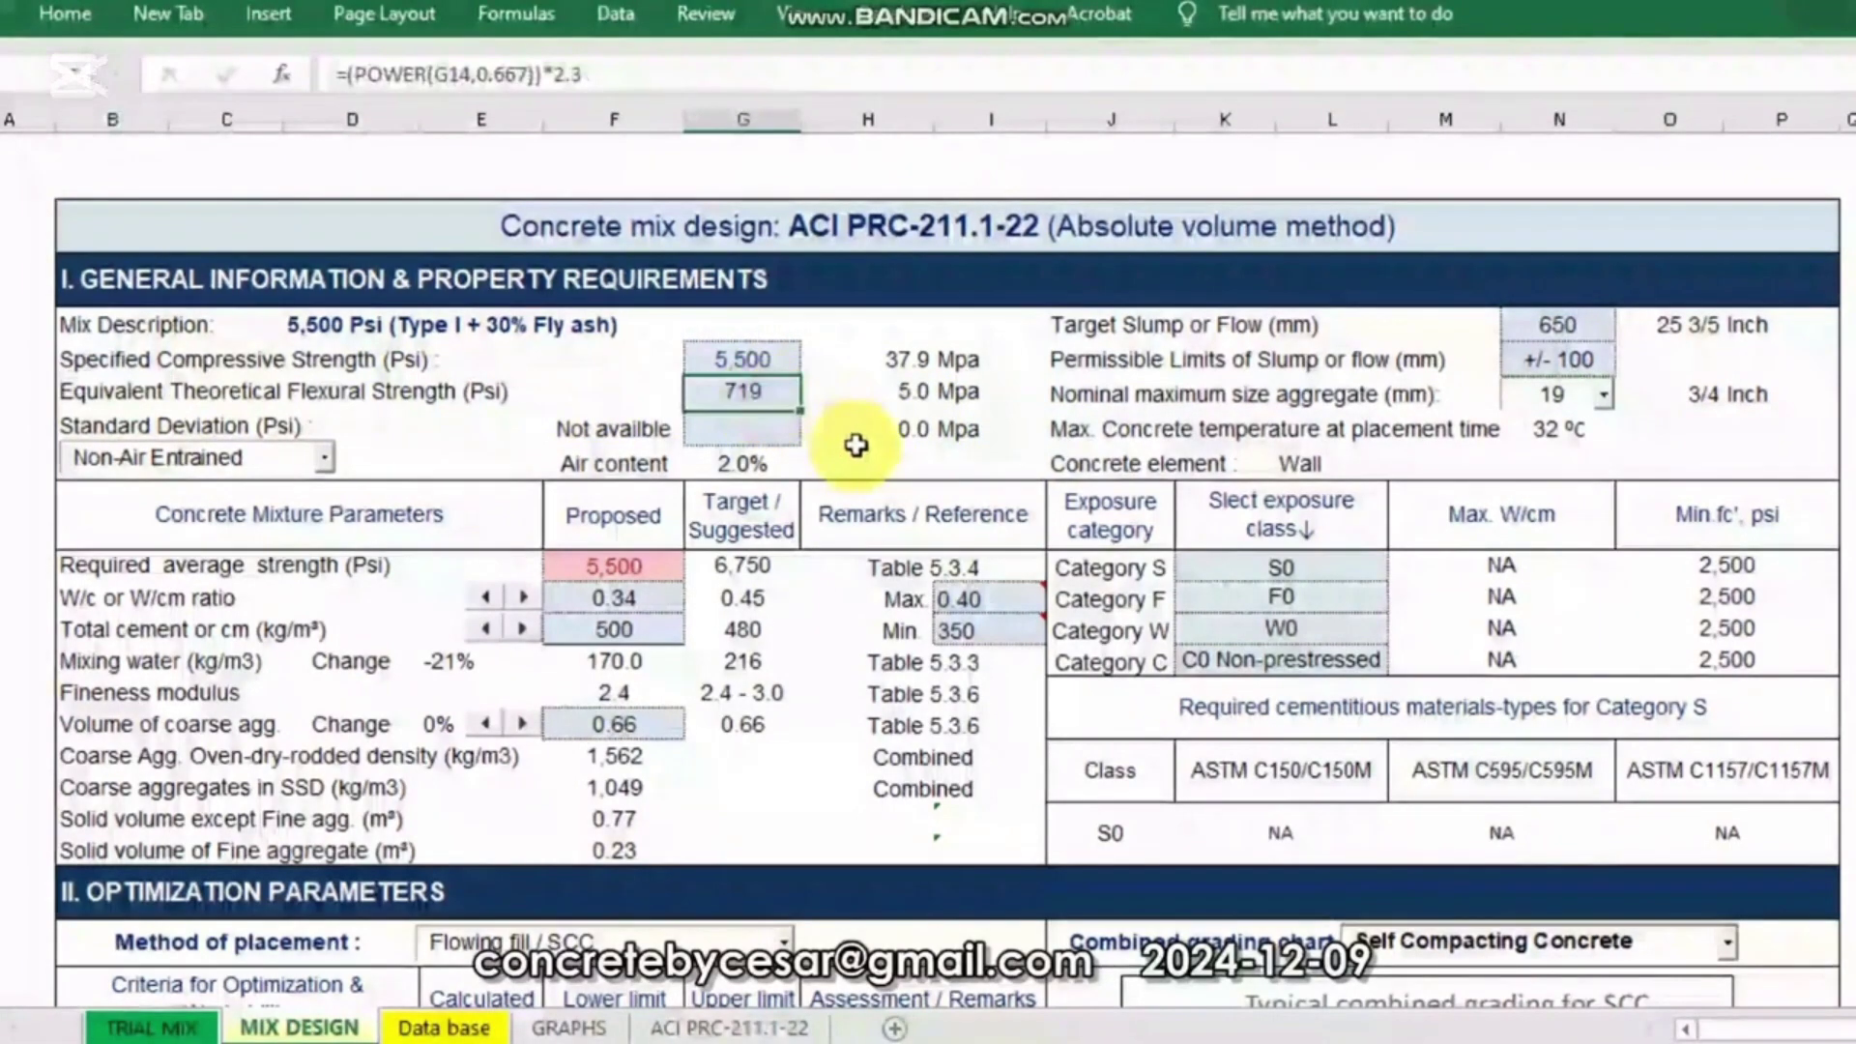
left_click(910, 400)
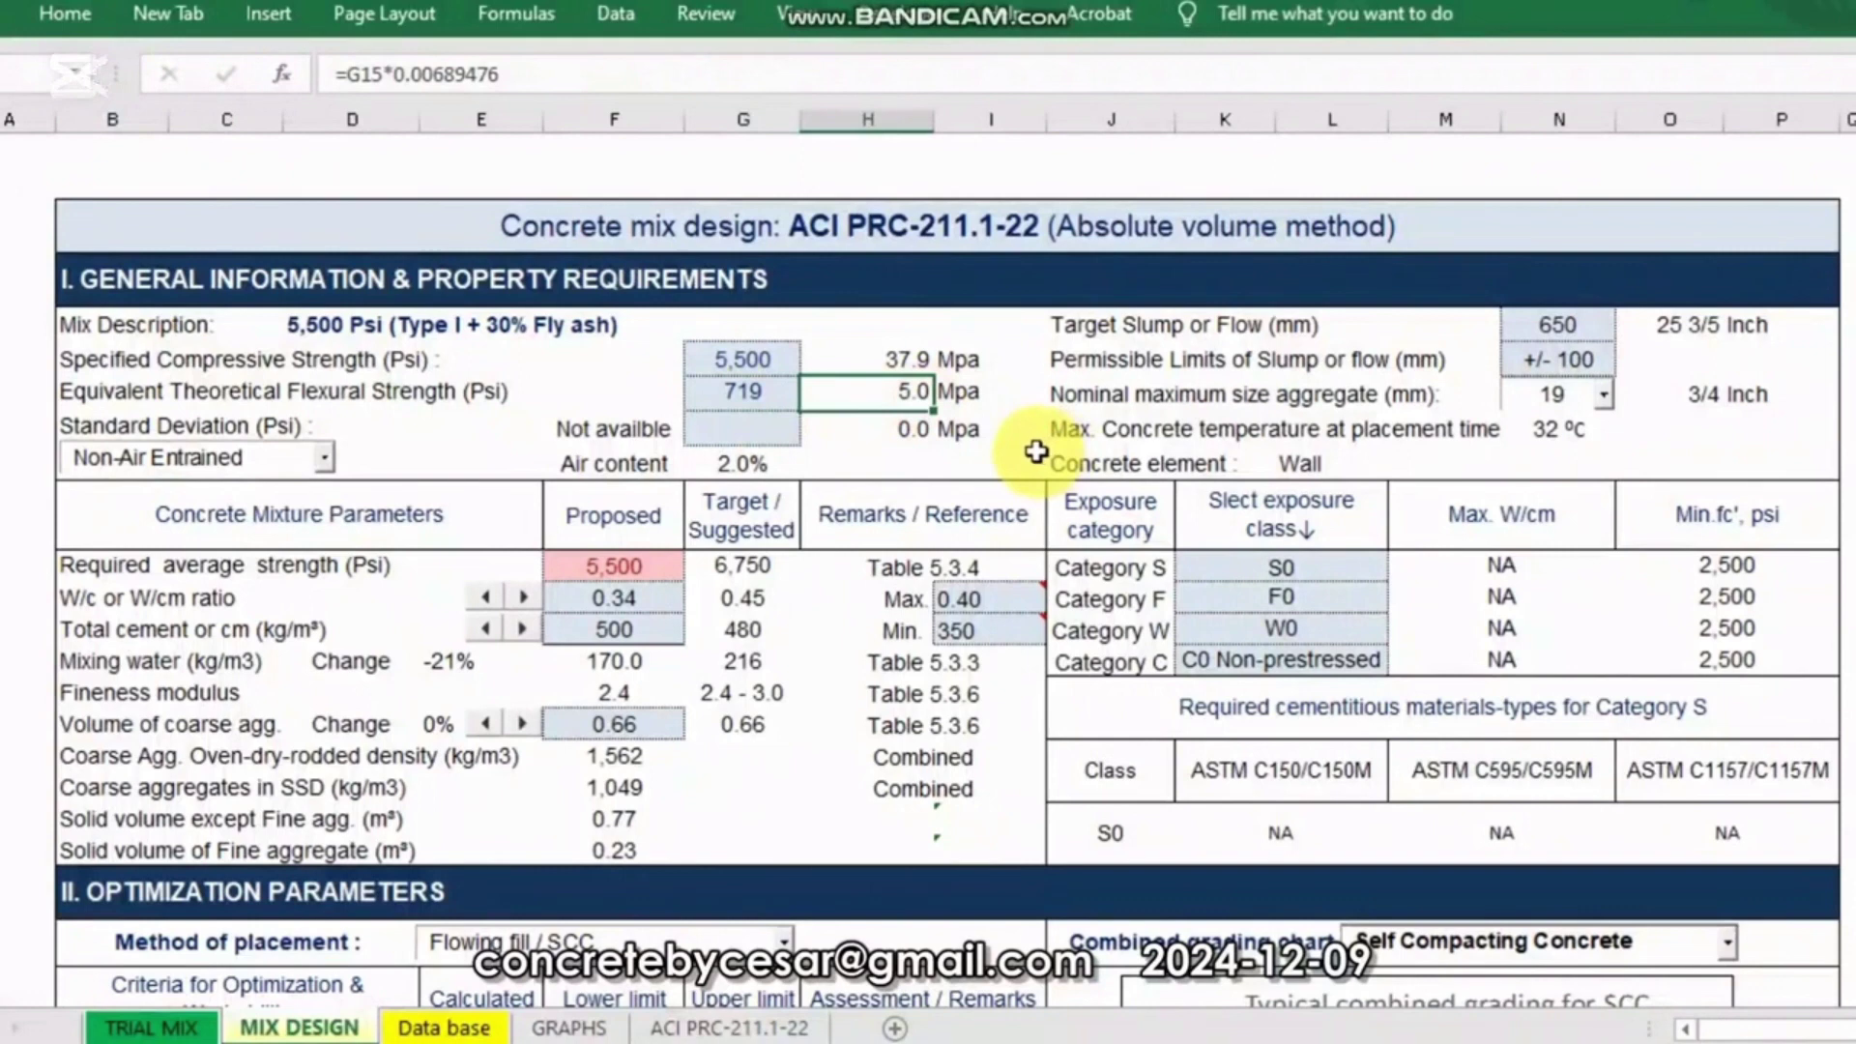
left_click(198, 425)
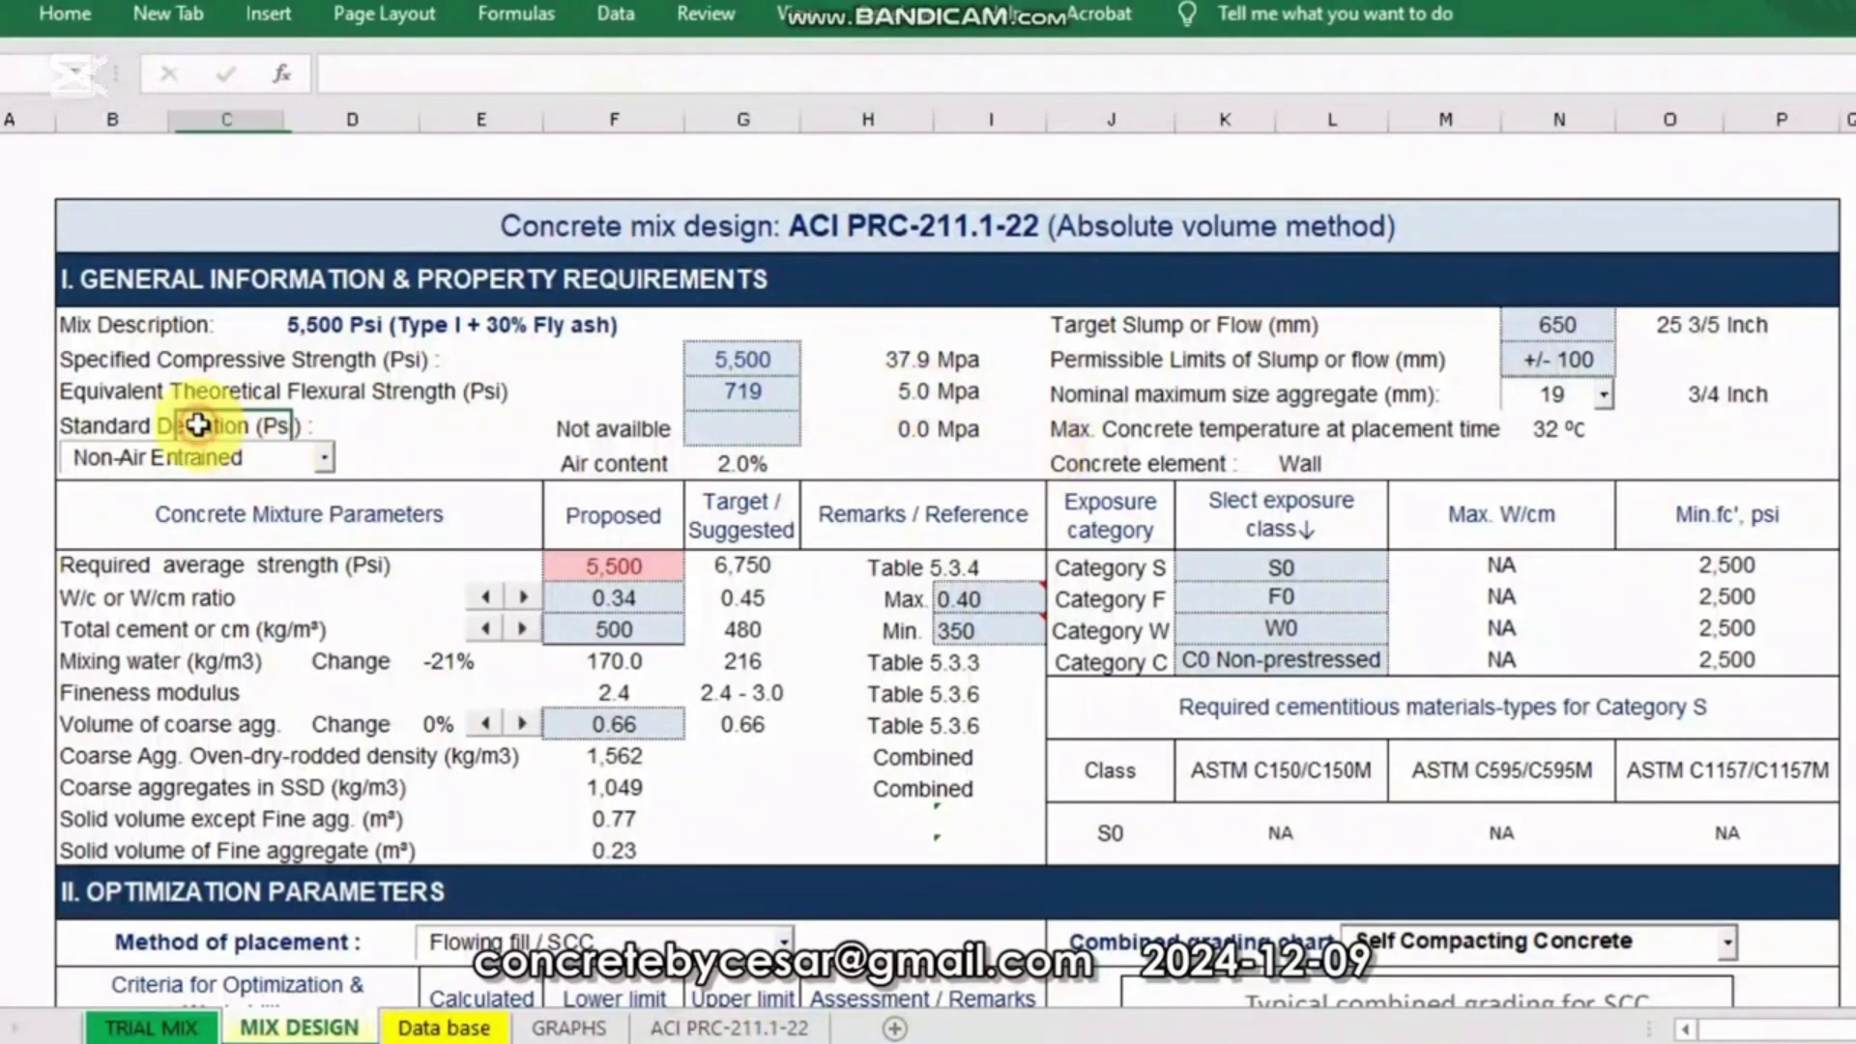
left_click(85, 425)
left_click(759, 435)
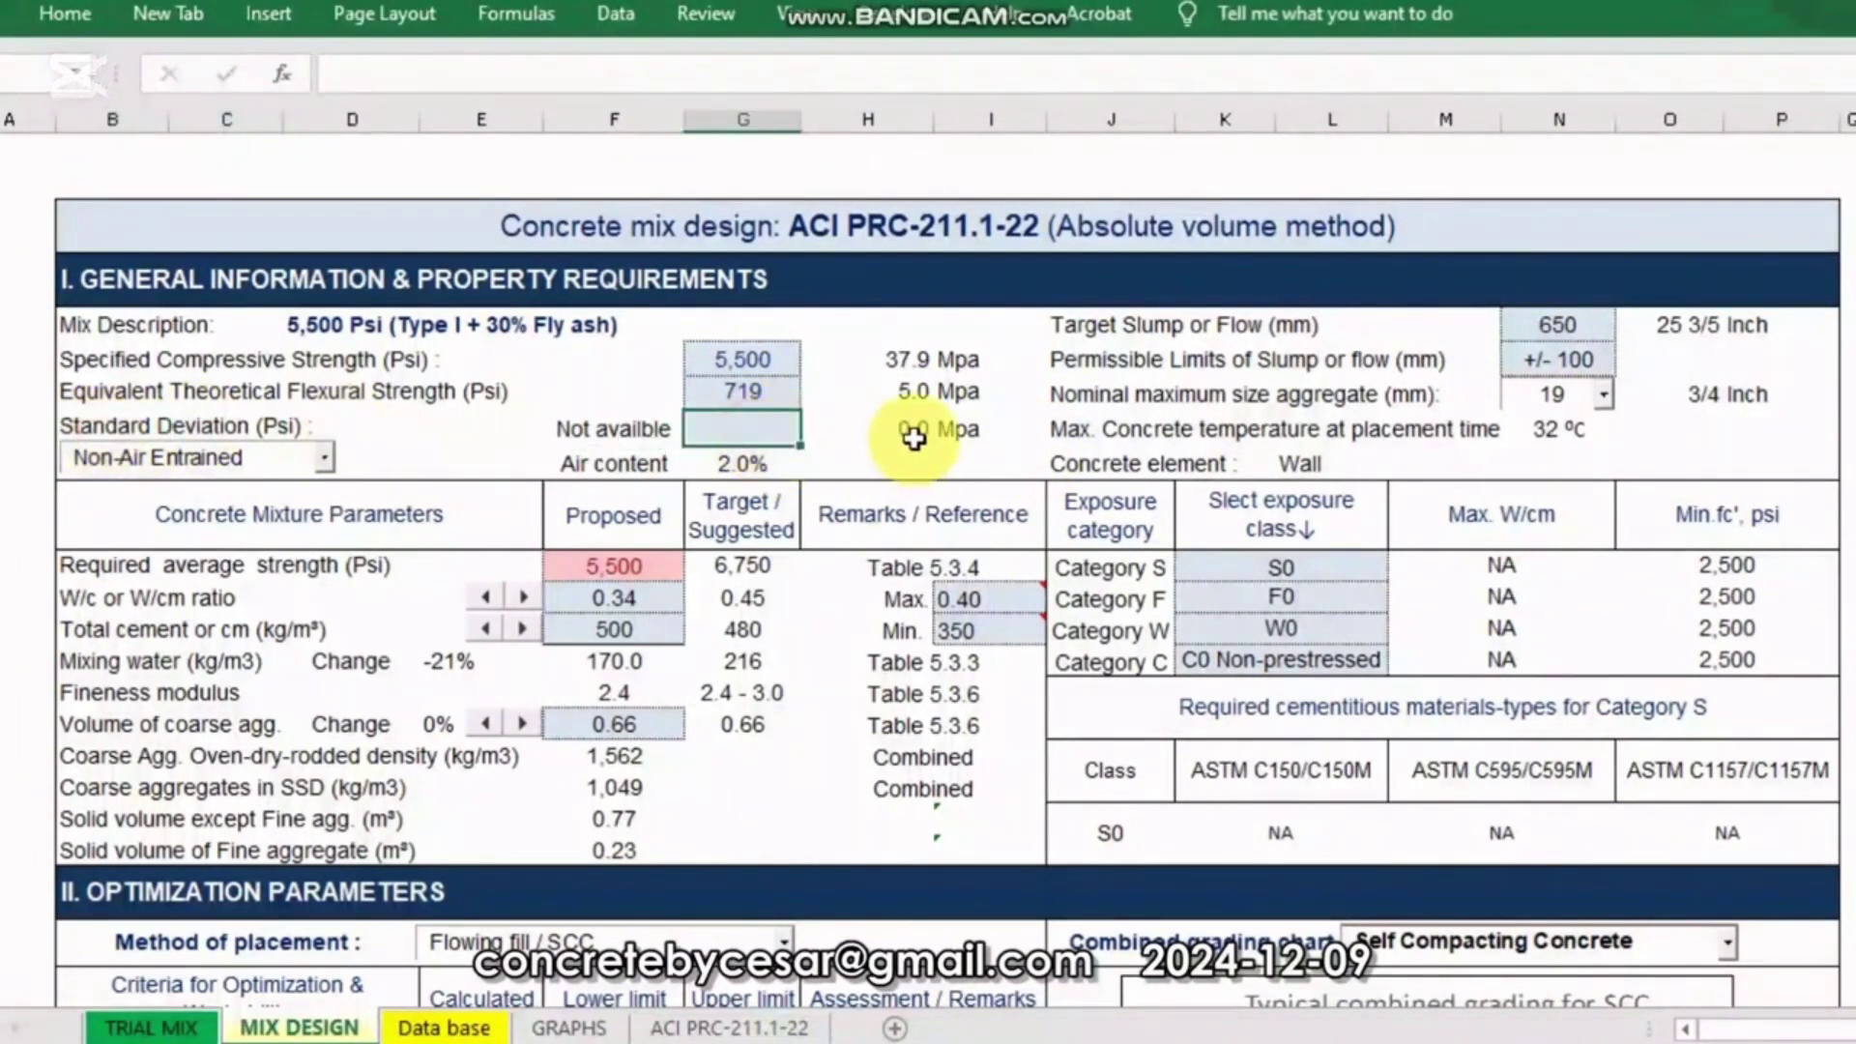
key("Left")
Step: Try Air Entrained F1 as the air-entrainment type and switch back to Non-Air Entrained
left_click(386, 456)
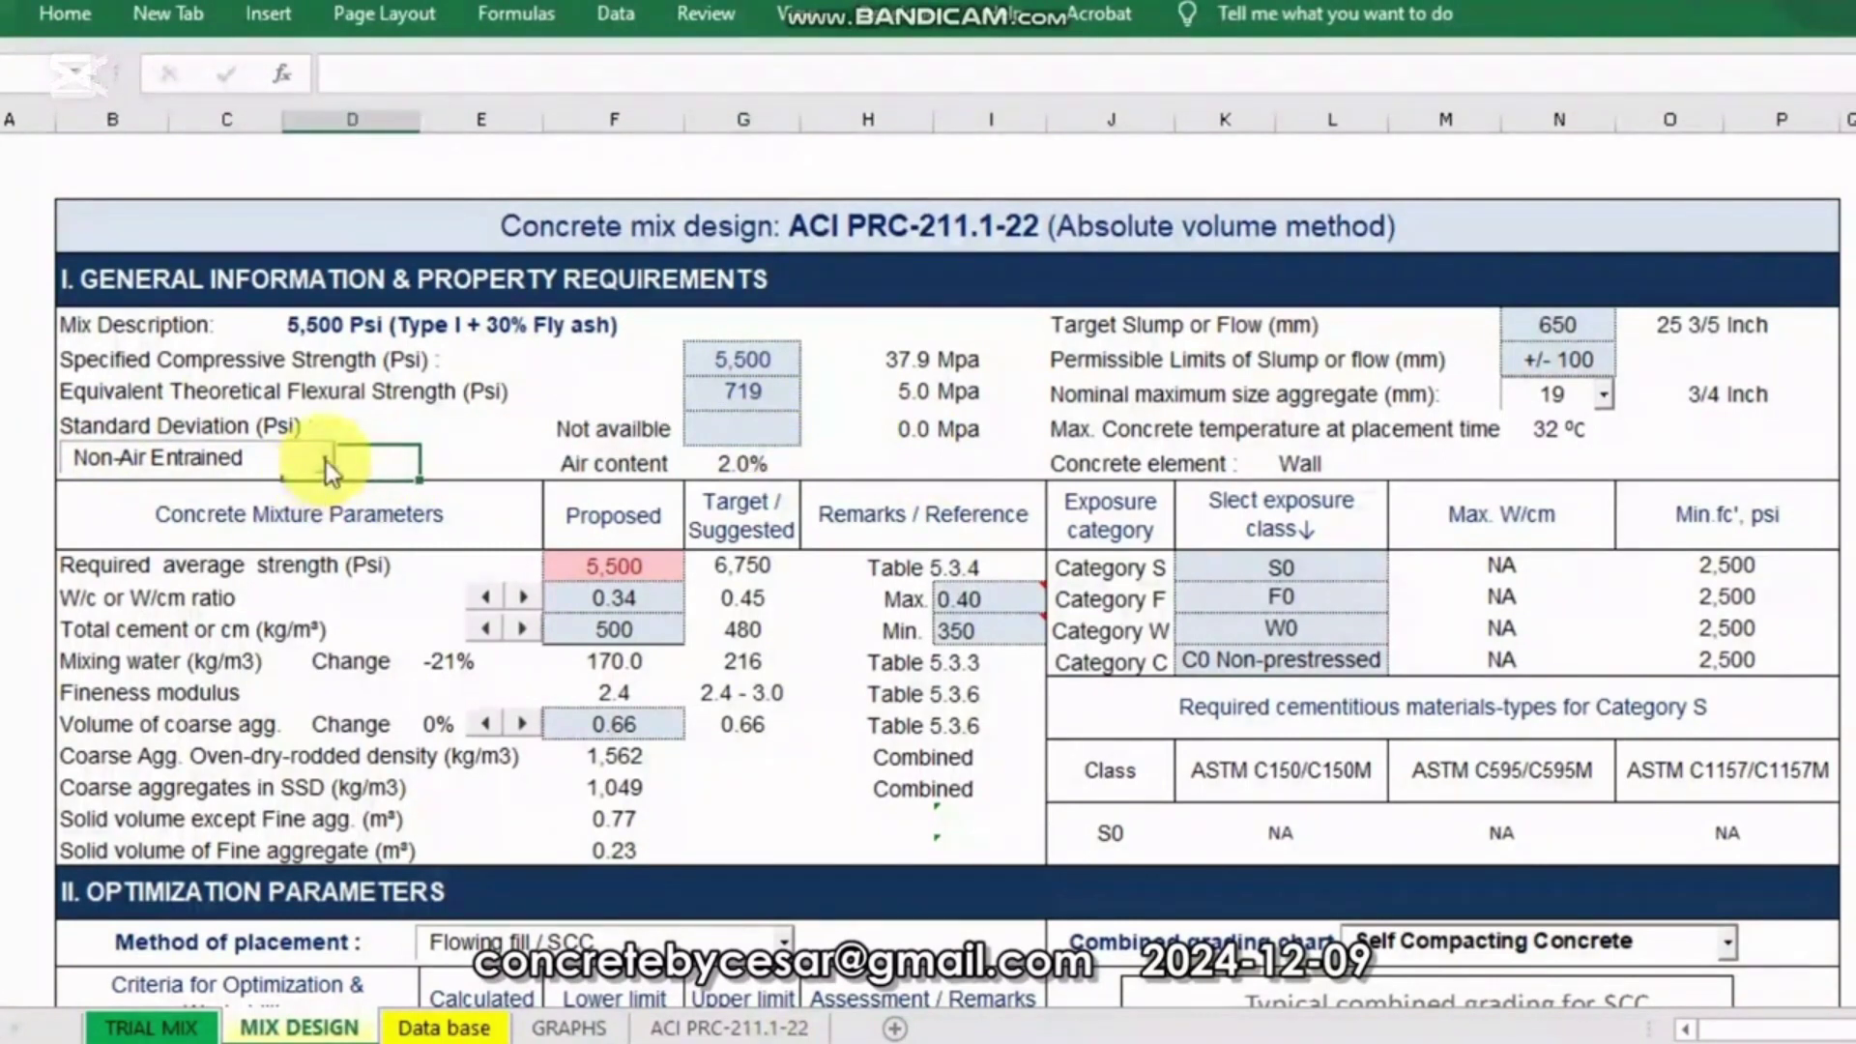
left_click(327, 461)
left_click(327, 461)
left_click(267, 514)
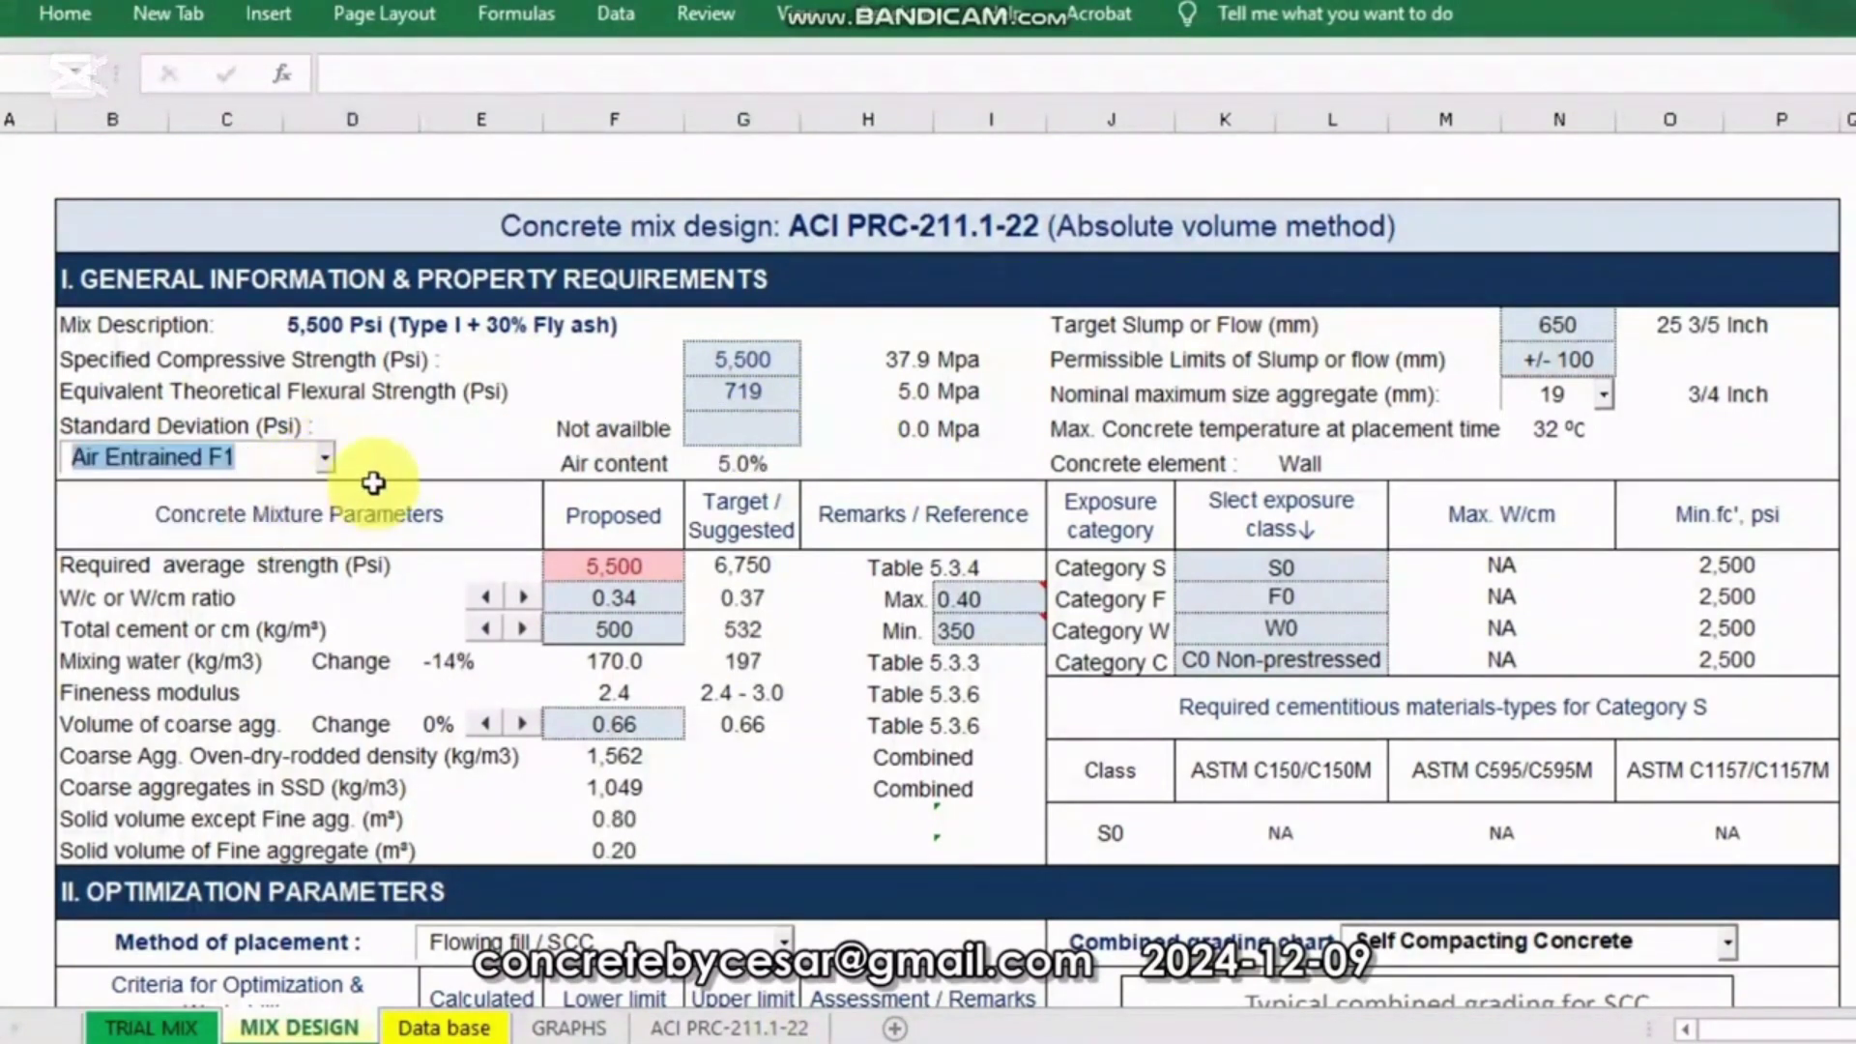
left_click(327, 461)
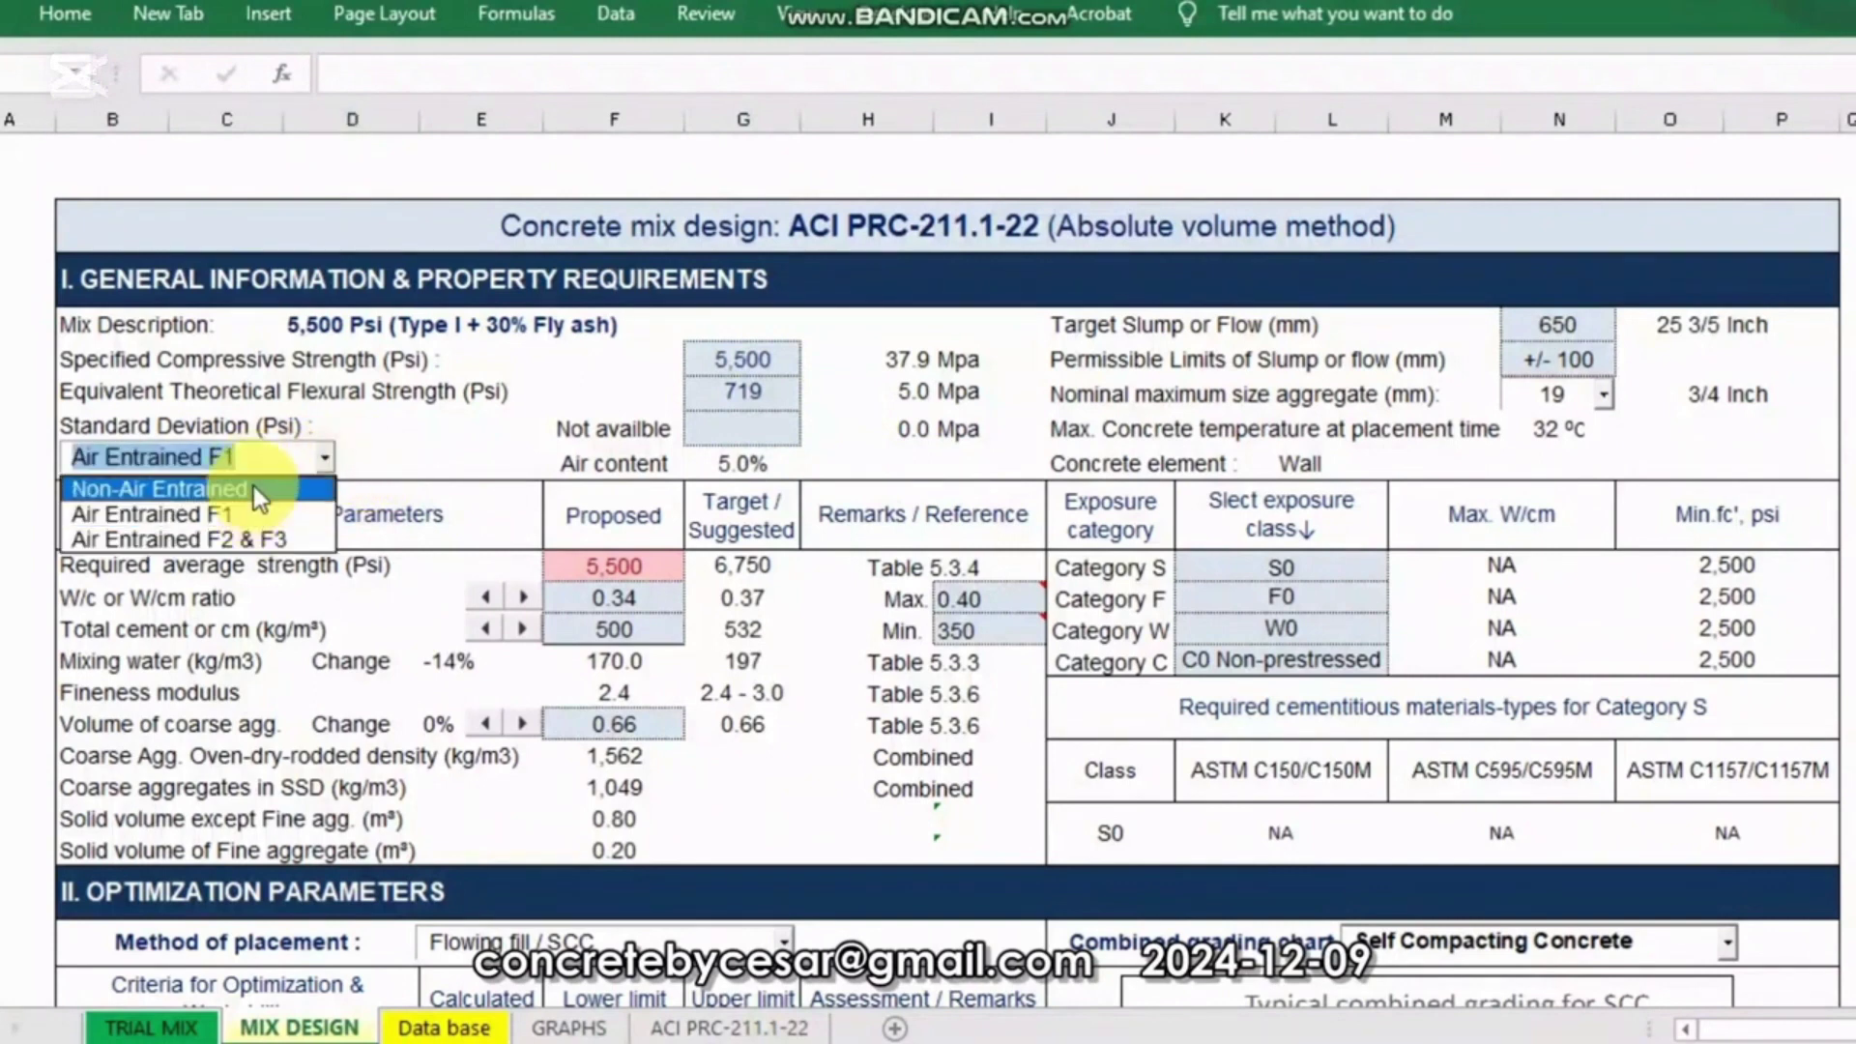
left_click(253, 486)
left_click(392, 472)
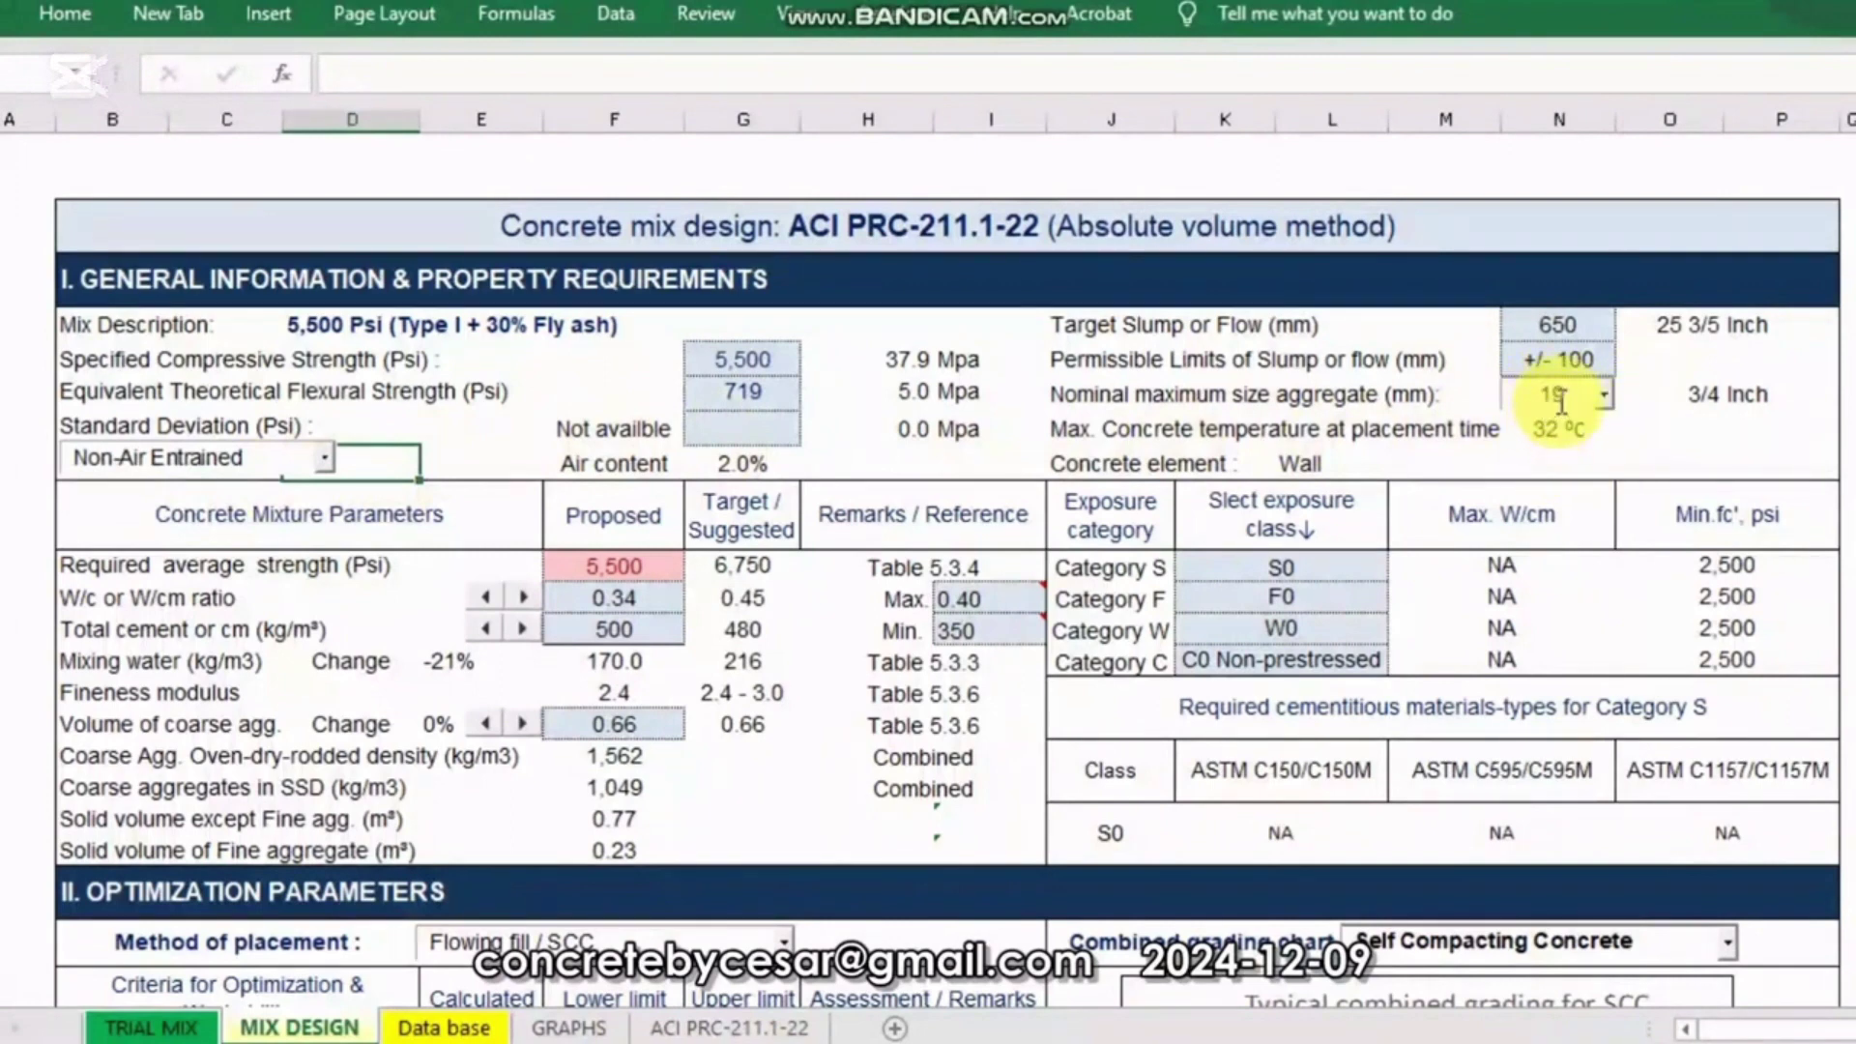
Step: Check the air content's source in the Data base sheet and the ACI PRC-211.1-22 tables, and return to the MIX DESIGN sheet
left_click(749, 471)
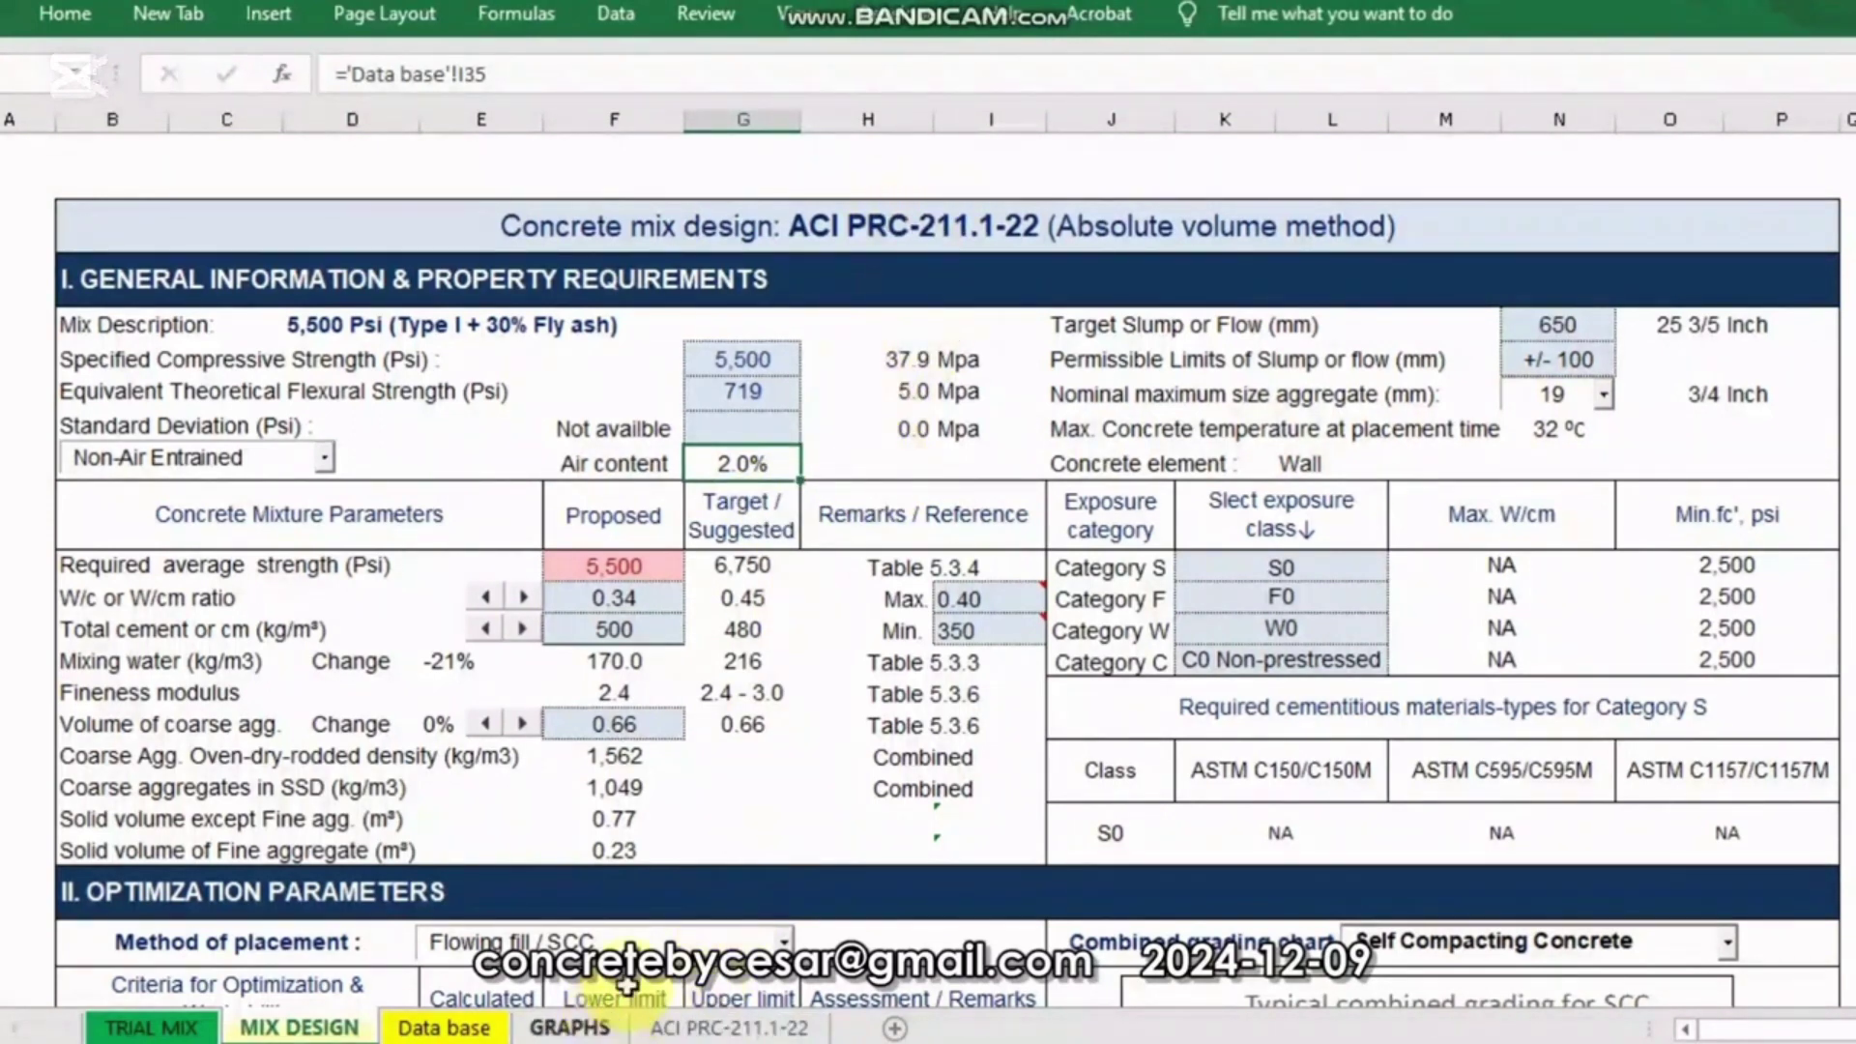
key("ctrl+Page_Down")
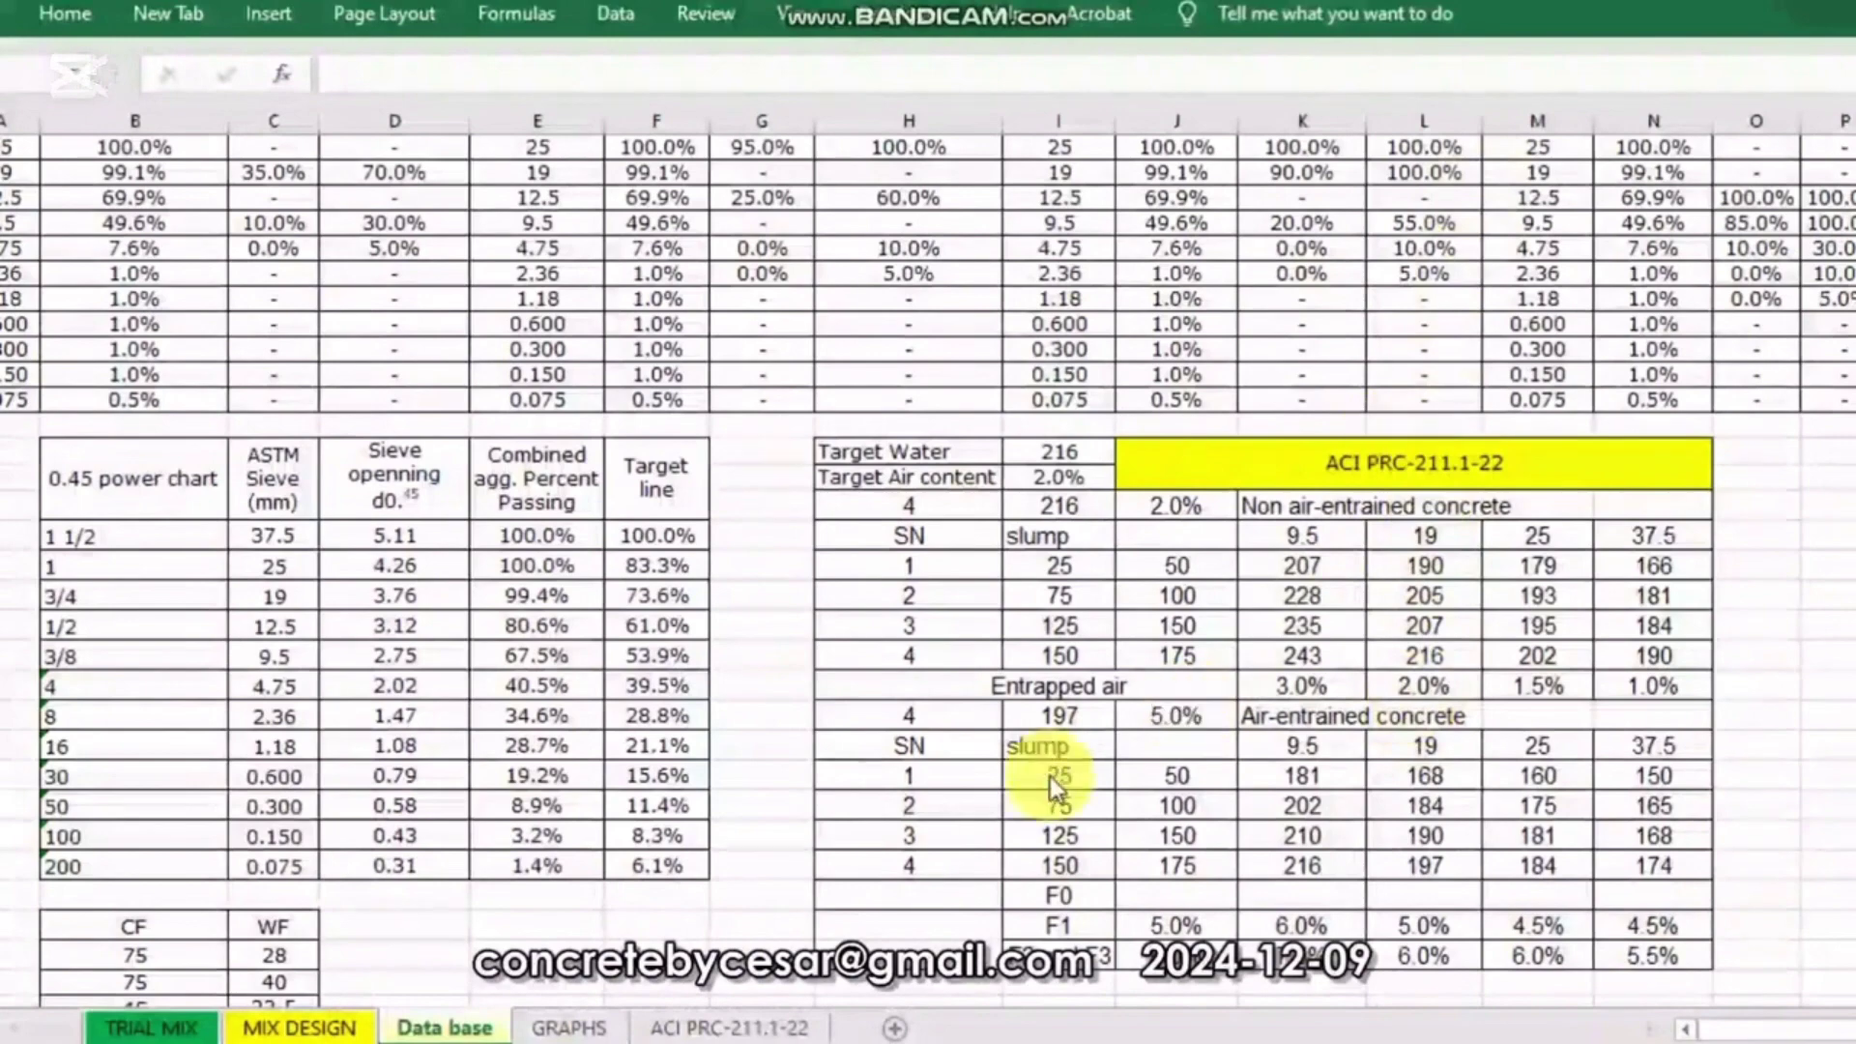
key("ctrl+Page_Down")
key("ctrl+Page_Down")
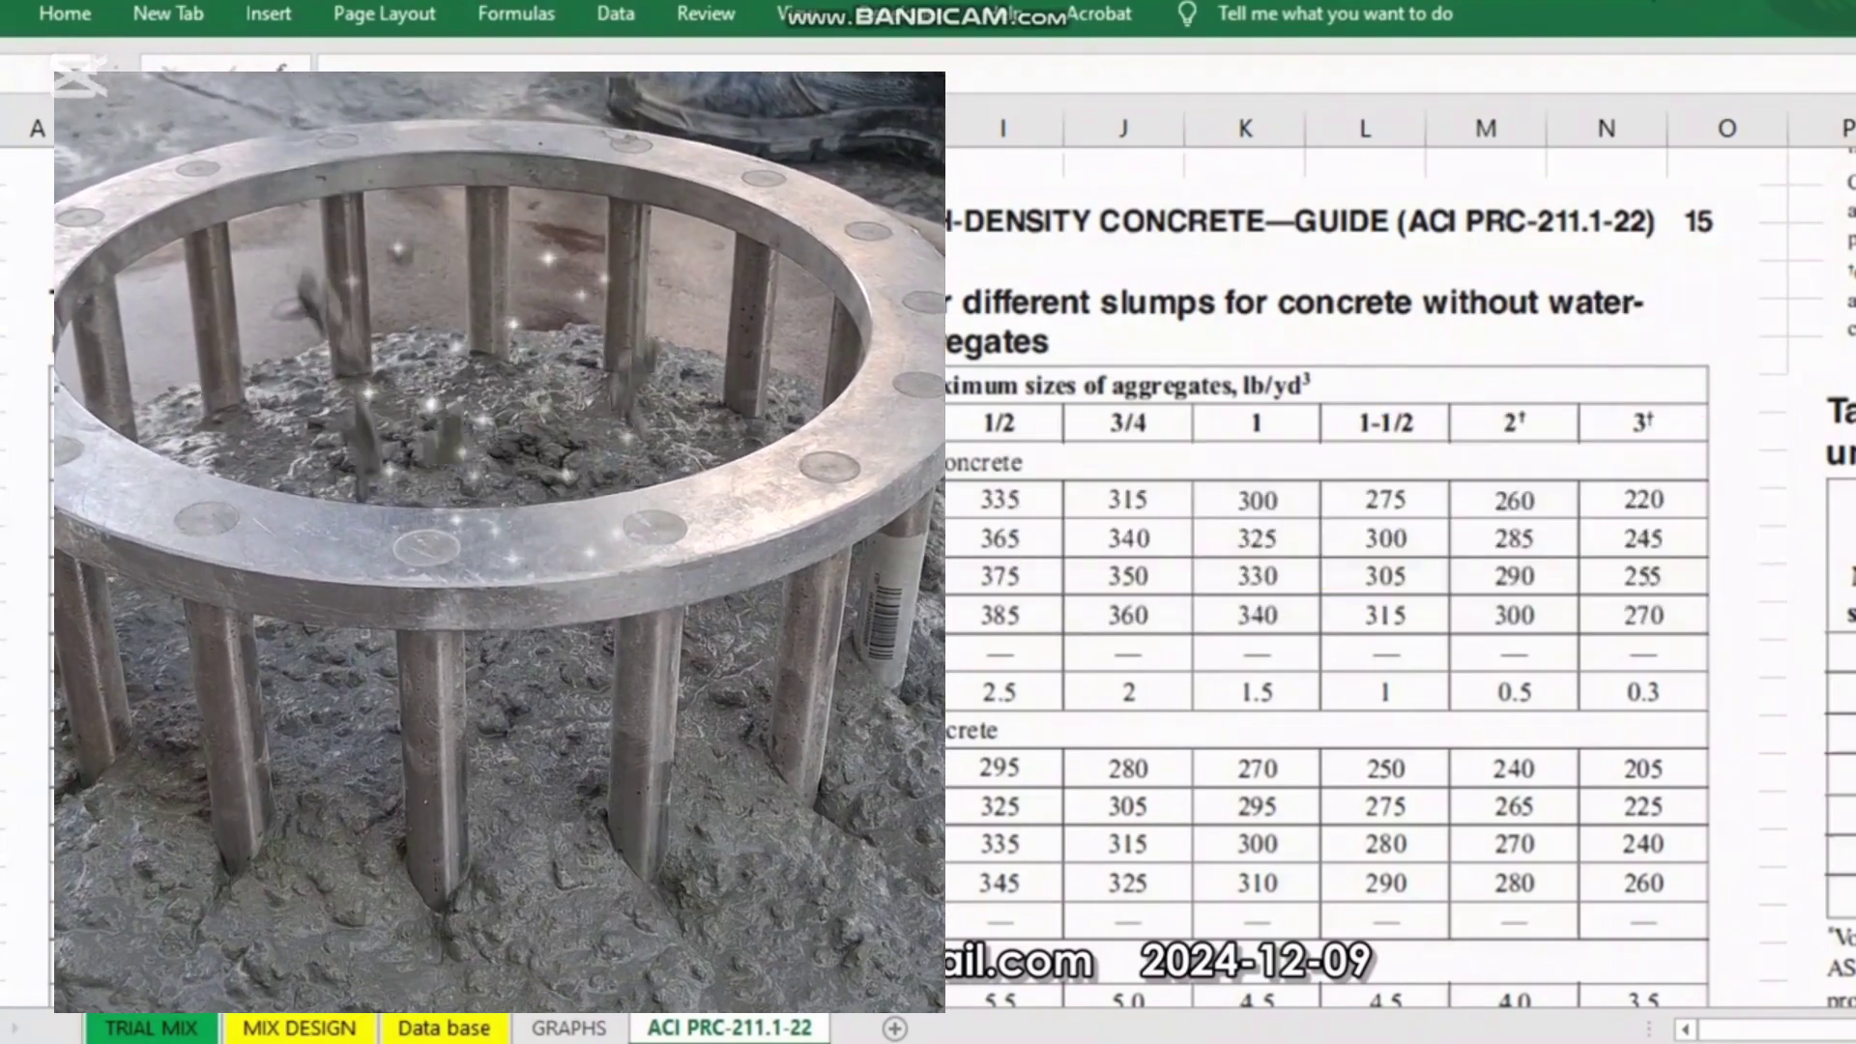
key("ctrl+Page_Up")
key("ctrl+Page_Up")
key("ctrl+Page_Up")
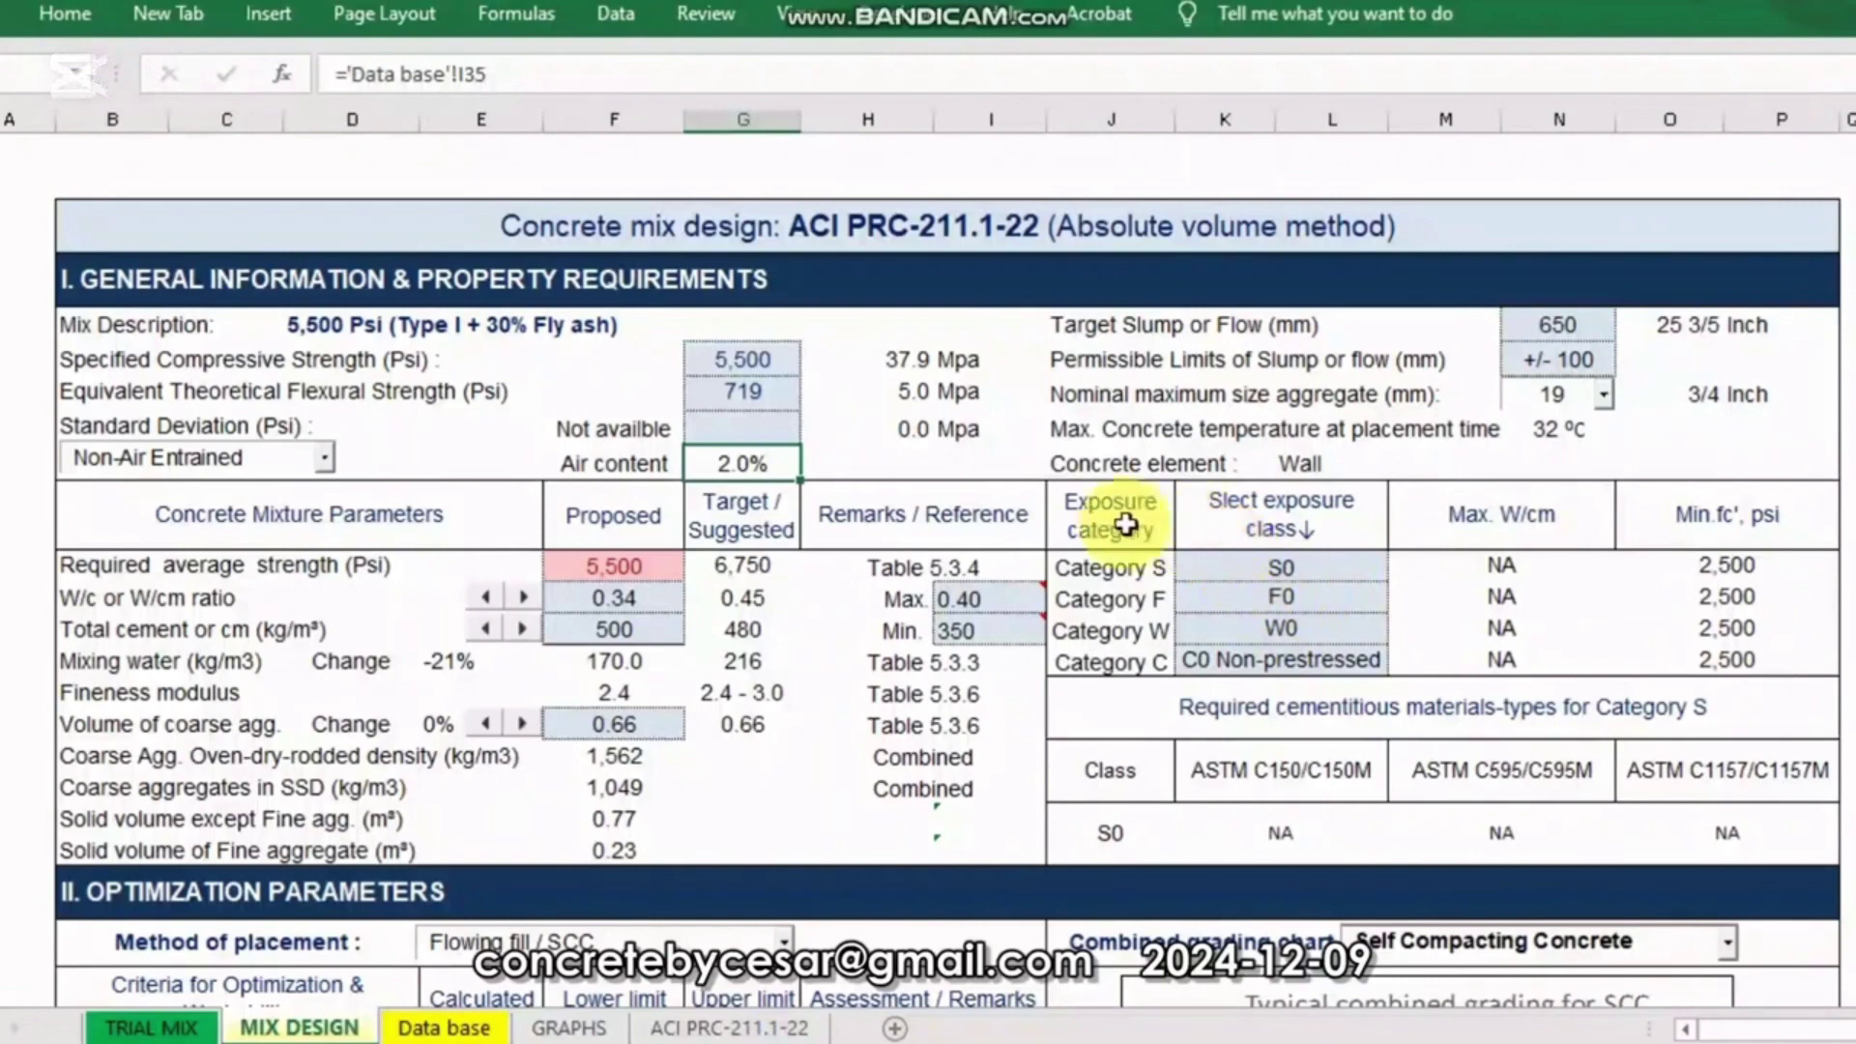
Step: Review the exposure category table and the target and reference limits of the concrete mixture parameters
left_click_drag(1112, 522, 1703, 823)
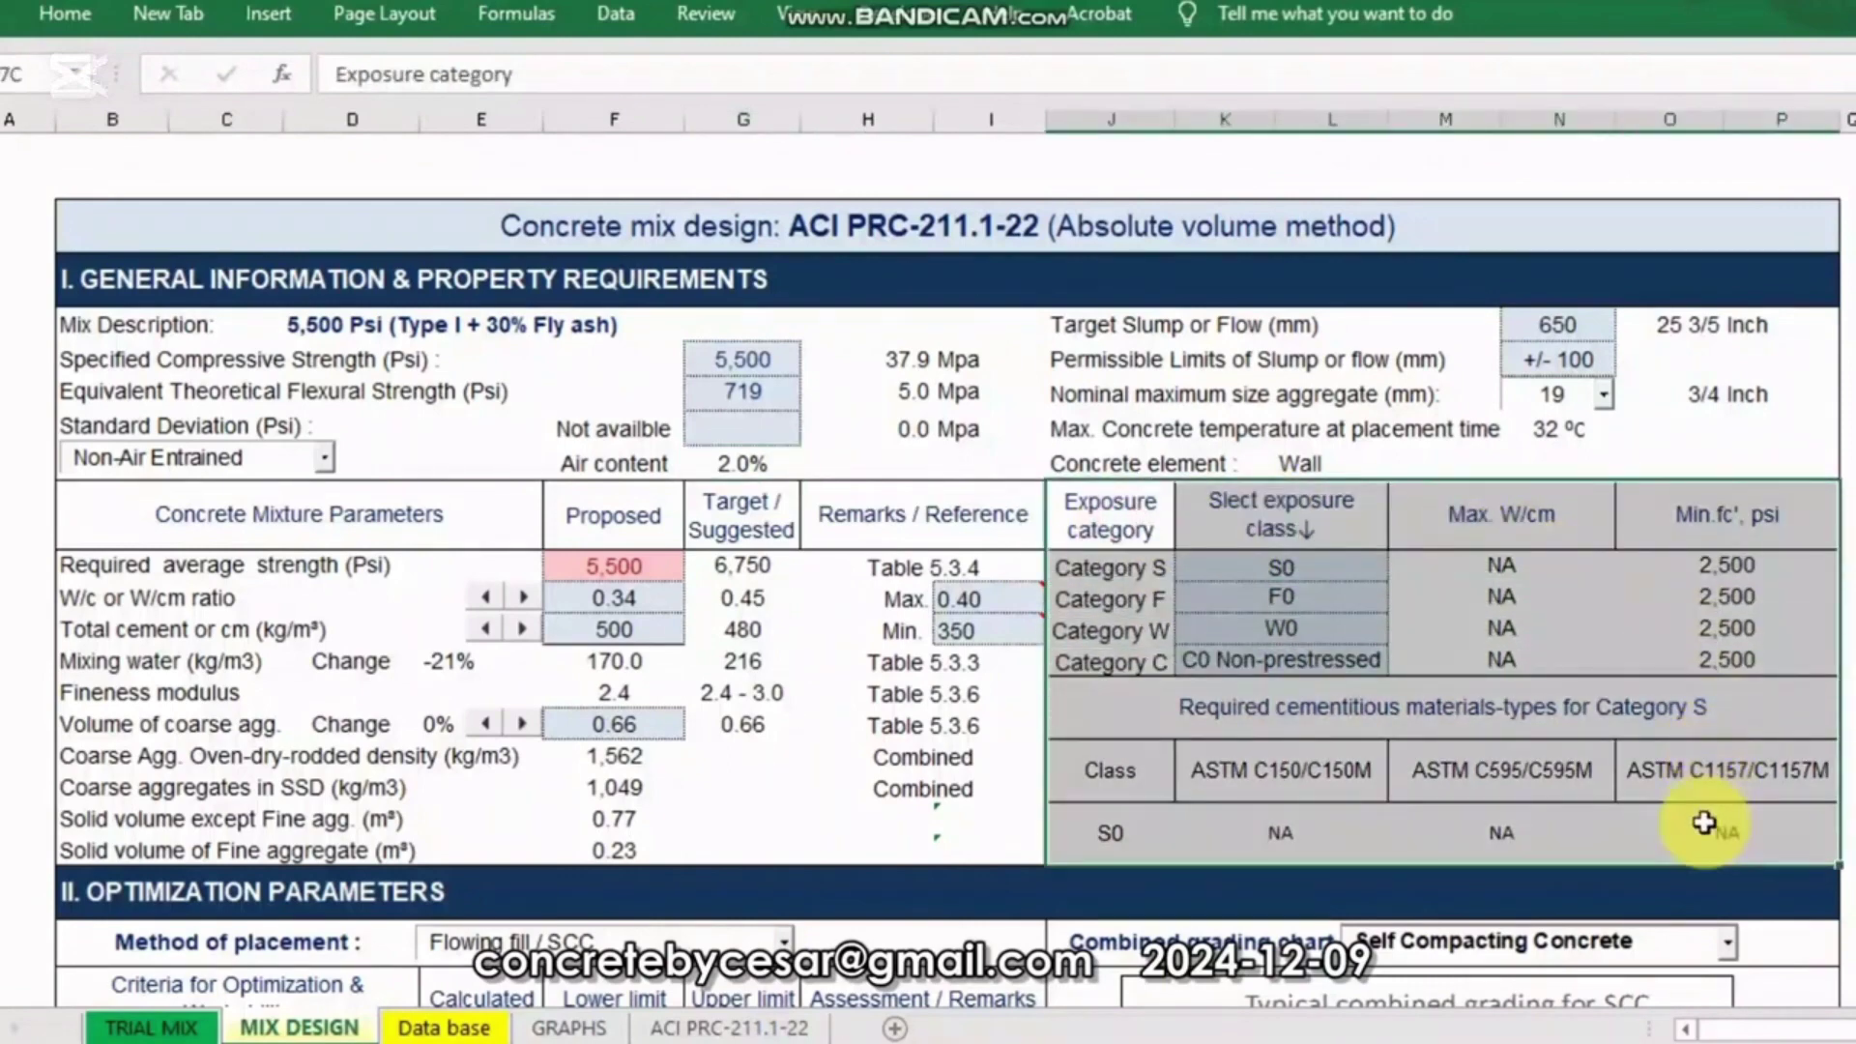
left_click(1504, 629)
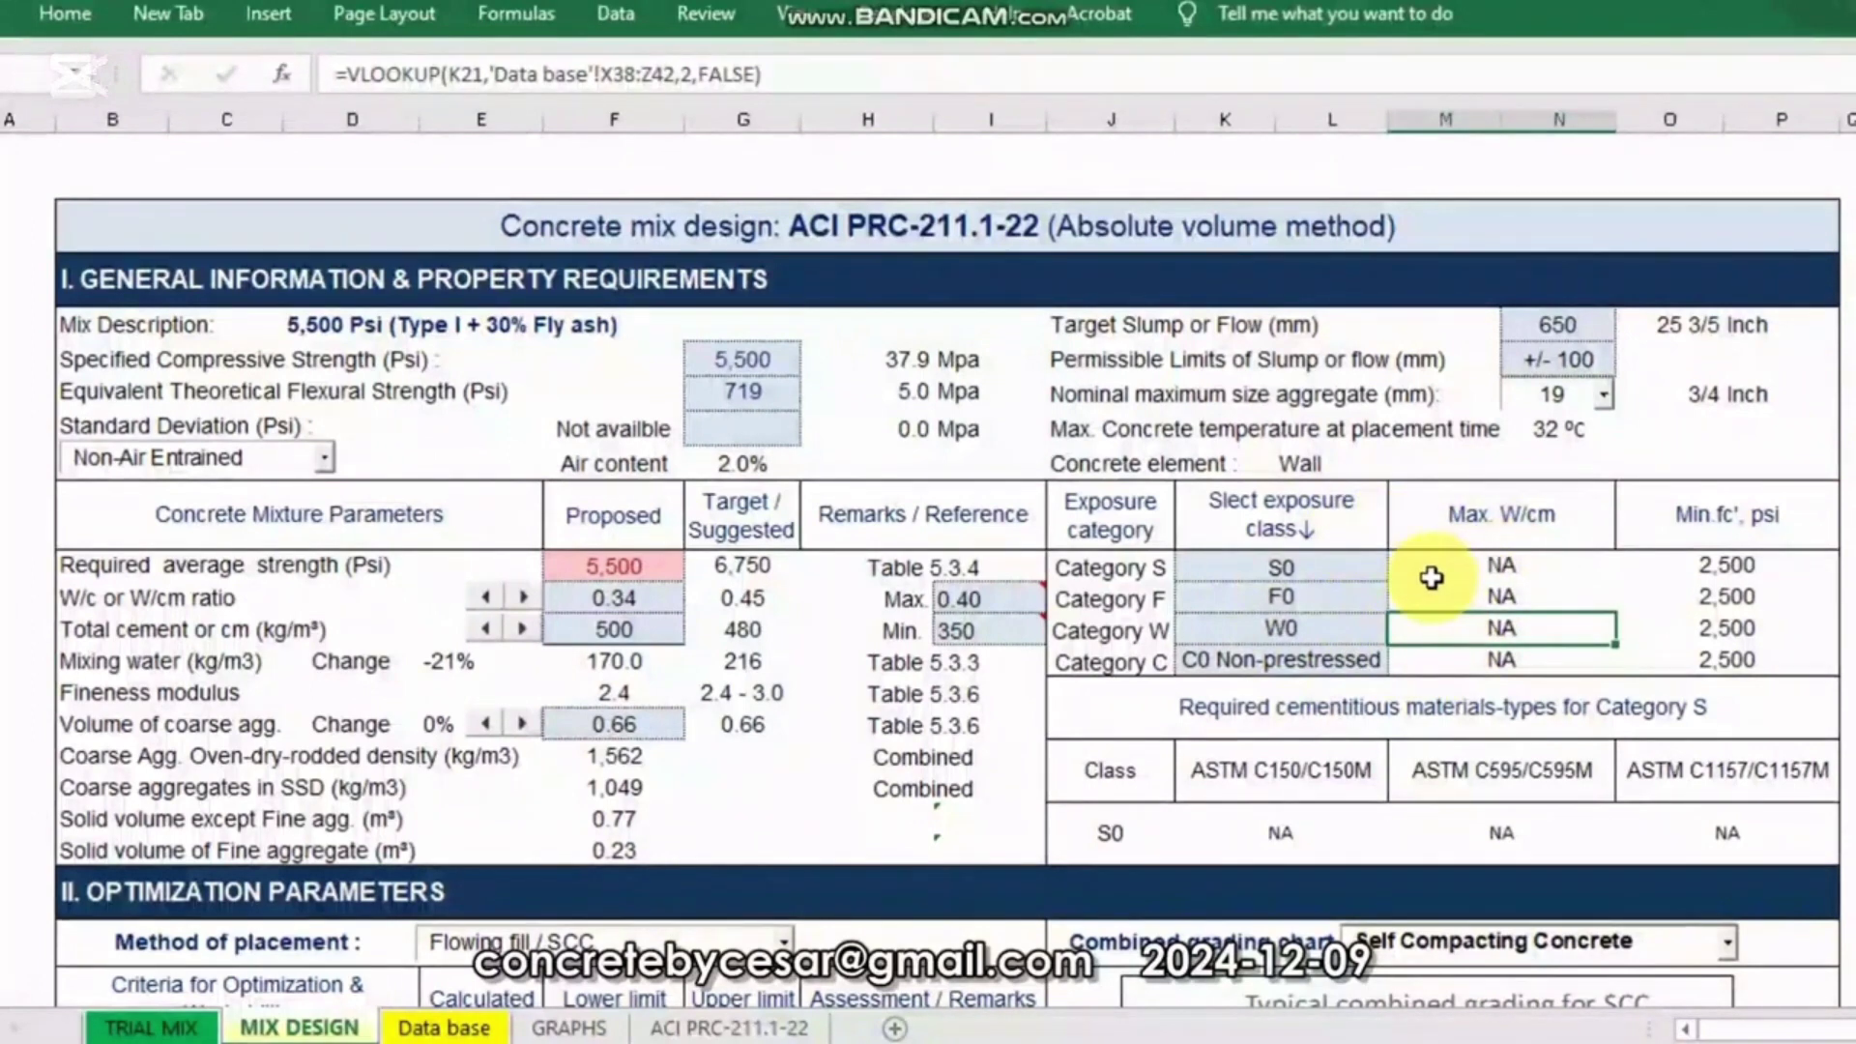
left_click(810, 592)
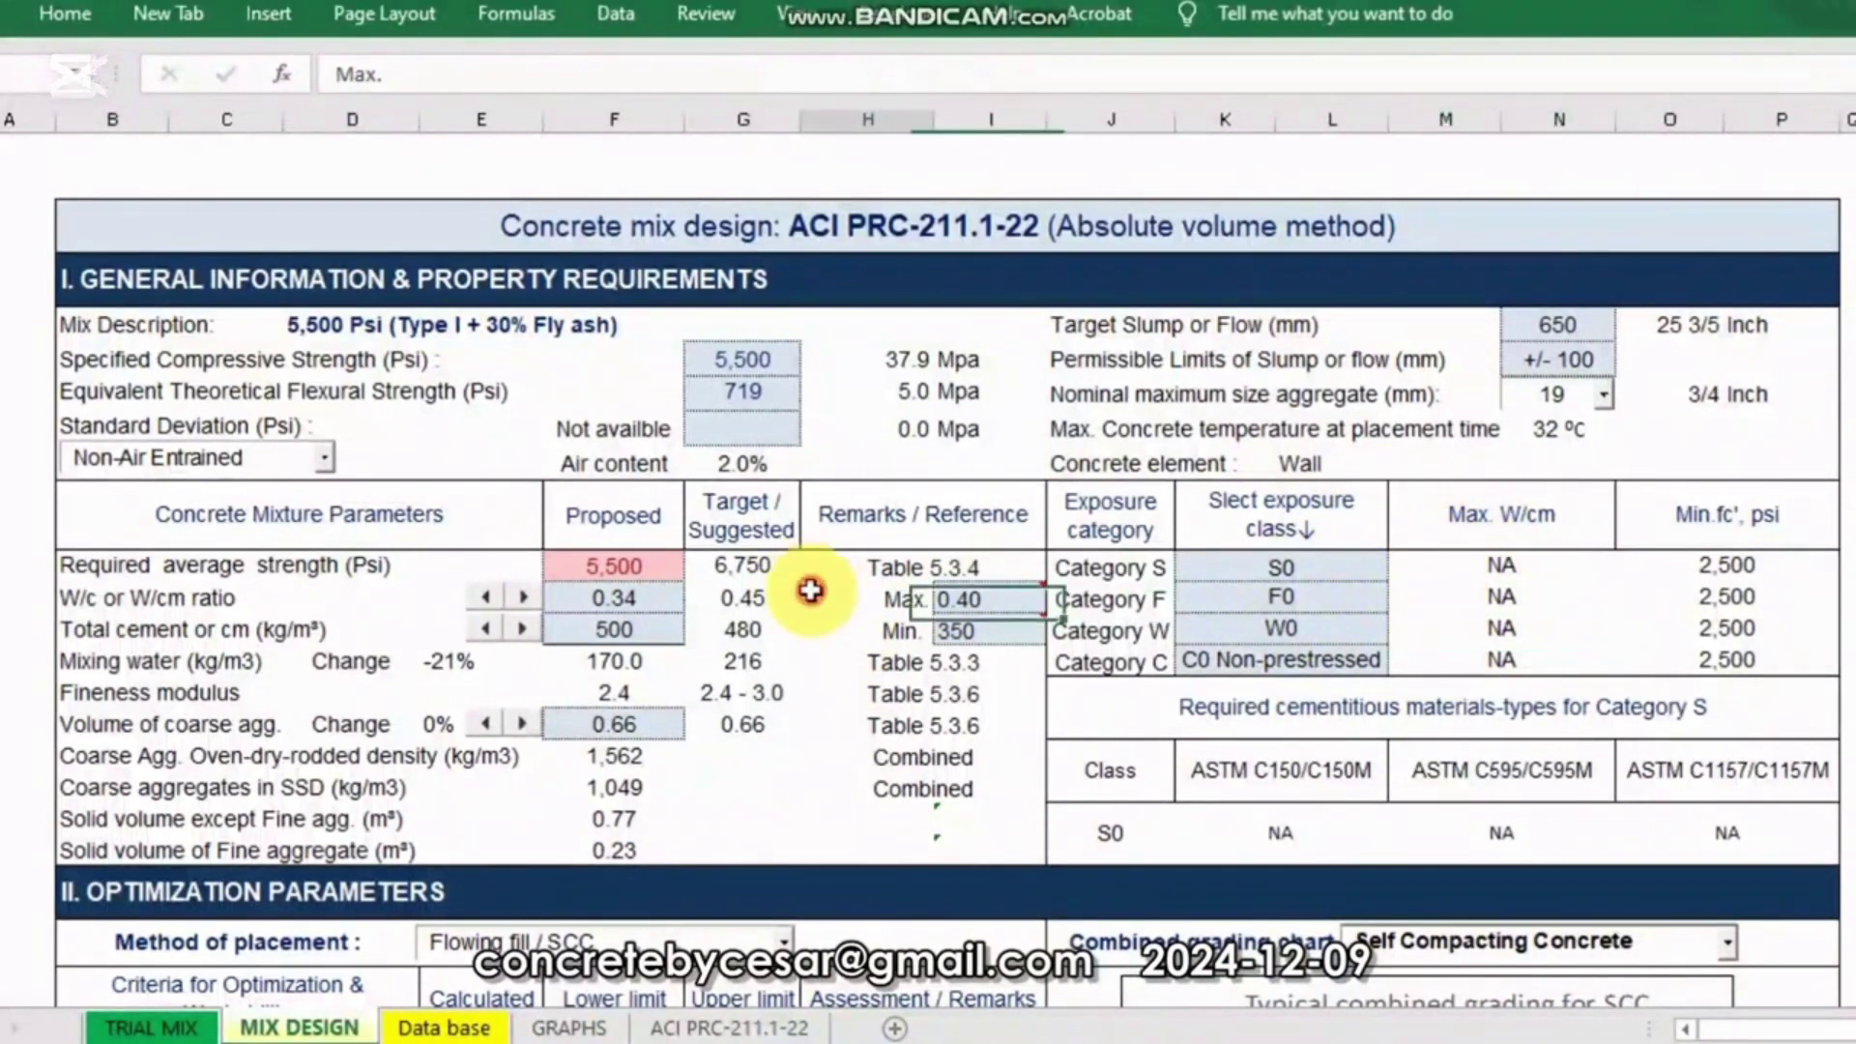
left_click(749, 720)
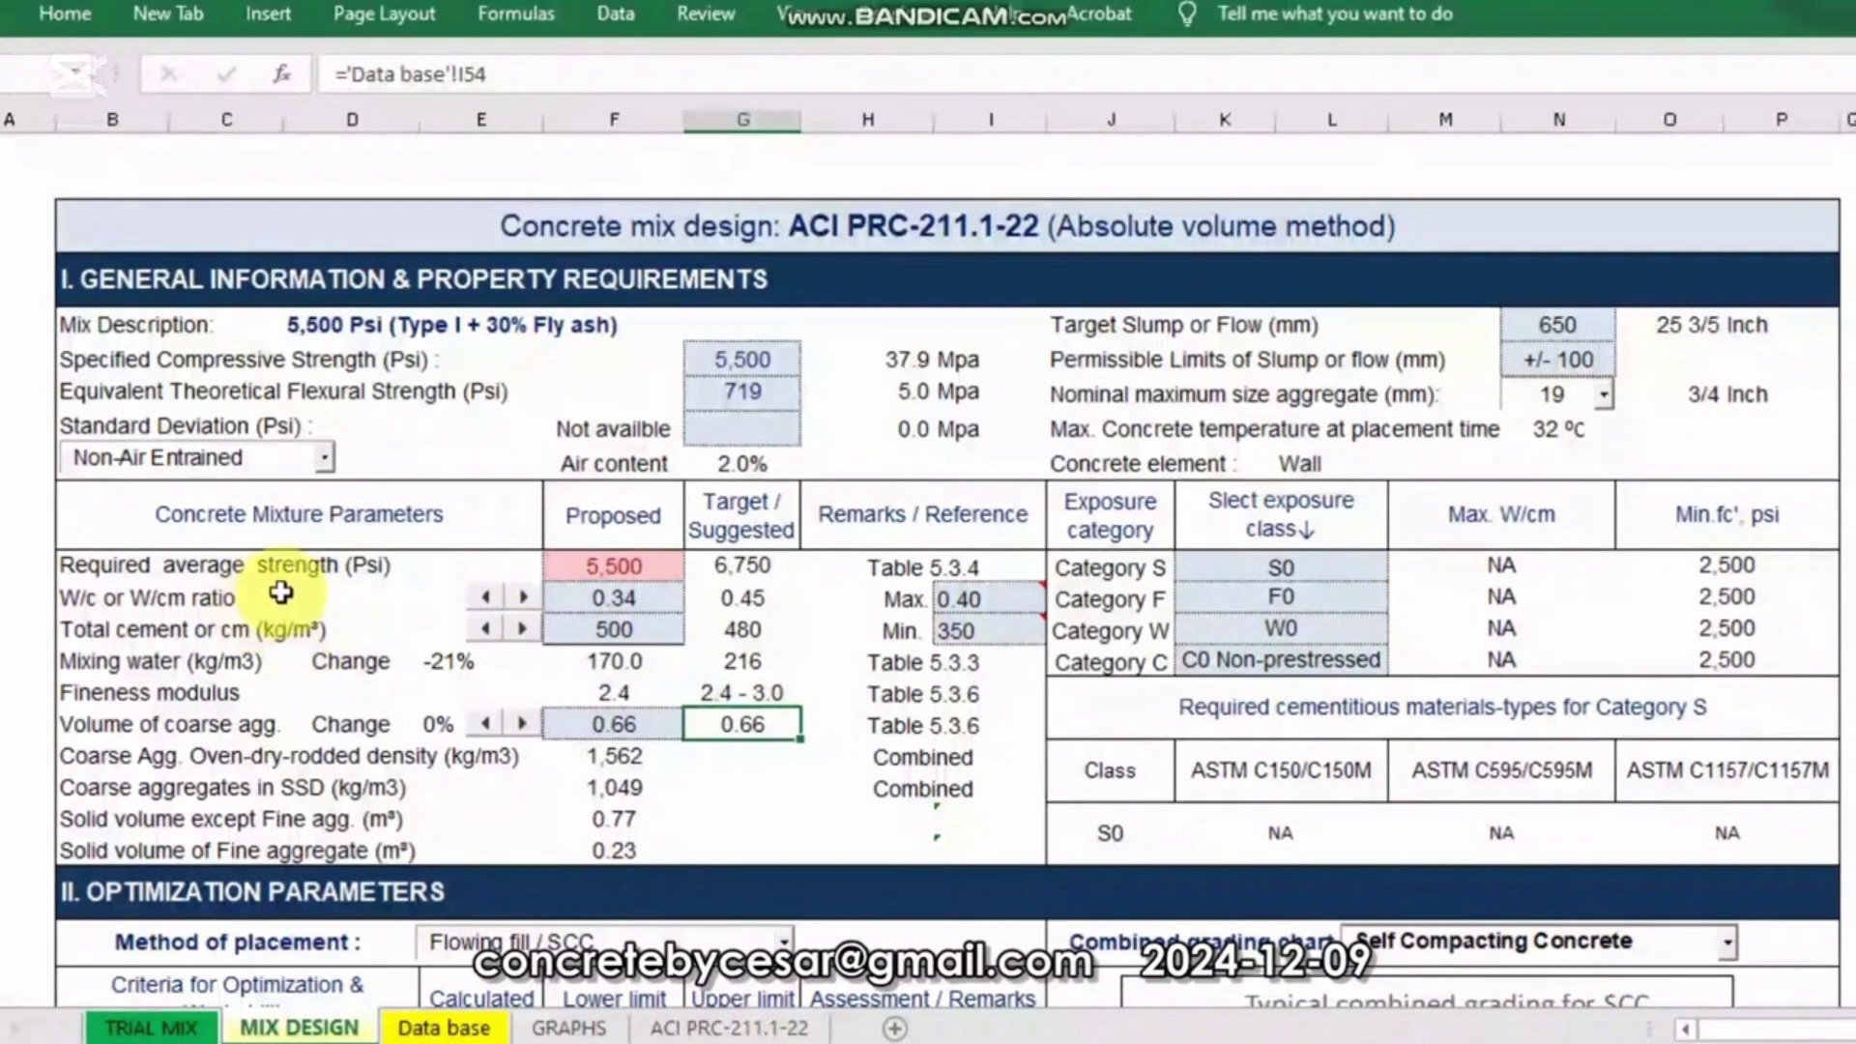
Step: Compare the specified compressive strength with the suggested required average strength
left_click(759, 359)
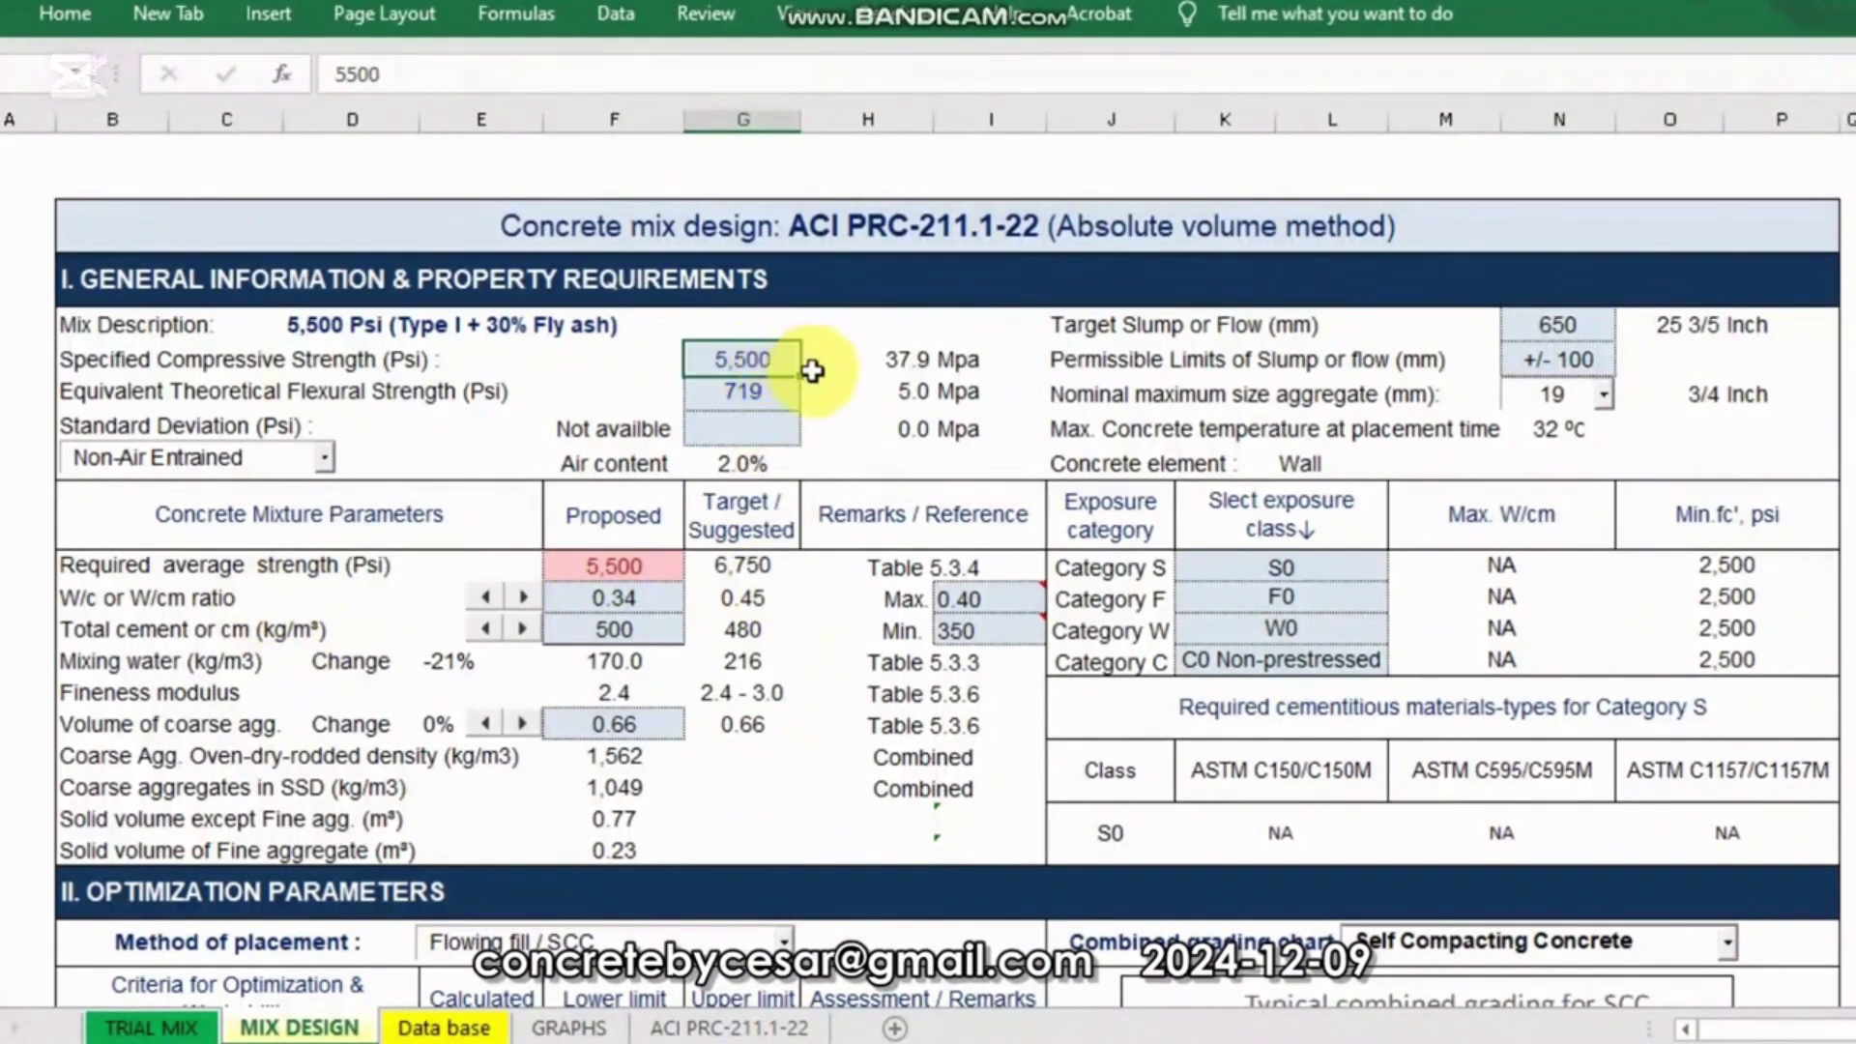
left_click(754, 568)
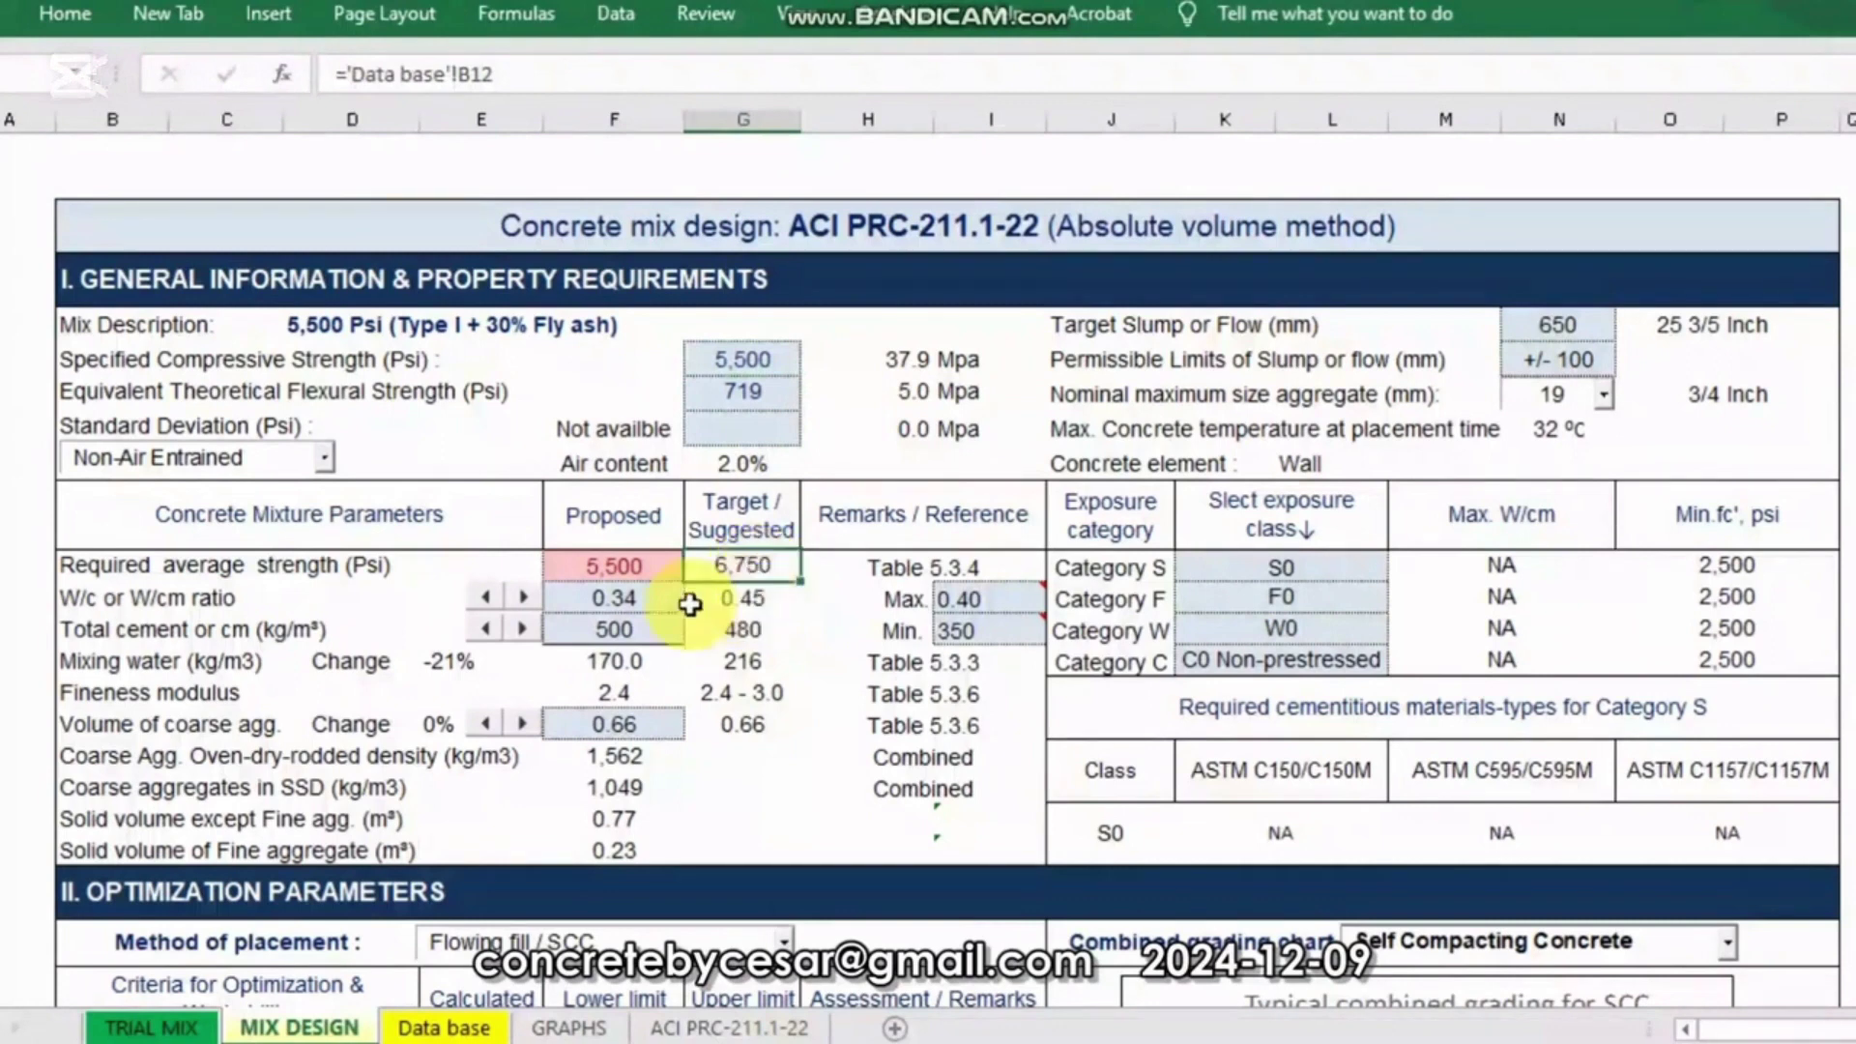
left_click(114, 570)
left_click(726, 567)
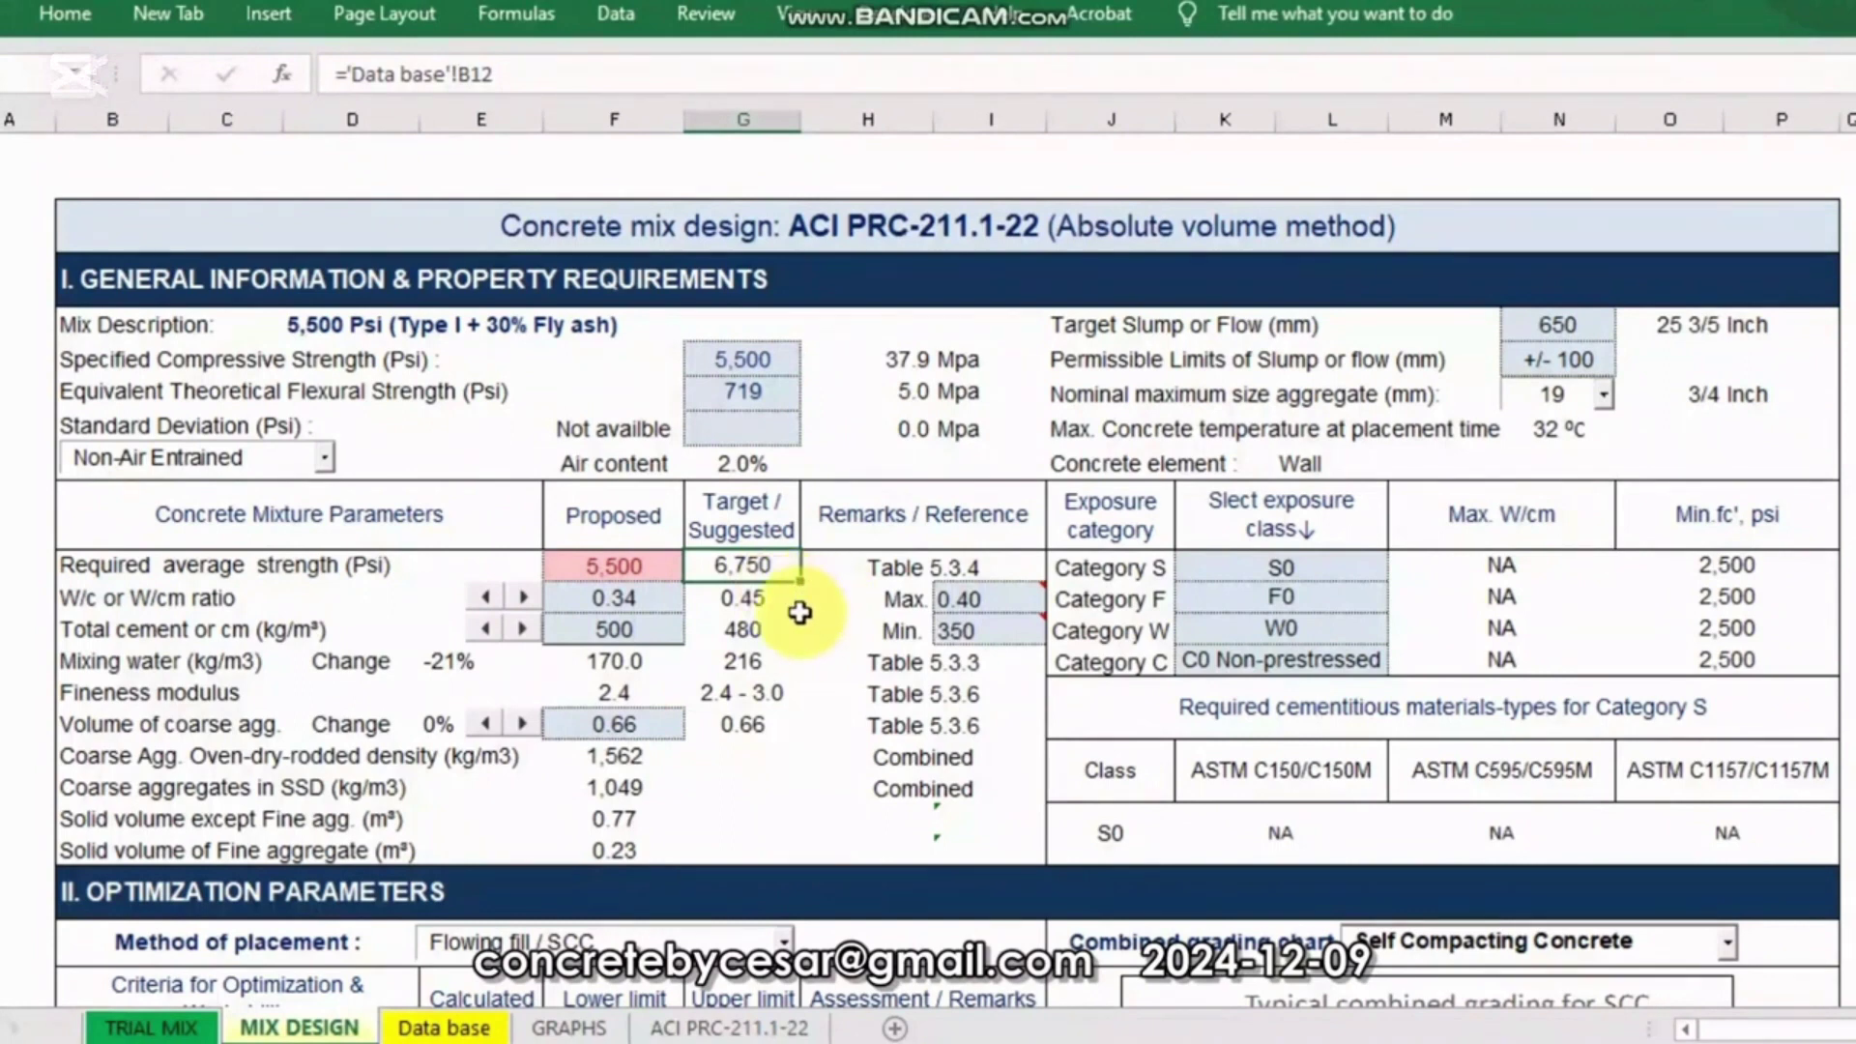
Step: Try 6,500 psi as the proposed required average strength and compare it with the suggested strength
left_click(605, 567)
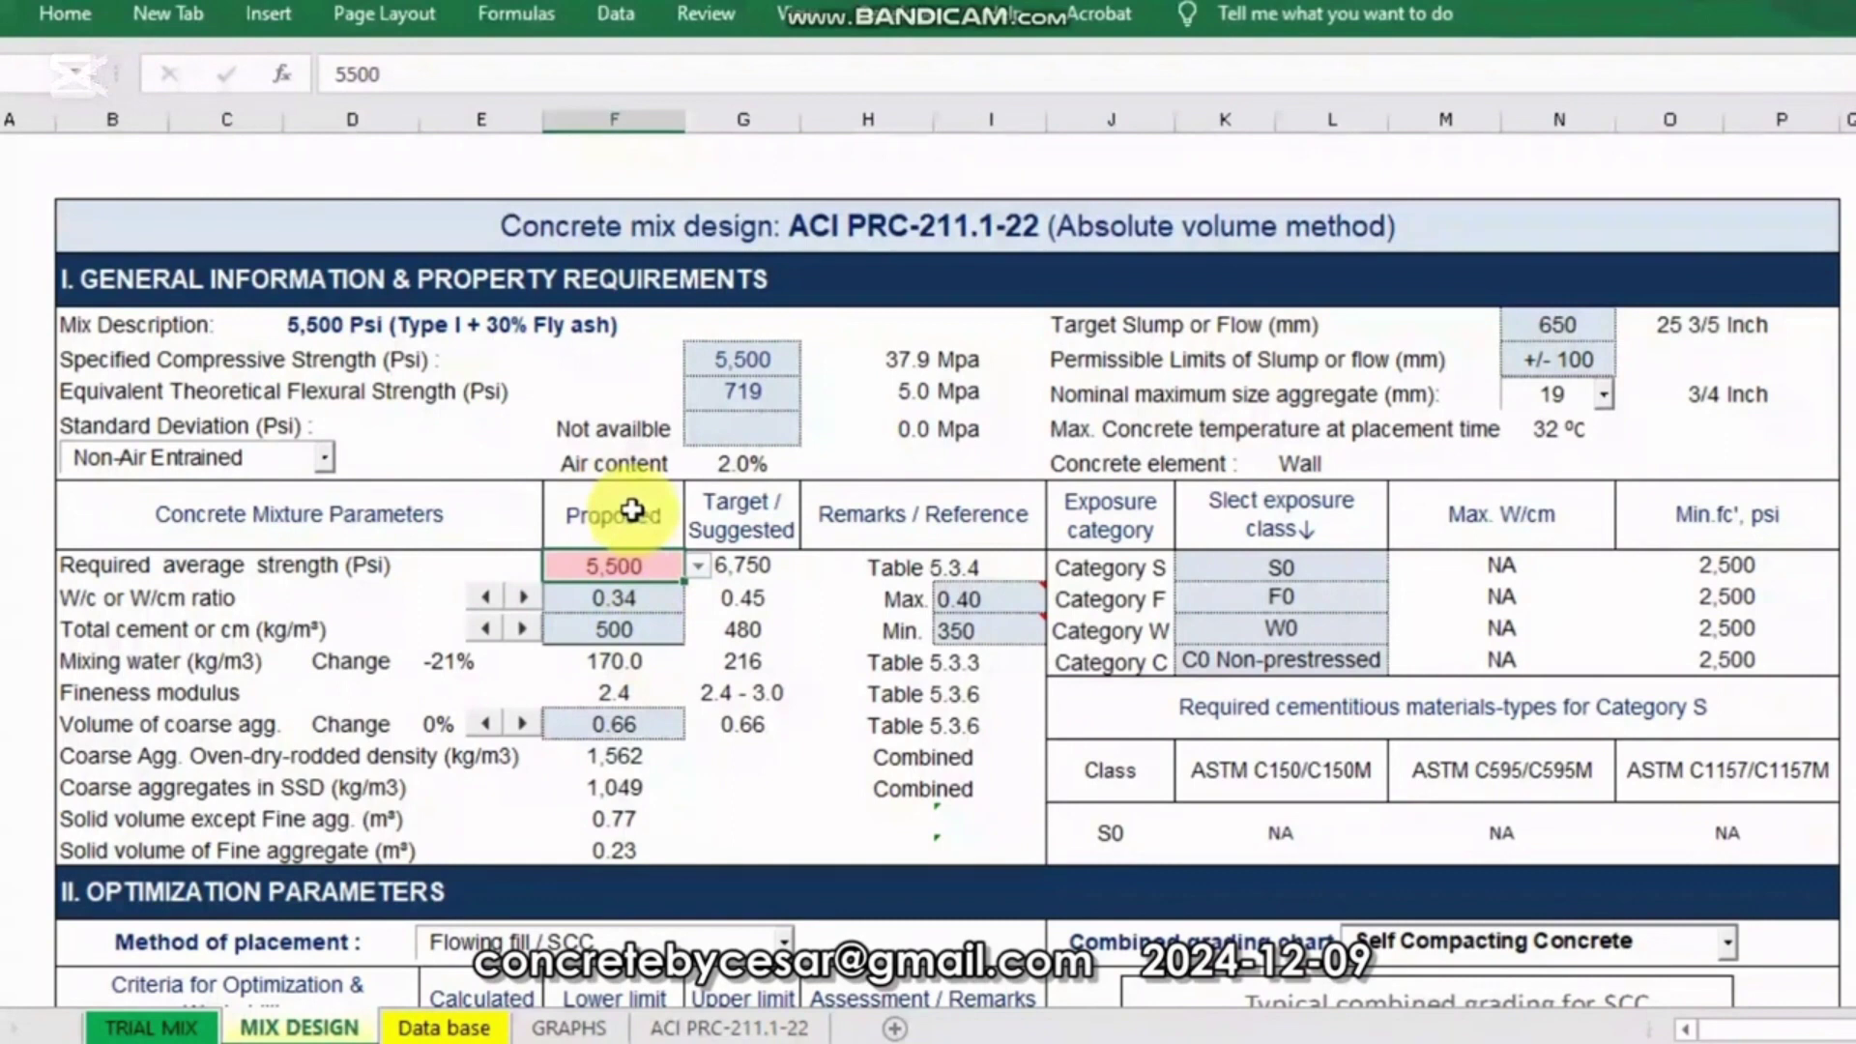
left_click(698, 568)
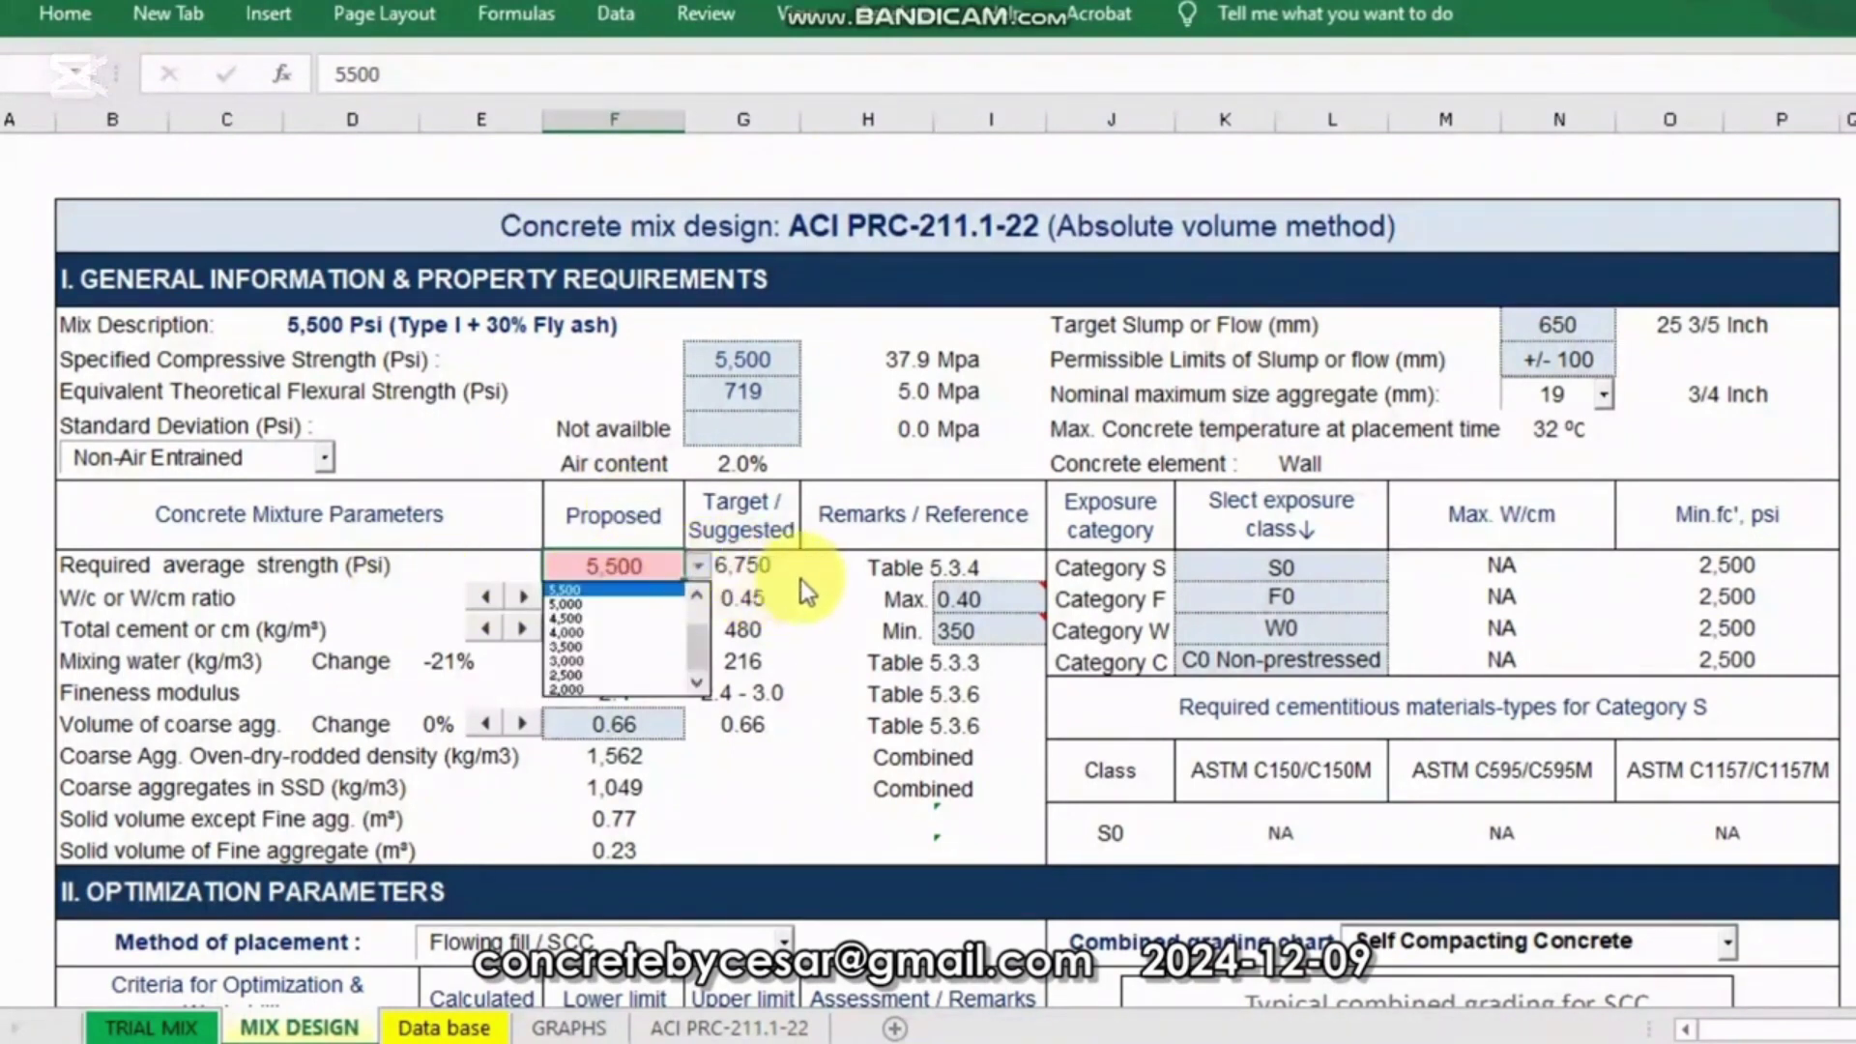
left_click(801, 578)
left_click(743, 566)
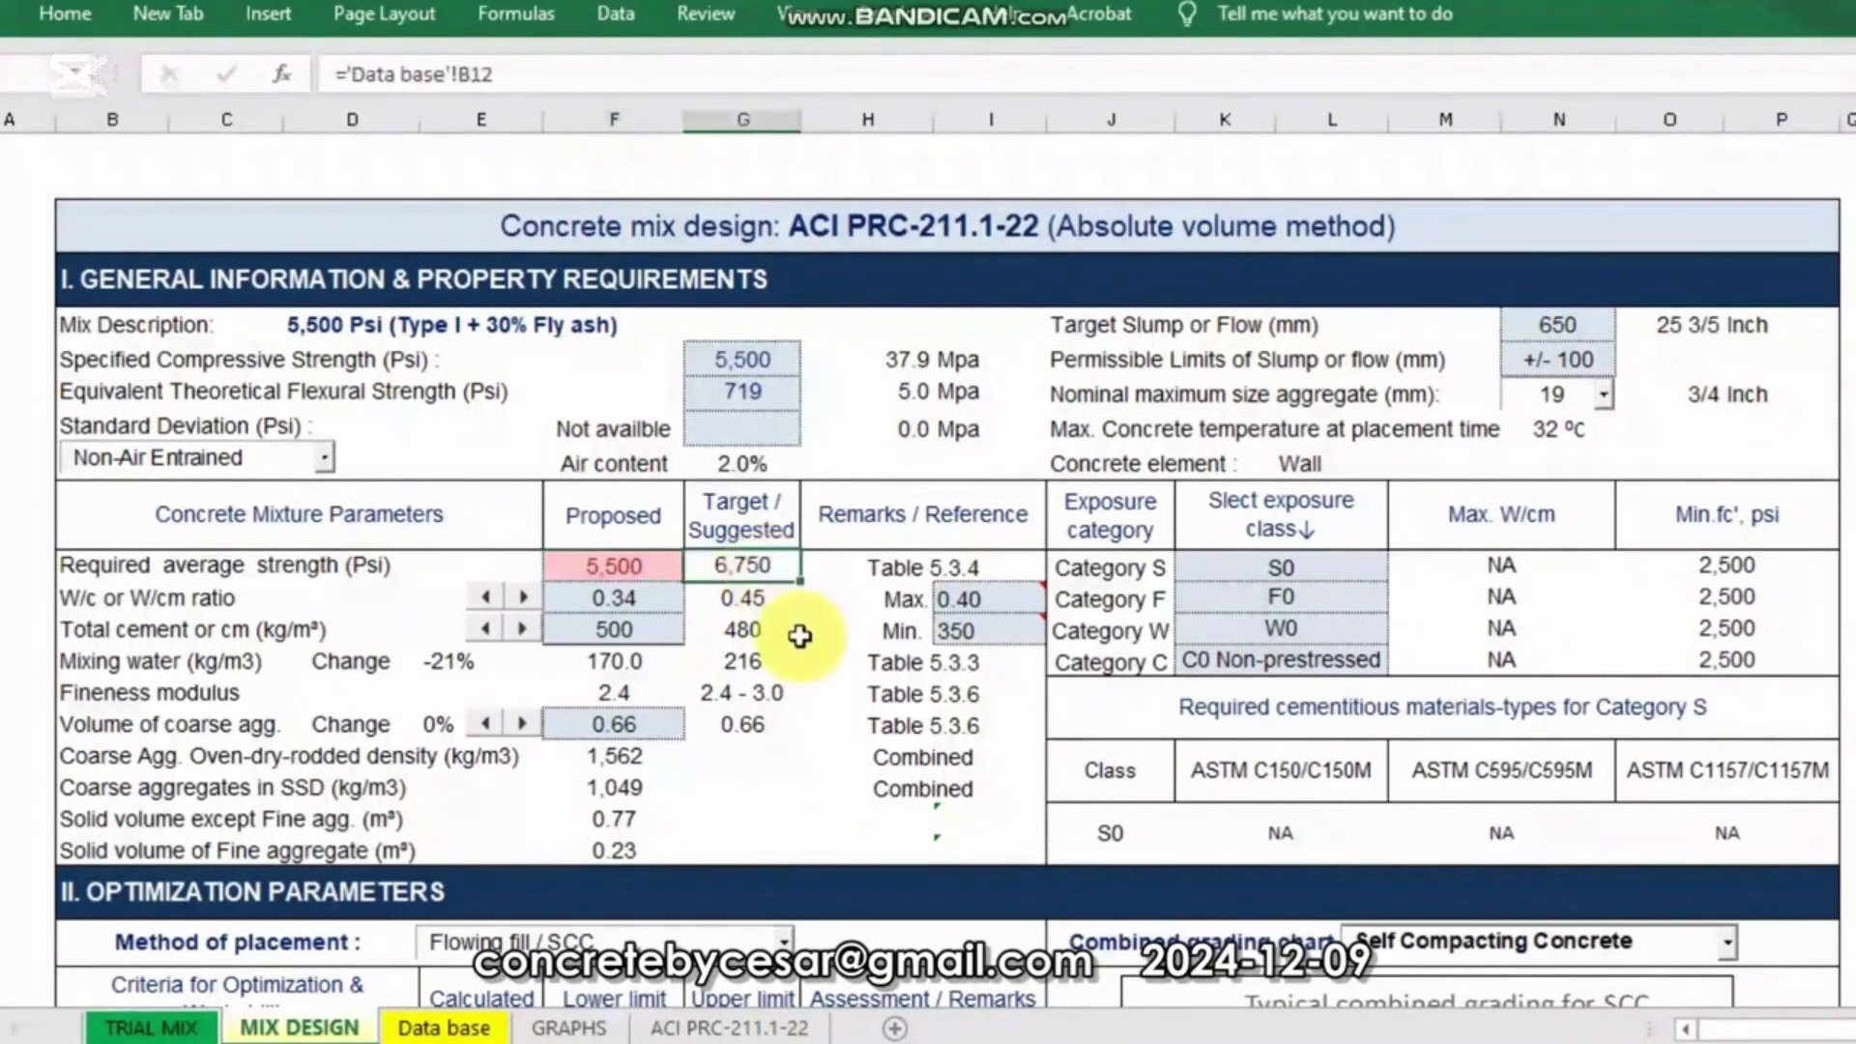
left_click(648, 564)
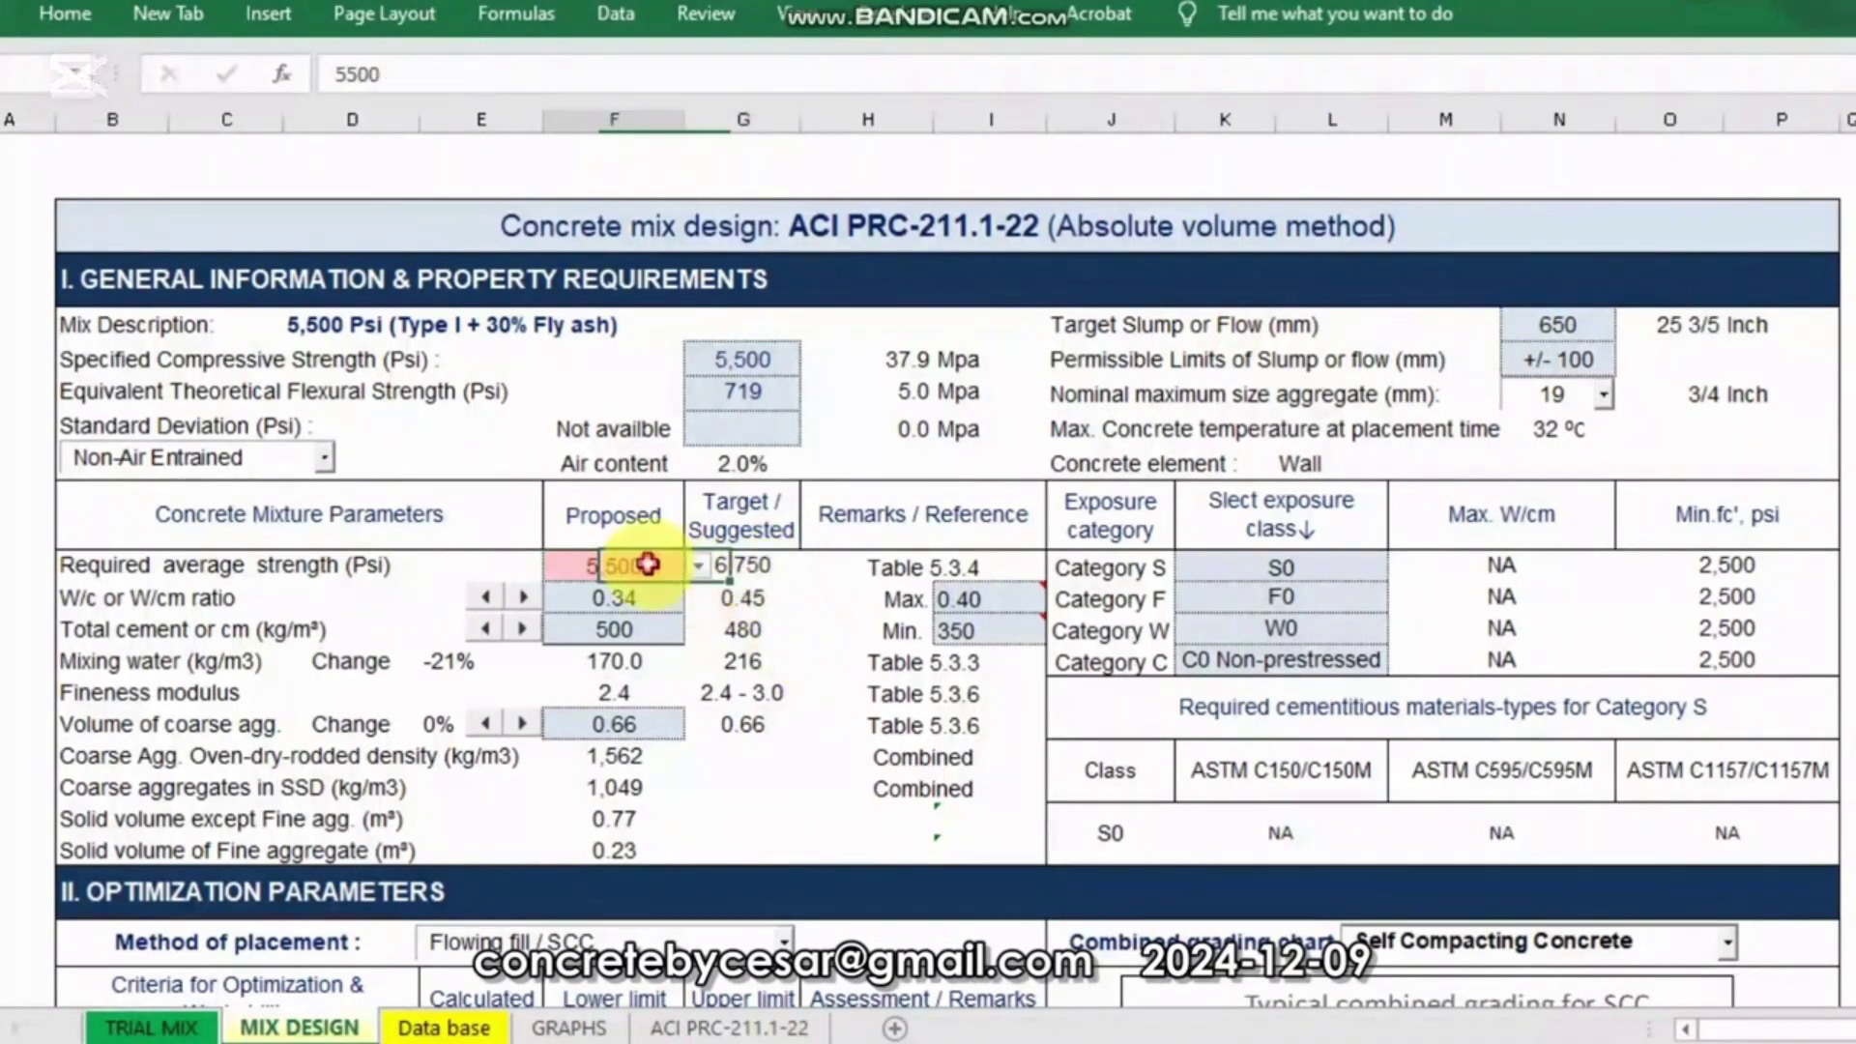
left_click(692, 571)
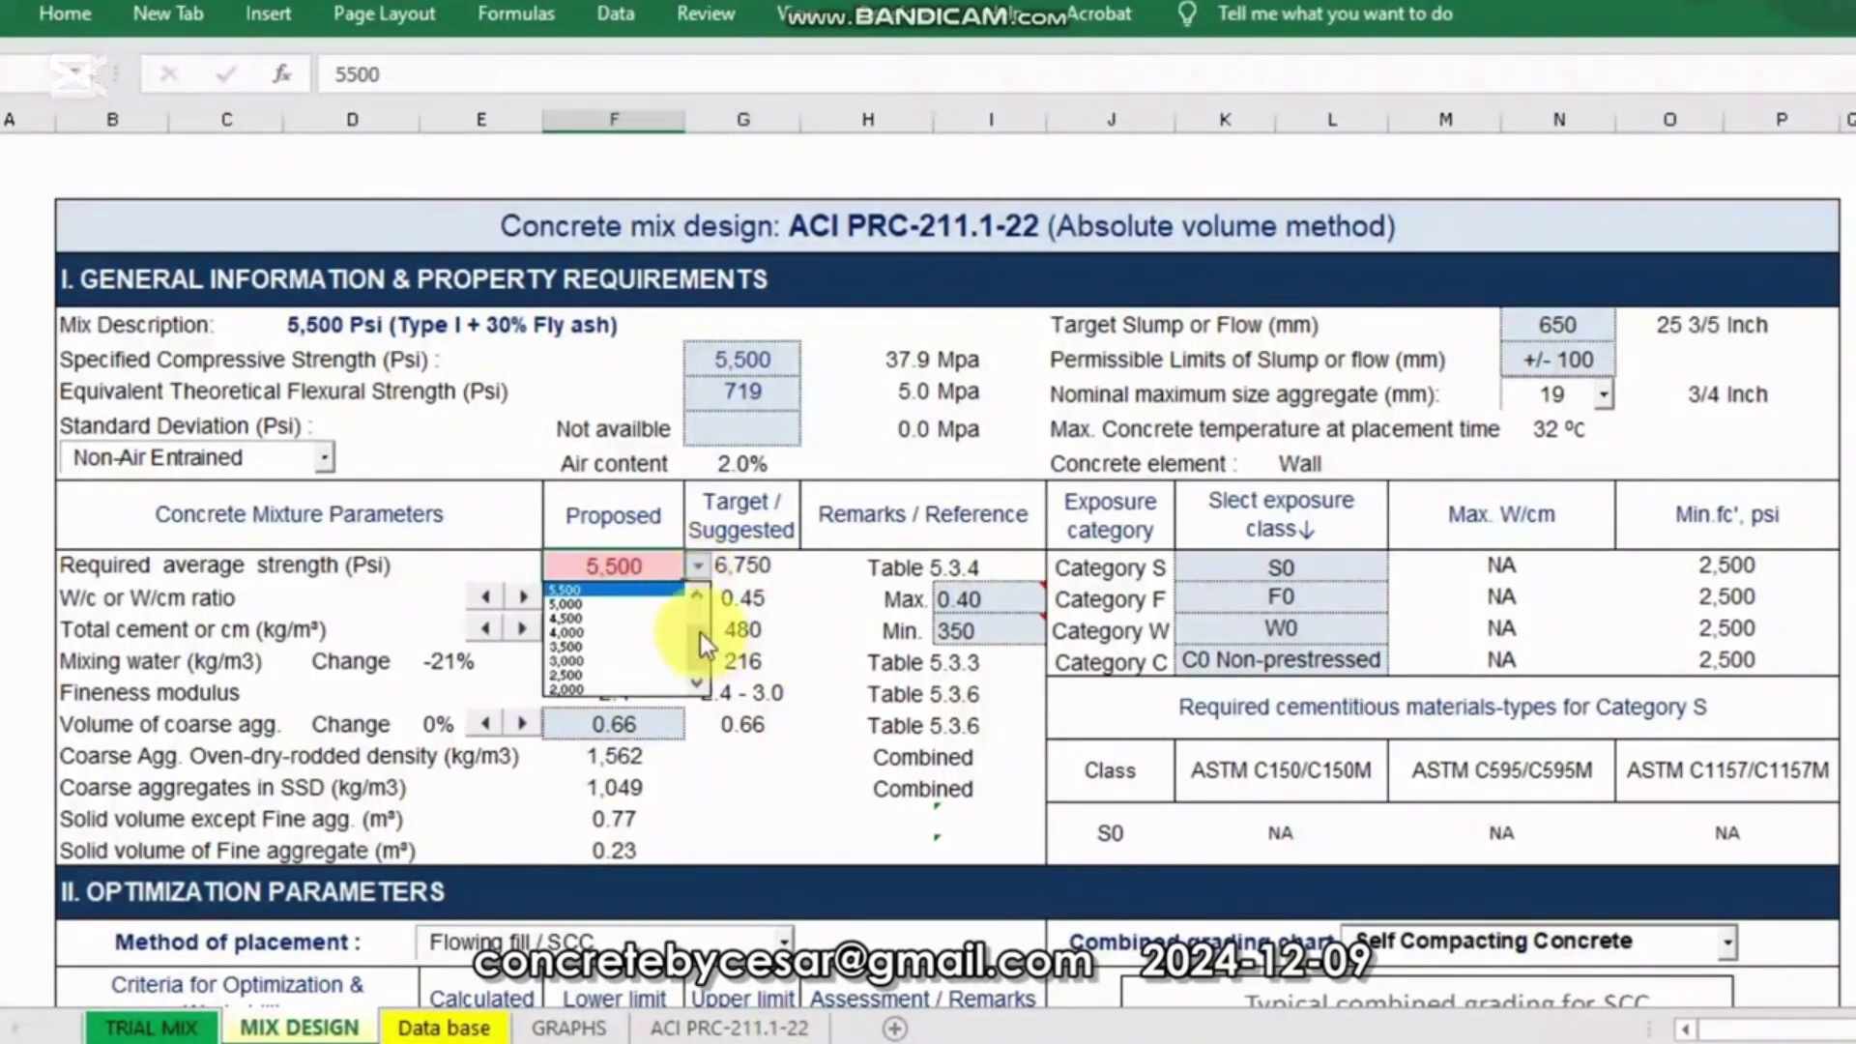
scroll(700, 619, "up", 1)
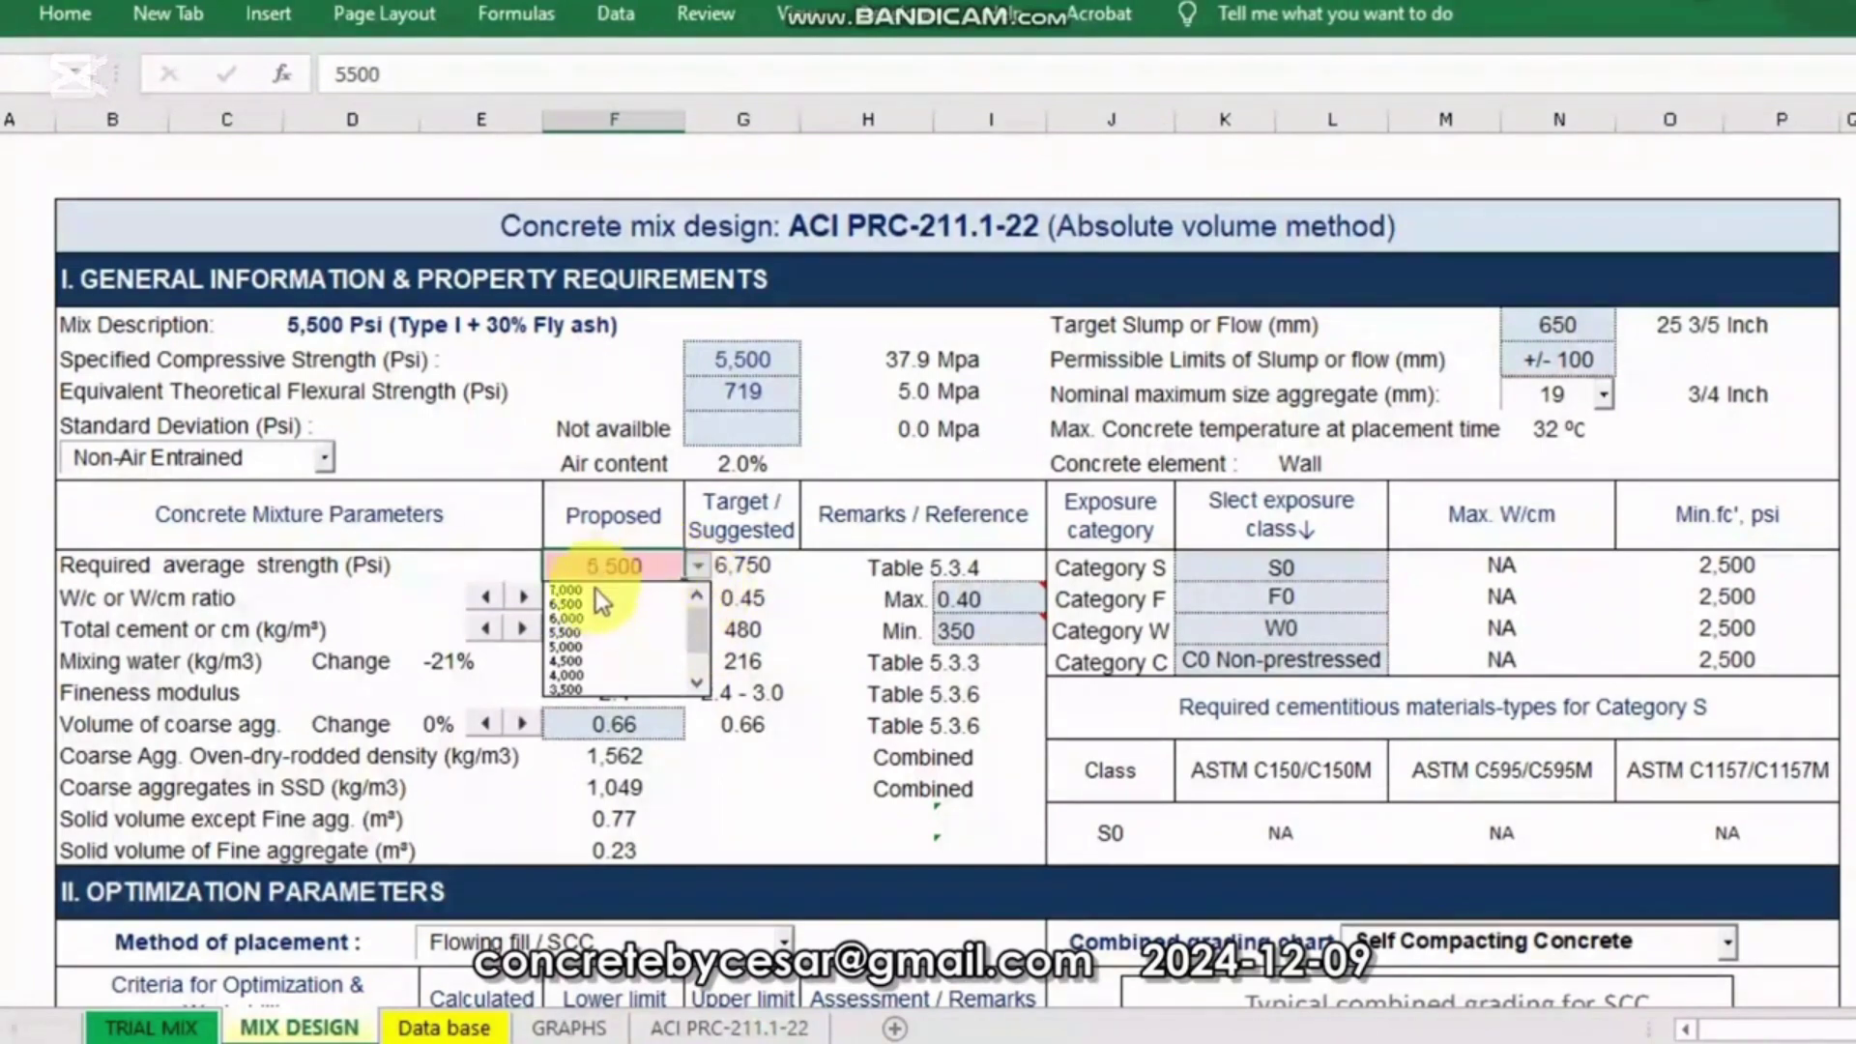
left_click(634, 605)
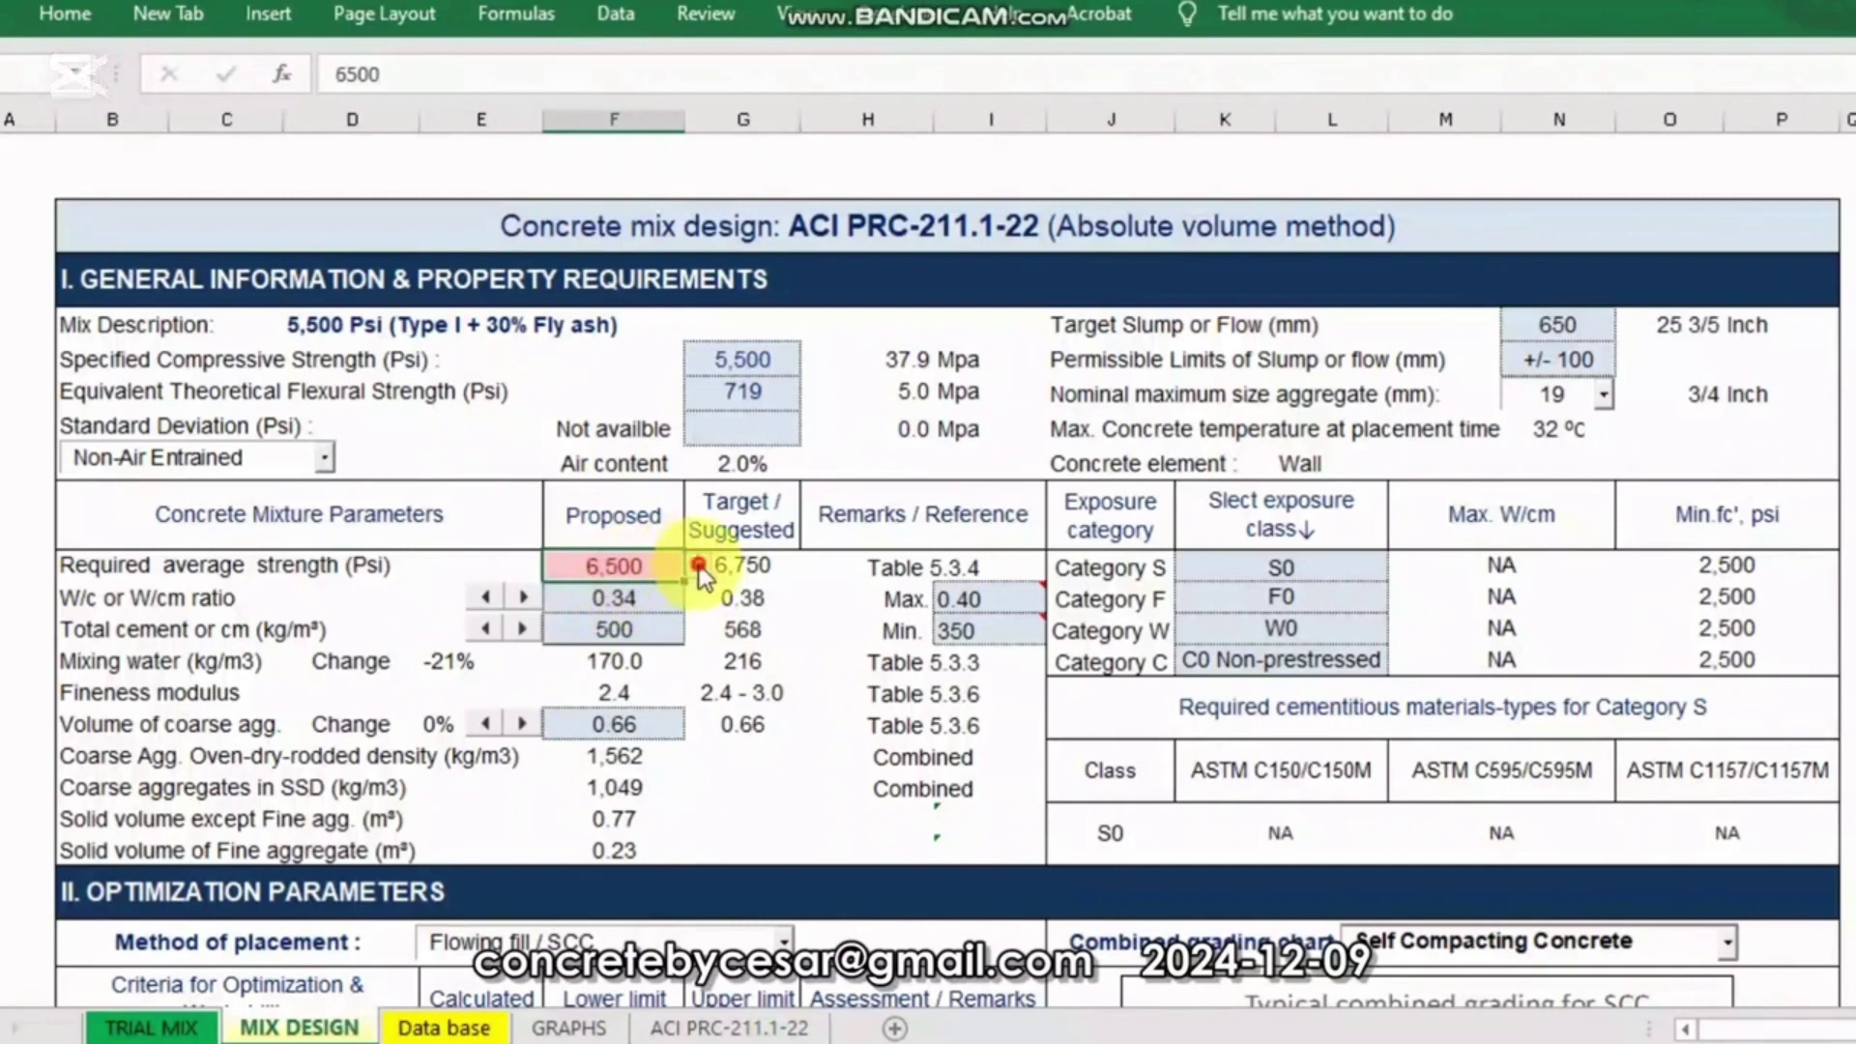
Step: Set the proposed required average strength to 7,000 psi
left_click(698, 565)
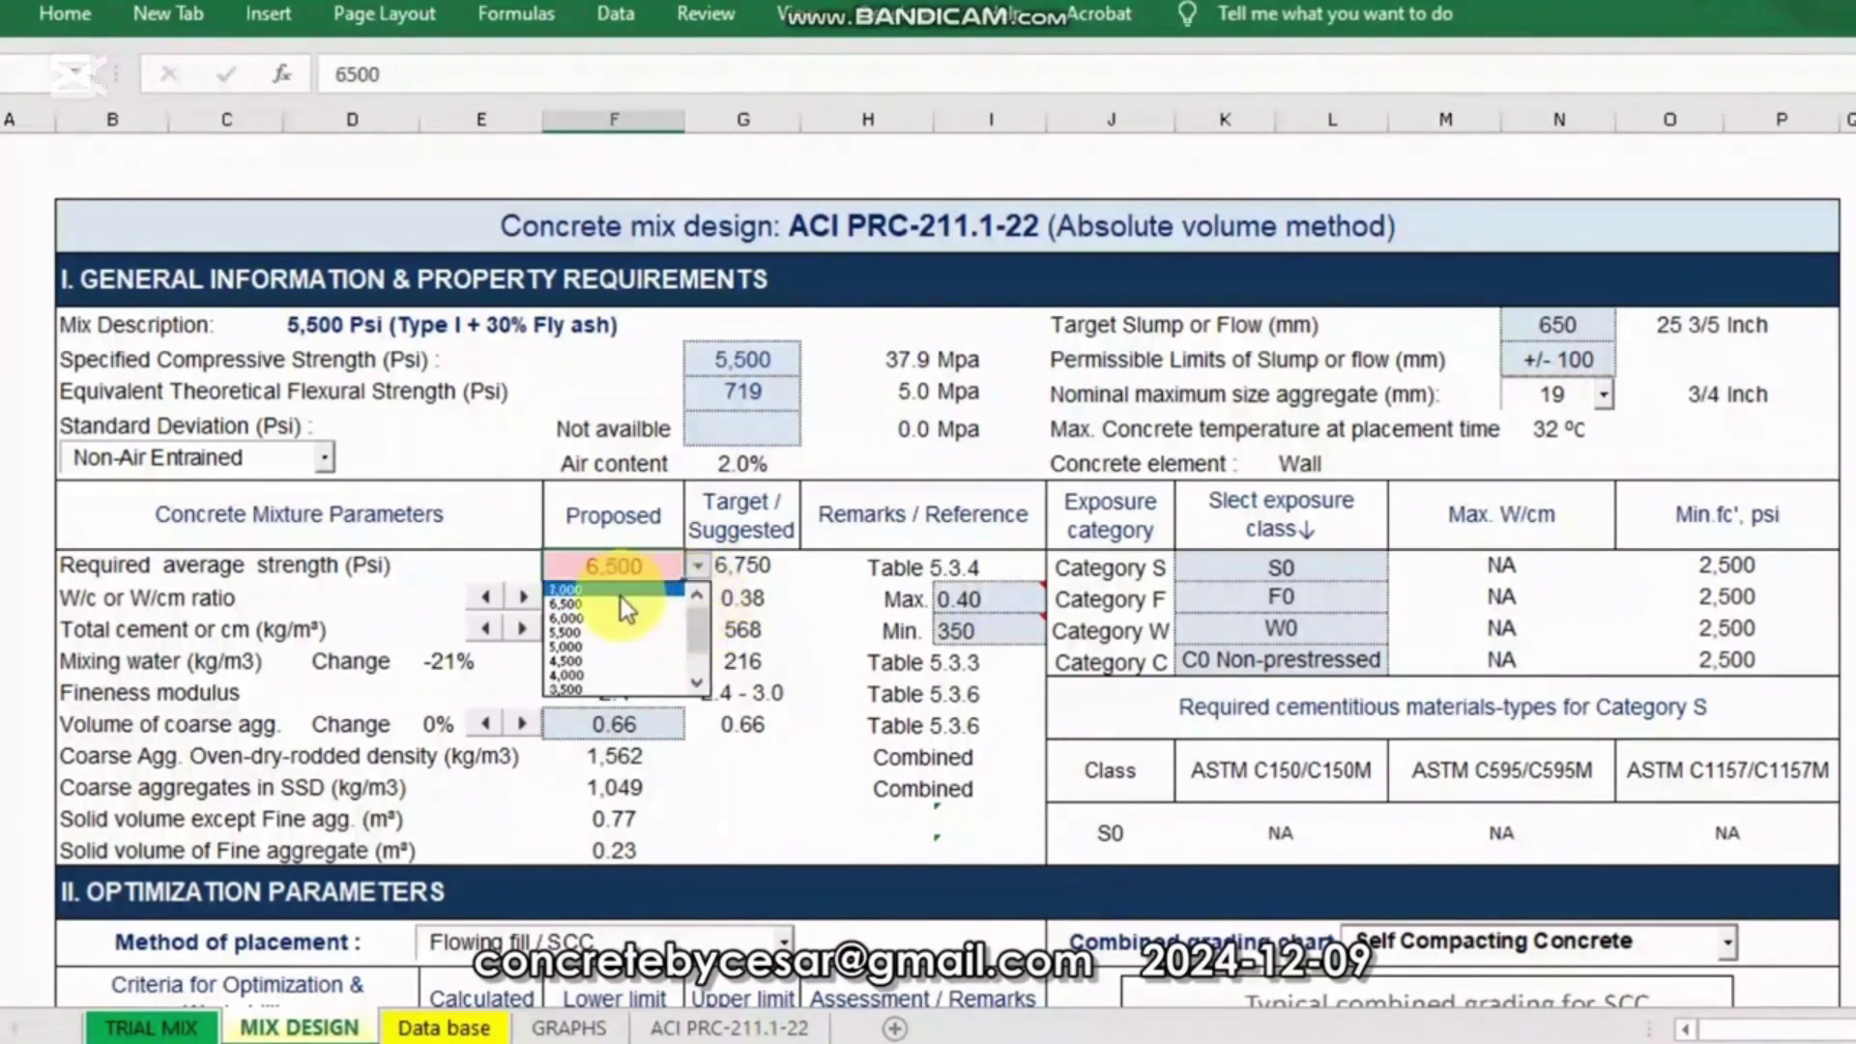
left_click(619, 592)
left_click(791, 599)
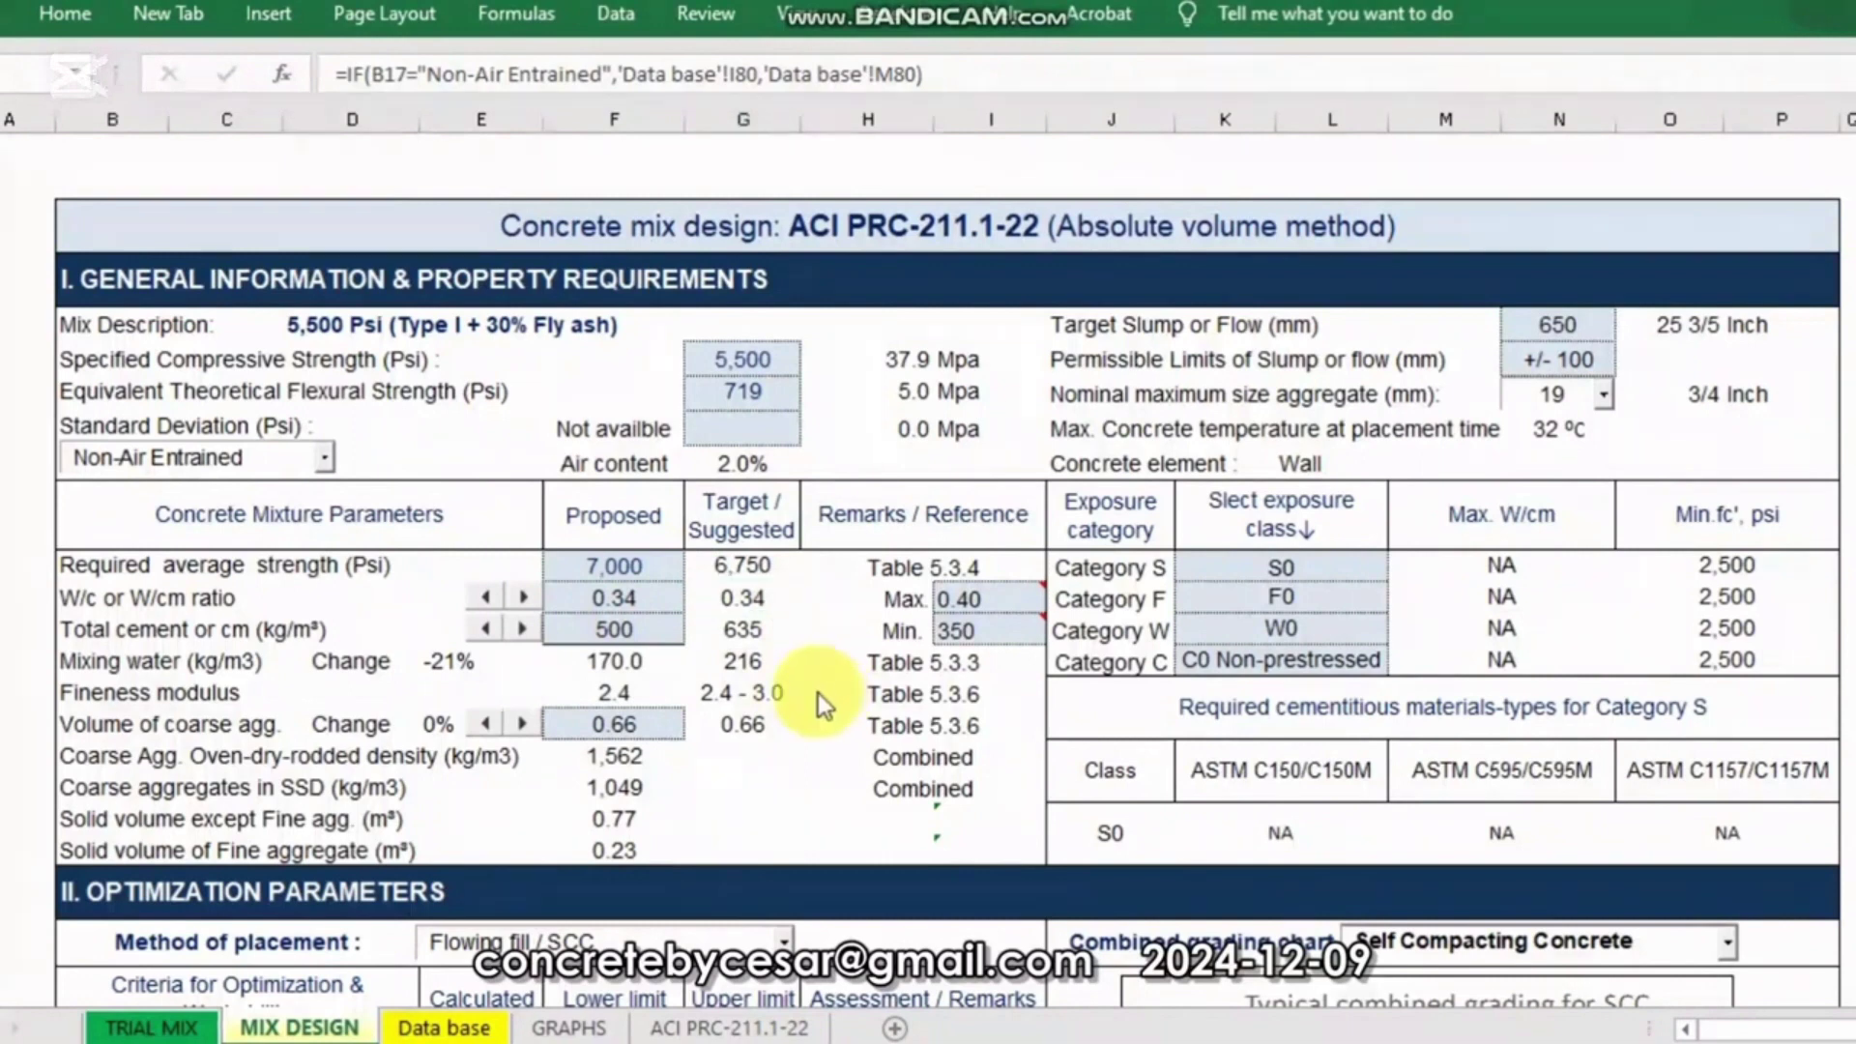
left_click(621, 568)
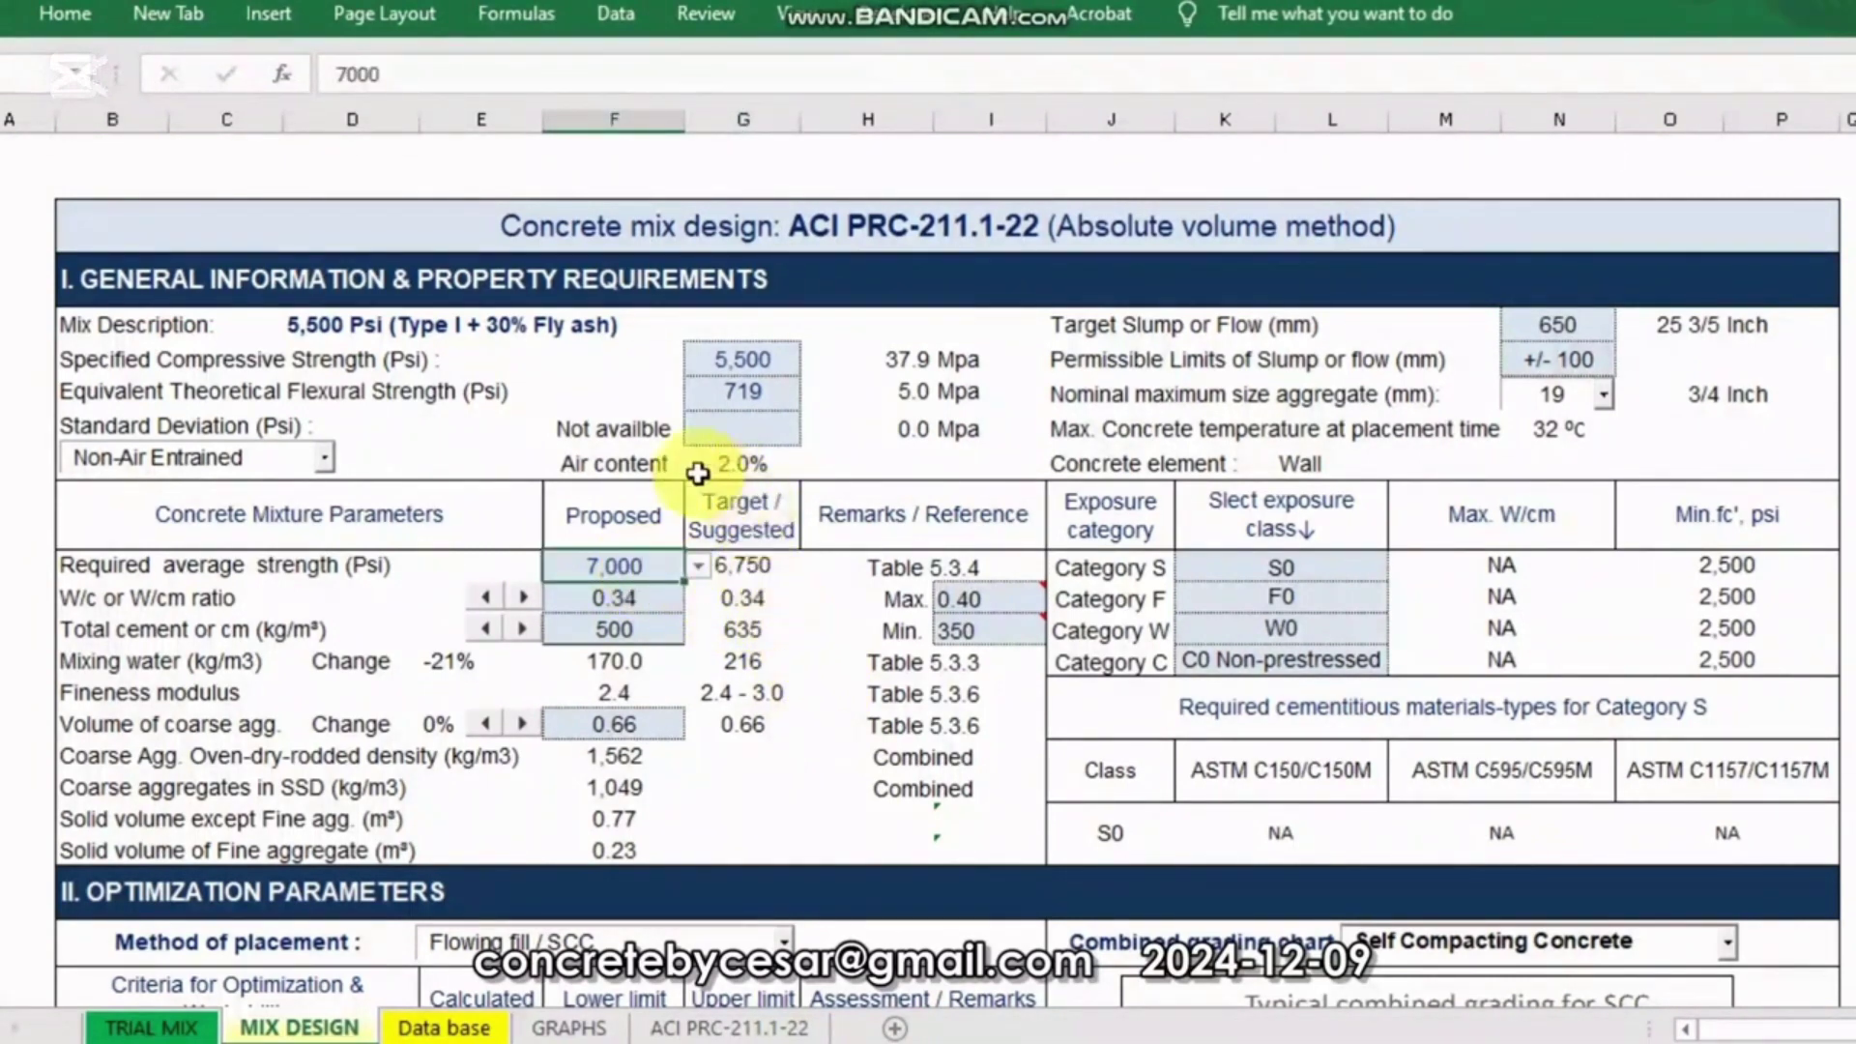
Step: Check the suggested w/cm ratio against Table 5.3.4 in the ACI PRC-211.1-22 sheet and return to the MIX DESIGN sheet
left_click(748, 602)
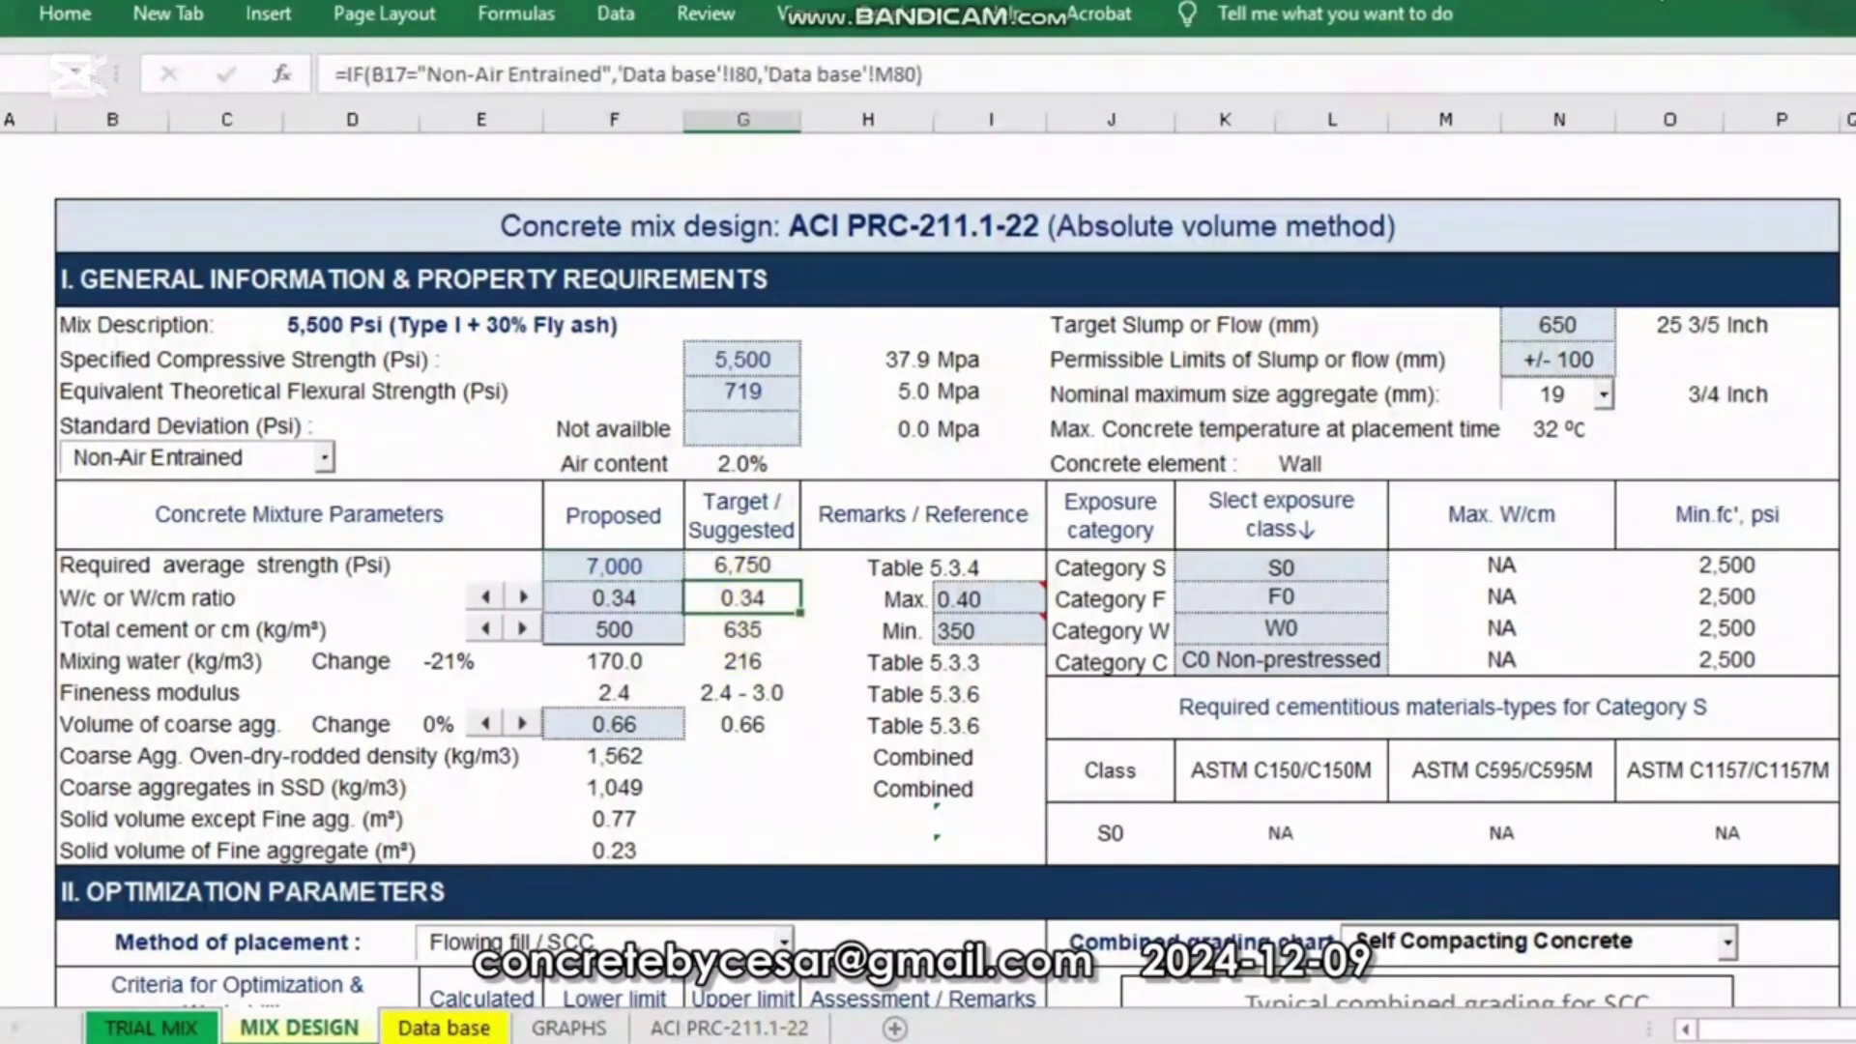
left_click(773, 599)
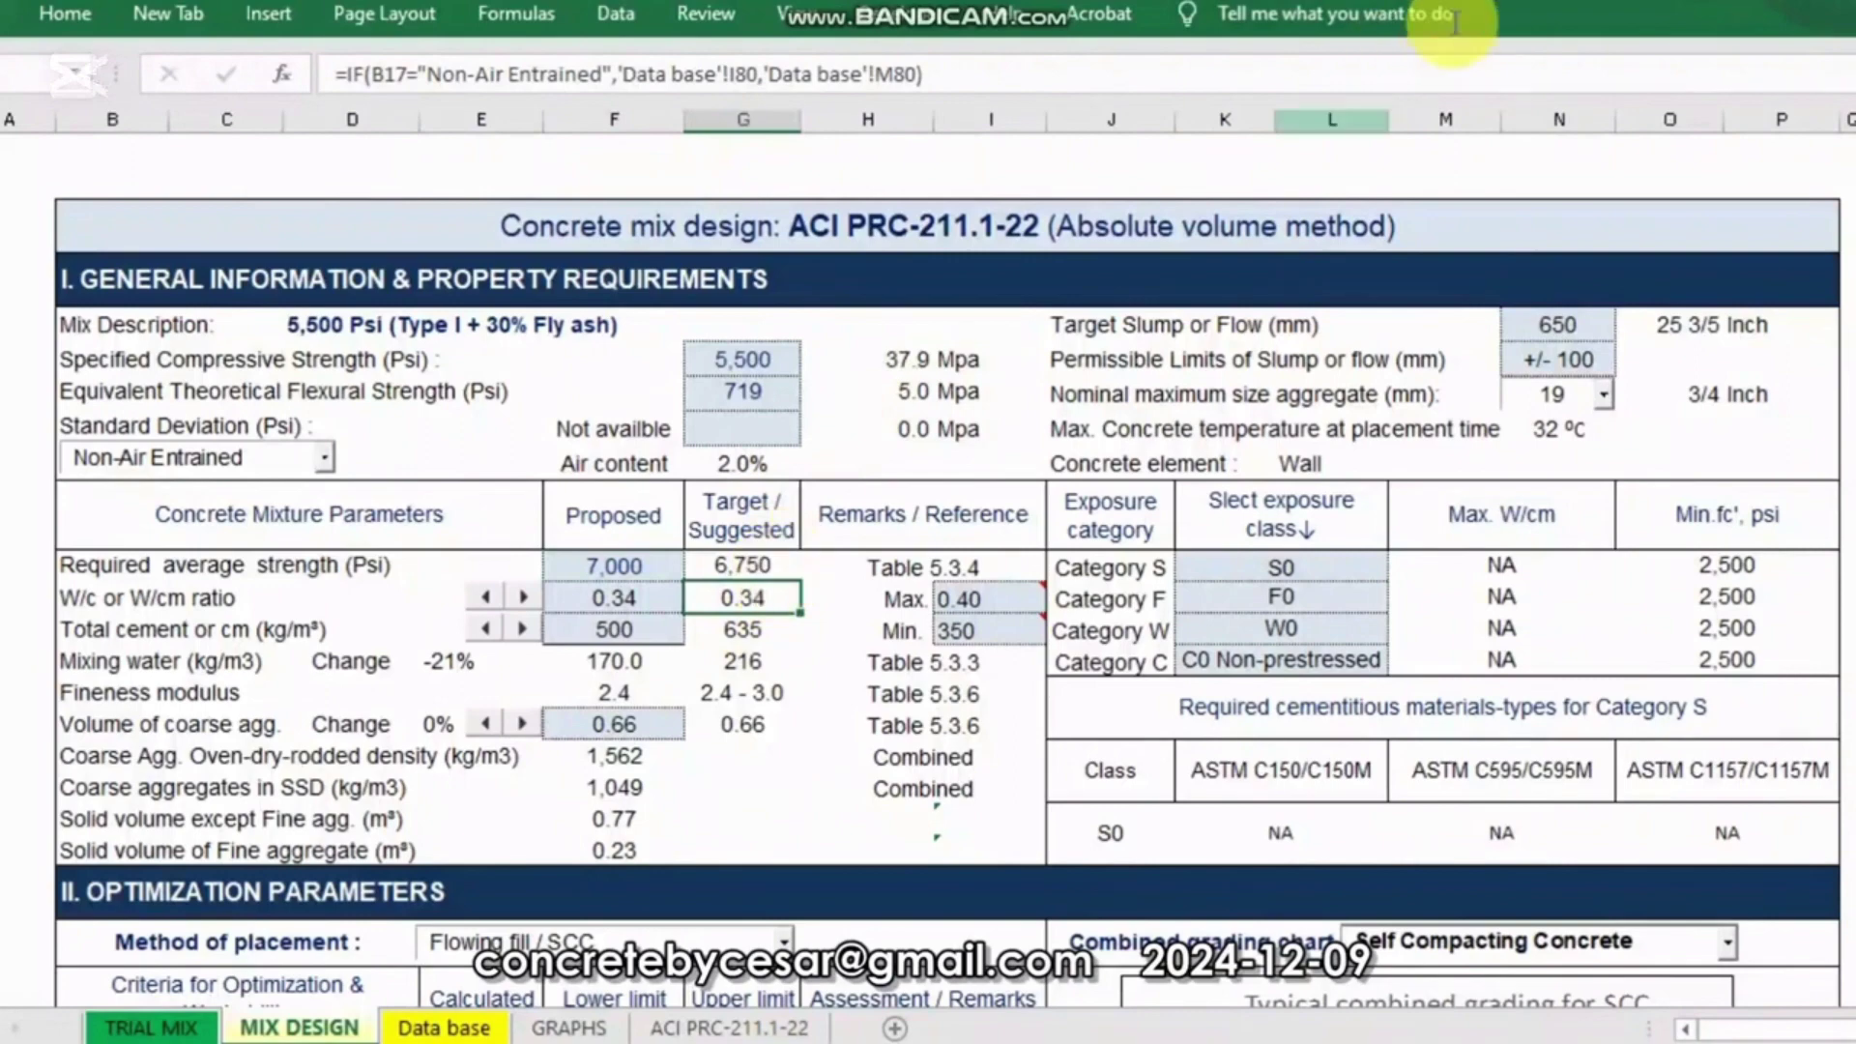
left_click(1064, 471)
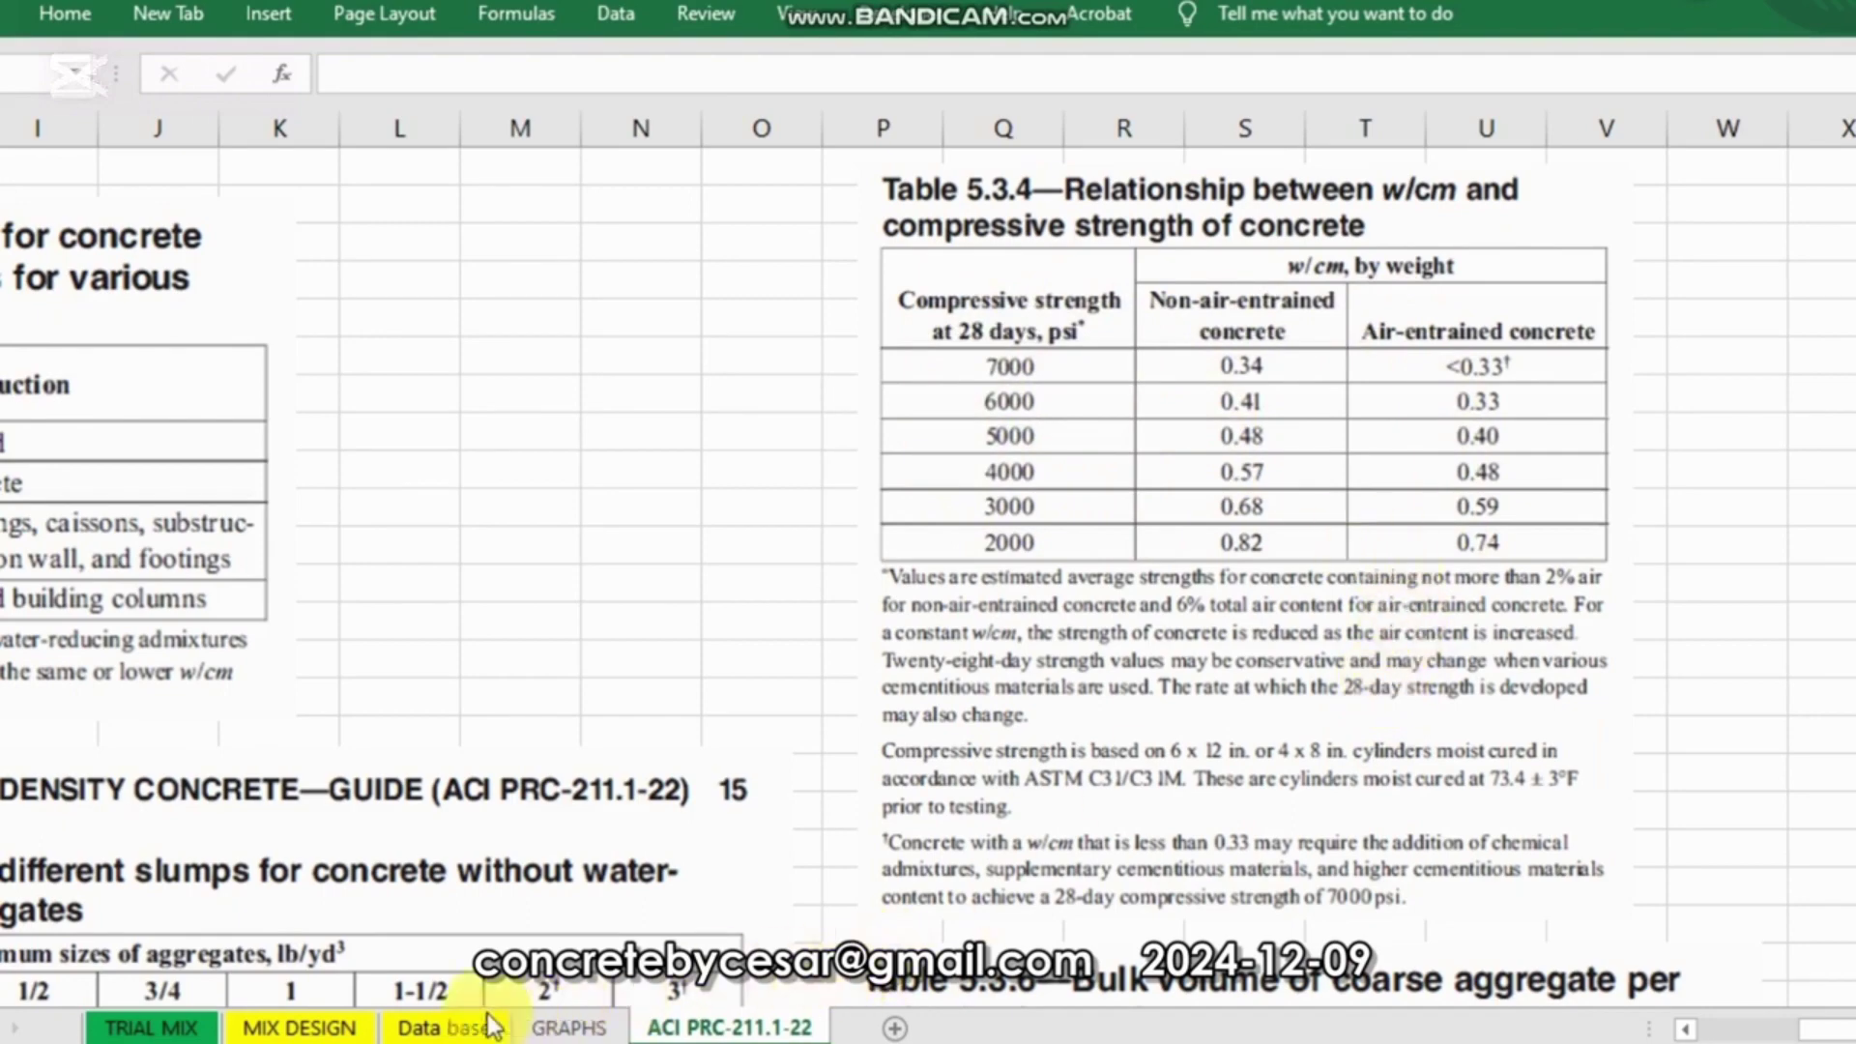
left_click(319, 1029)
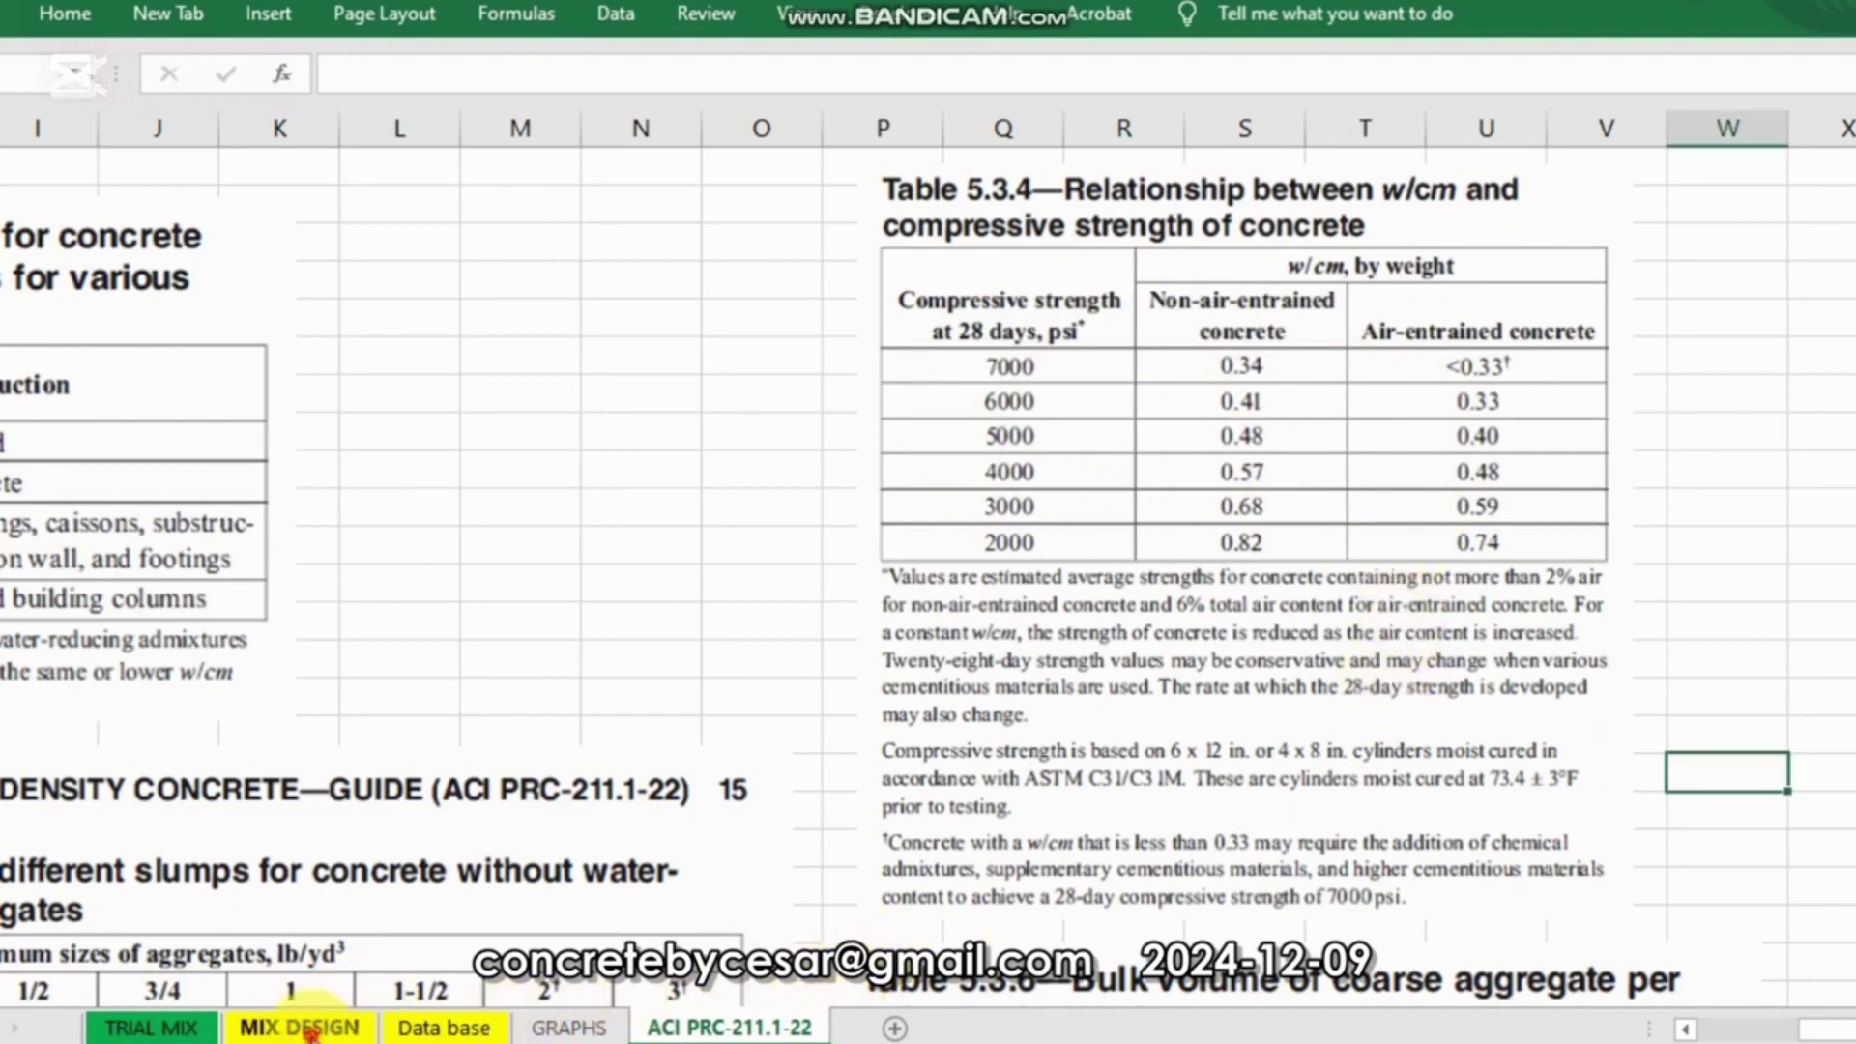
left_click(307, 1029)
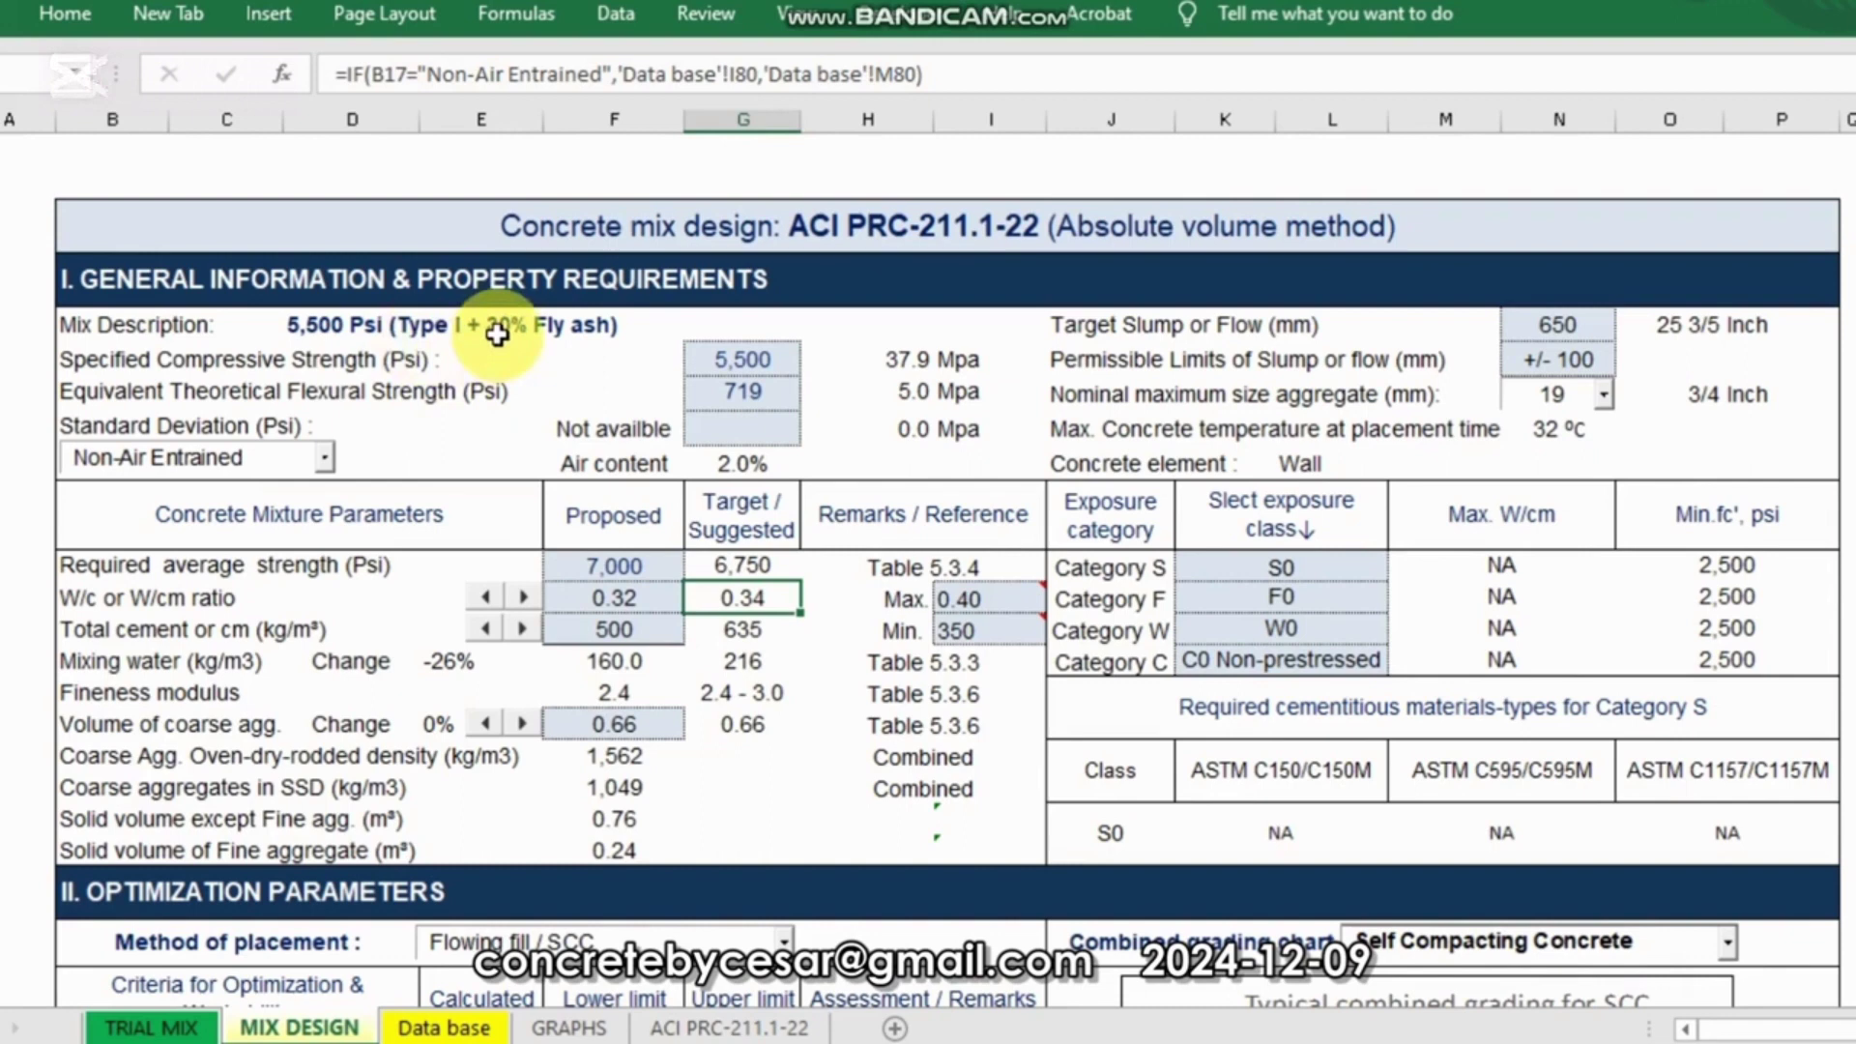
Step: Try proposed w/cm ratios of 0.35 and 0.34, and return the ratio to 0.32
left_click(437, 619)
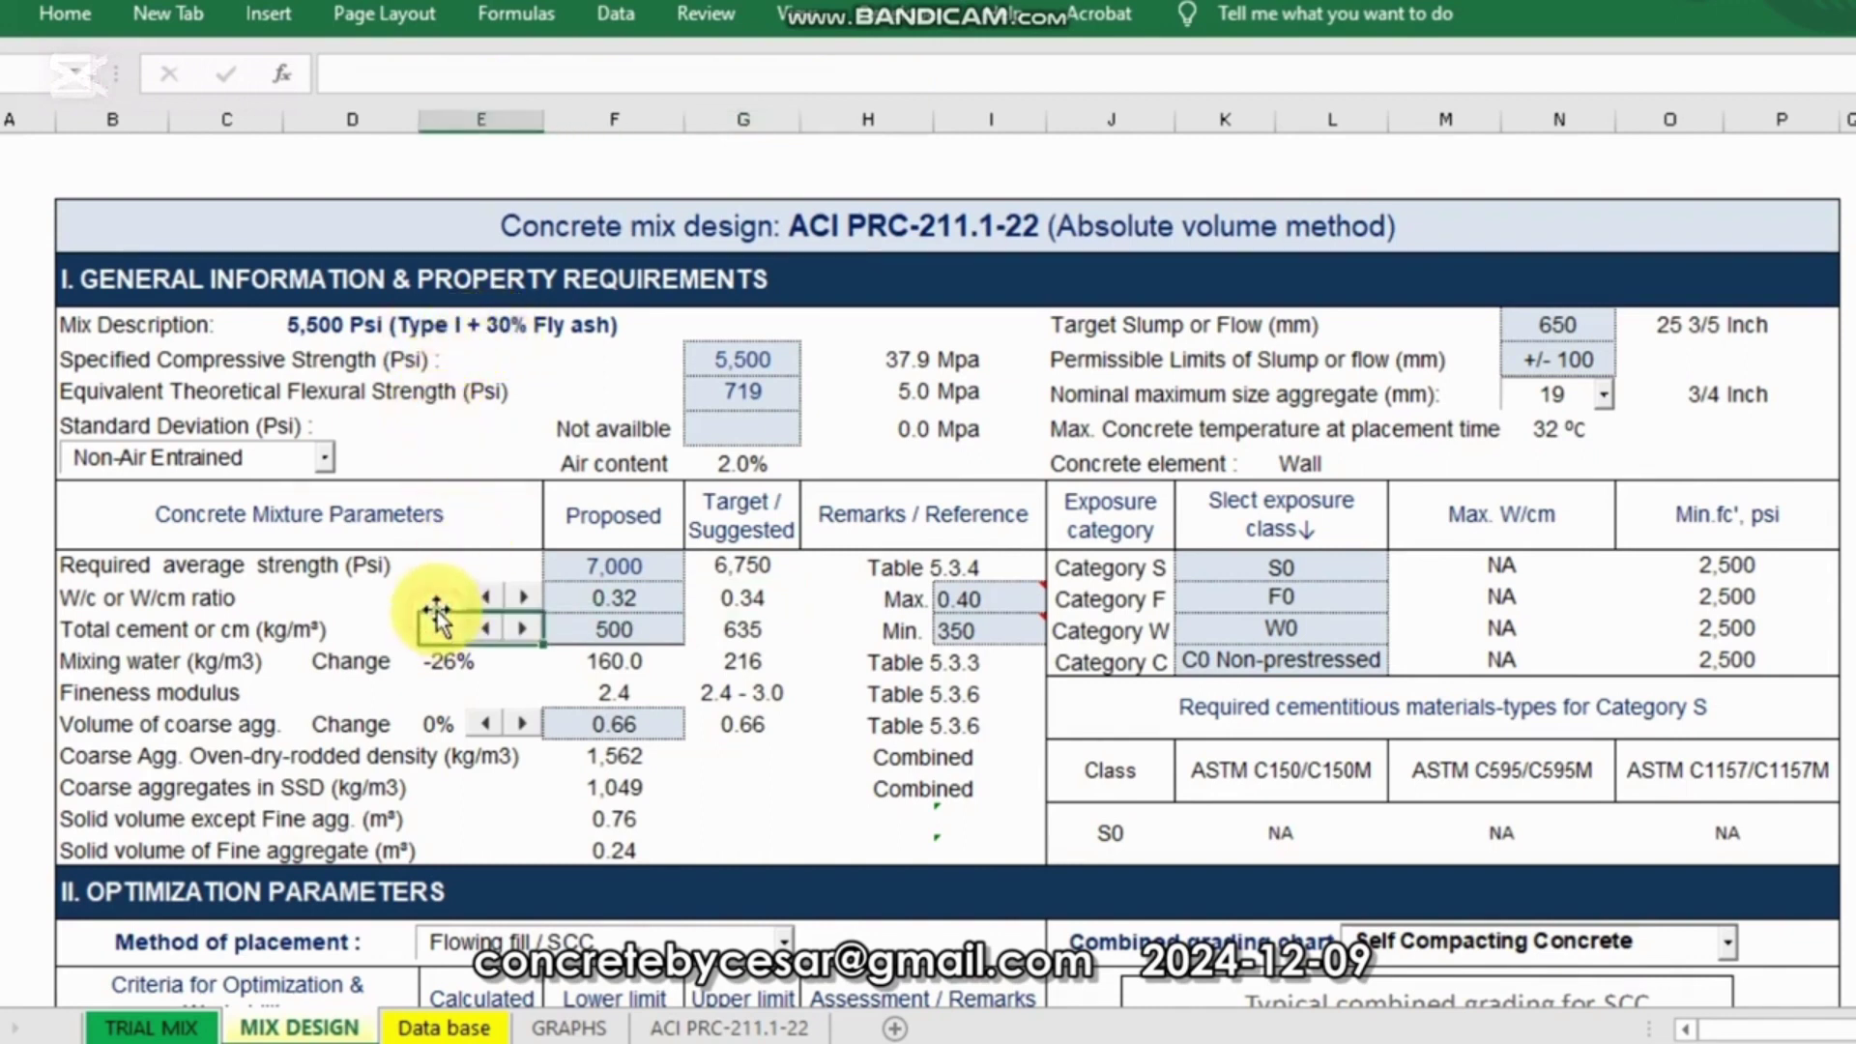
left_click(363, 600)
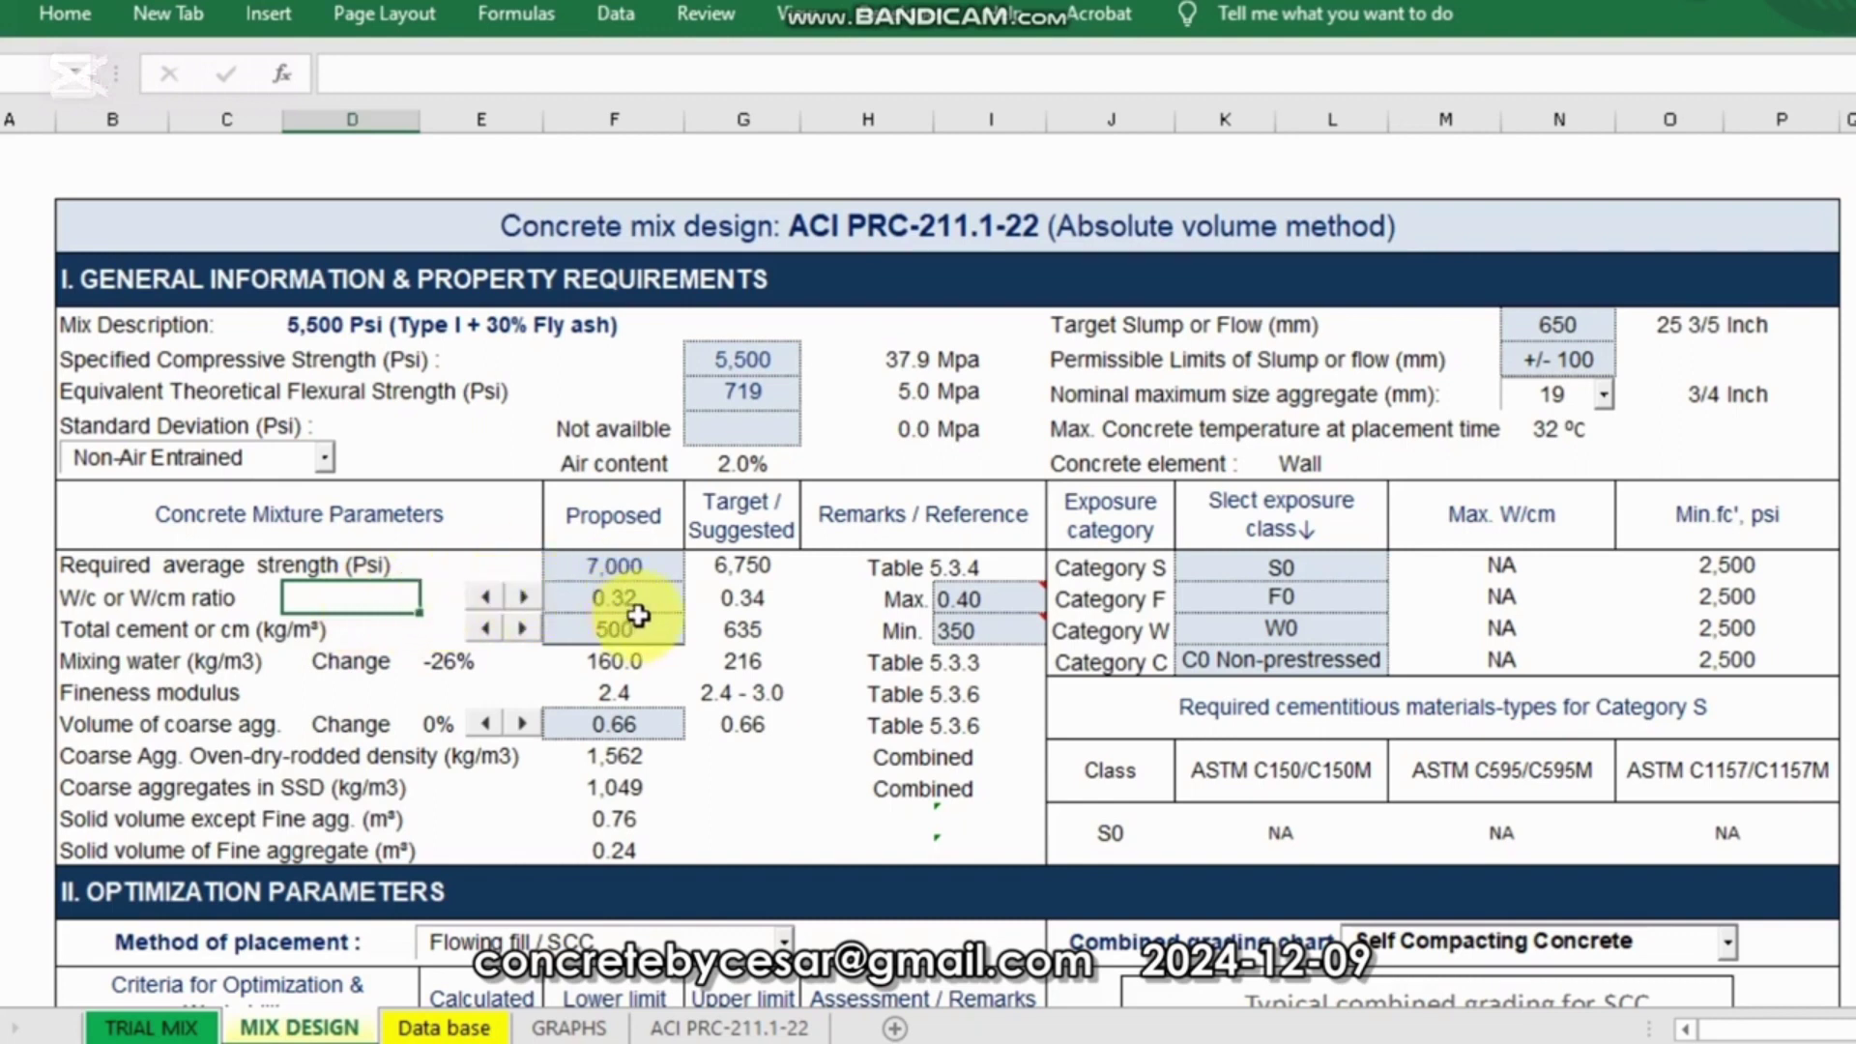
left_click(524, 598)
left_click(525, 599)
left_click(525, 599)
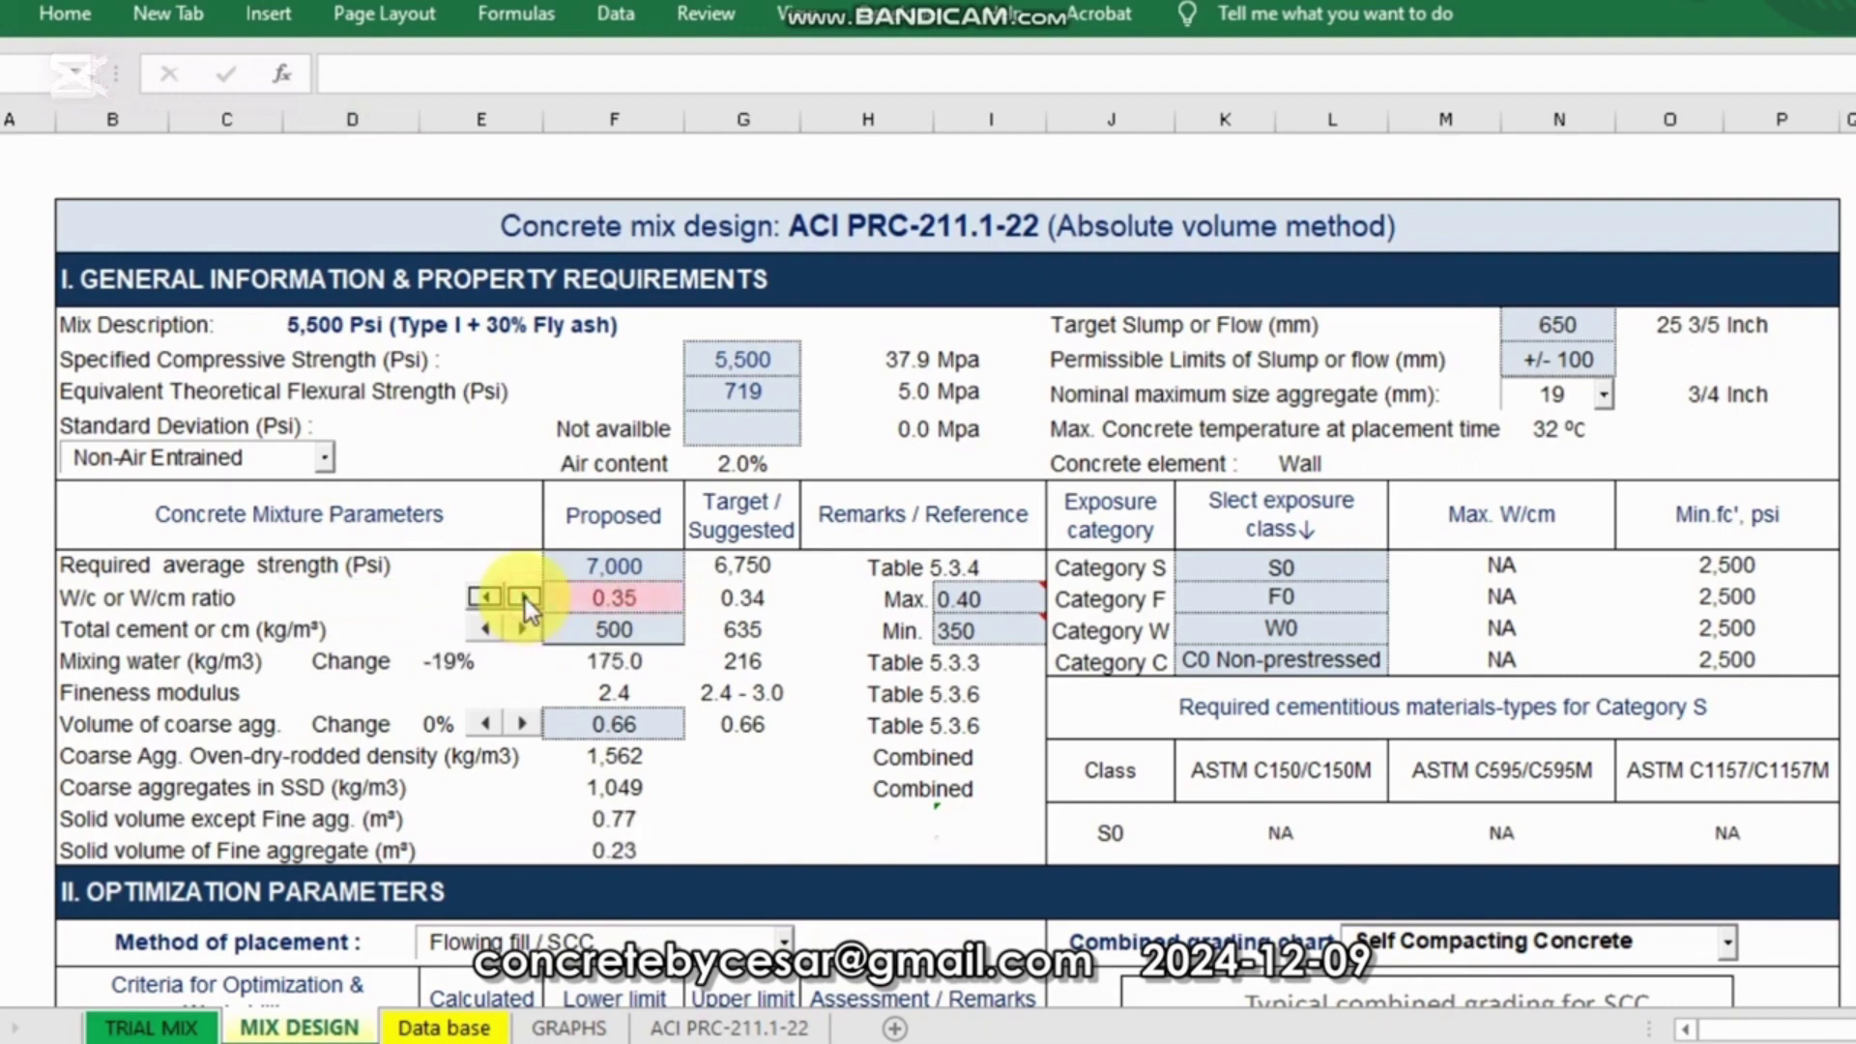
left_click(484, 597)
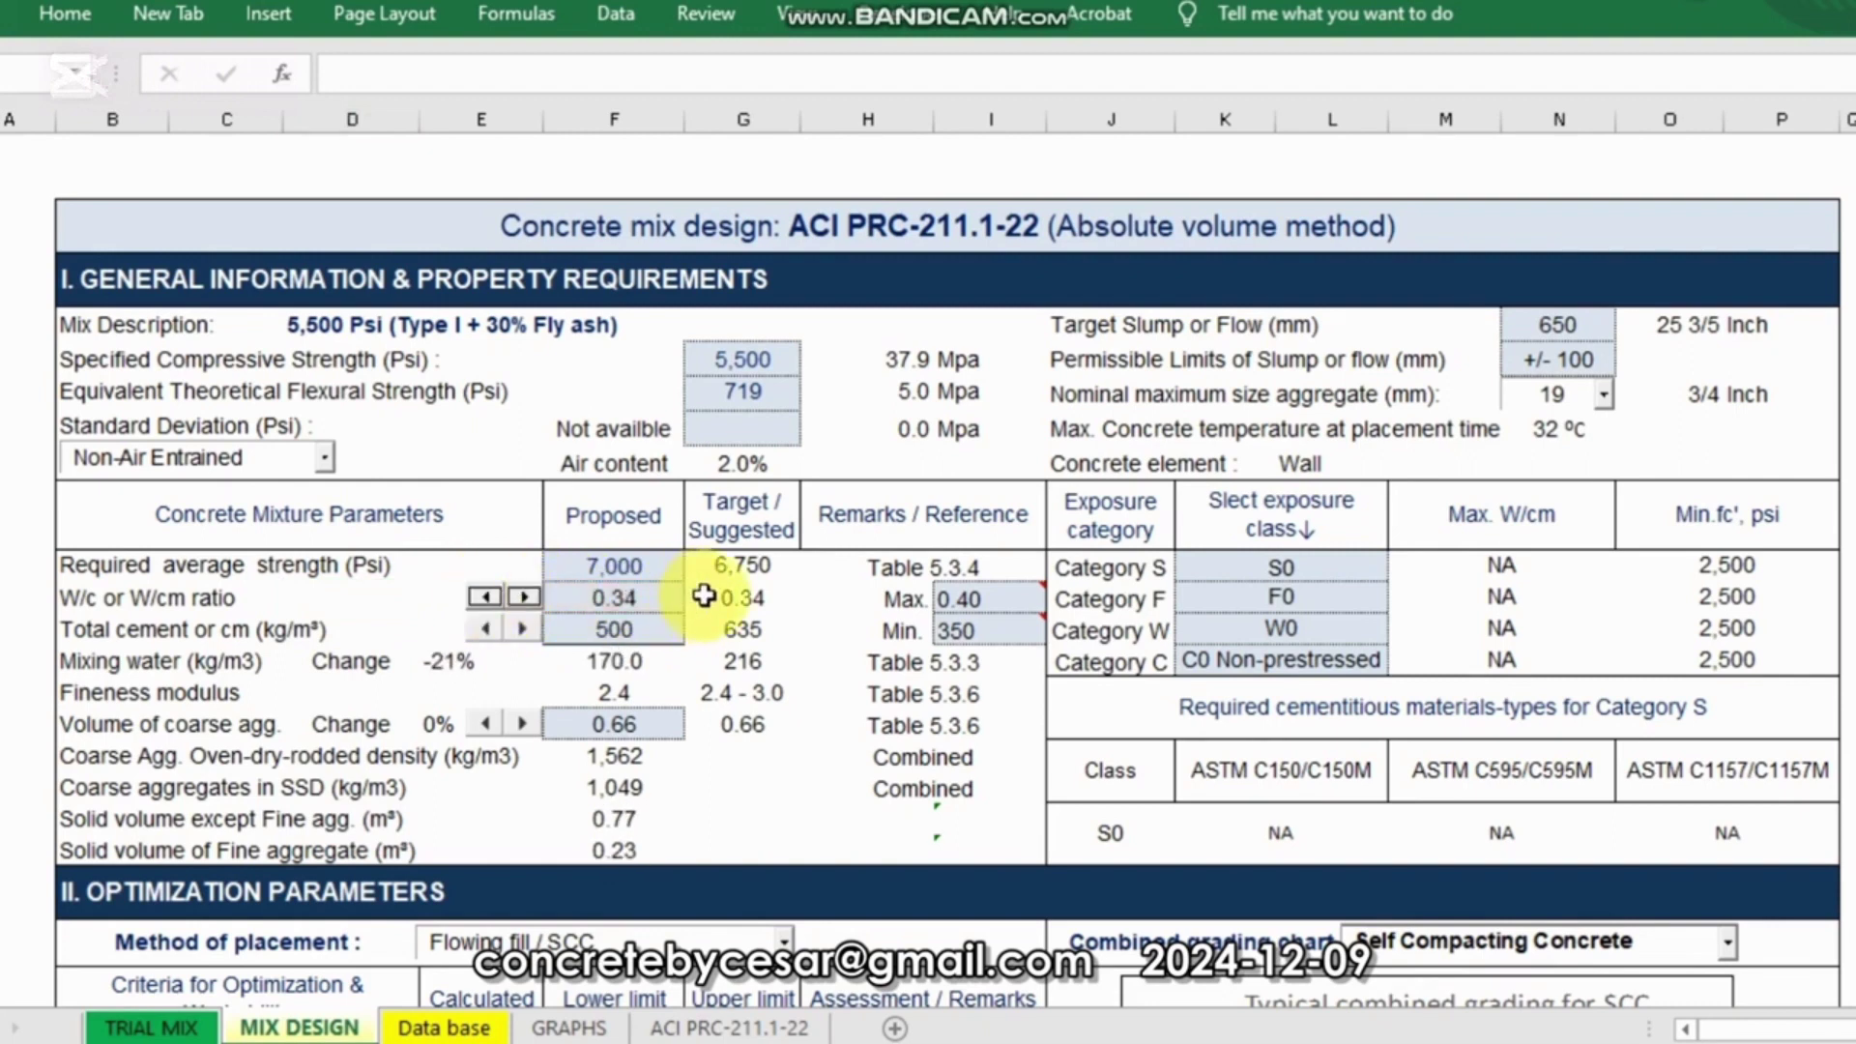
left_click(485, 598)
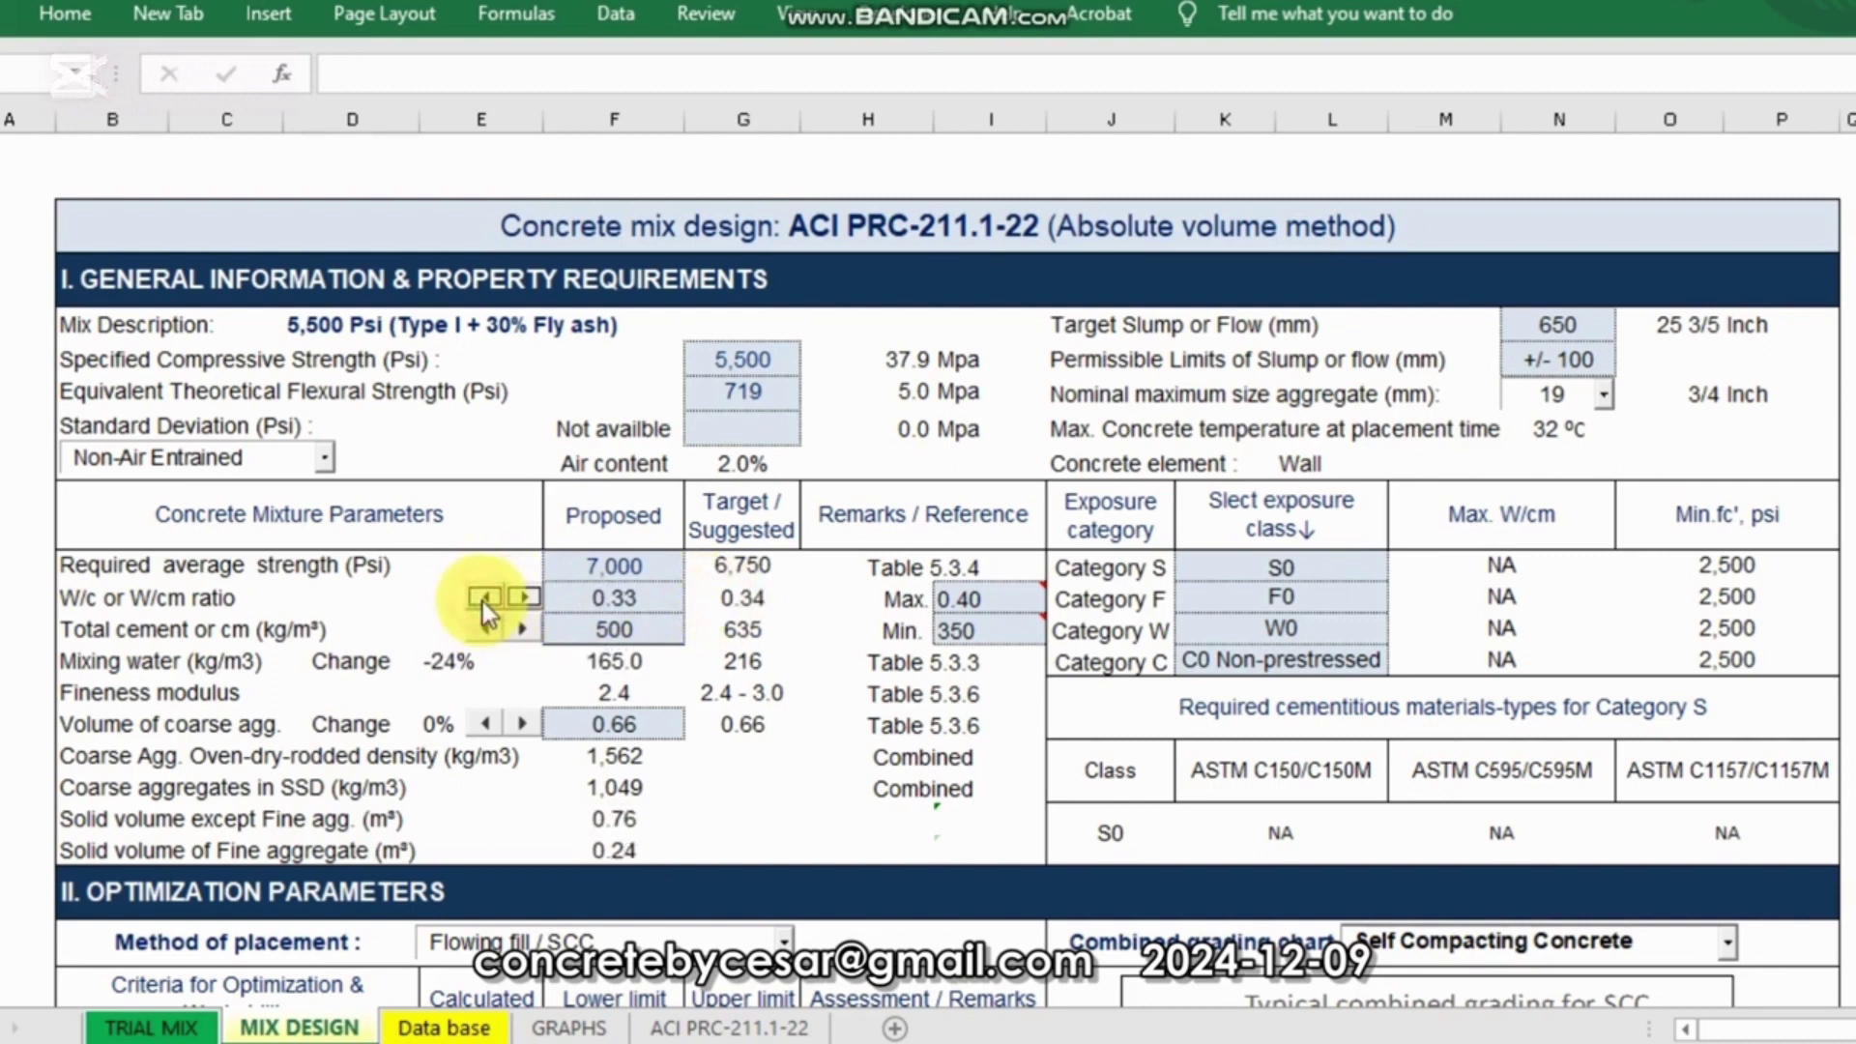
left_click(484, 597)
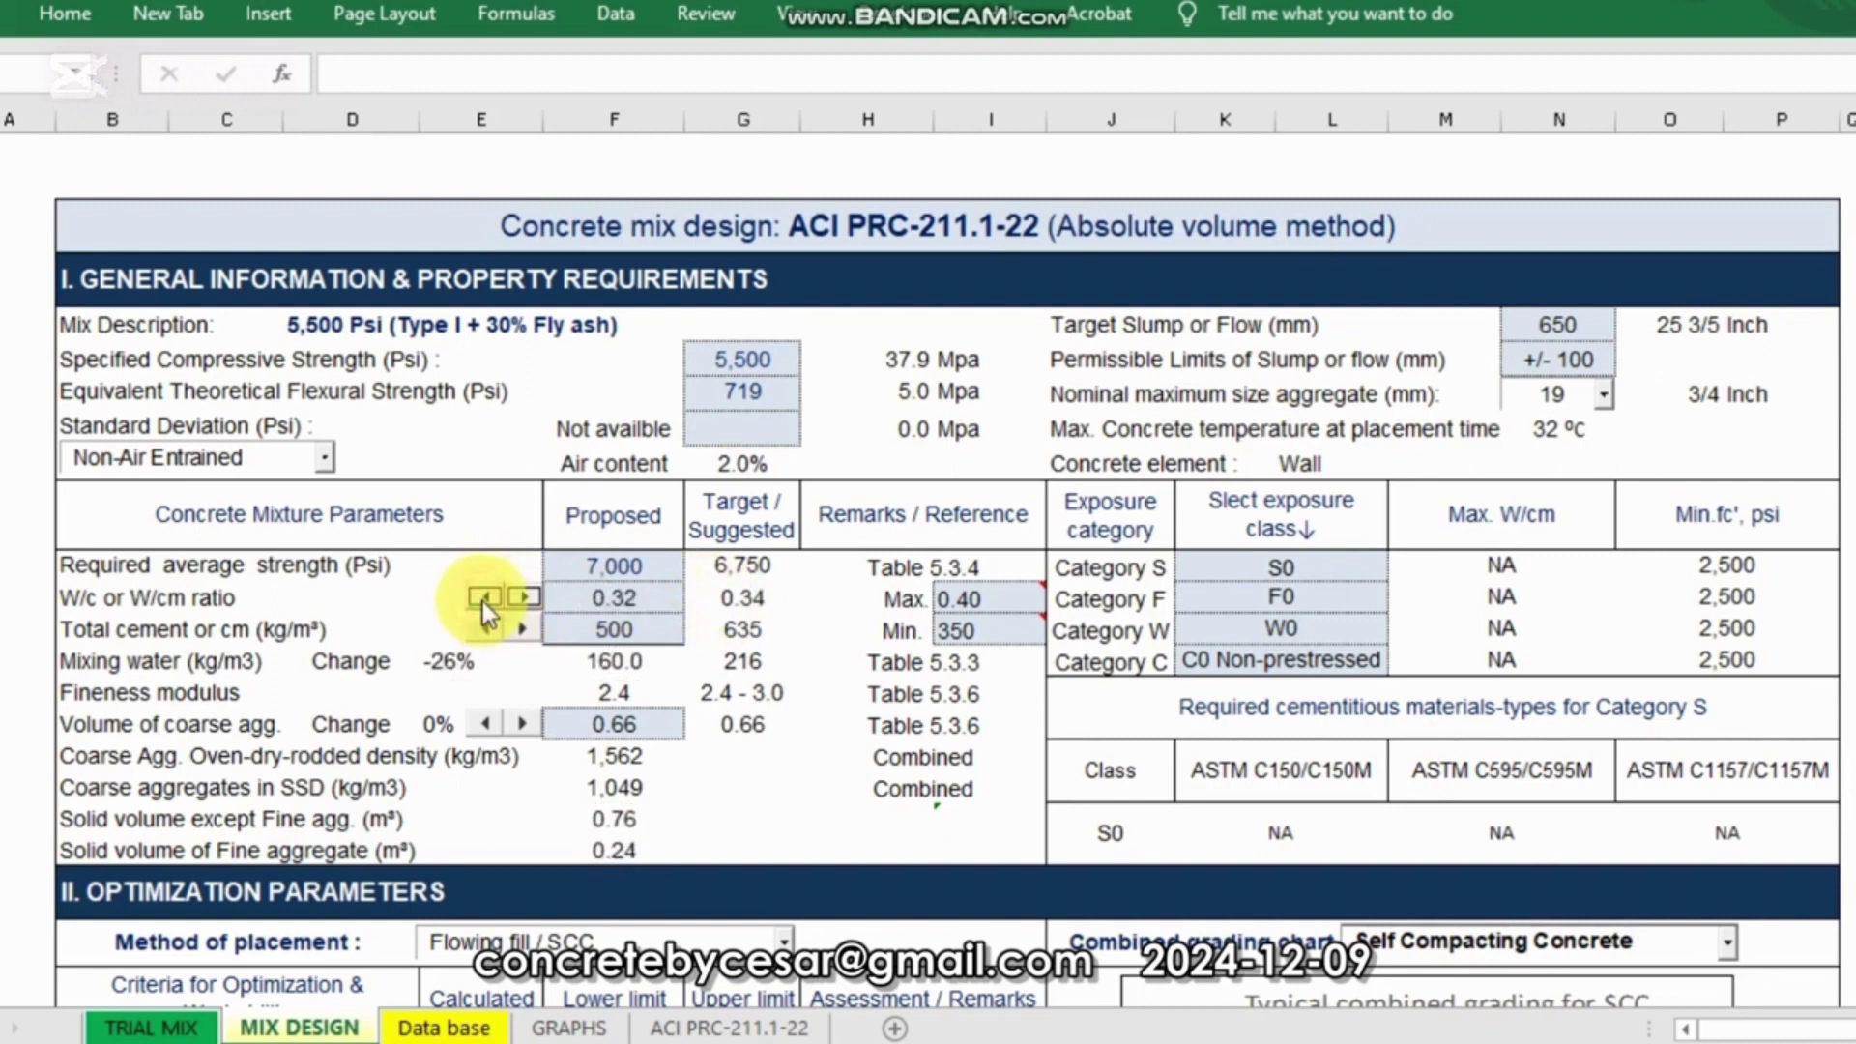
Step: Compare the proposed w/cm ratio with the suggested one, try a lower ratio and restore it to 0.32
left_click(730, 605)
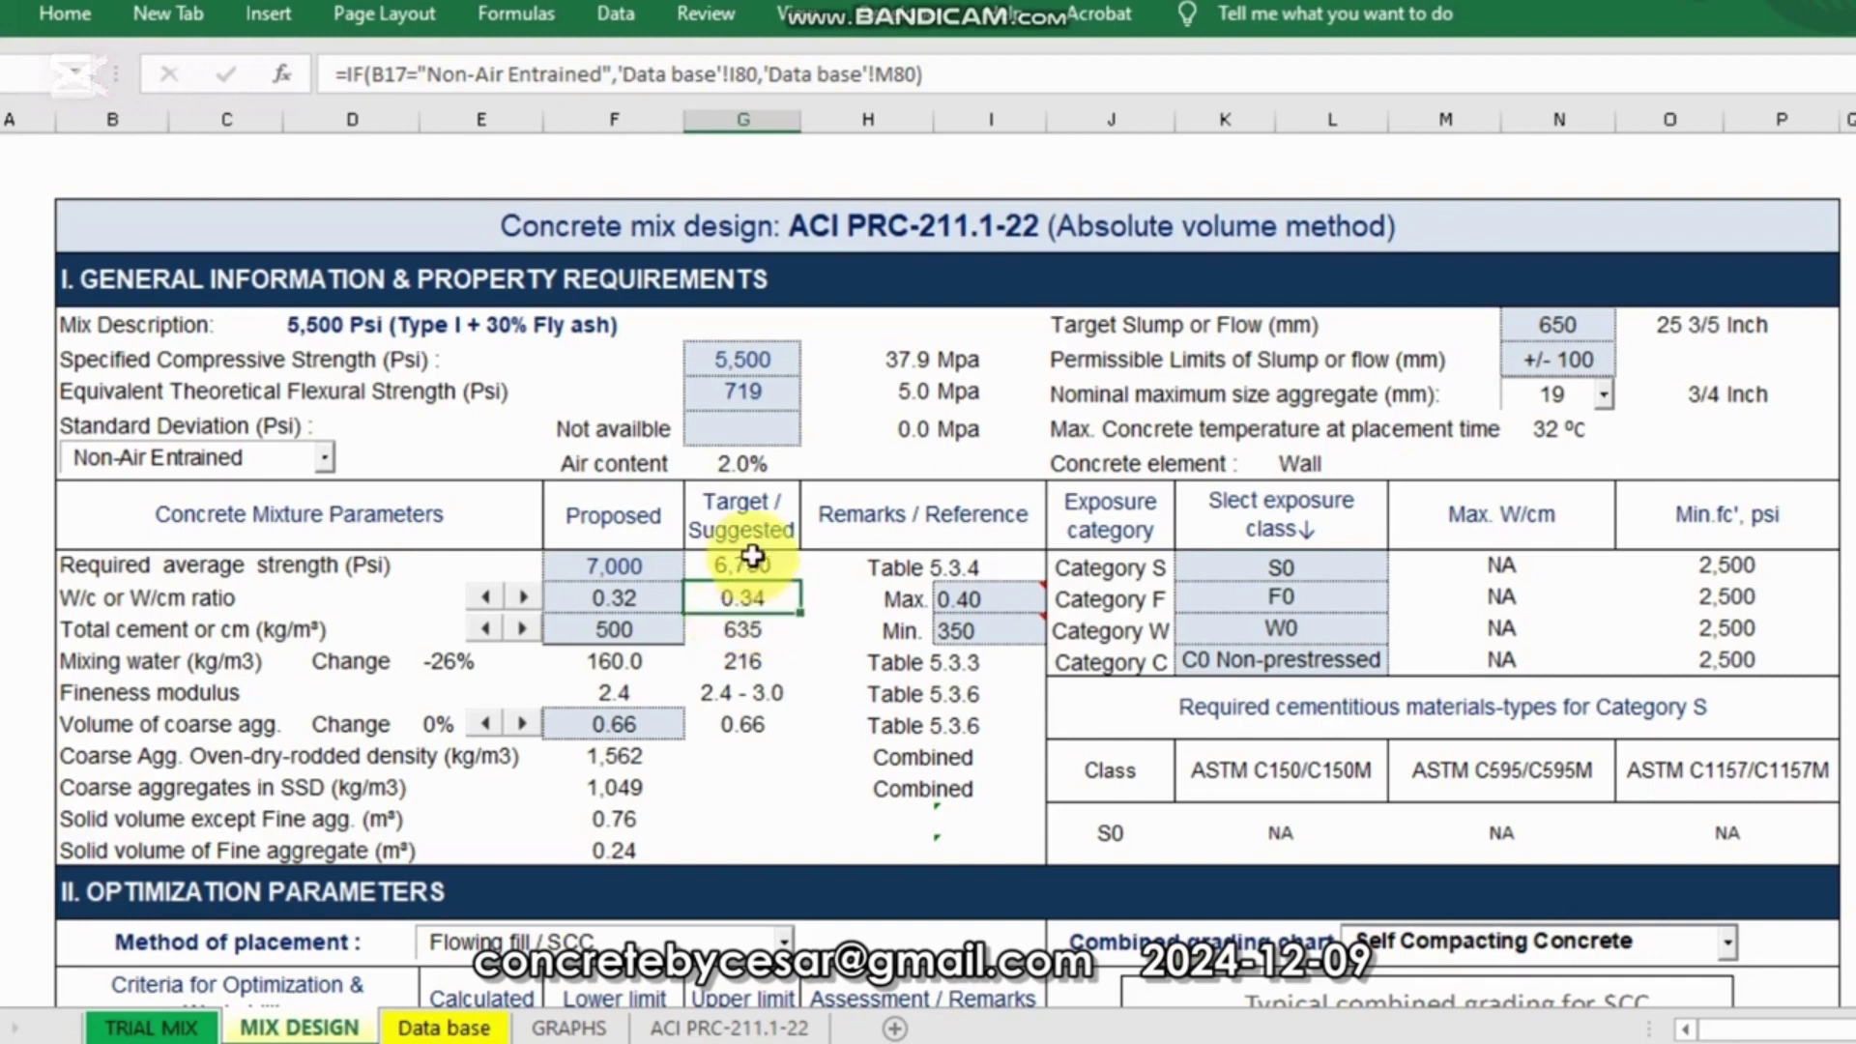
left_click(489, 596)
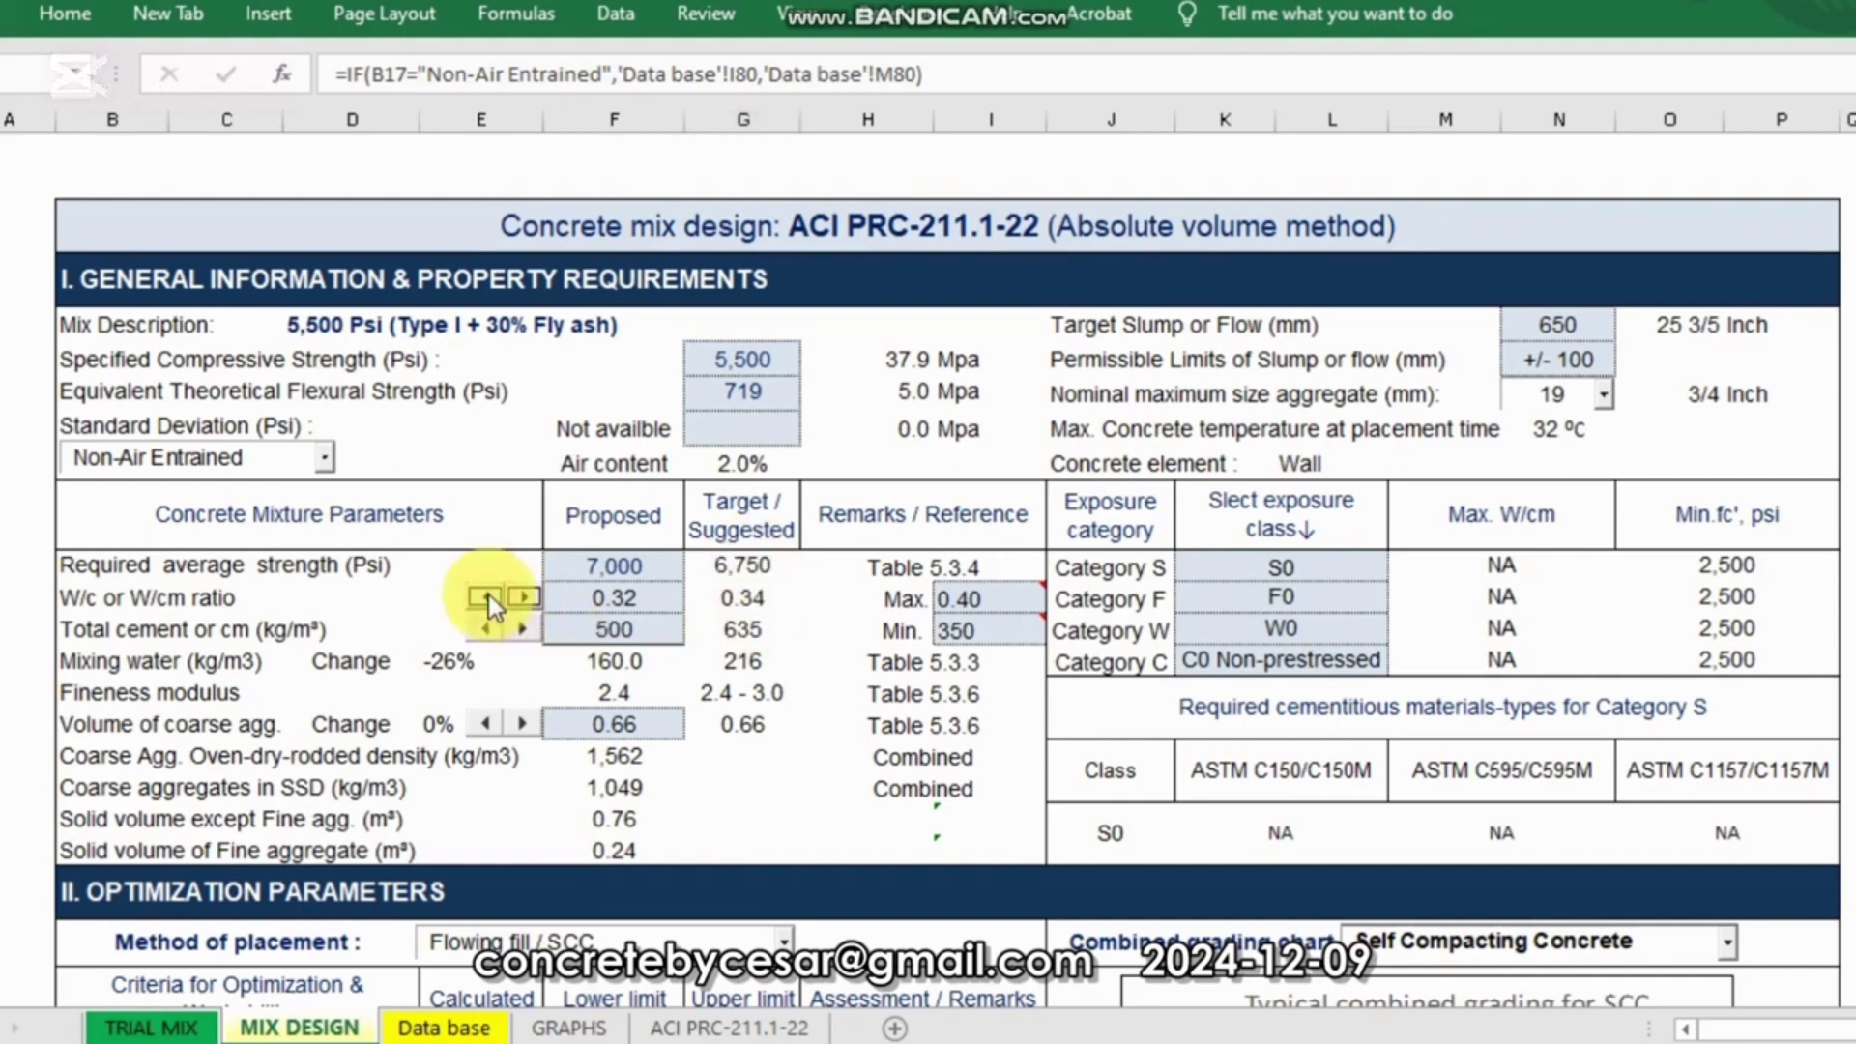
left_click(489, 595)
left_click(526, 599)
left_click(526, 599)
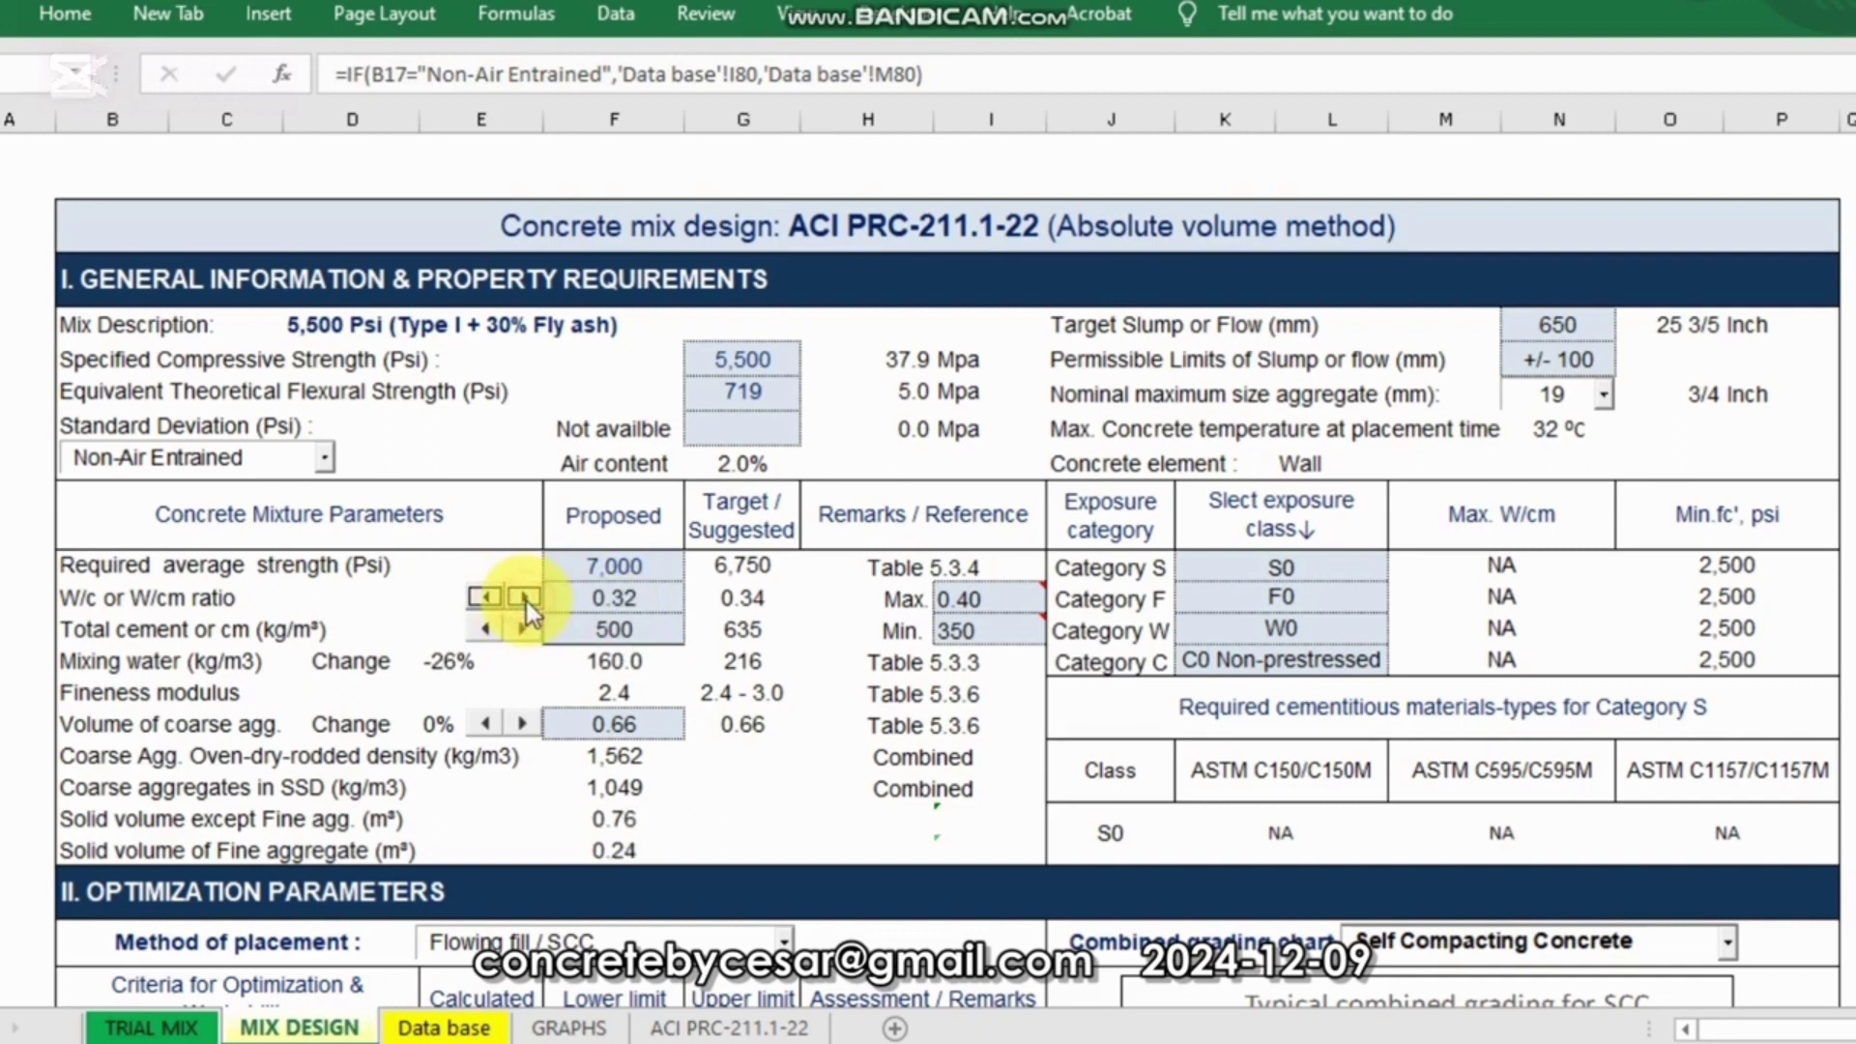
Step: Review the suggested w/cm ratio and cement content, and the example project limits for maximum w/cm and minimum cement
left_click(744, 596)
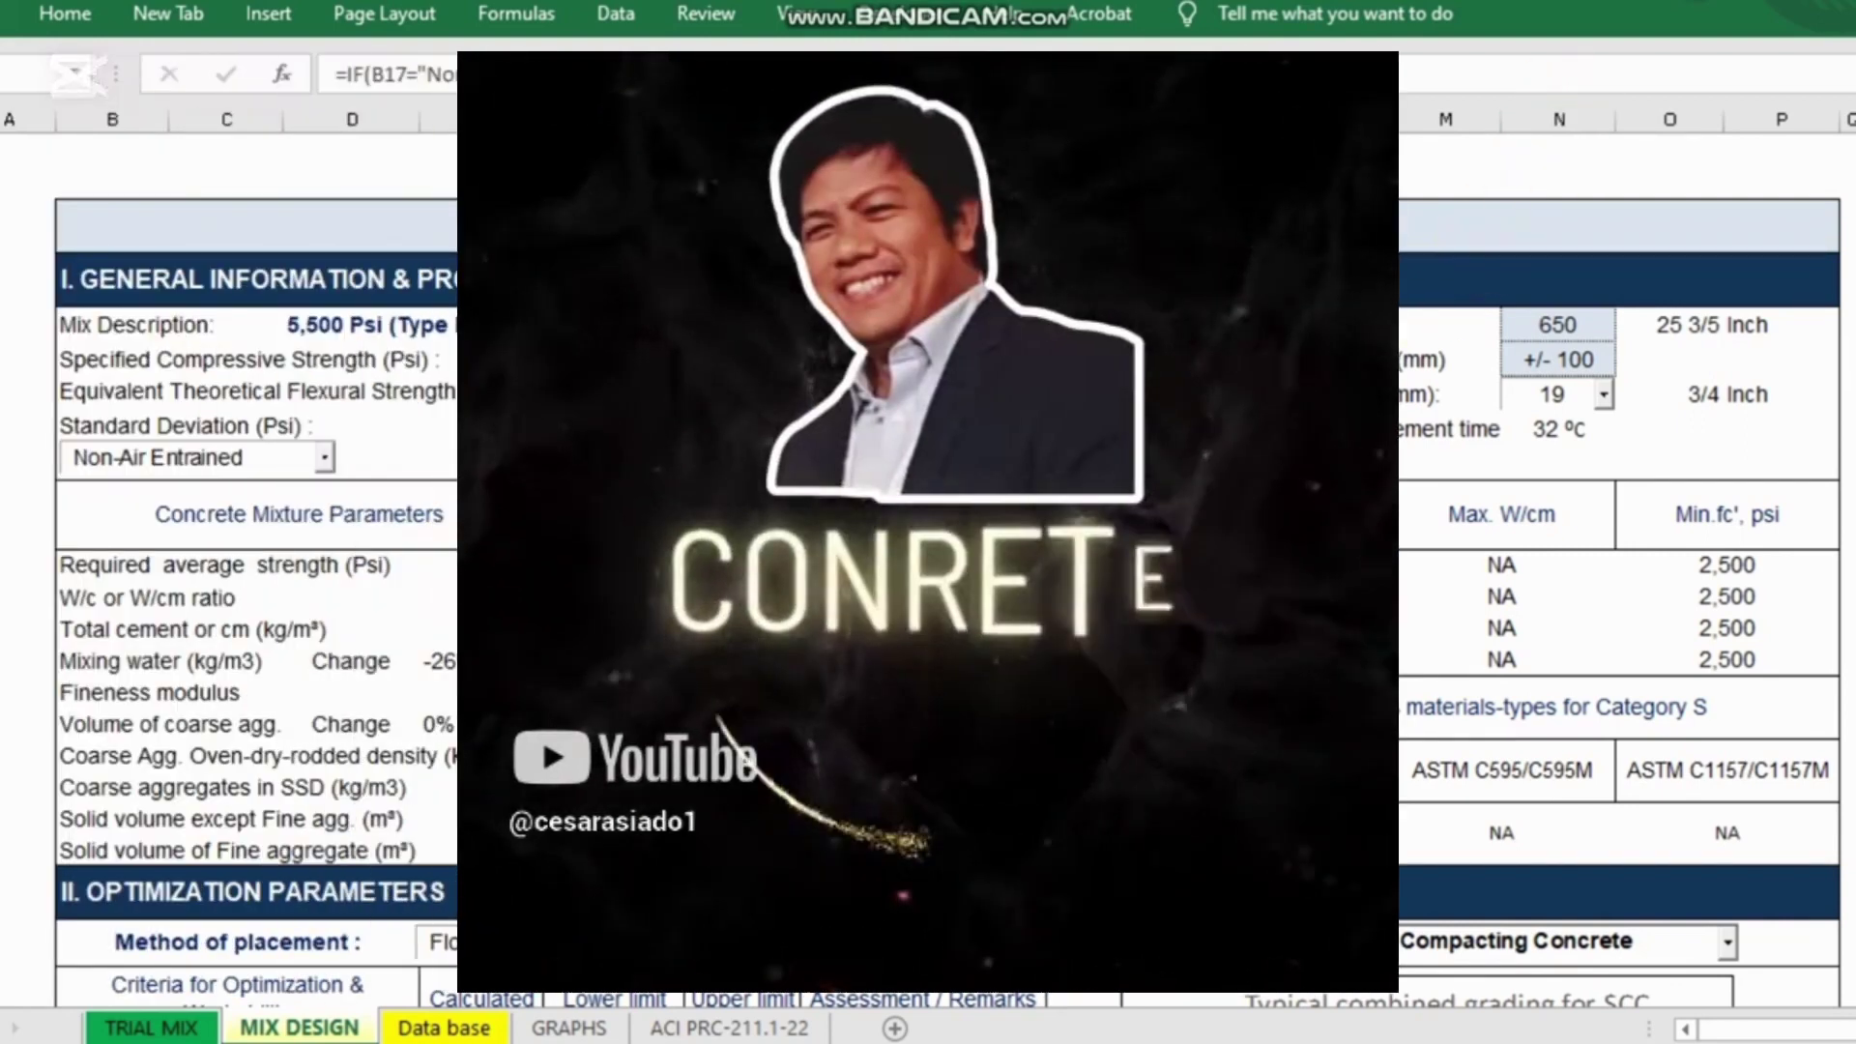
key("Down")
key("Down")
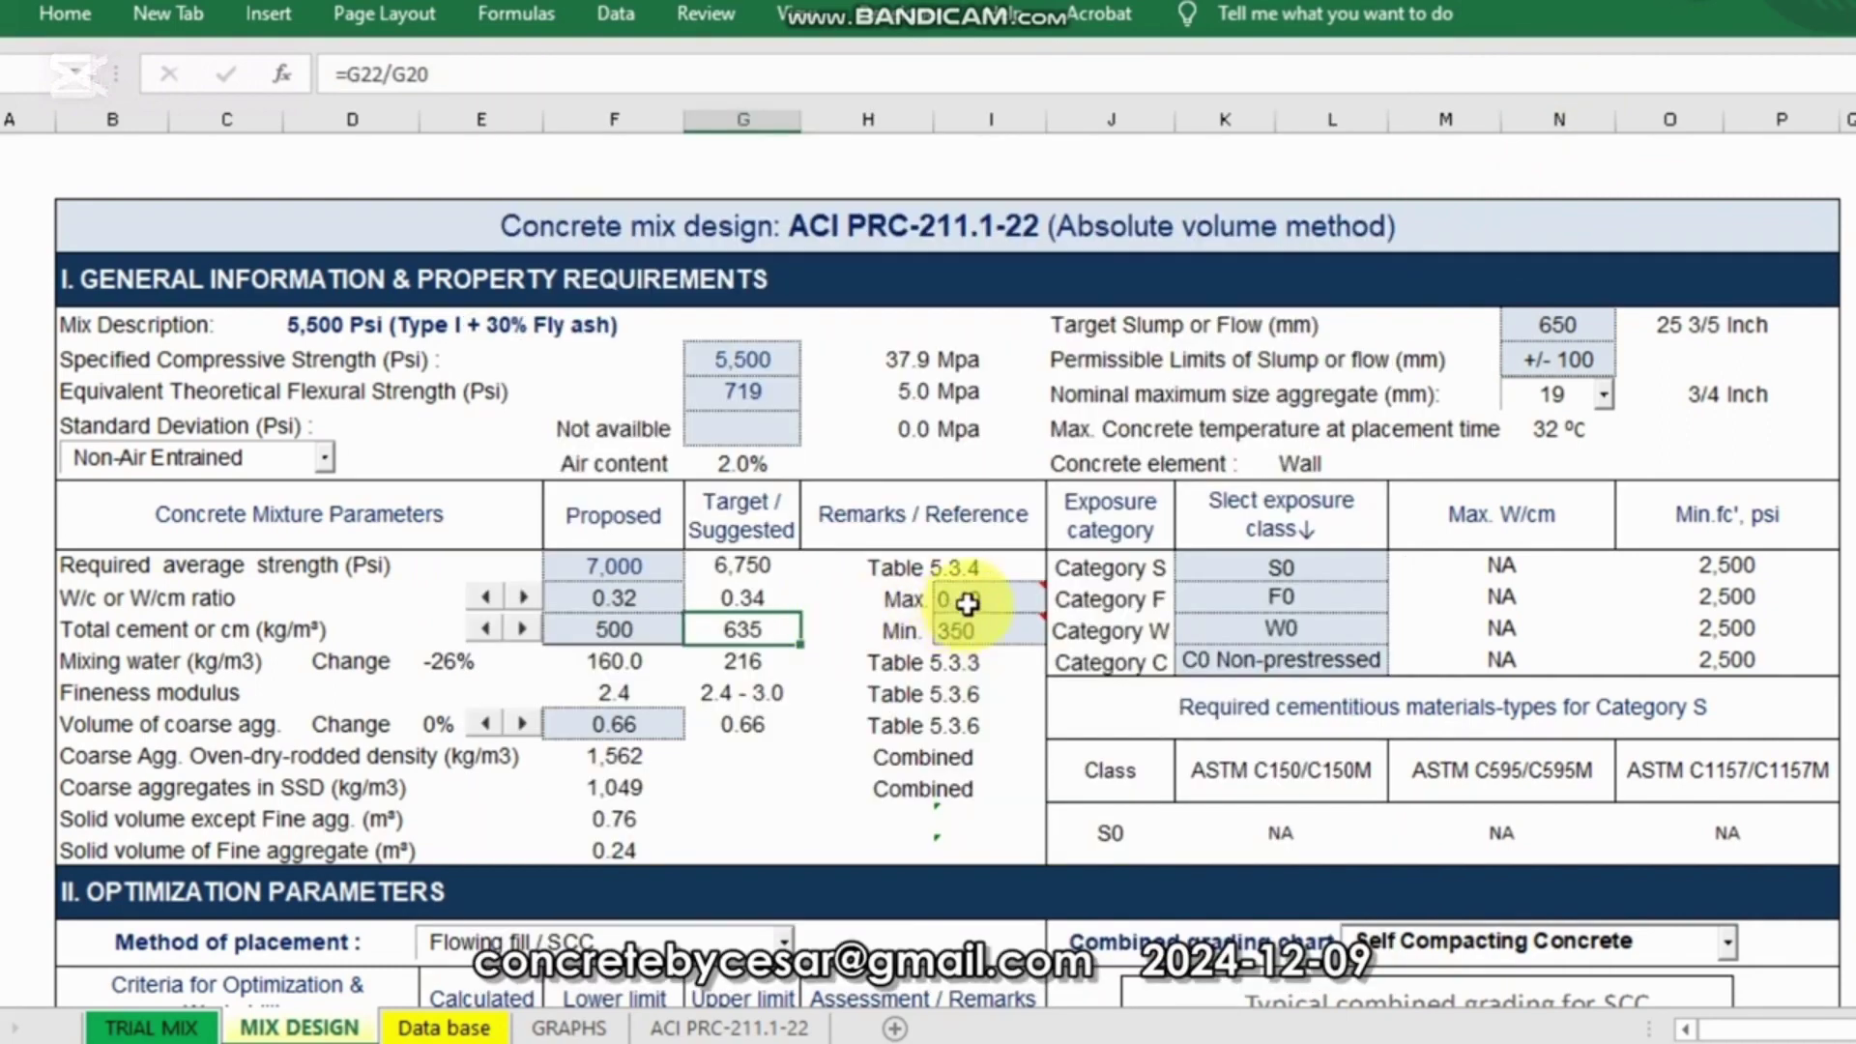
left_click(986, 604)
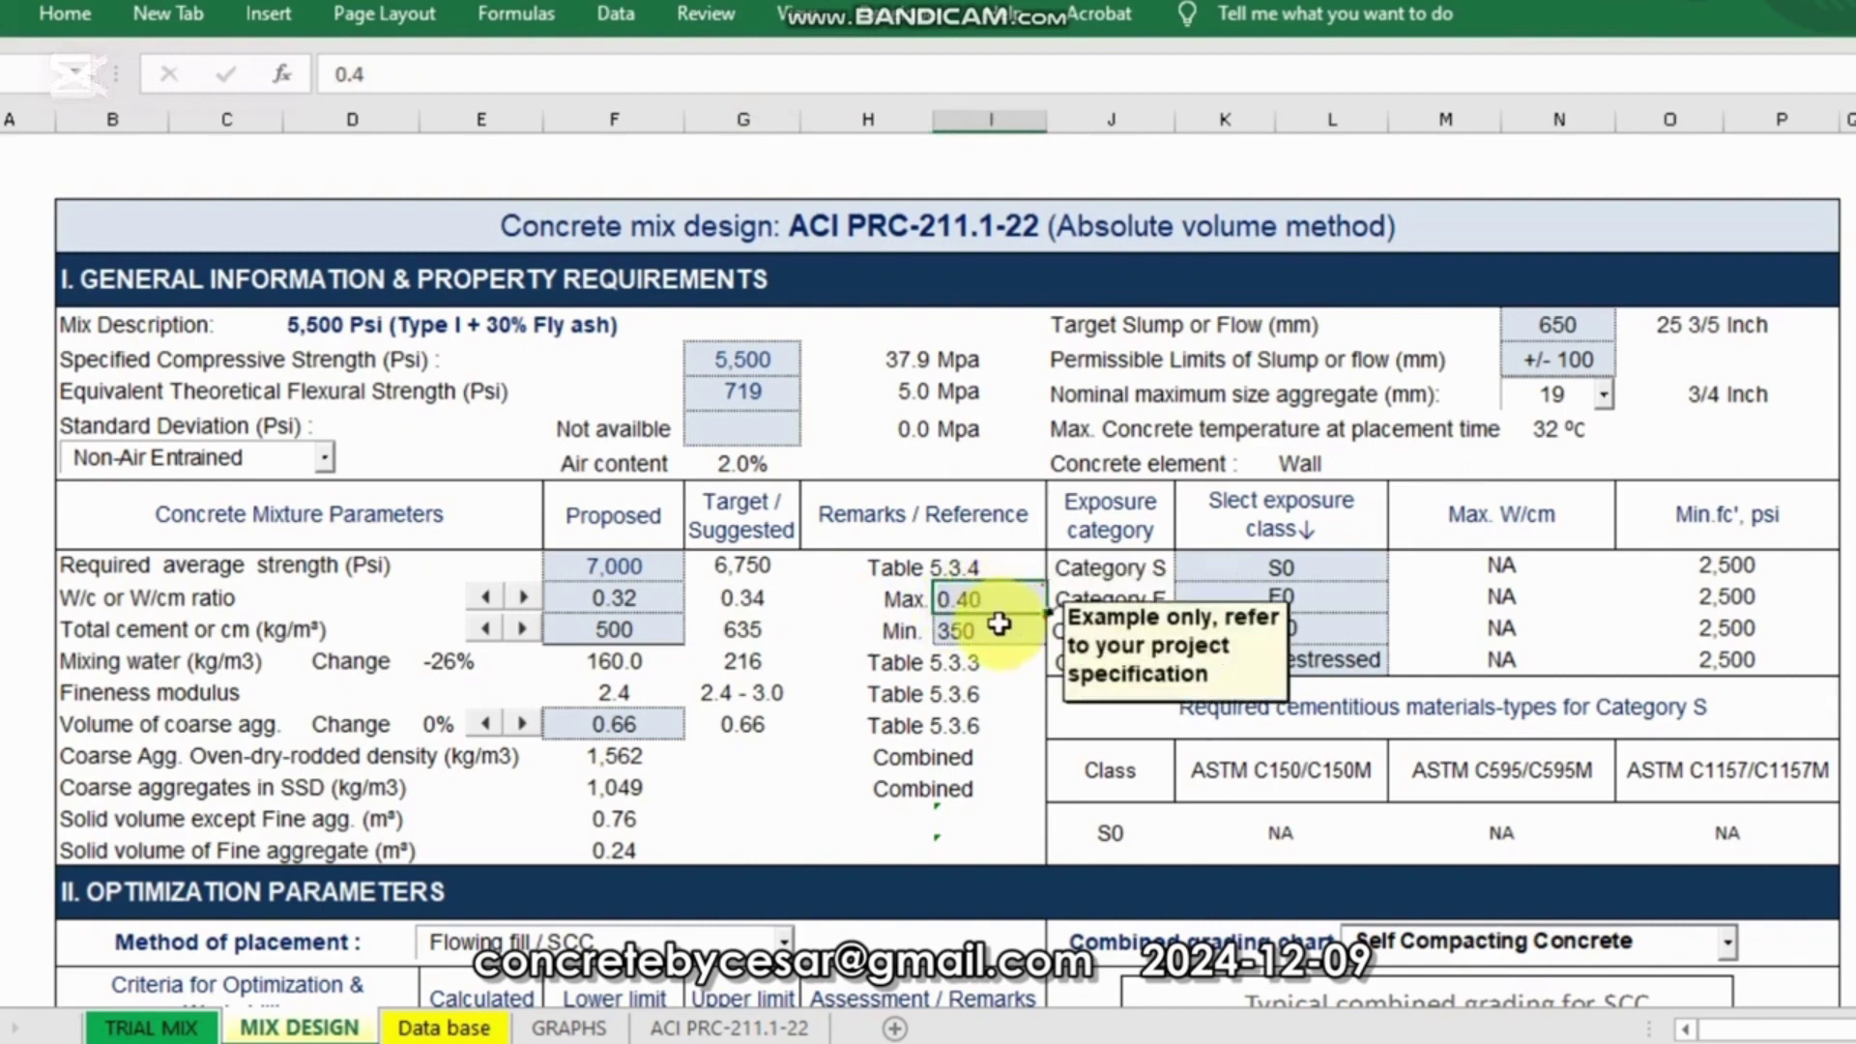
key("Down")
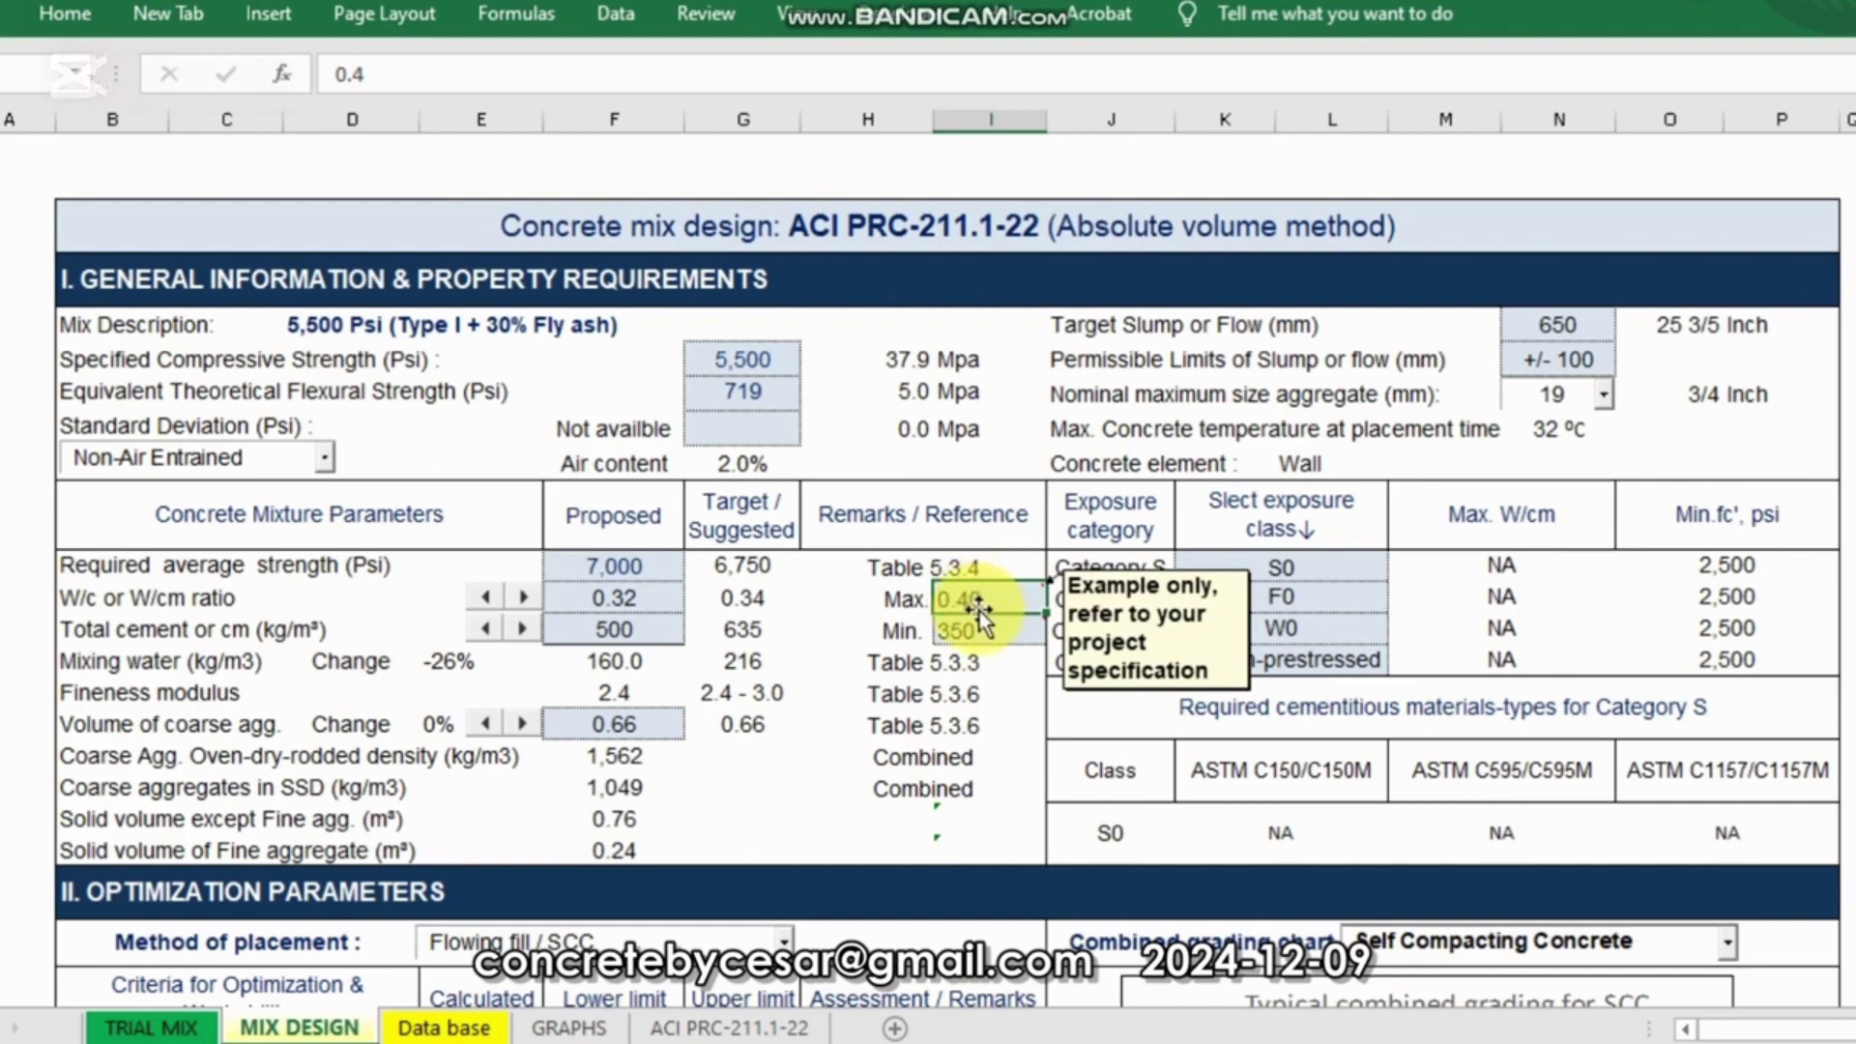
left_click(968, 632)
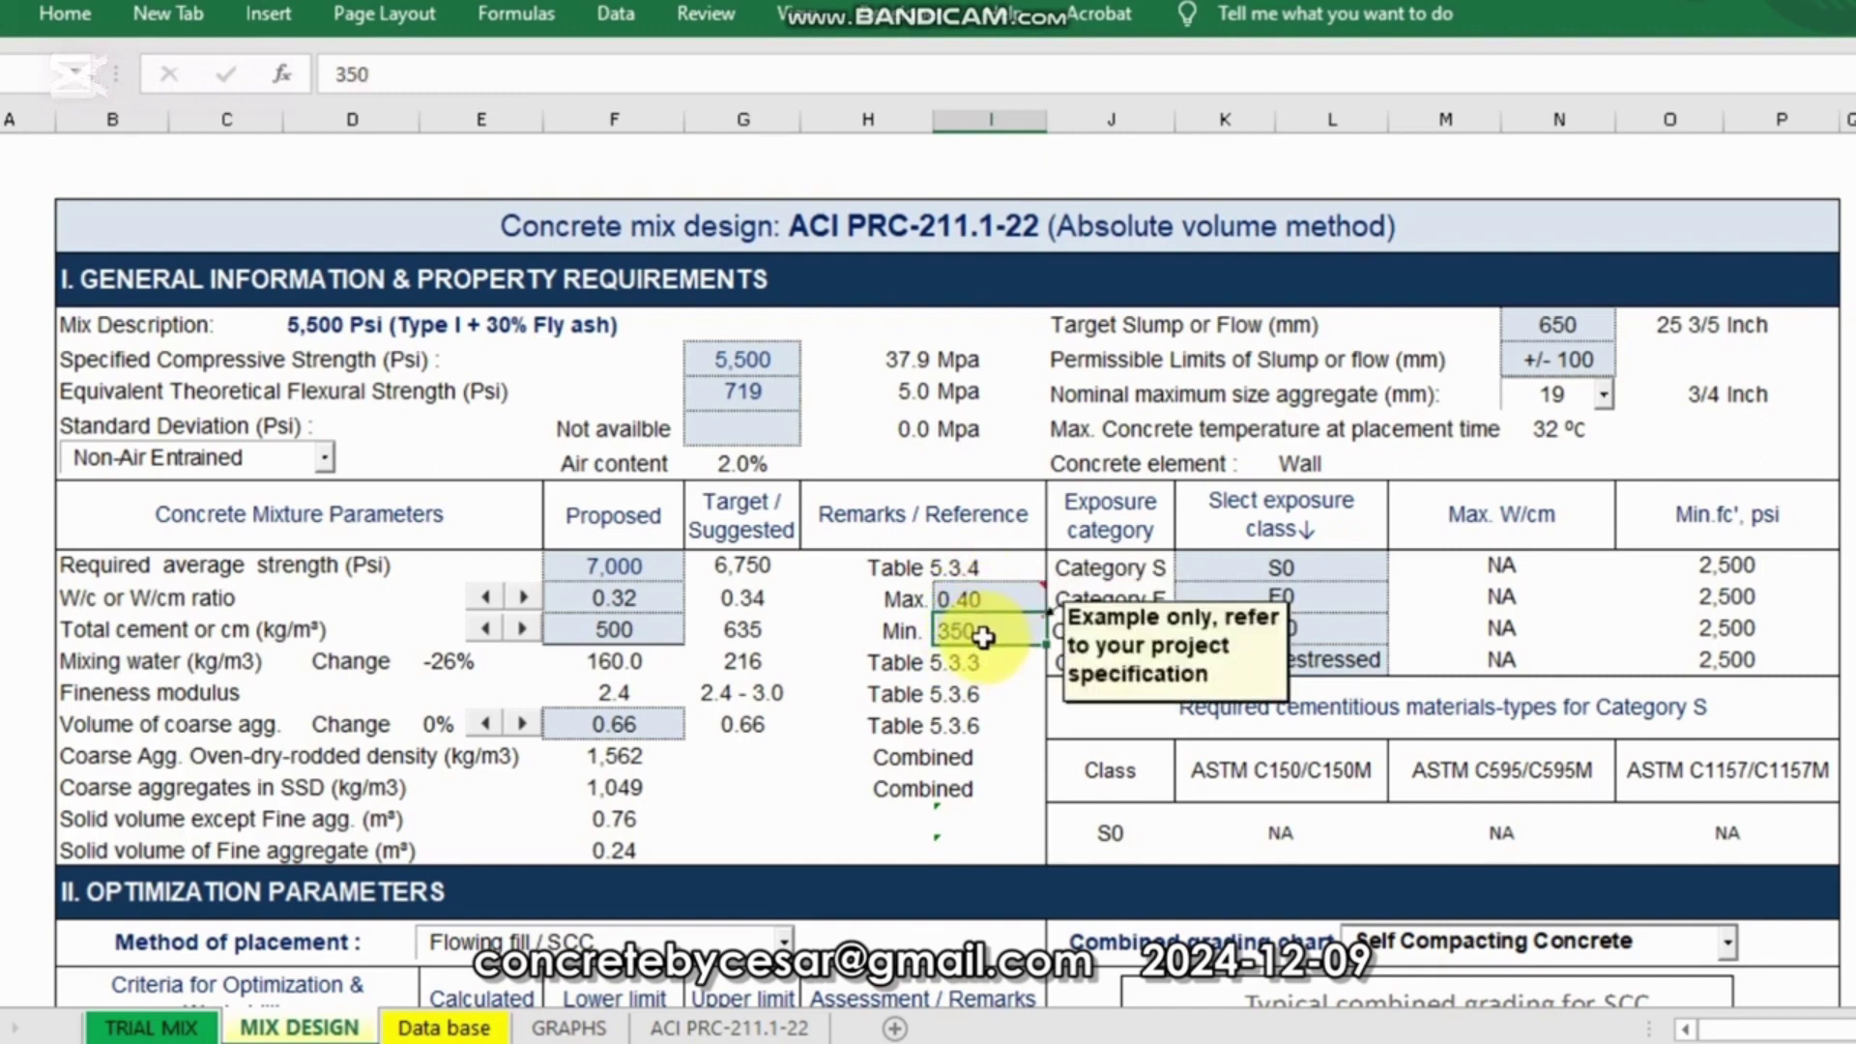
left_click(968, 601)
left_click(972, 628)
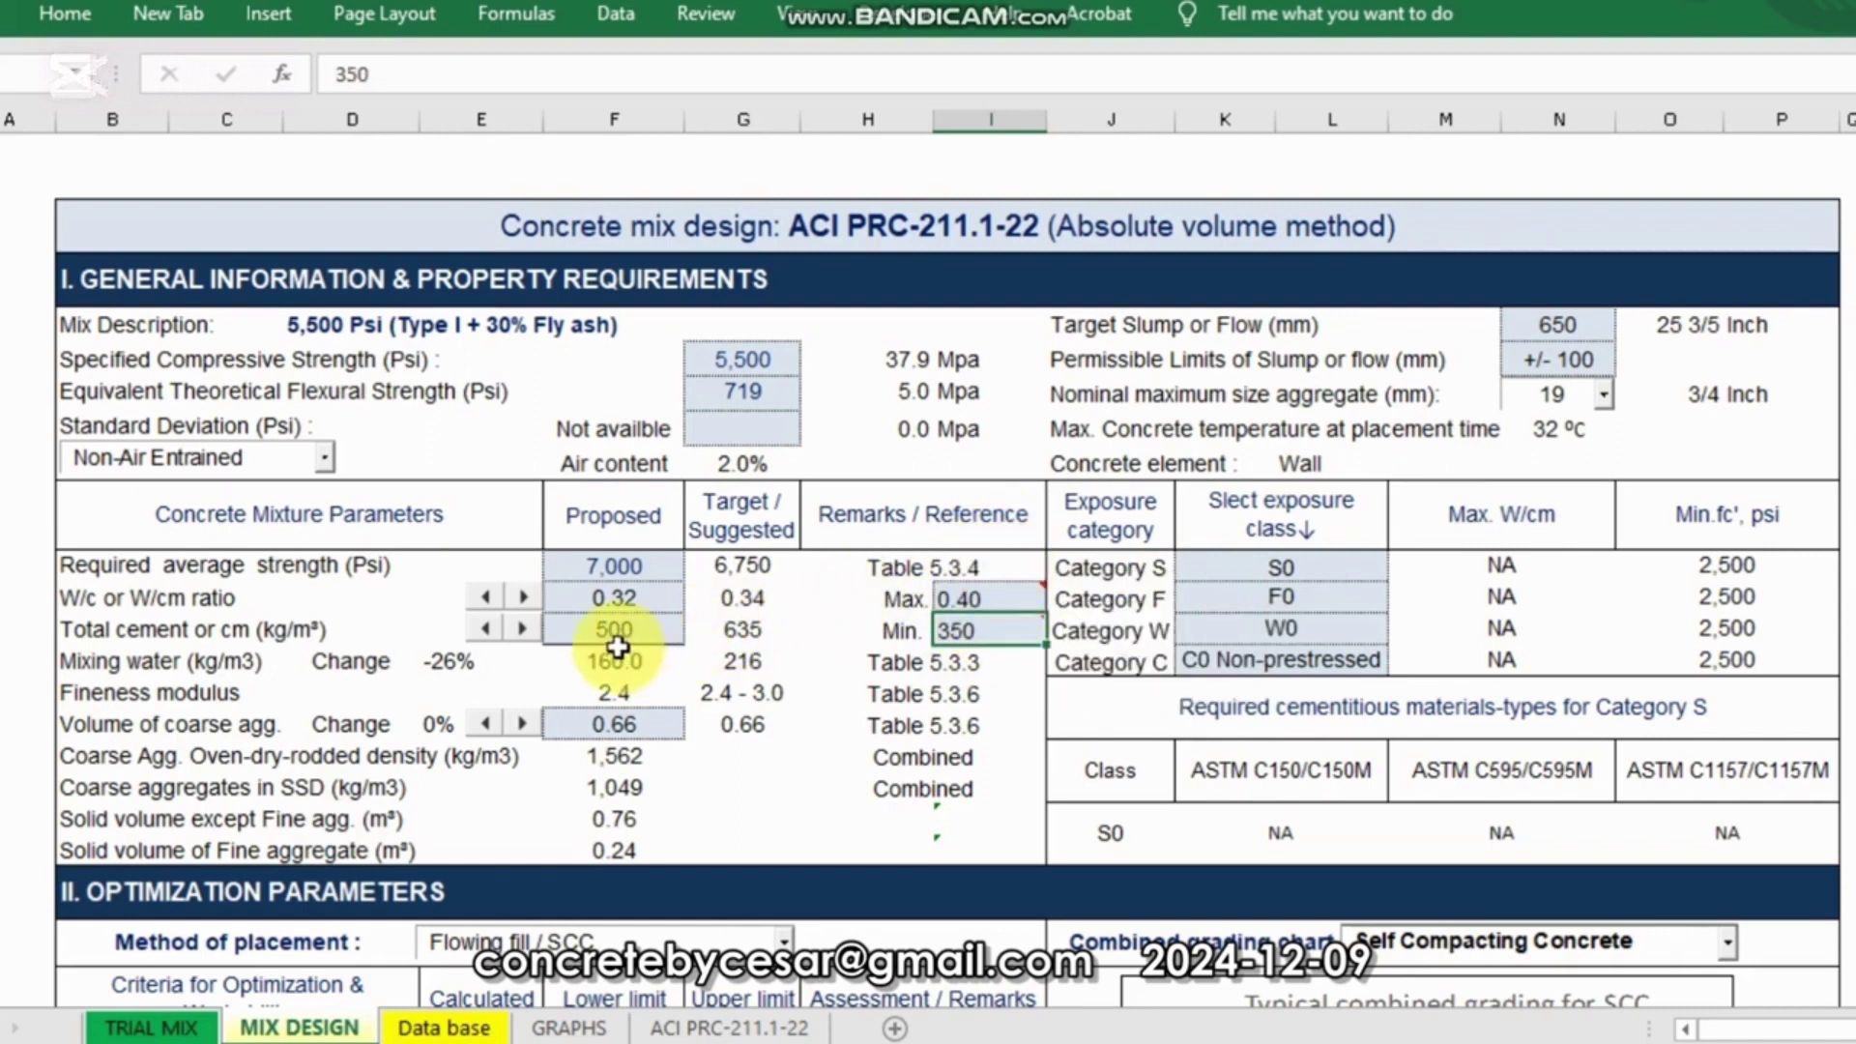
Step: Set the proposed total cement content to 350 kg/m³ and check the optimization and workability assessments
left_click(660, 640)
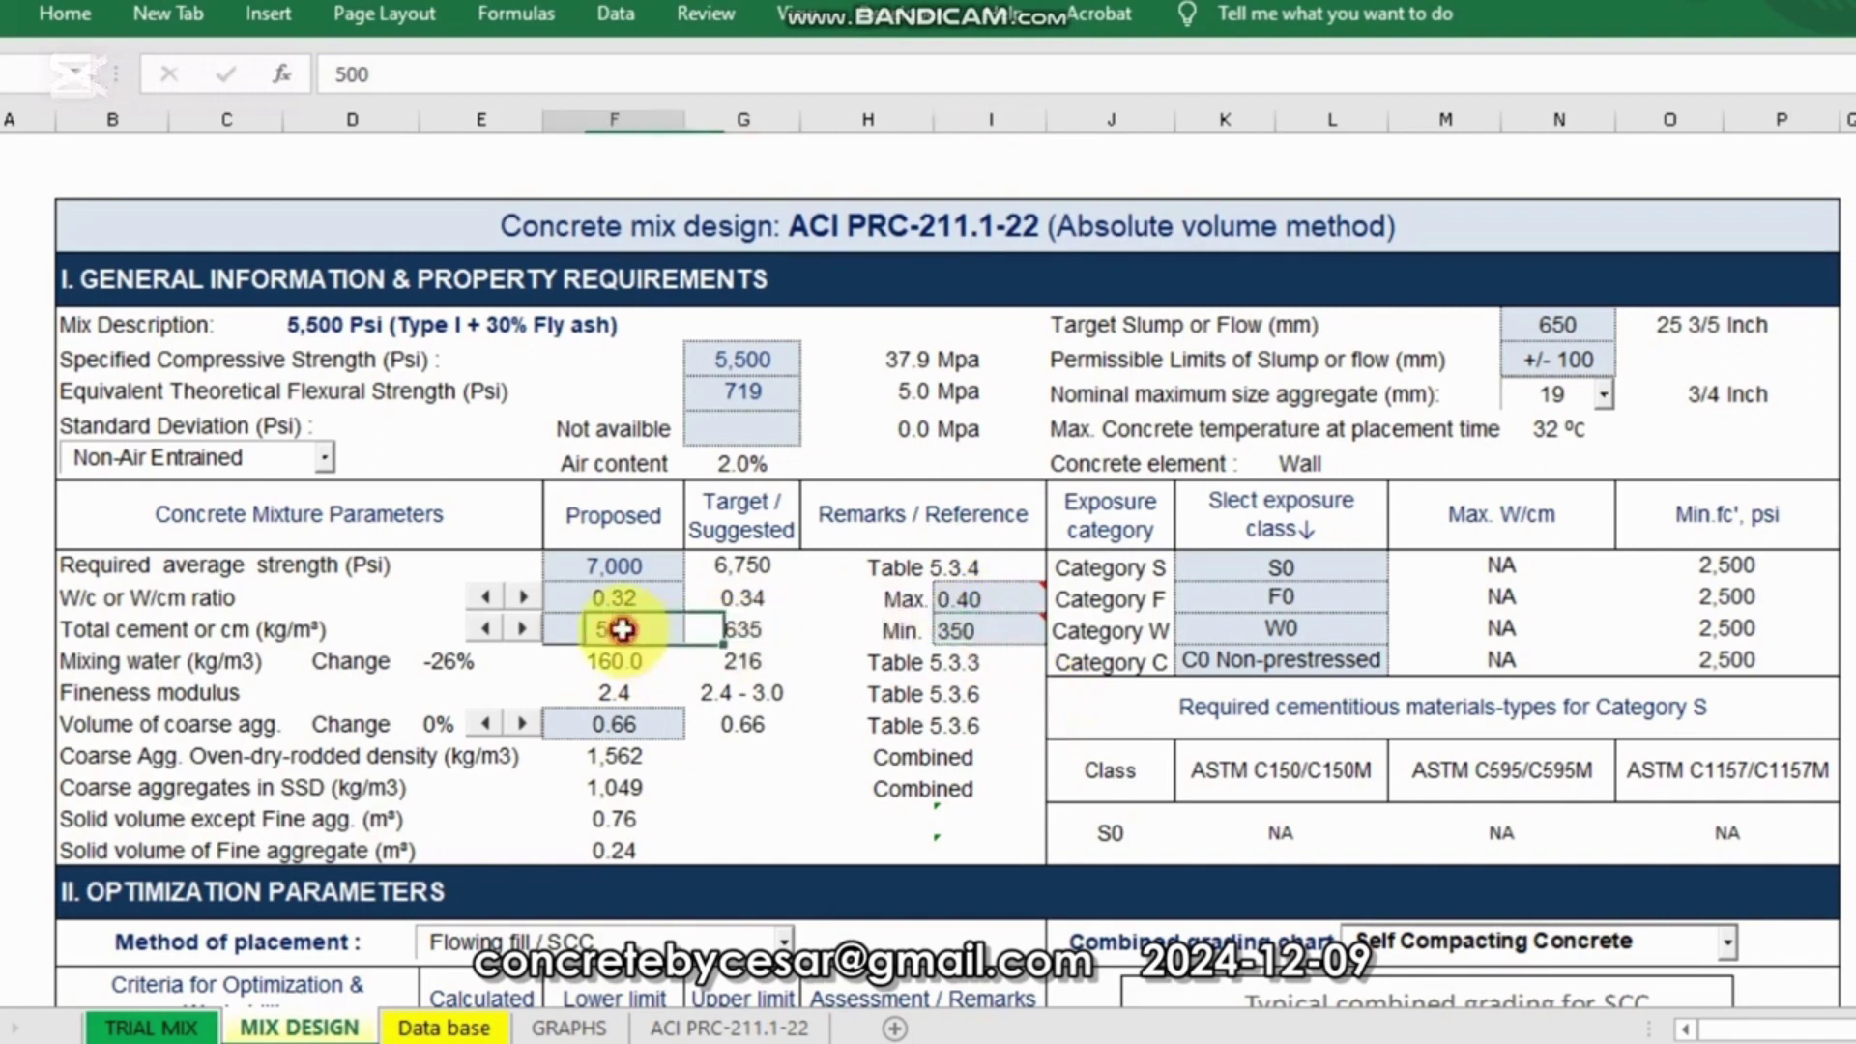
left_click(959, 630)
left_click(635, 636)
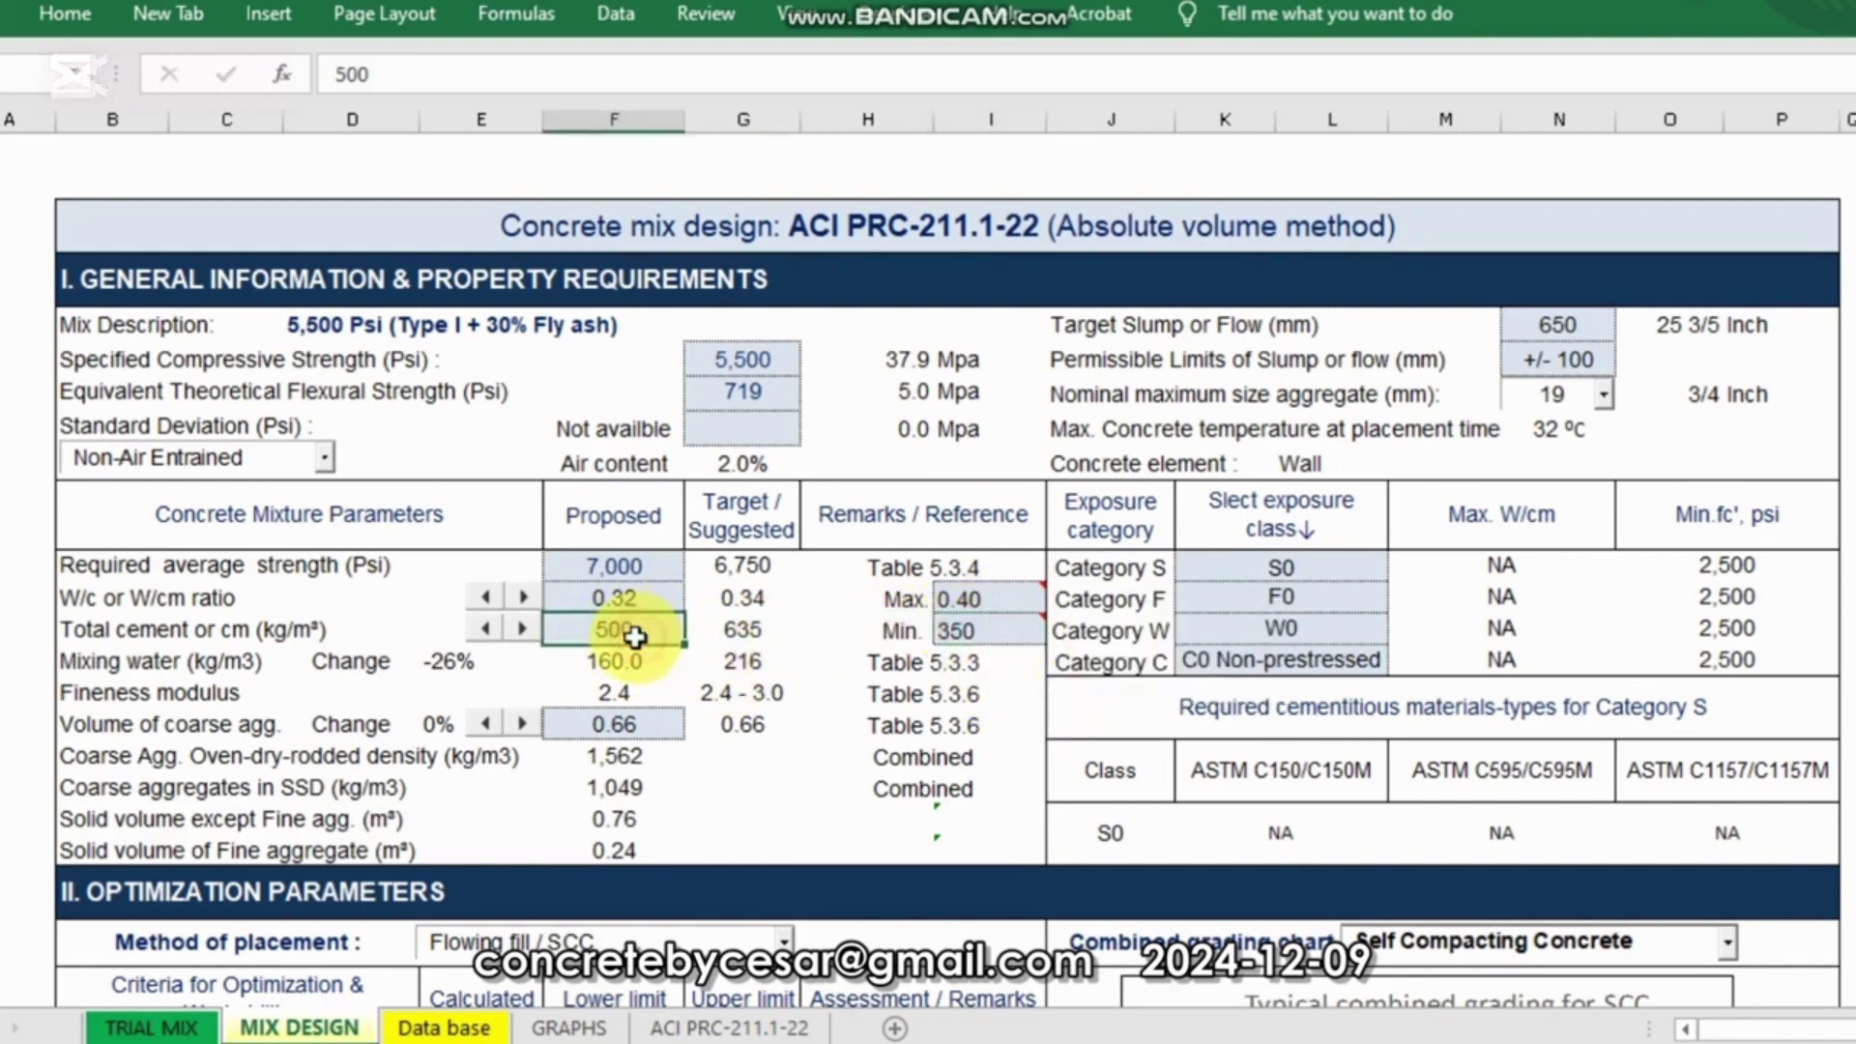
type("350")
key("Return")
left_click(745, 787)
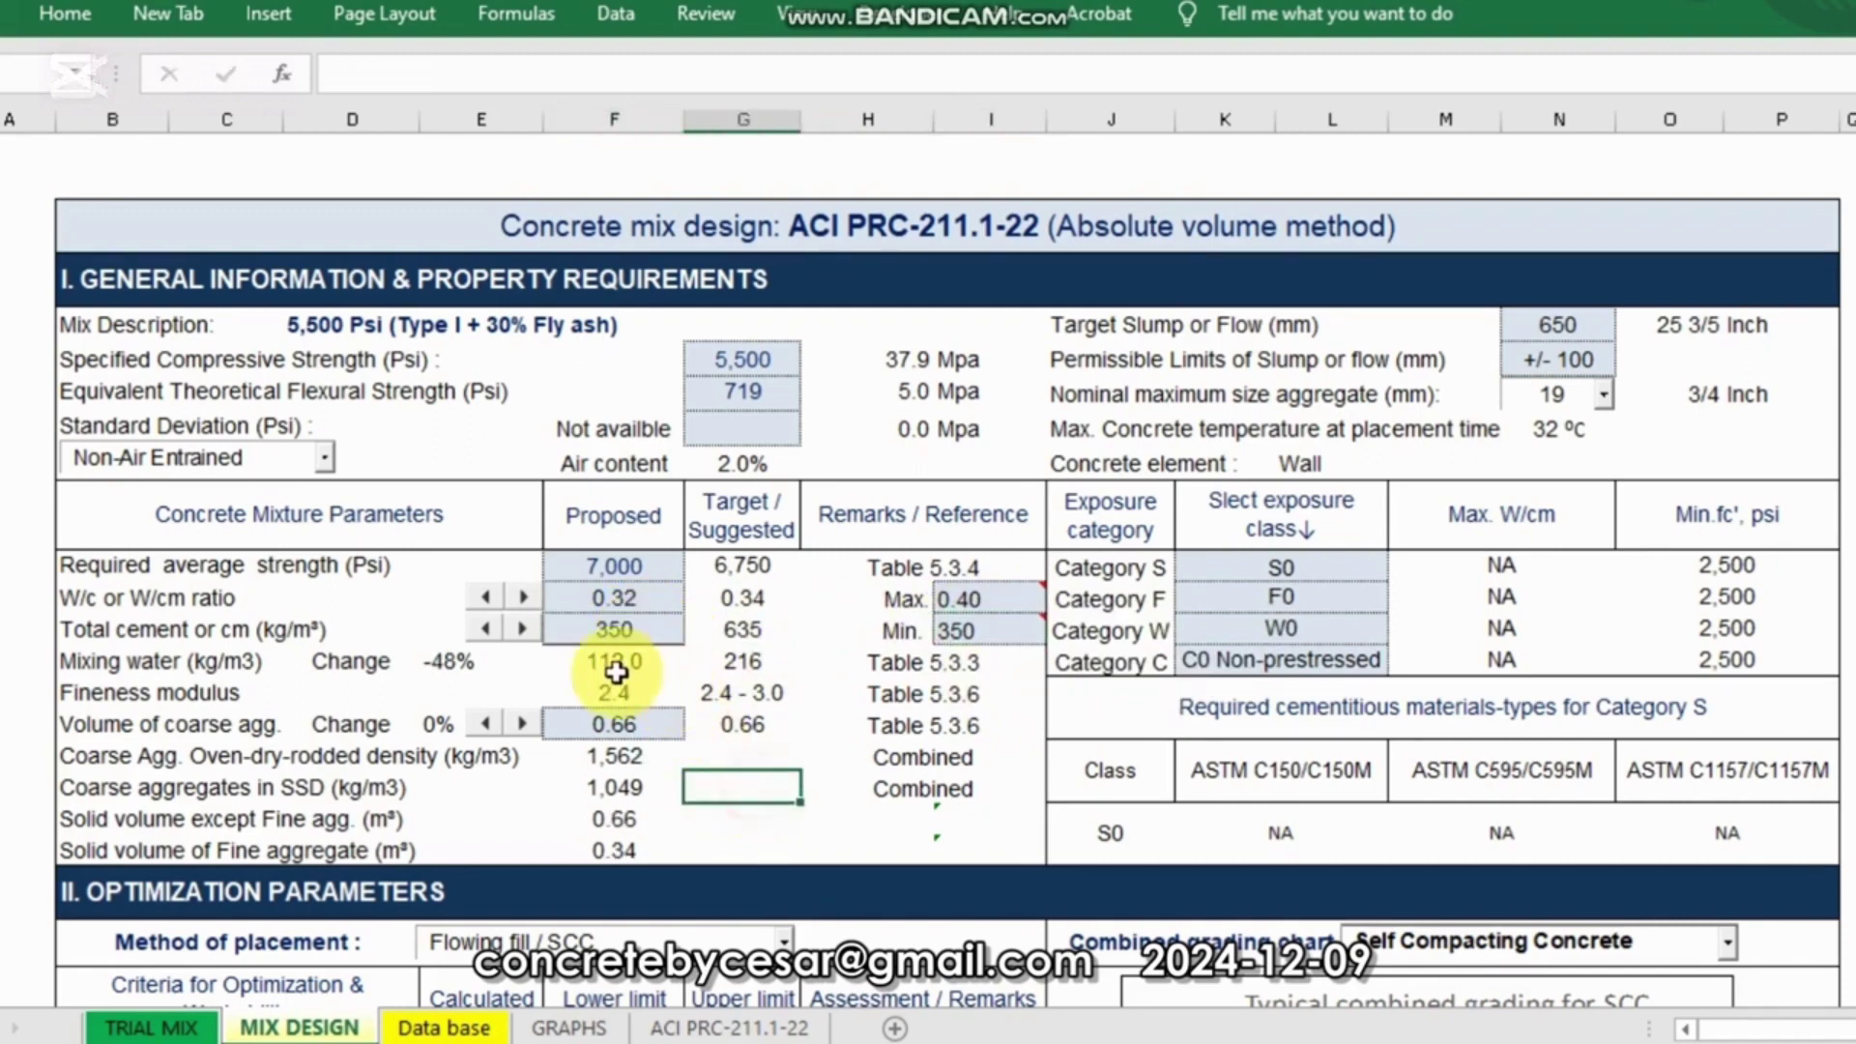
scroll(528, 641, "down", 5)
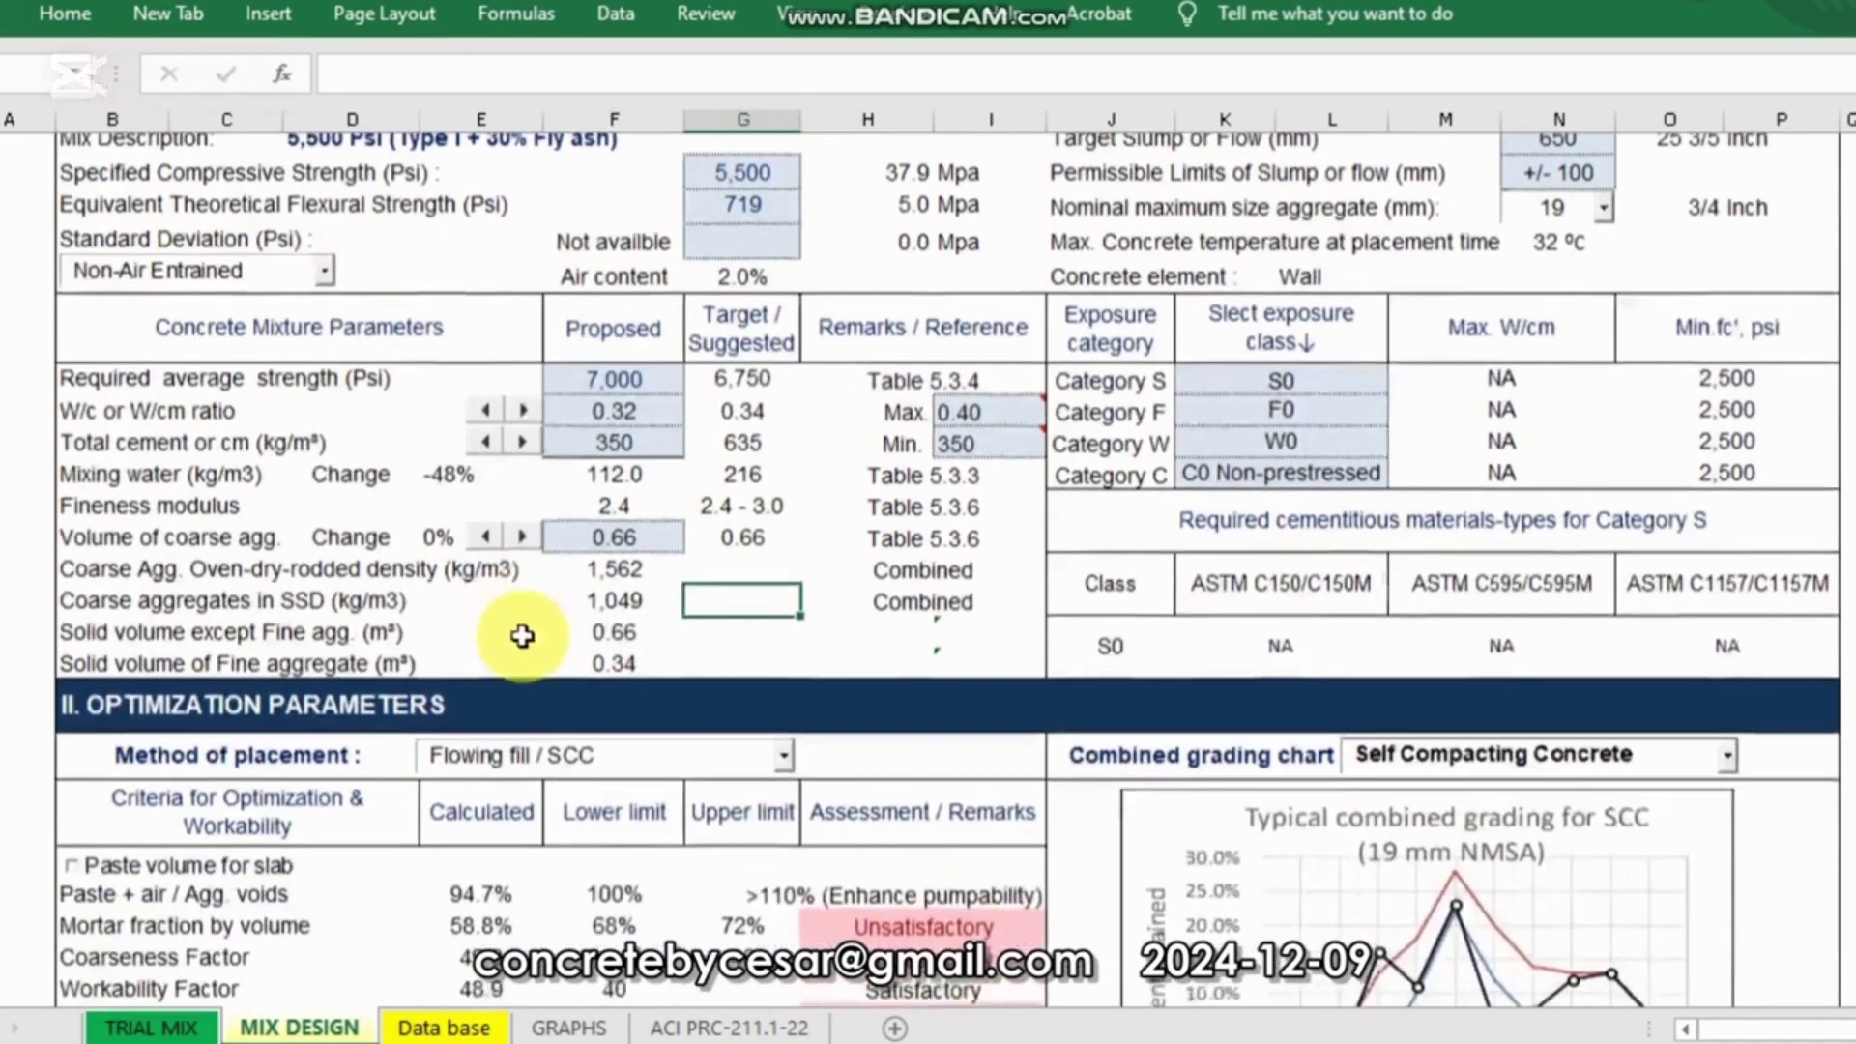
scroll(537, 609, "up", 2)
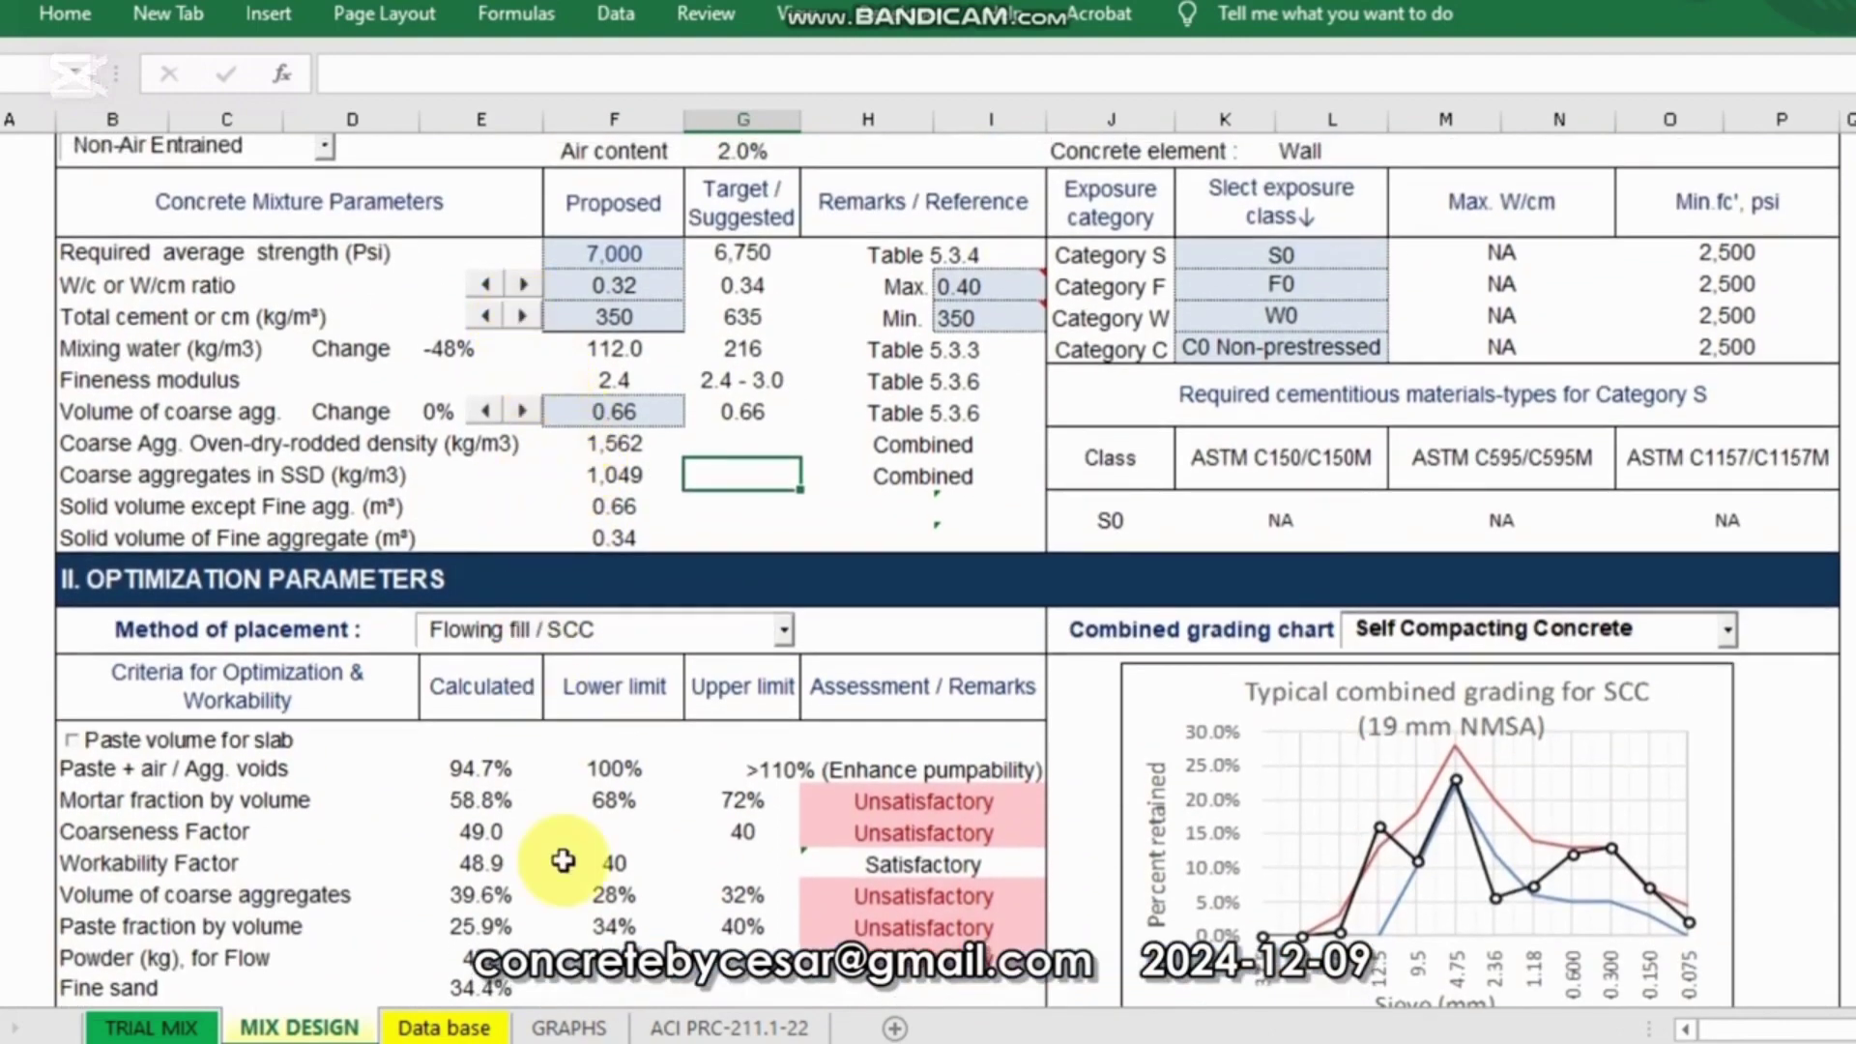
Step: Raise the proposed total cement content gradually from the minimum to 420 kg/m³ while checking the mixing water and optimization criteria
left_click(522, 316)
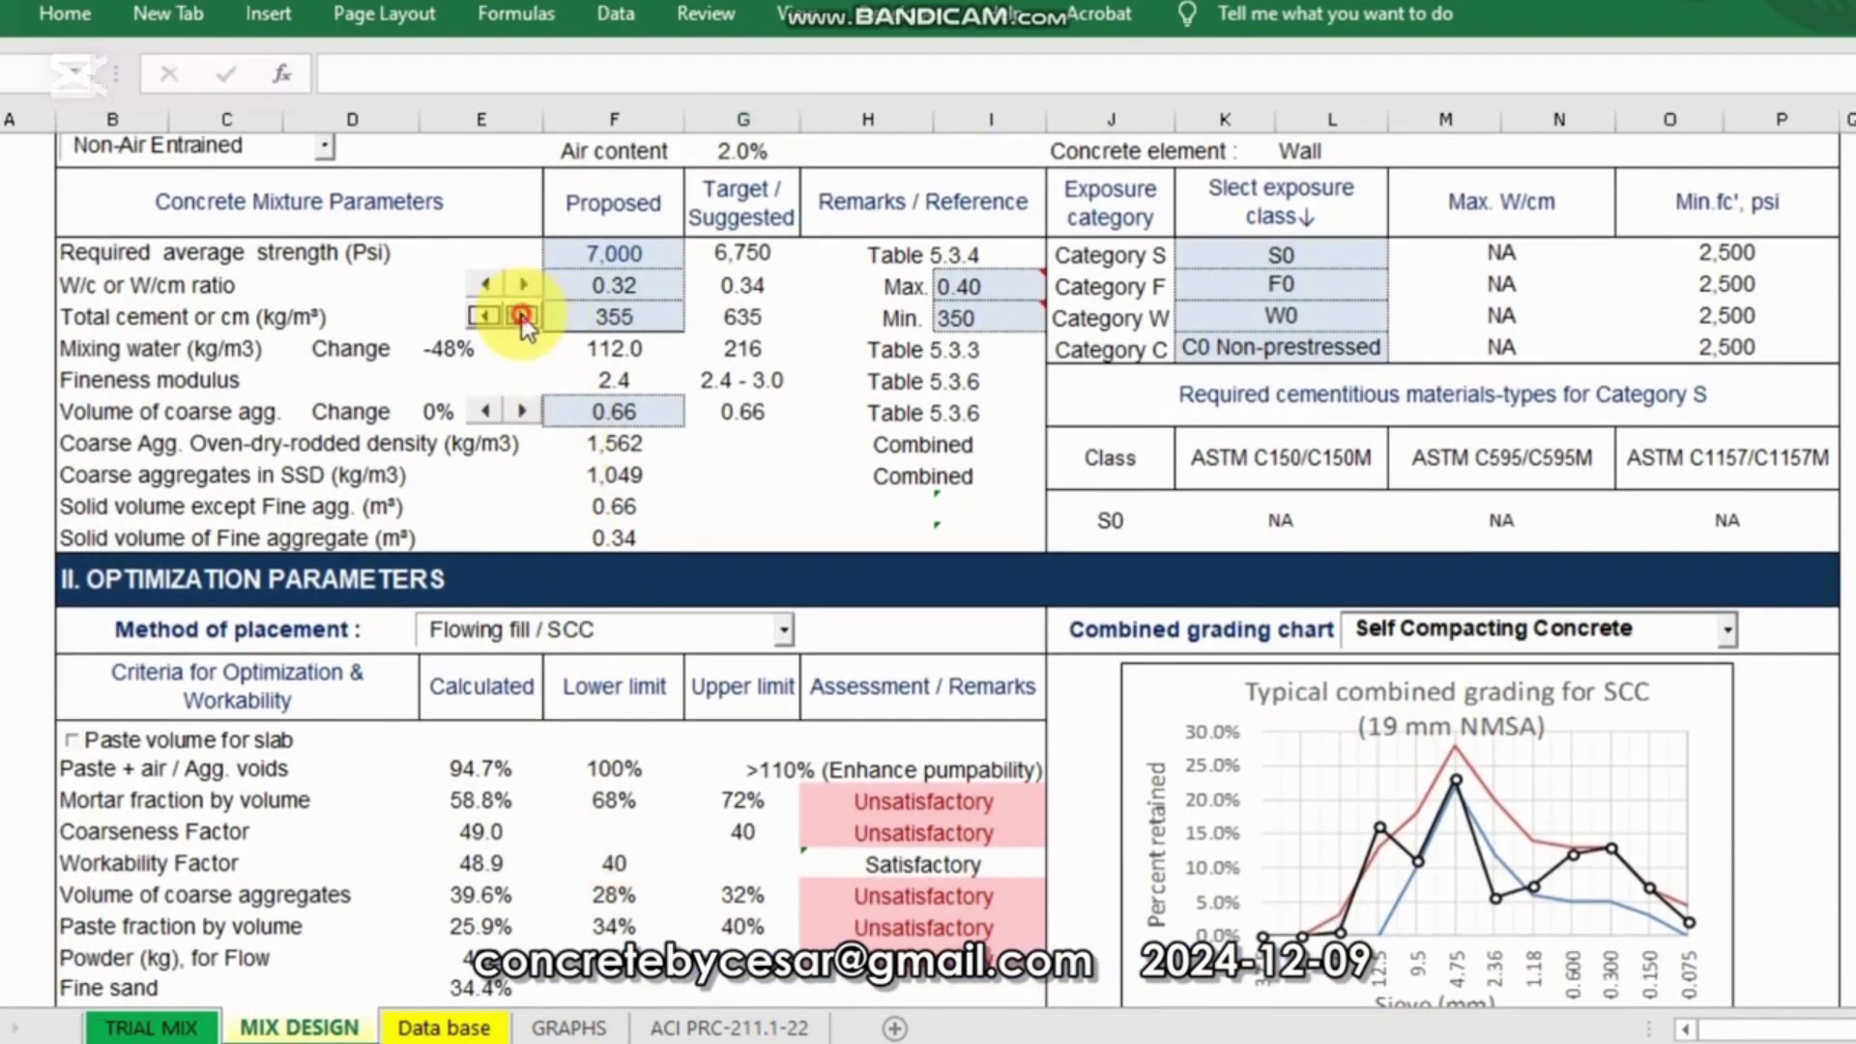
left_click(607, 352)
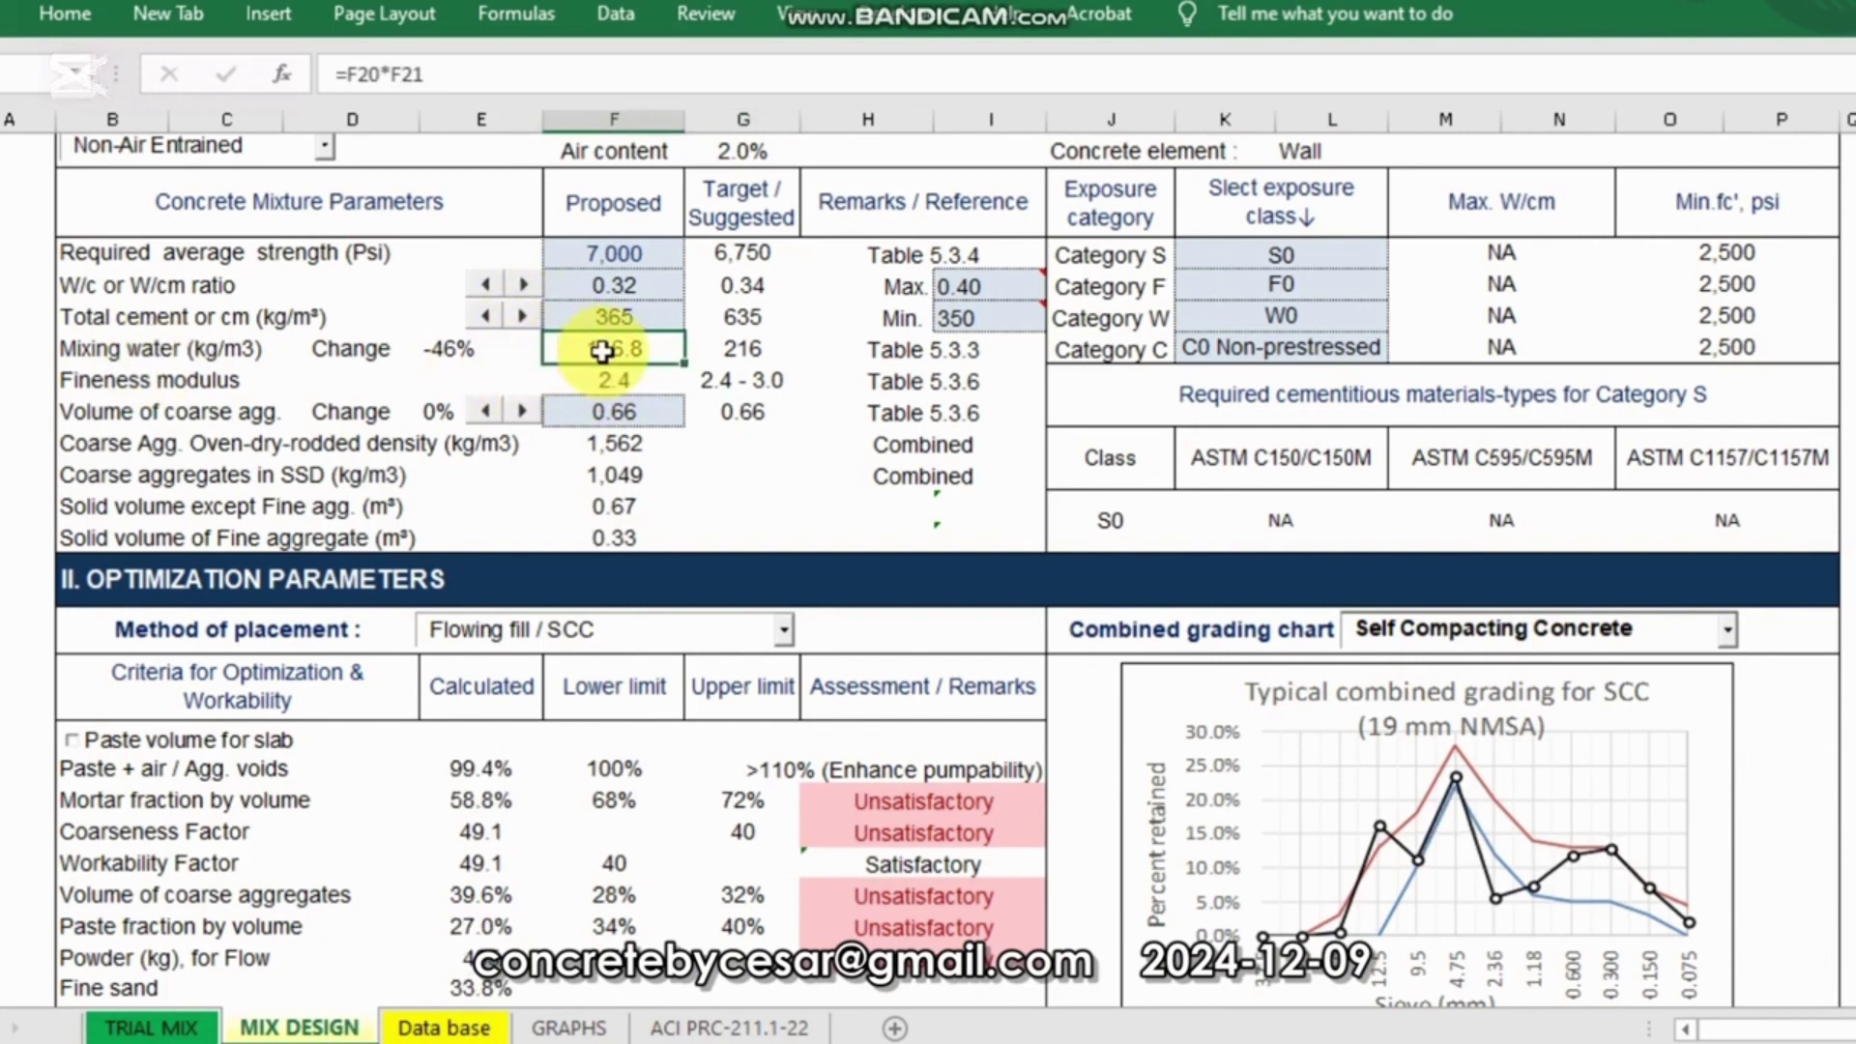
left_click(520, 316)
left_click(520, 316)
left_click(520, 316)
left_click(520, 316)
left_click(520, 316)
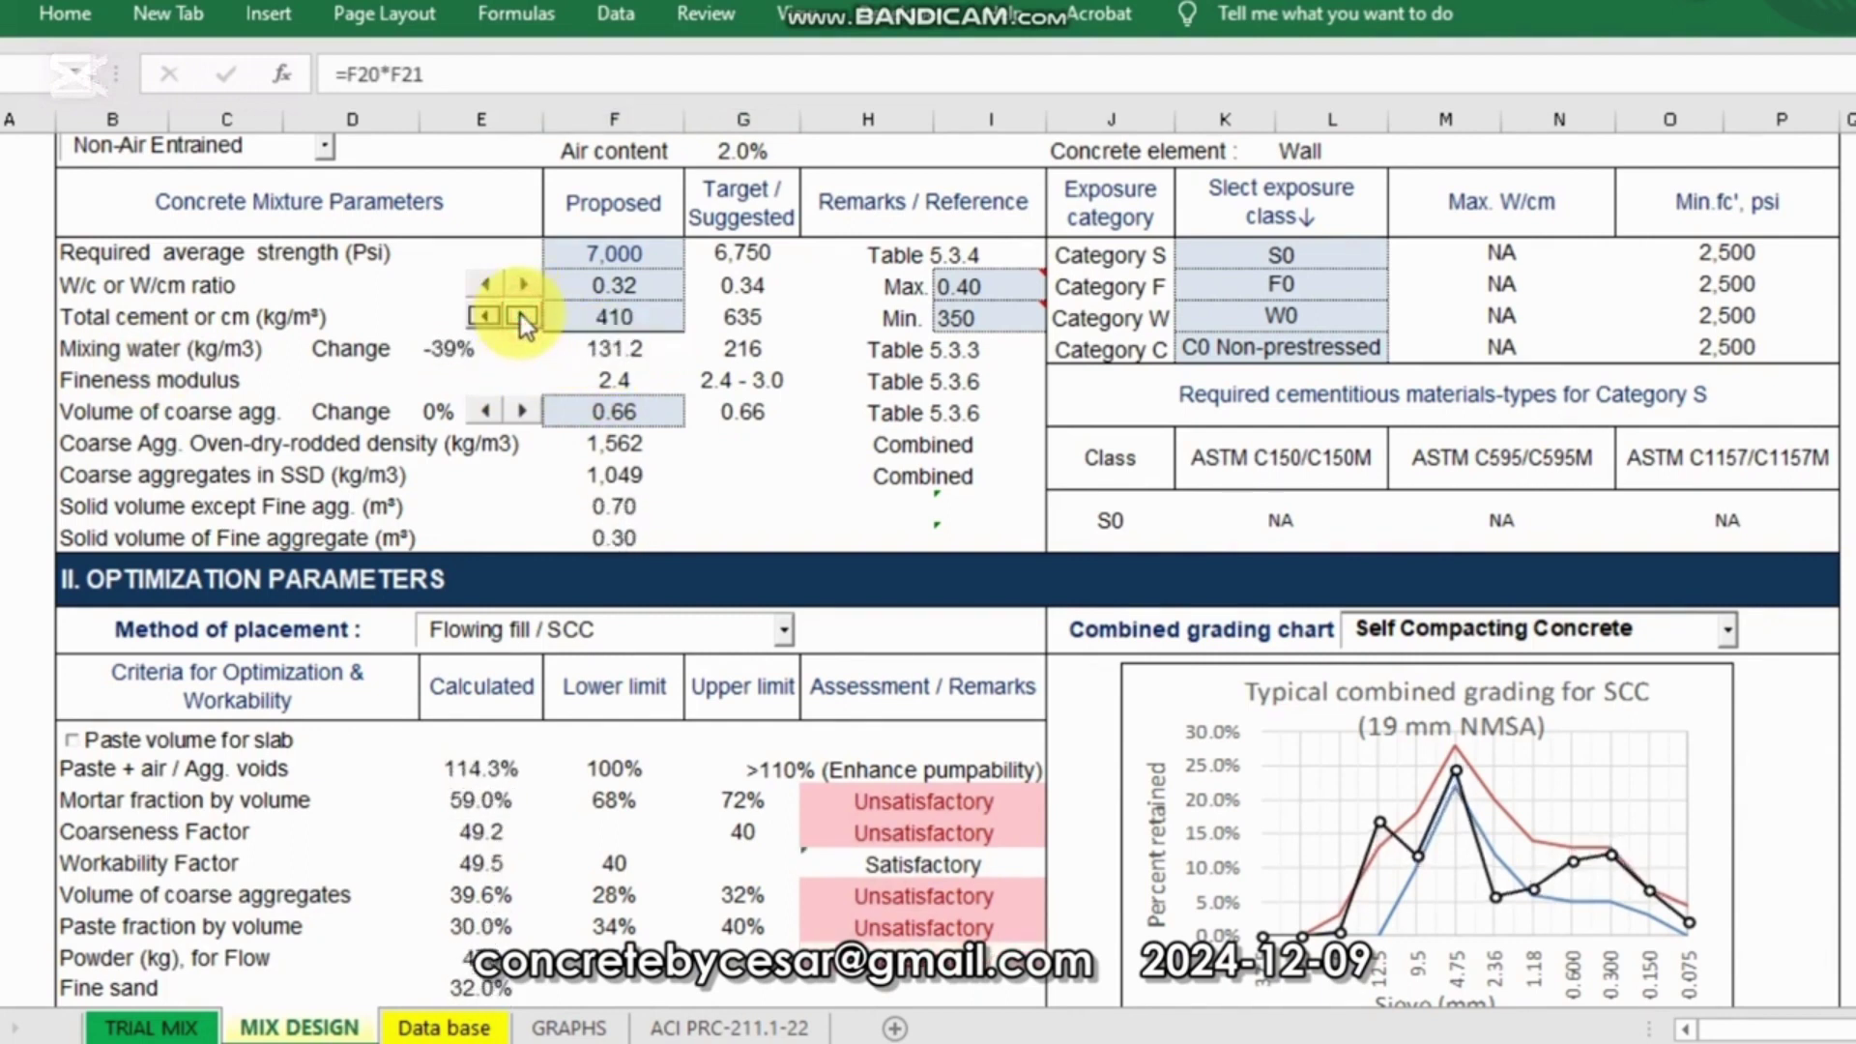
left_click(520, 316)
left_click(519, 316)
Step: Set the proposed total cement content to 500 kg/m³
left_click(609, 328)
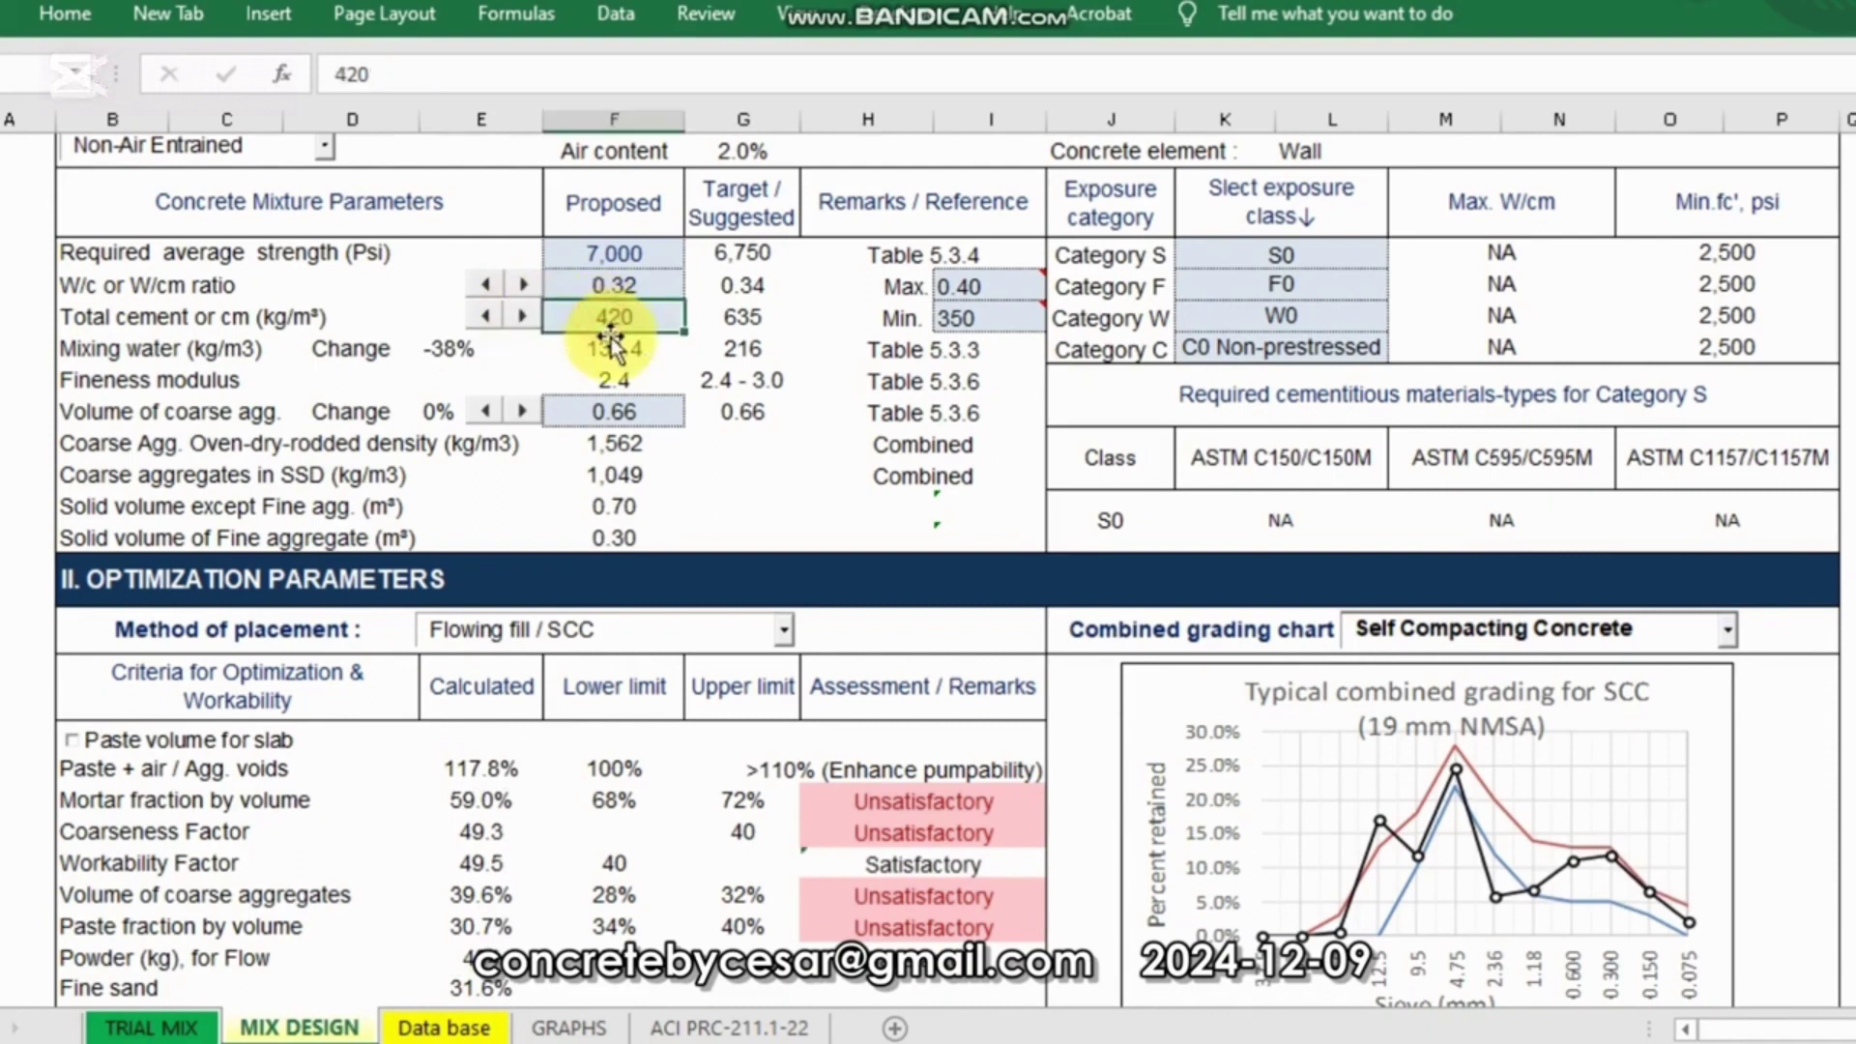
type("500")
key("Return")
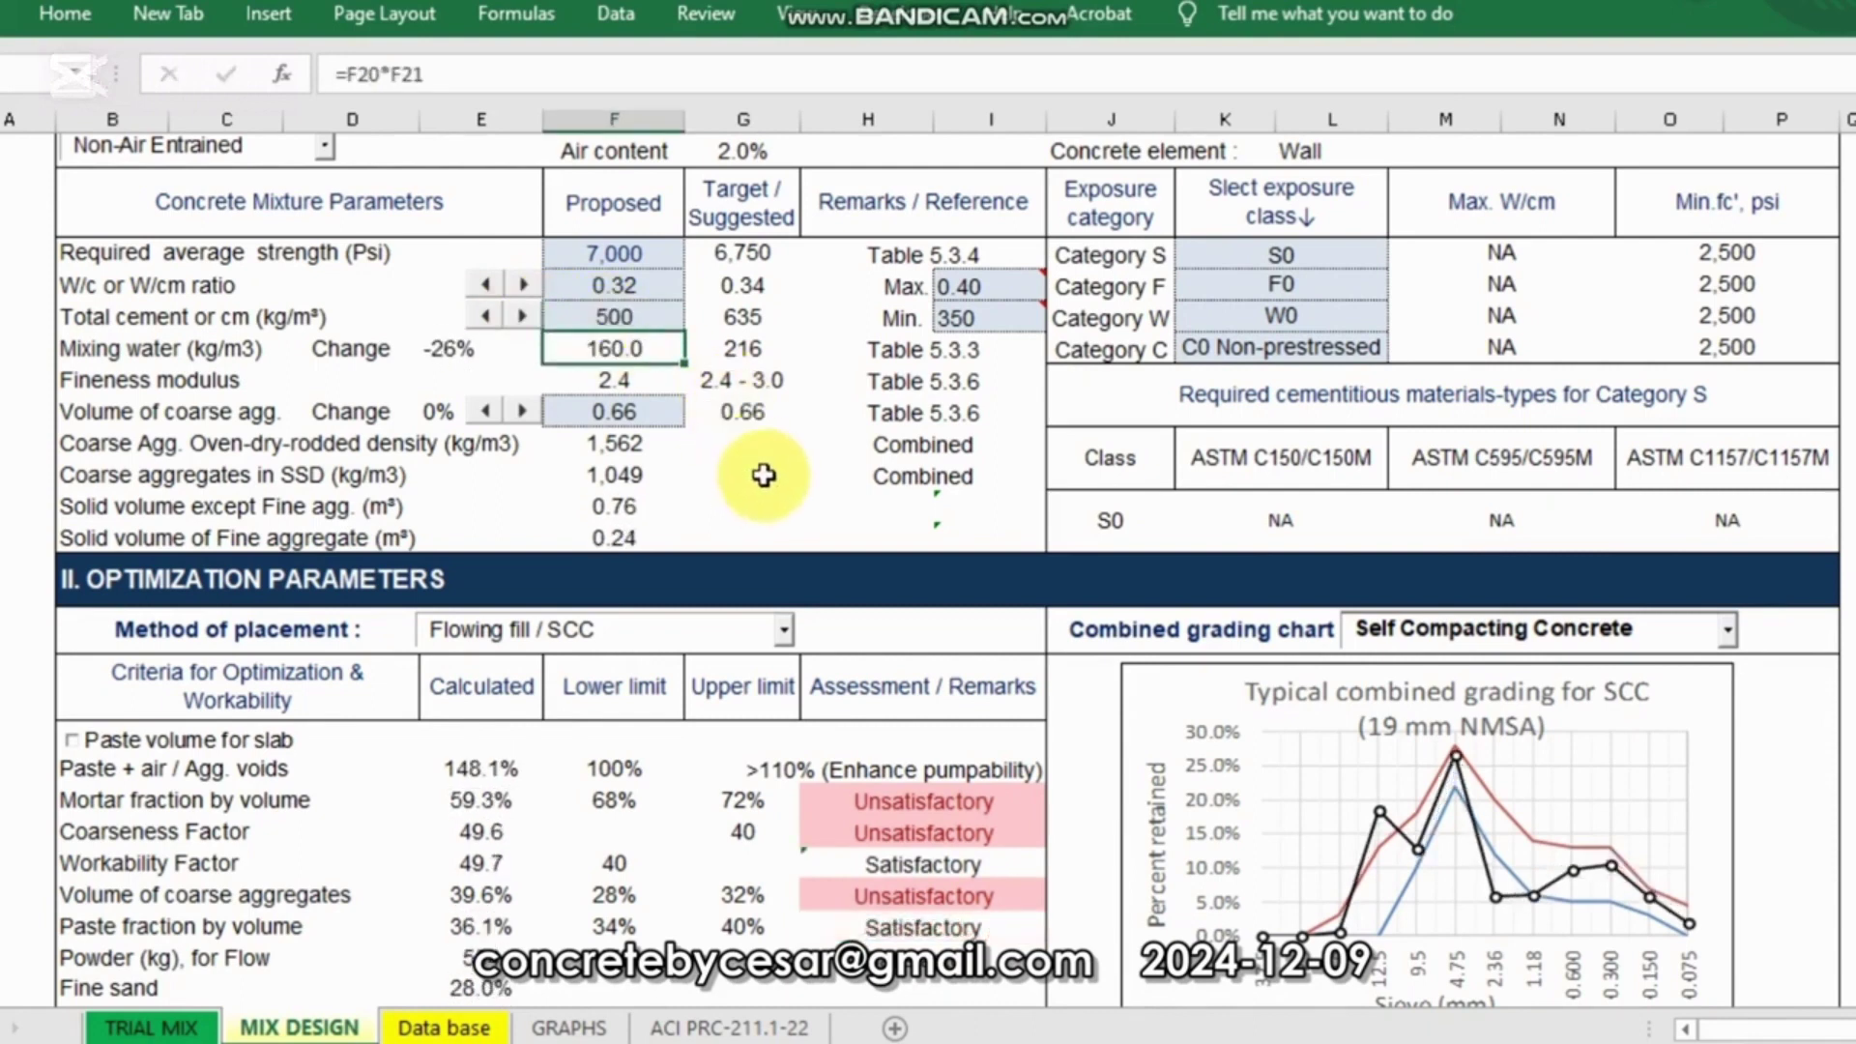
left_click(763, 472)
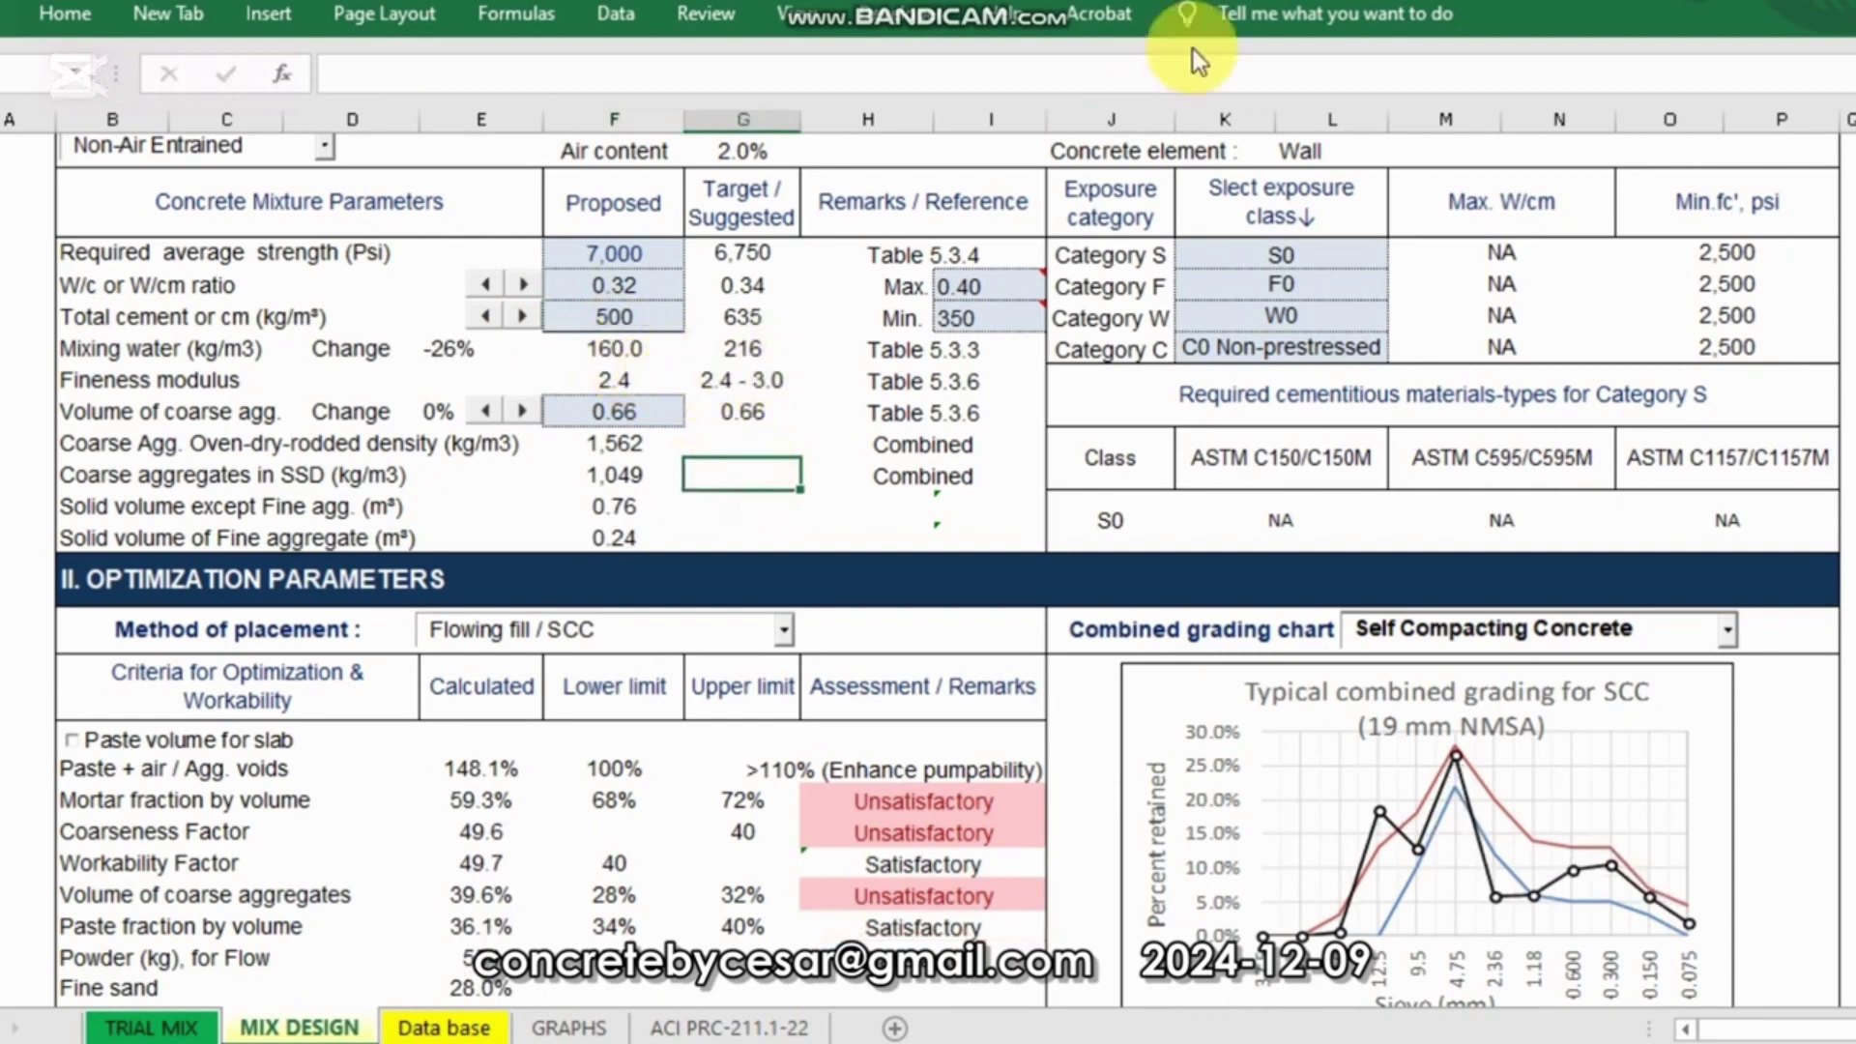
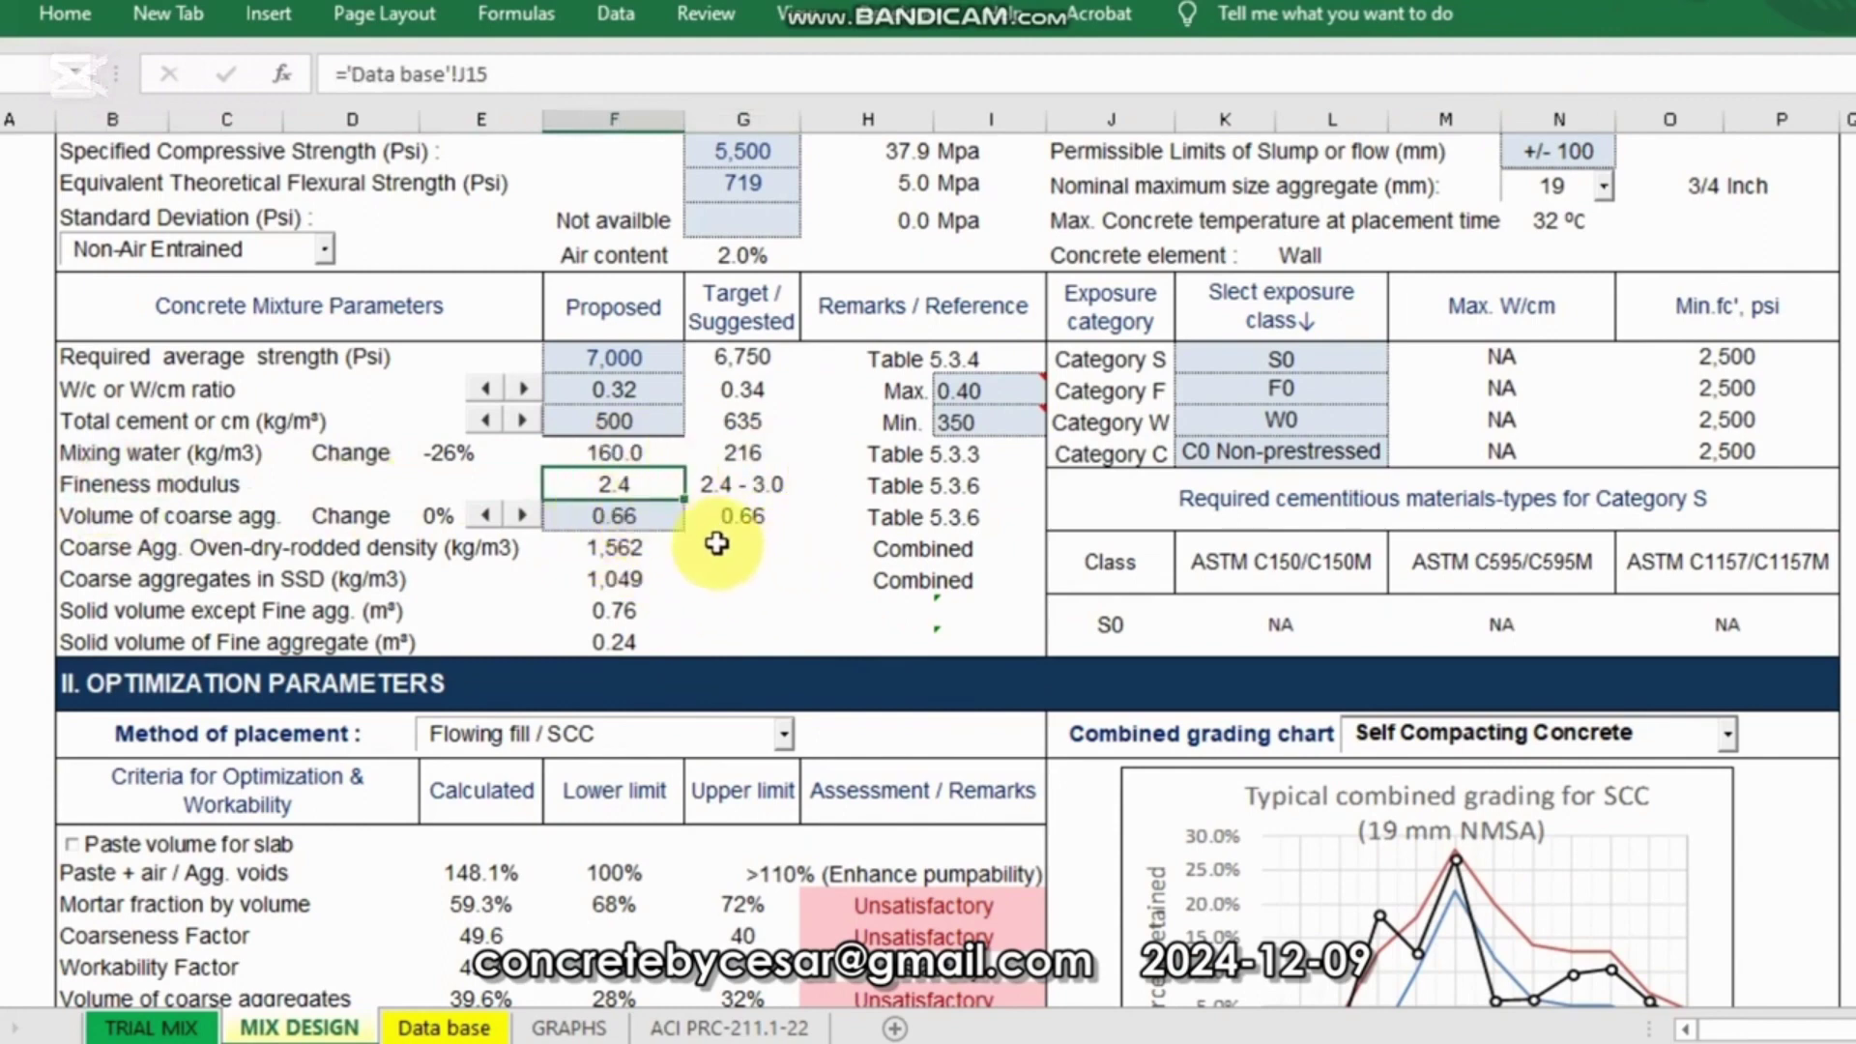
Step: Review the ingredient batch weights and the aggregates grading table, including the natural sand proportion among the fine aggregates
scroll(883, 642, "down", 9)
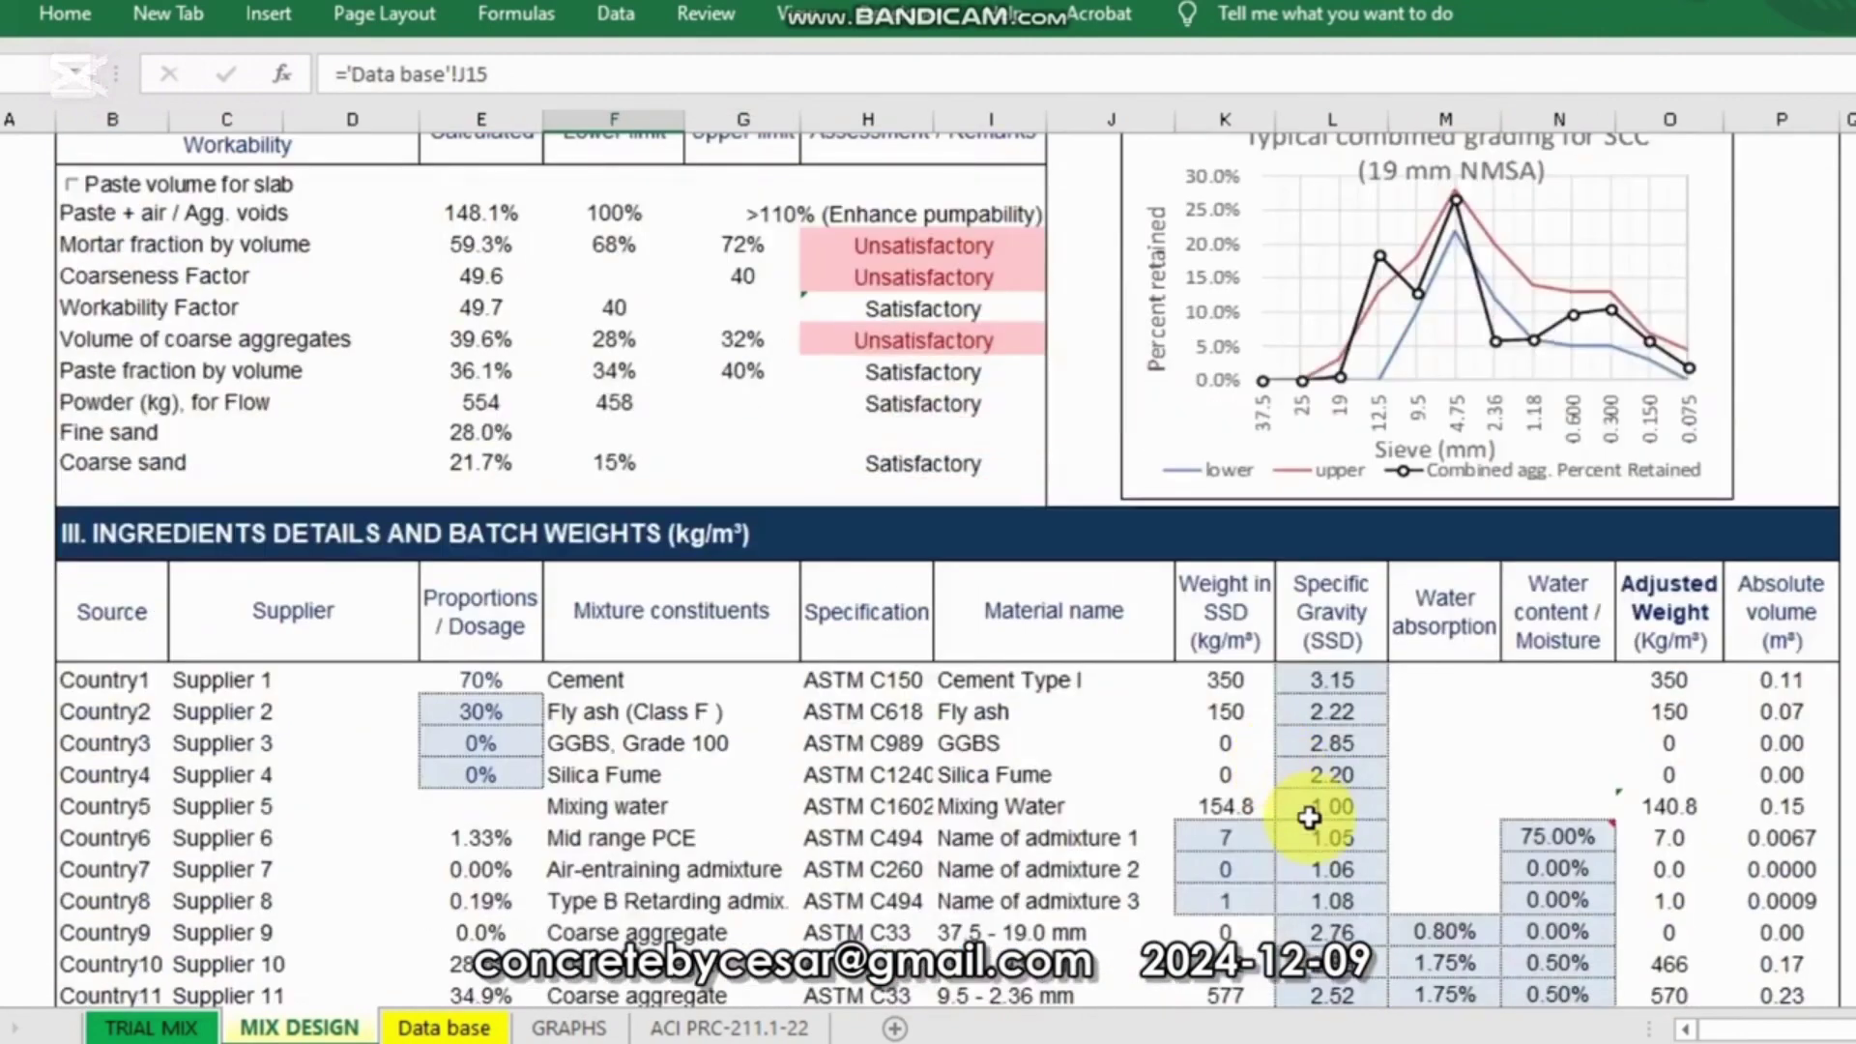
scroll(1307, 839, "down", 6)
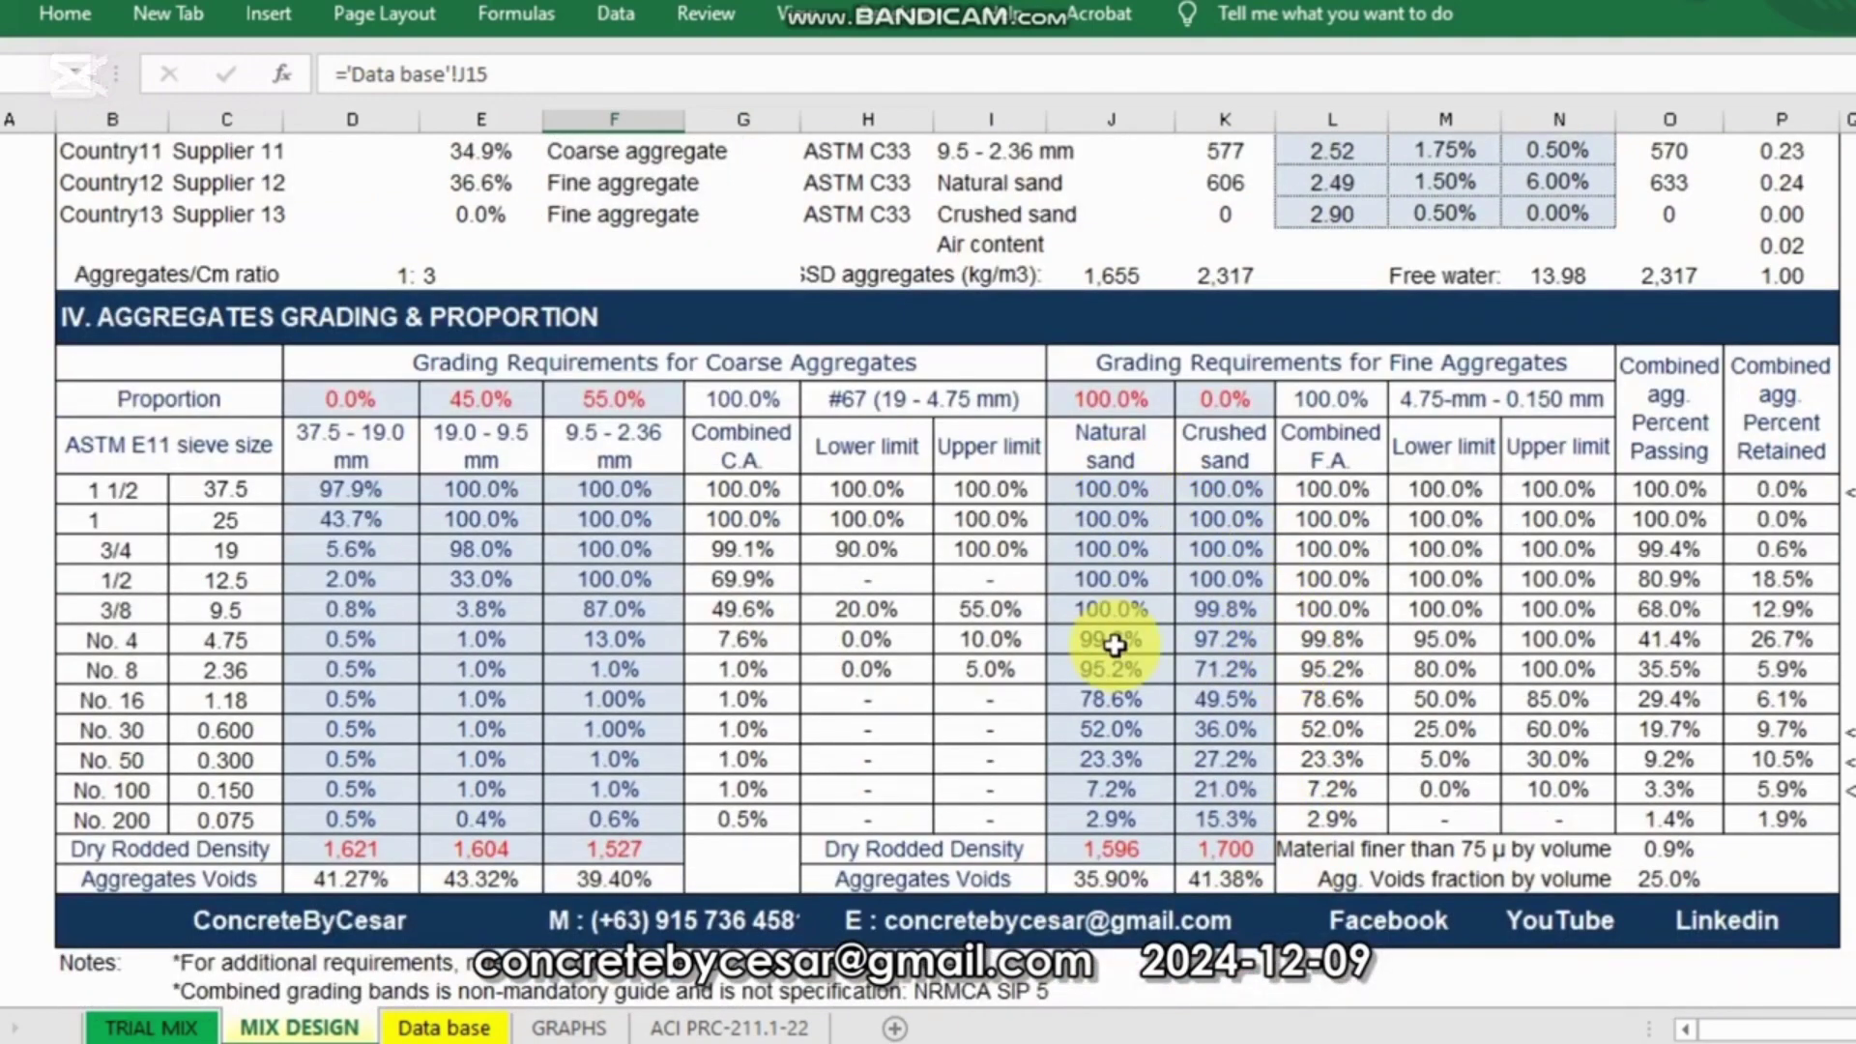
scroll(1114, 644, "up", 1)
scroll(1092, 643, "up", 1)
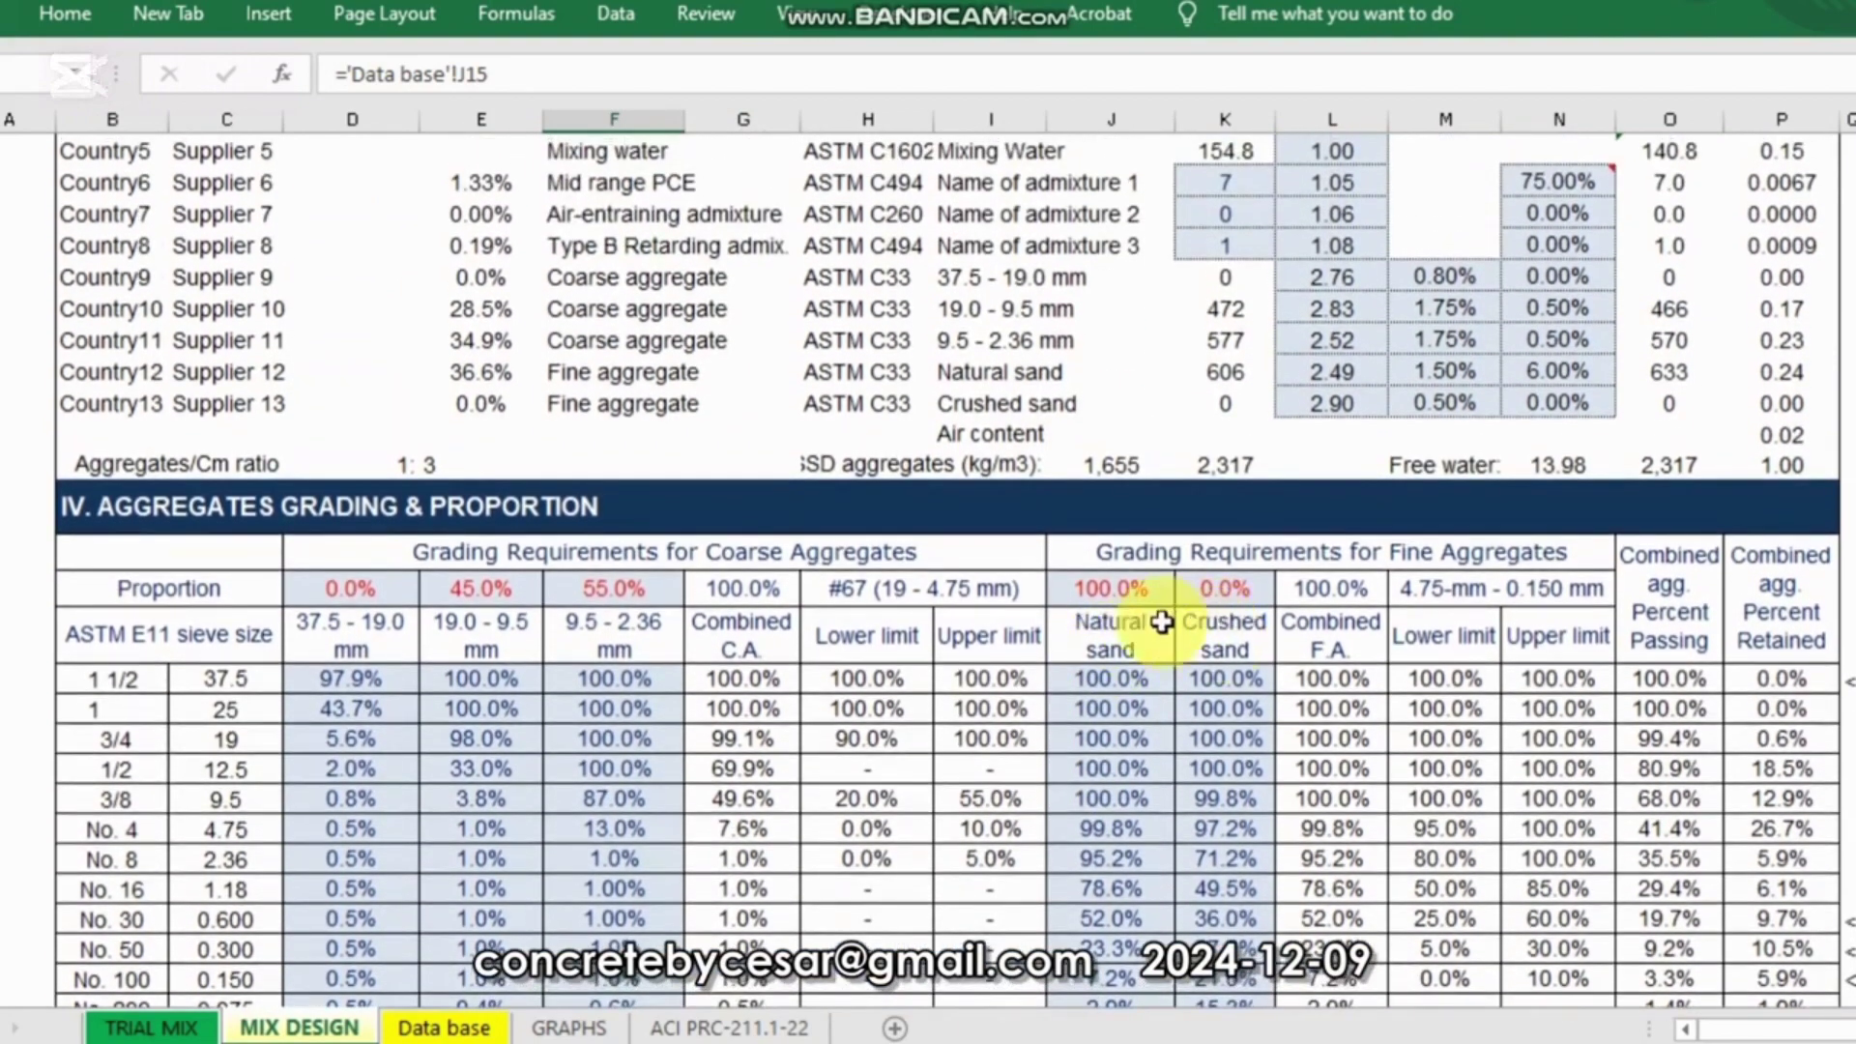
left_click(1111, 587)
left_click(1085, 592)
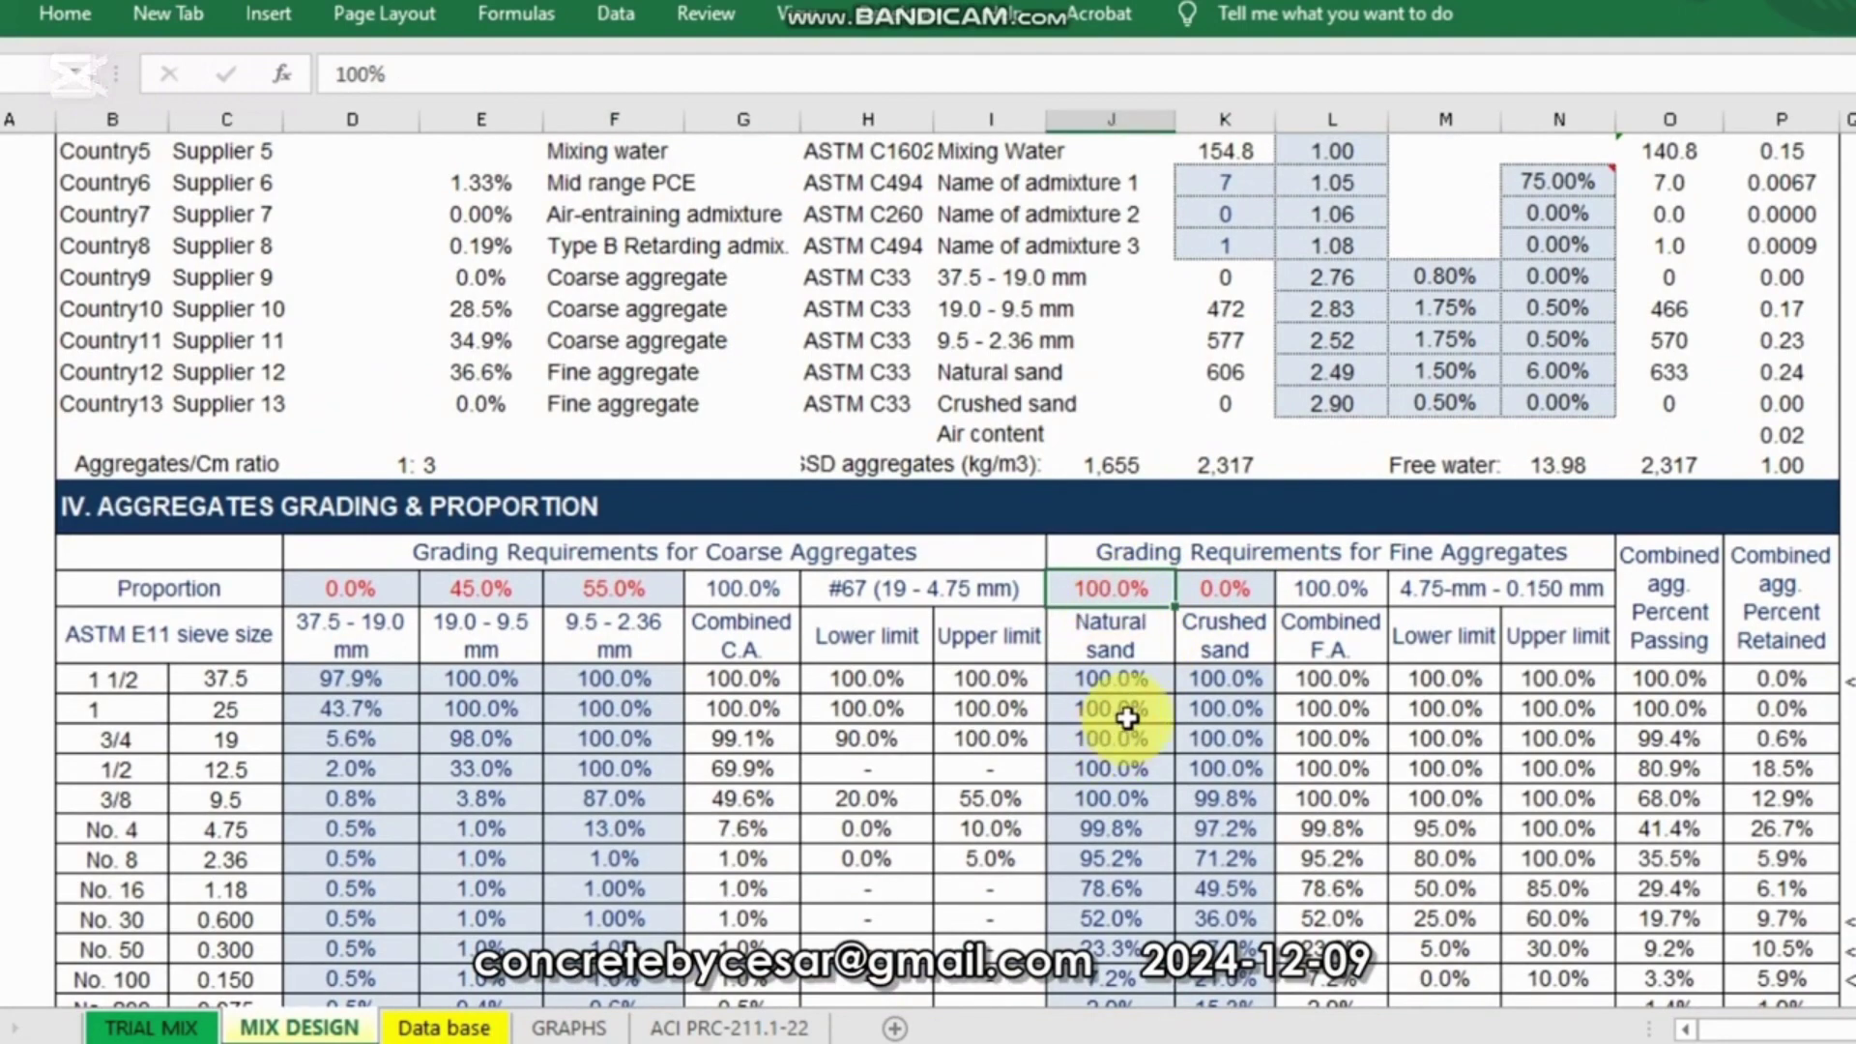
scroll(1126, 718, "up", 10)
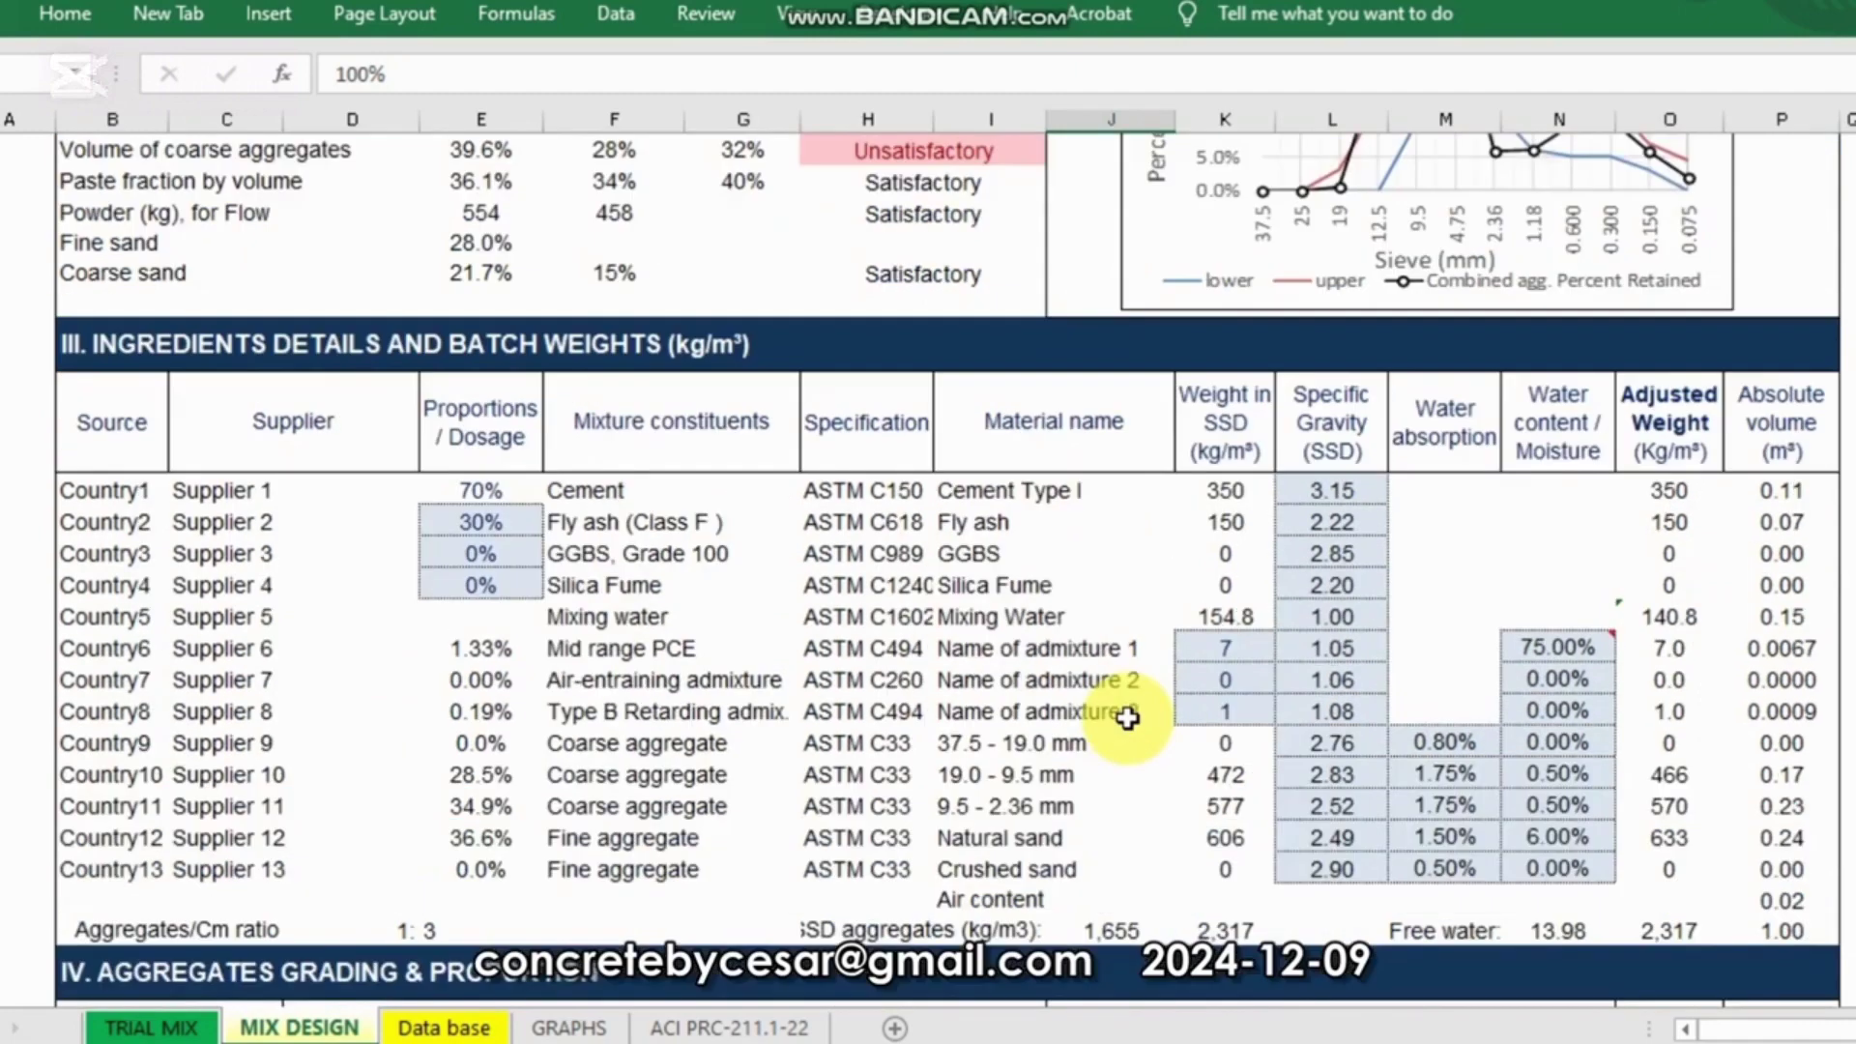
scroll(1126, 716, "up", 4)
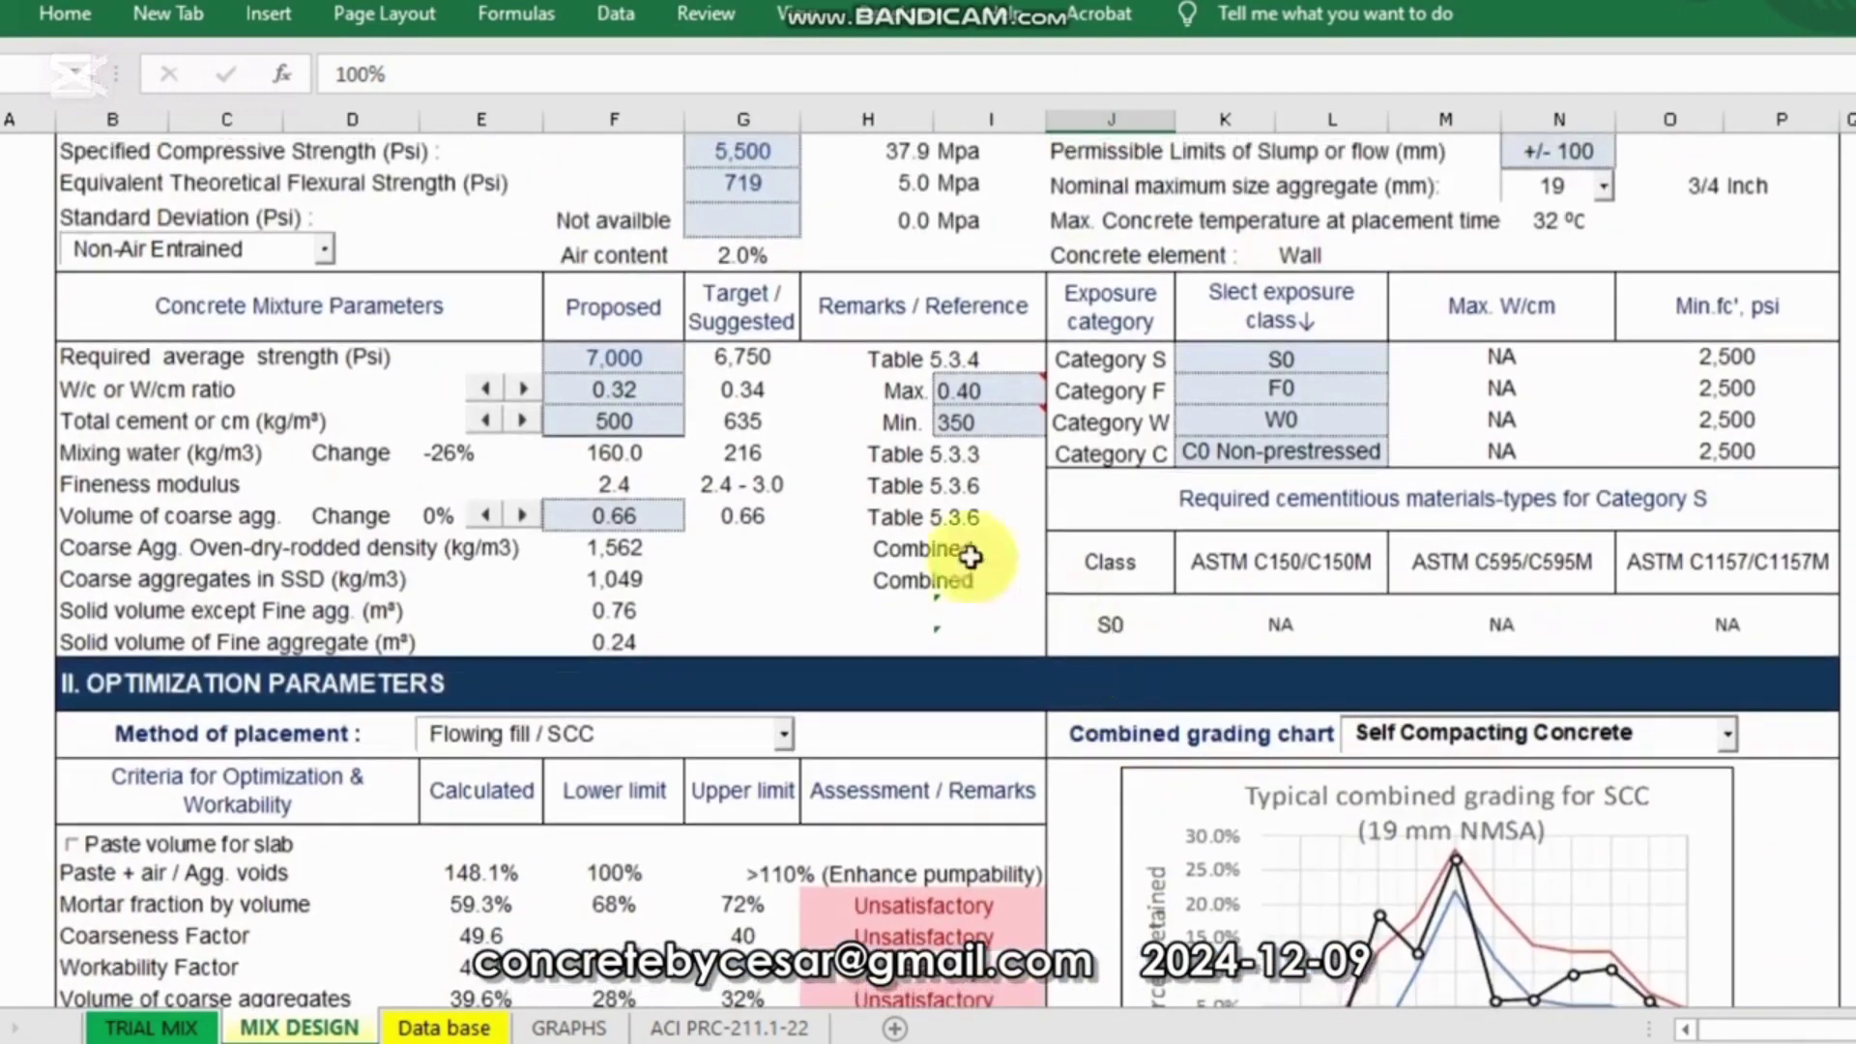
Step: Examine the formulas for coarse aggregate dry-rodded density, SSD weight, solid volume except fine aggregate and solid volume of fine aggregate
left_click(703, 572)
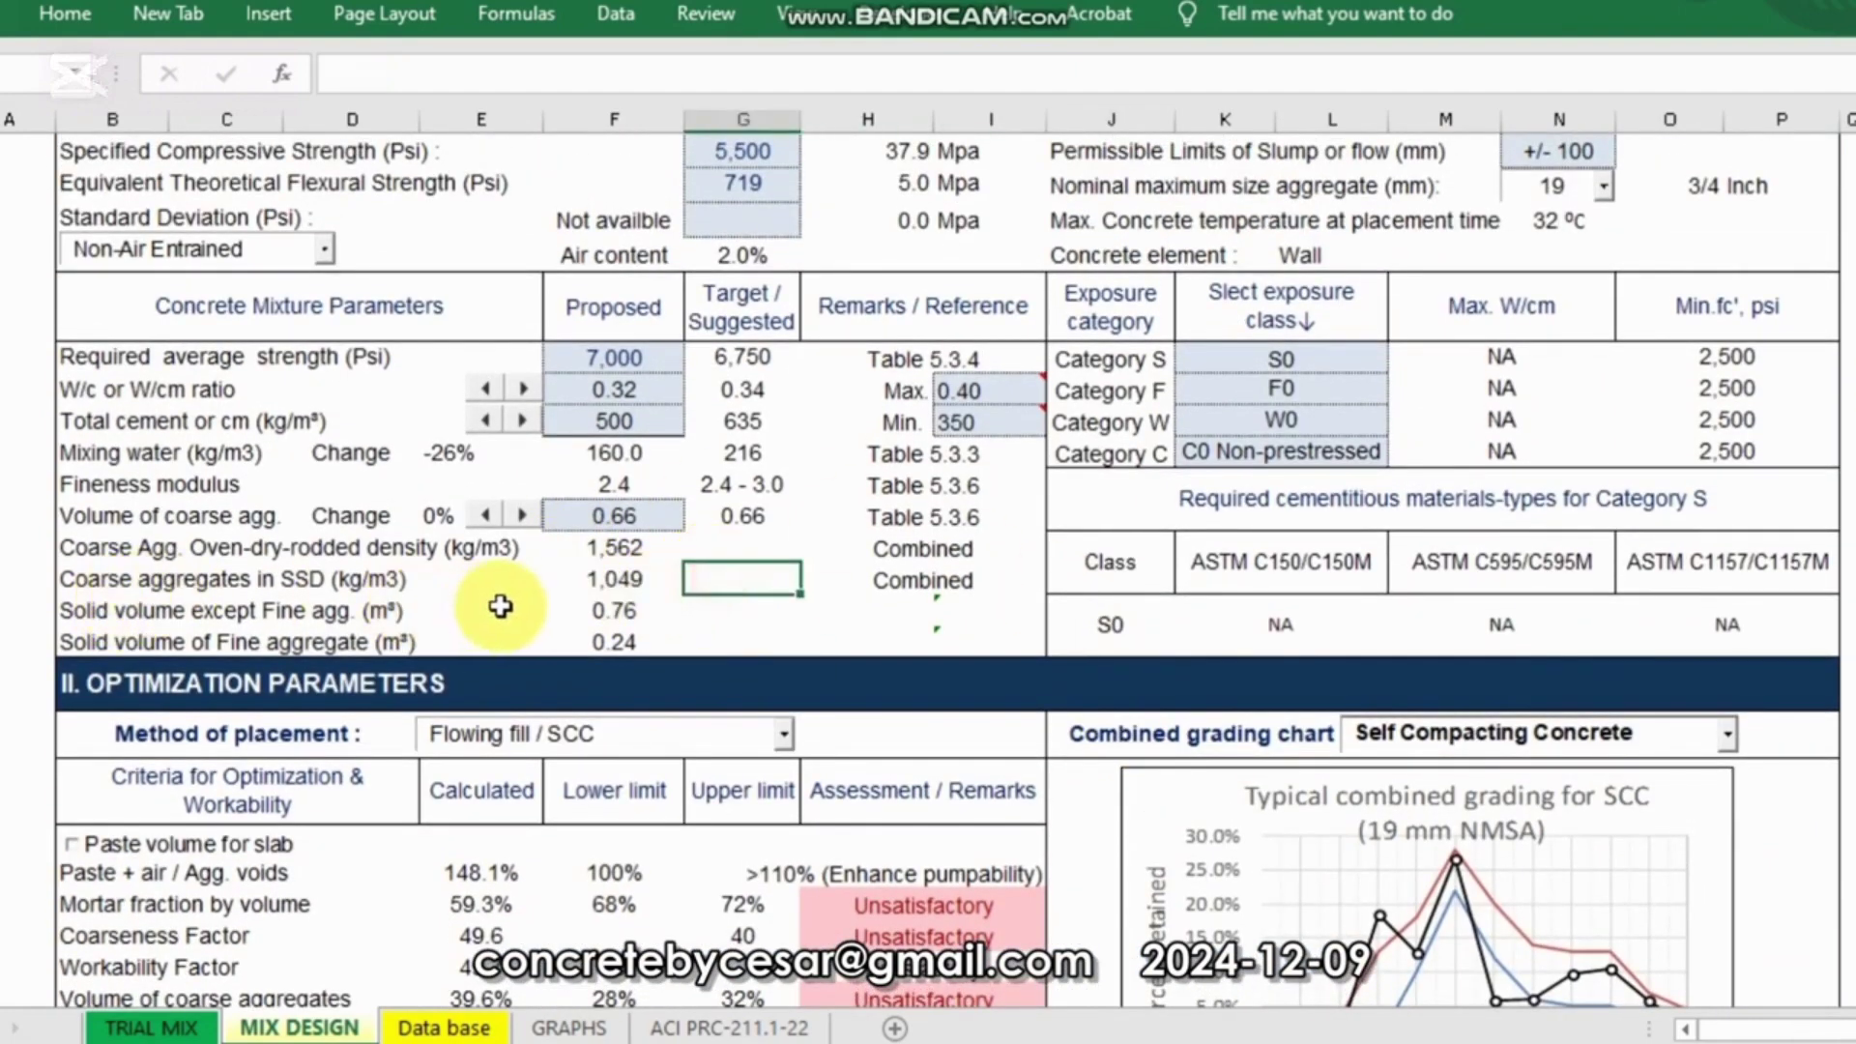
left_click(613, 549)
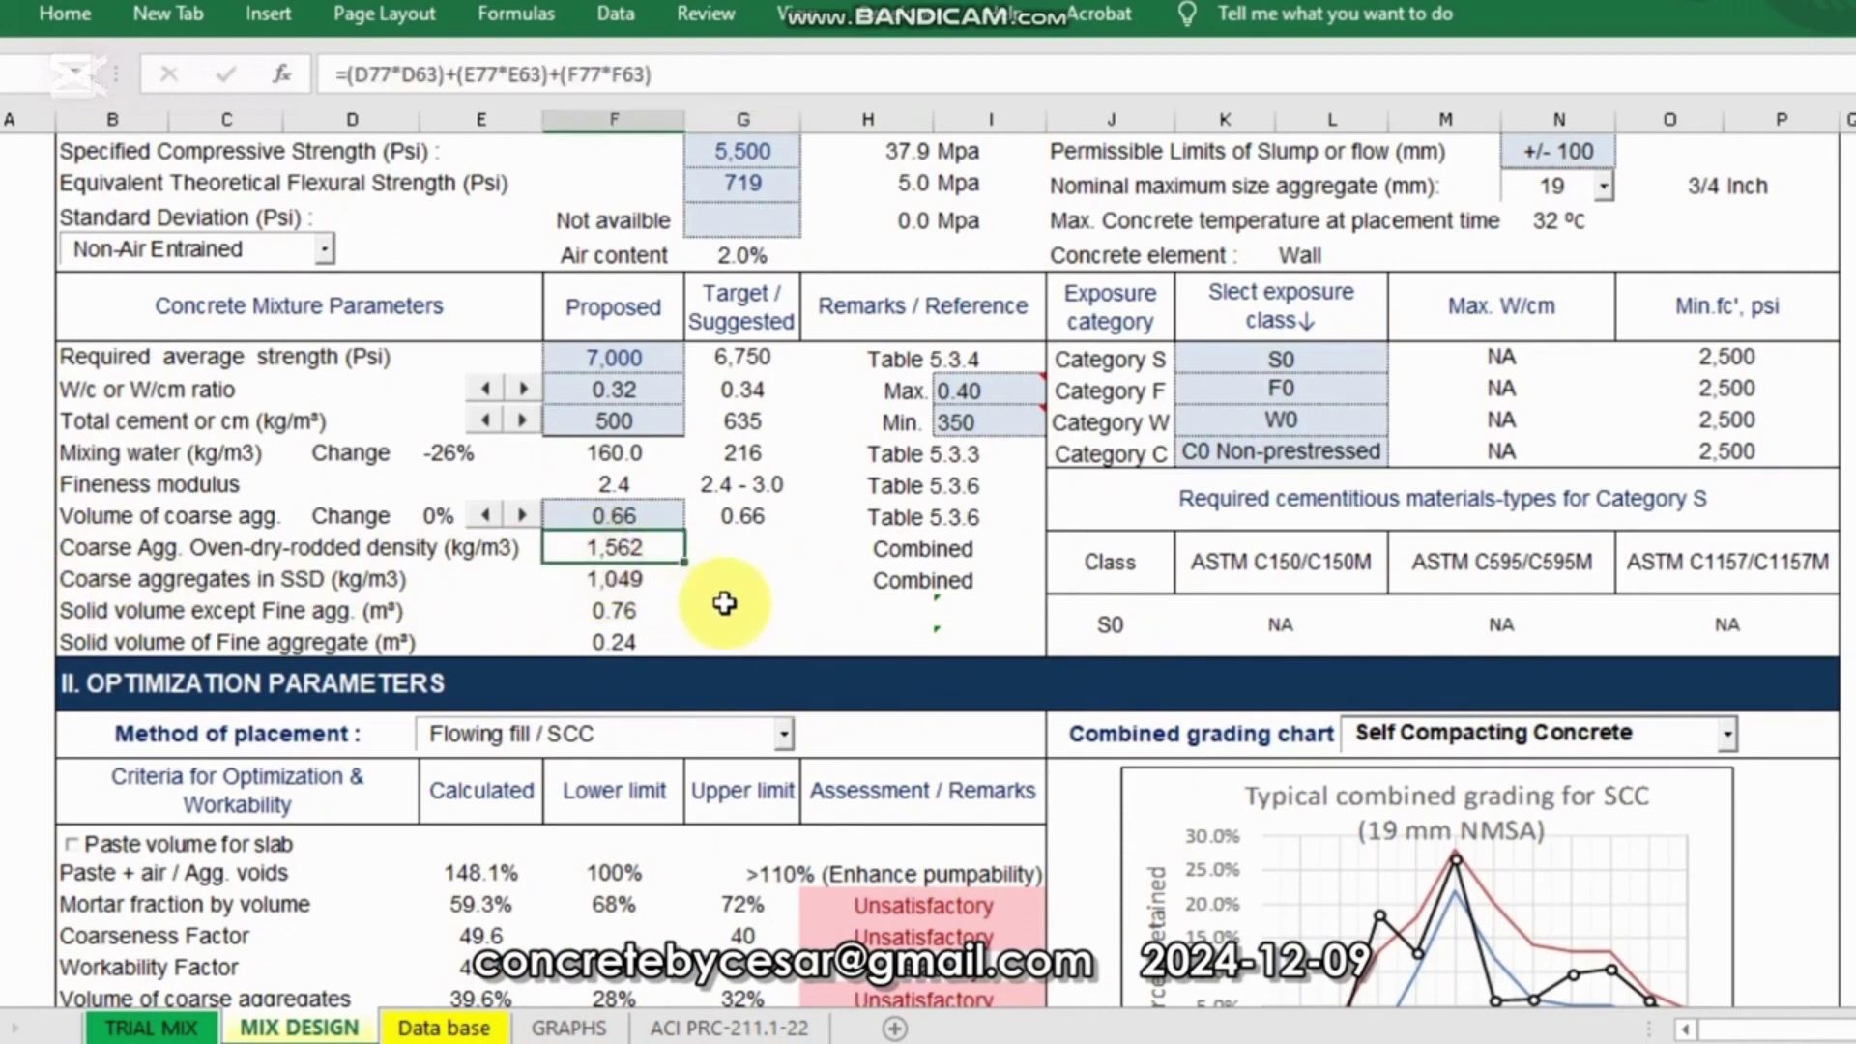
left_click(619, 580)
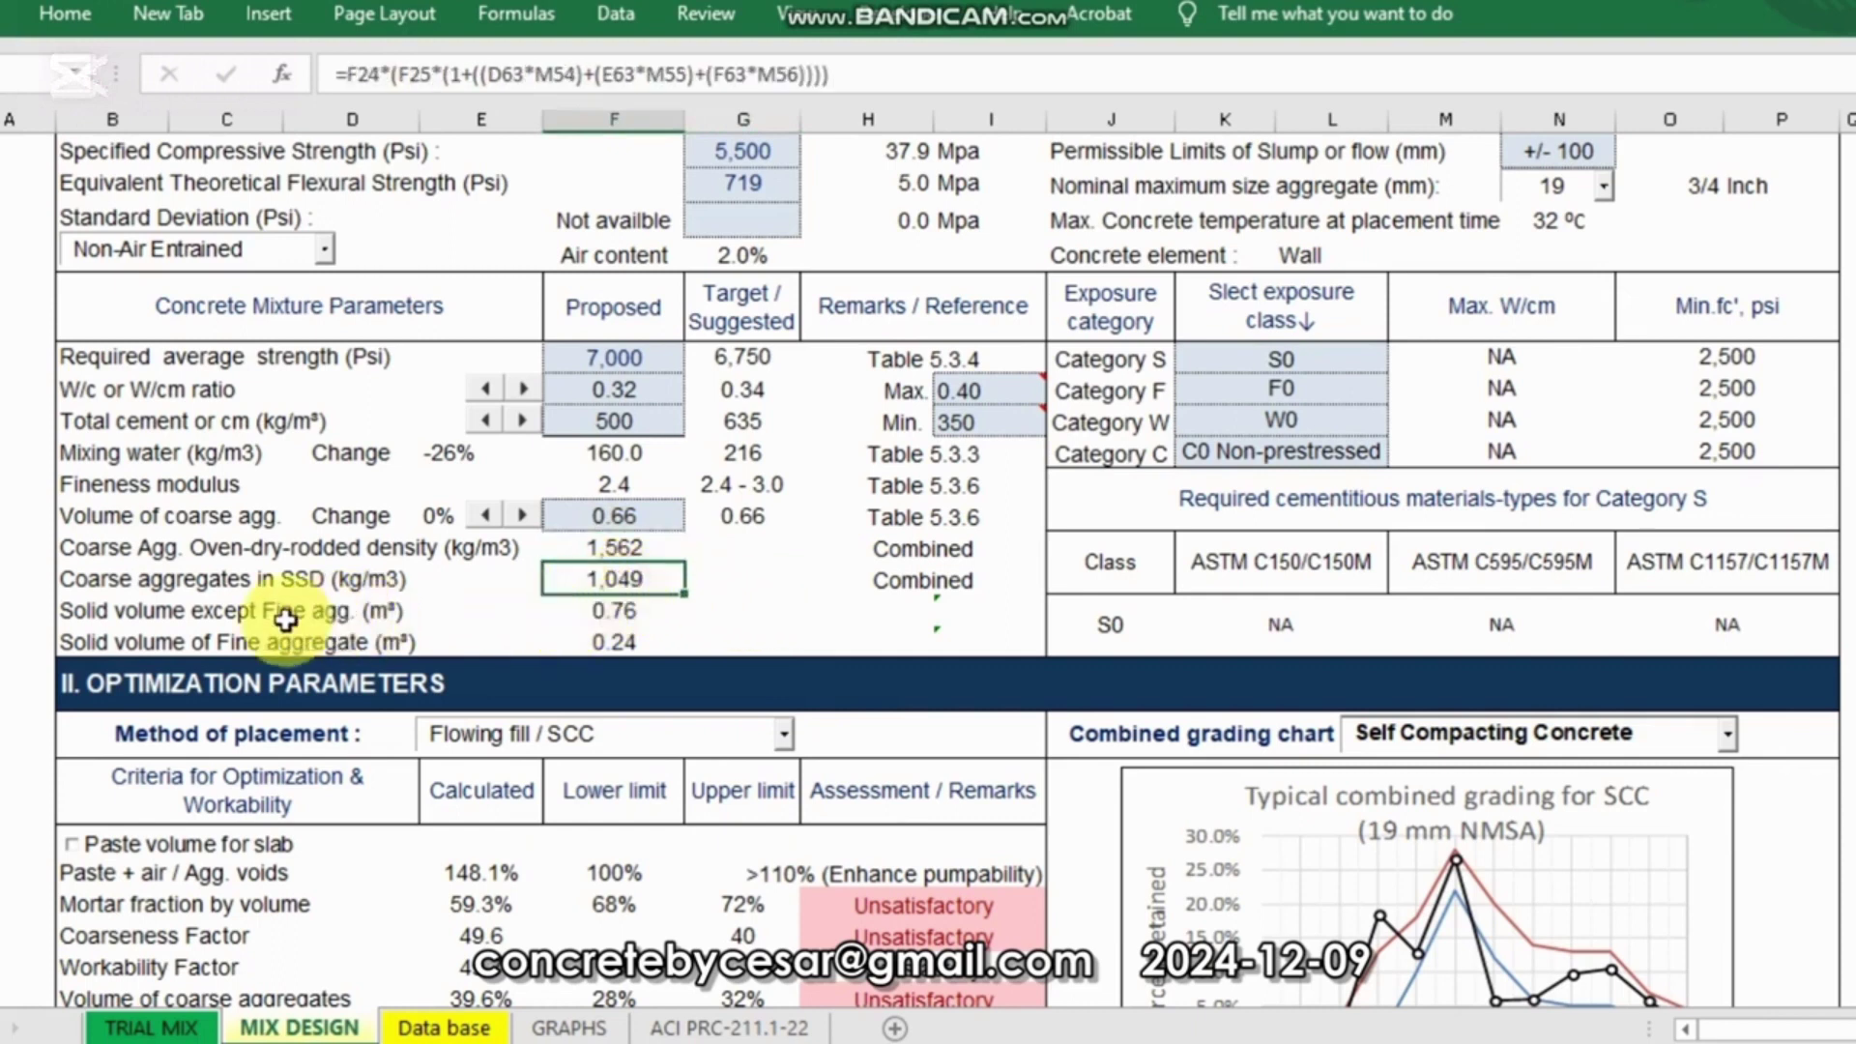
left_click(616, 611)
left_click(615, 643)
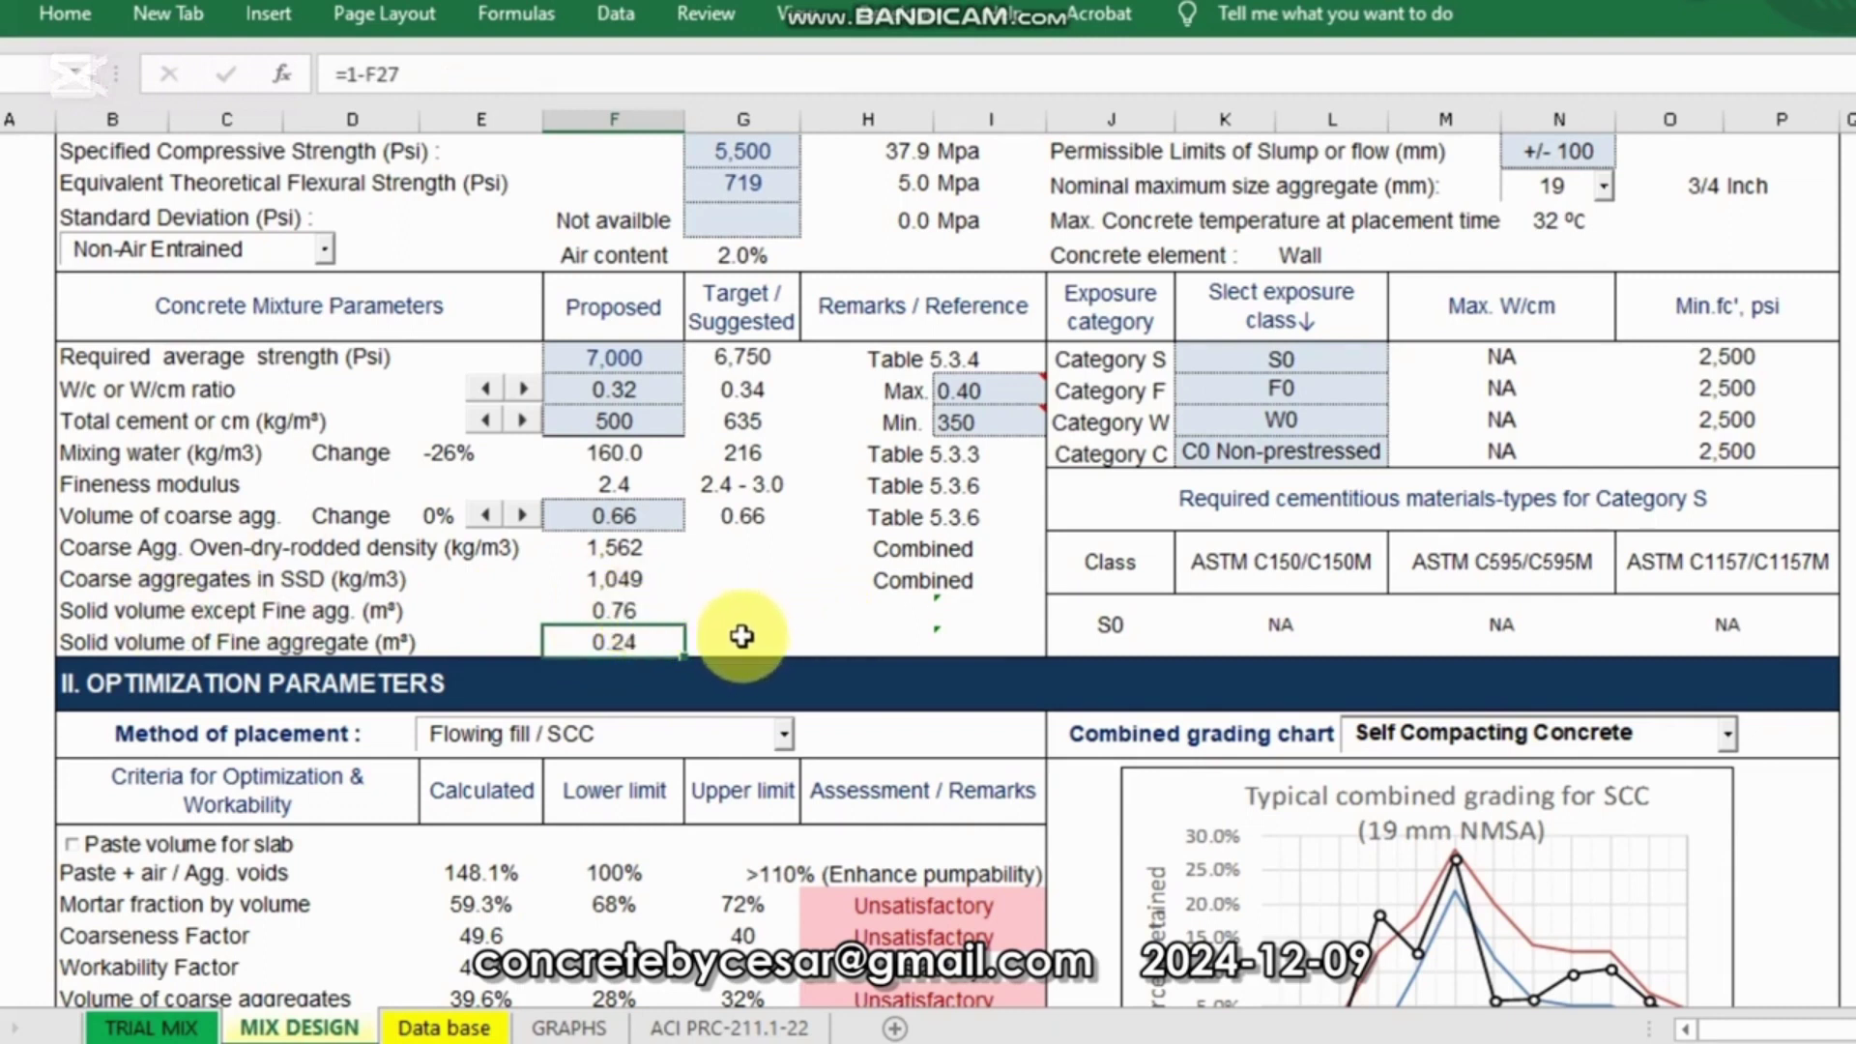
Step: Check the suggested volume of coarse aggregate and its Table 5.3.6 reference
left_click(751, 539)
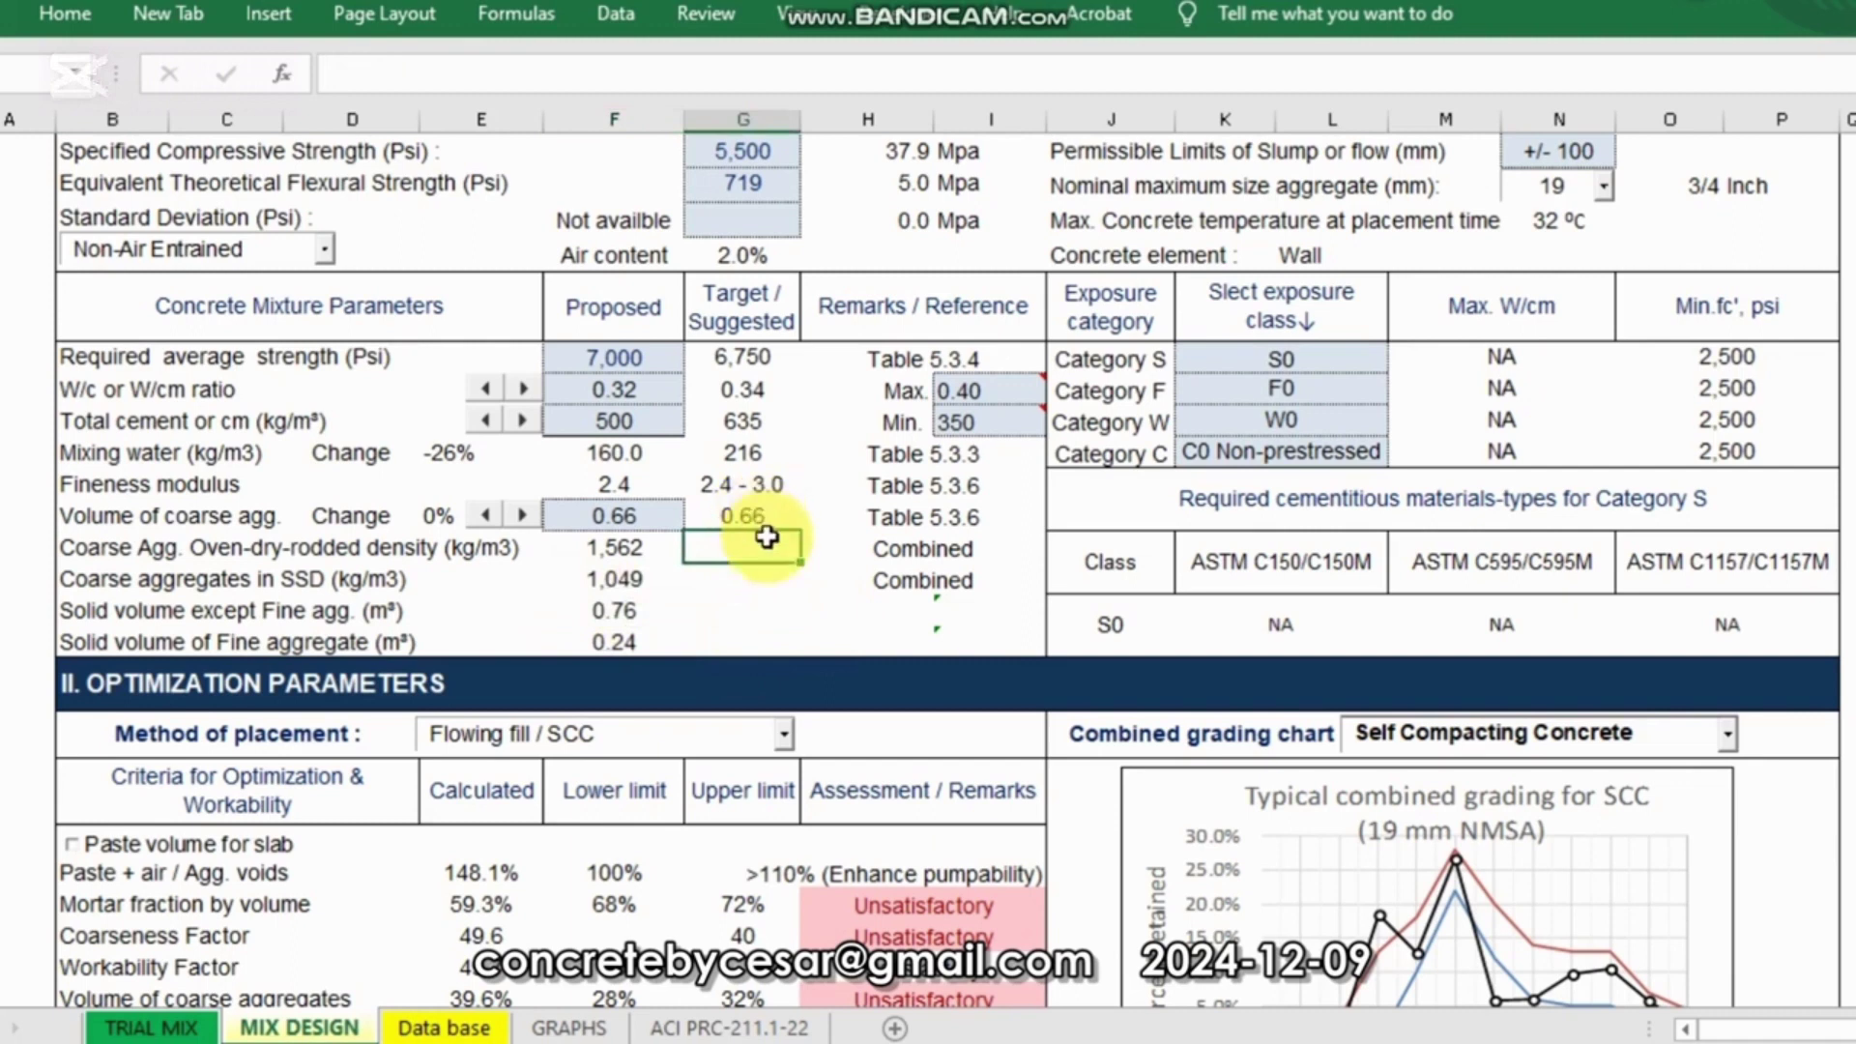
left_click(751, 515)
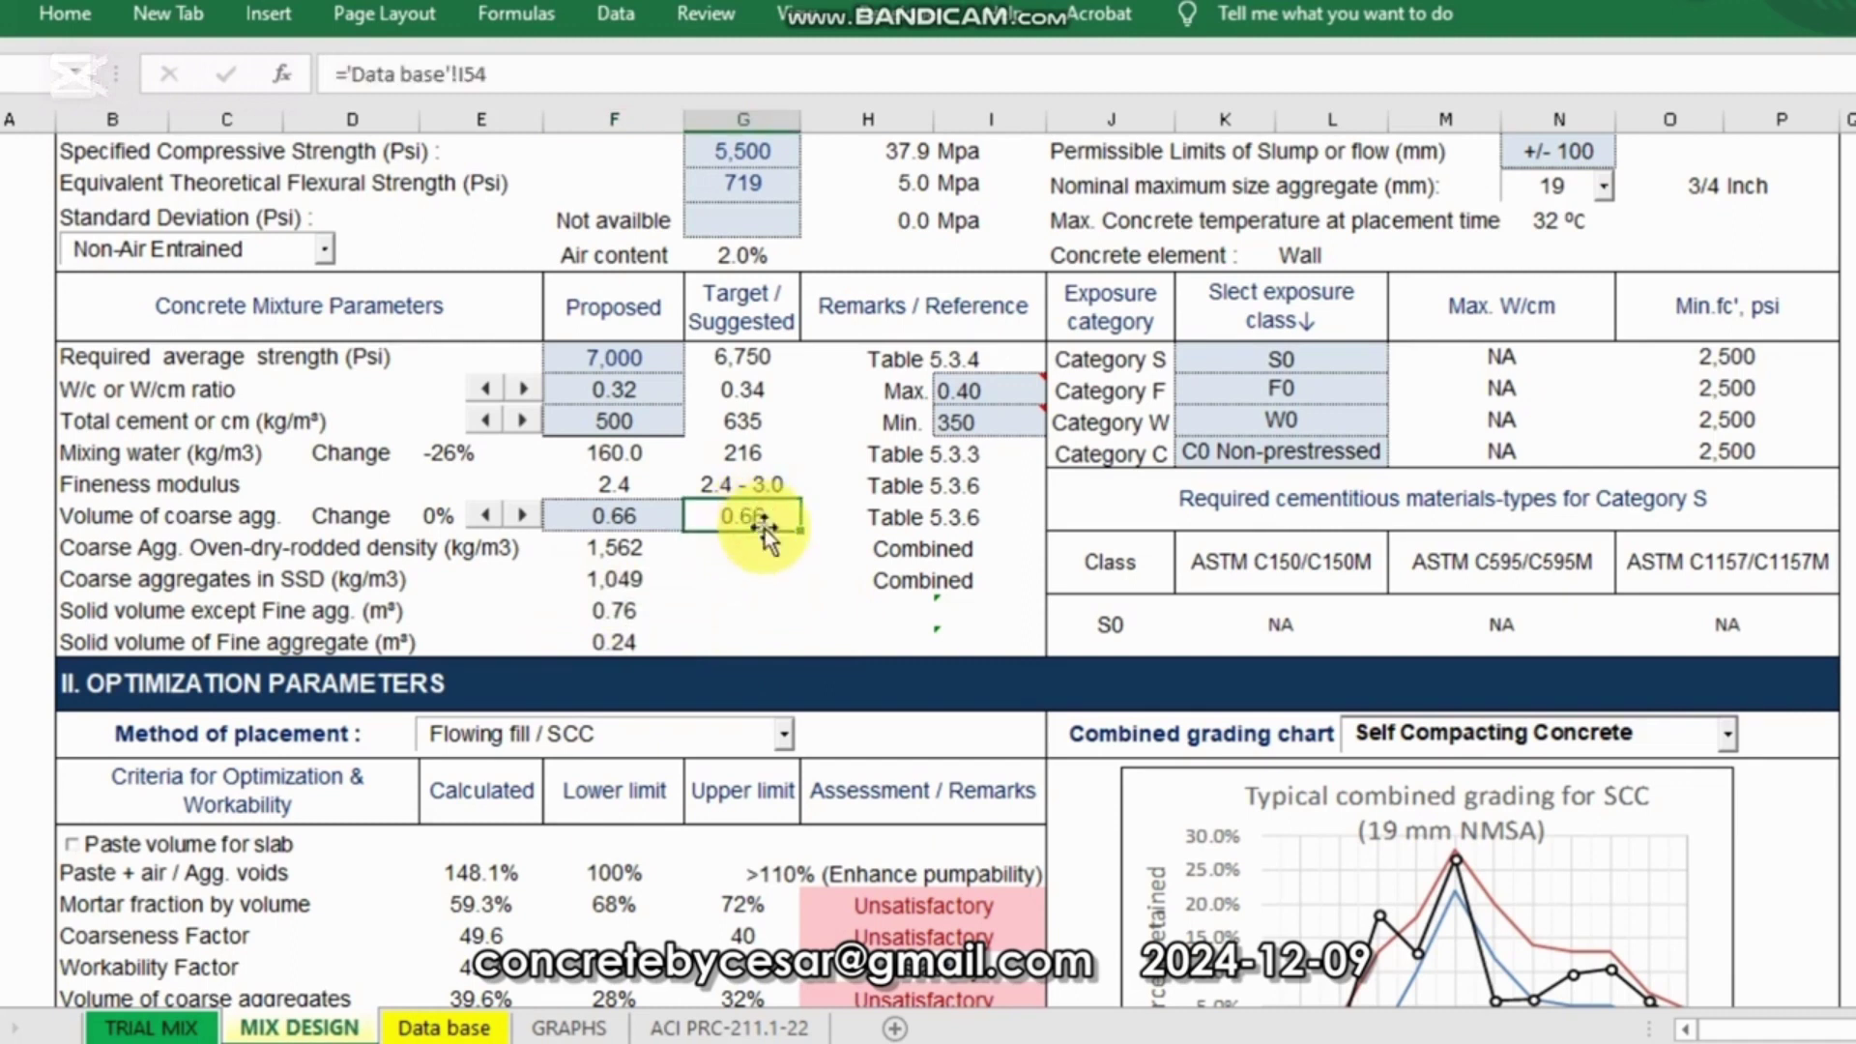
left_click(955, 519)
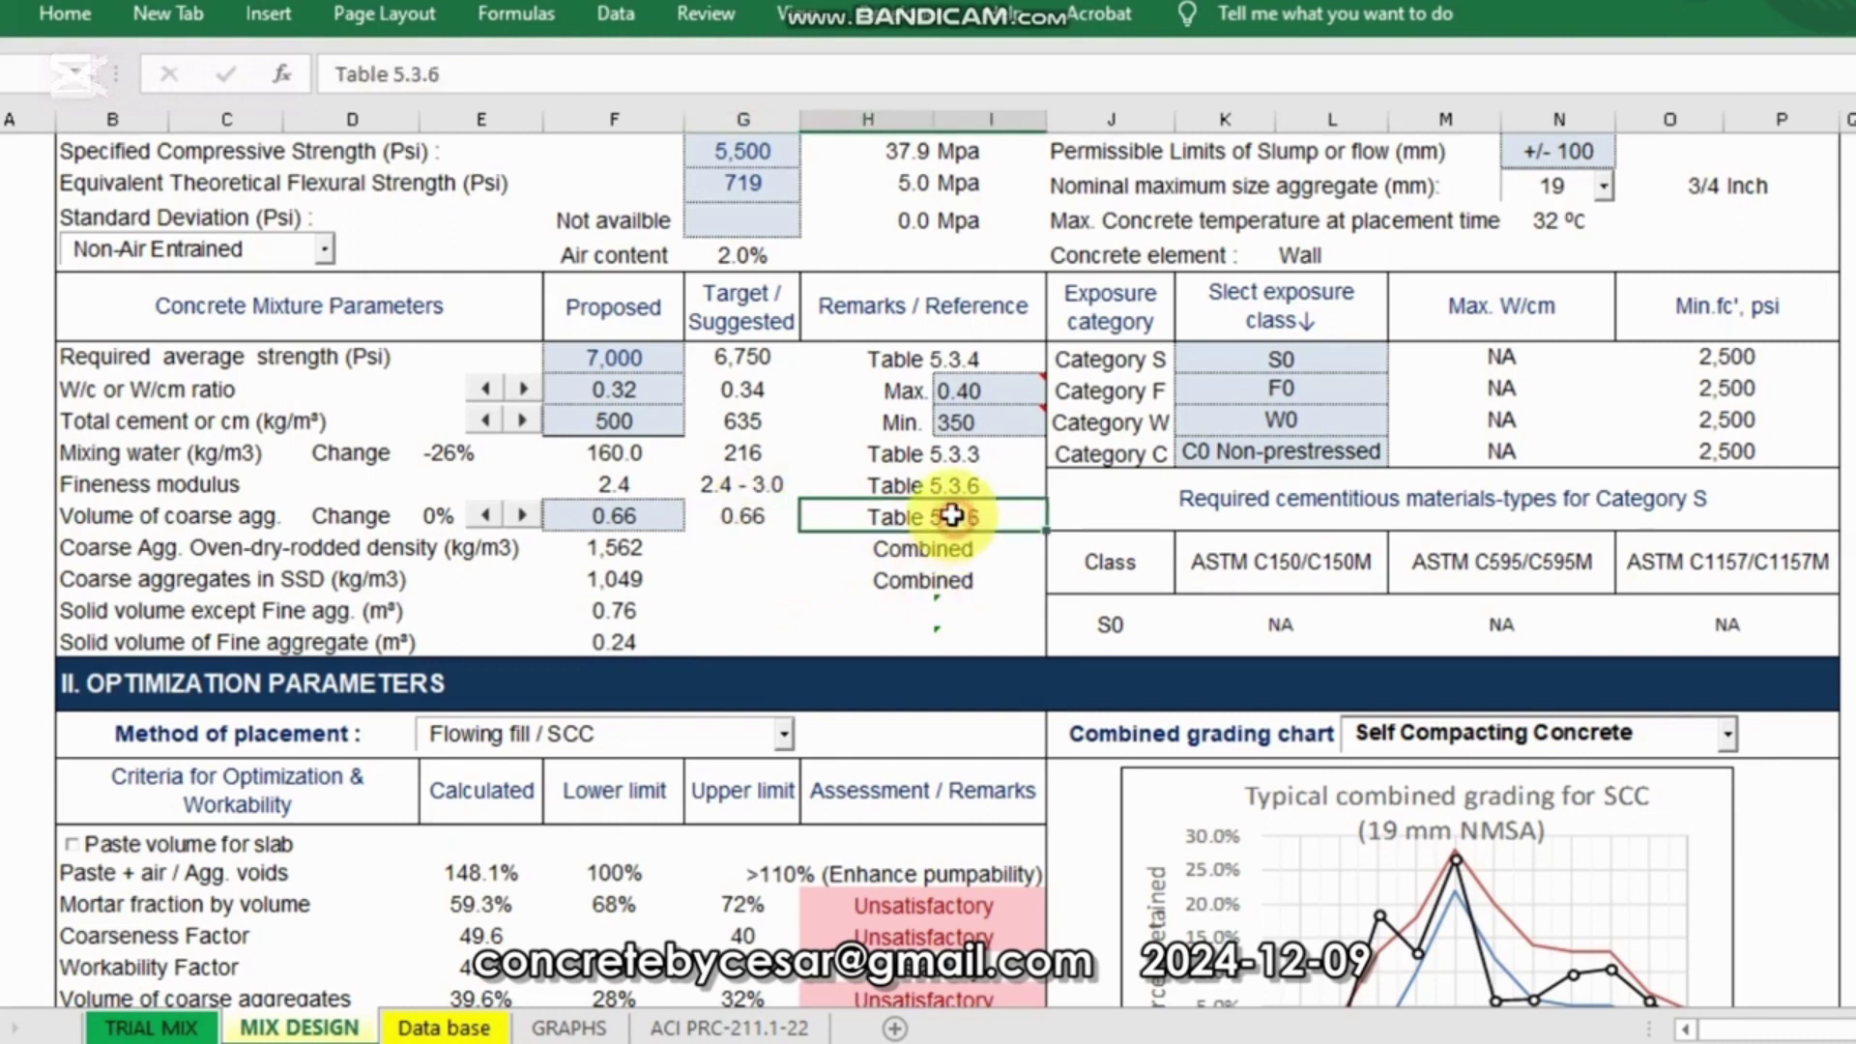
left_click(769, 531)
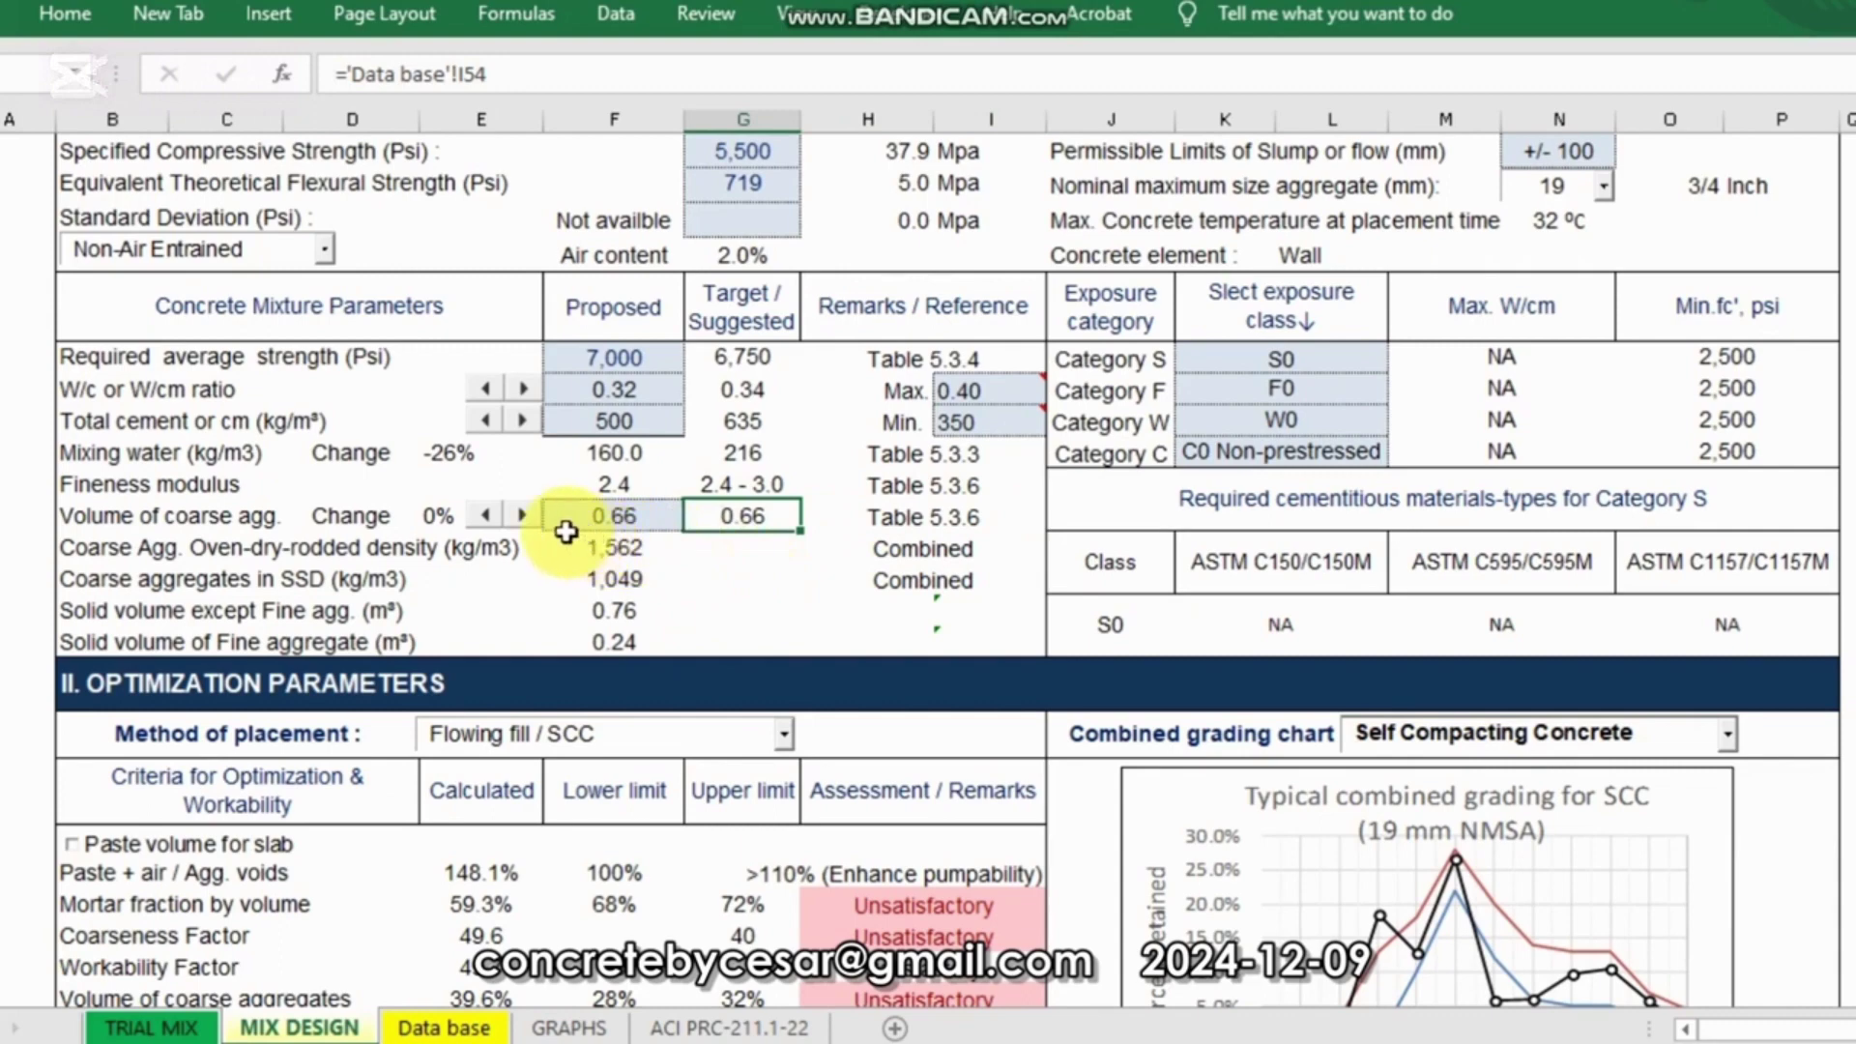
Step: Reduce the proposed volume of coarse aggregate to 0.52 while checking the optimization and workability assessments
scroll(742, 565, "down", 1)
scroll(742, 565, "down", 1)
left_click(787, 470)
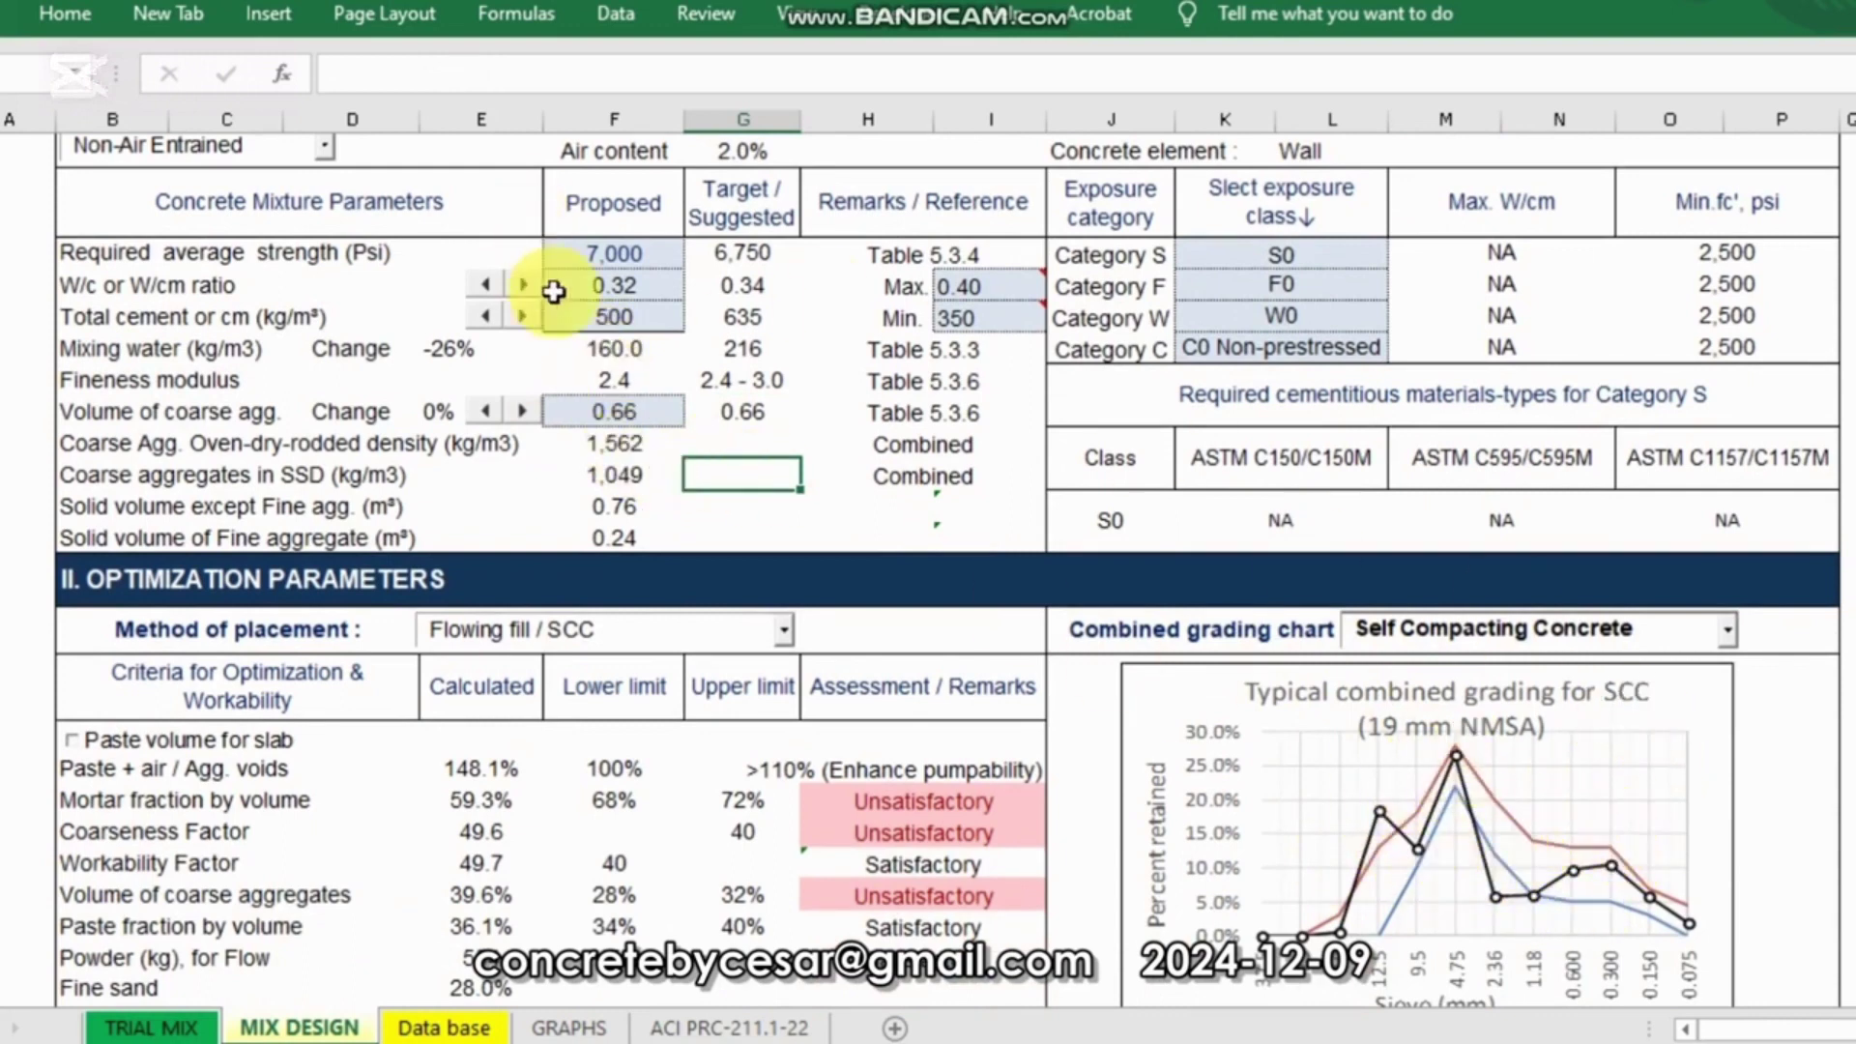
left_click(532, 472)
left_click(481, 412)
left_click(483, 413)
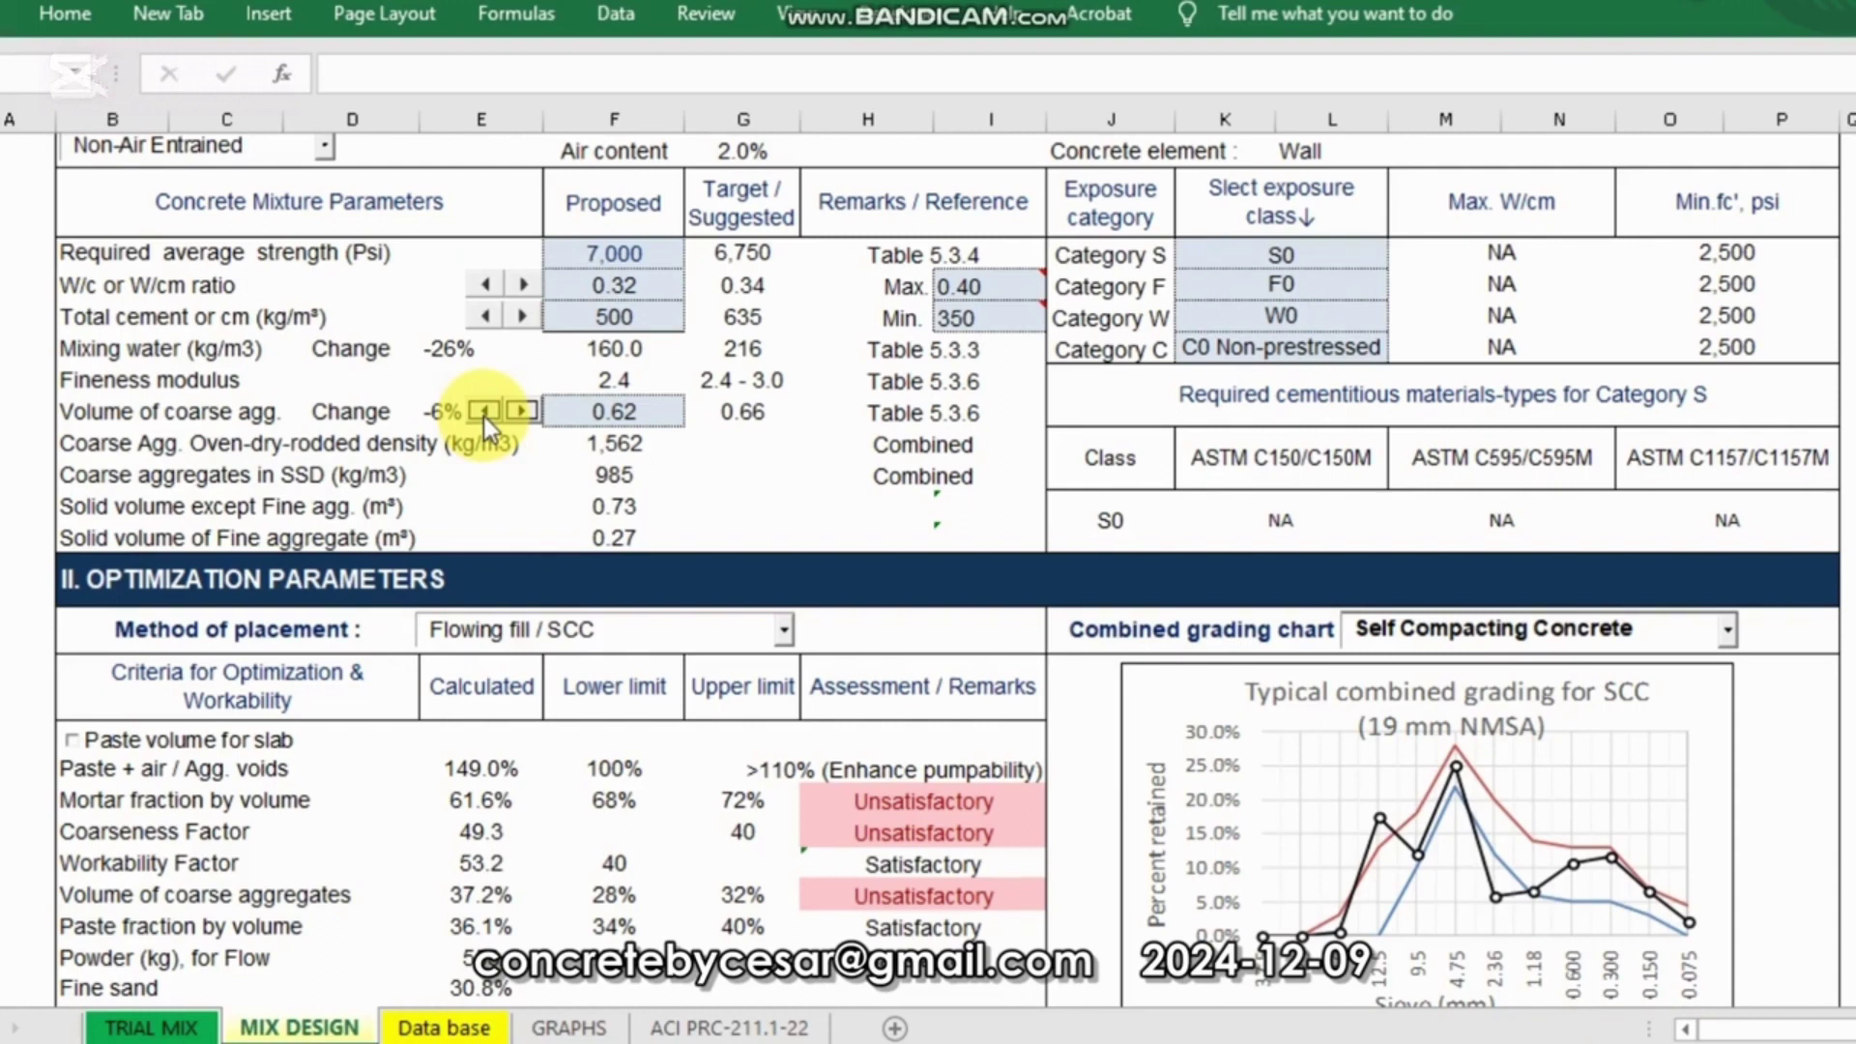
left_click(483, 416)
left_click(489, 415)
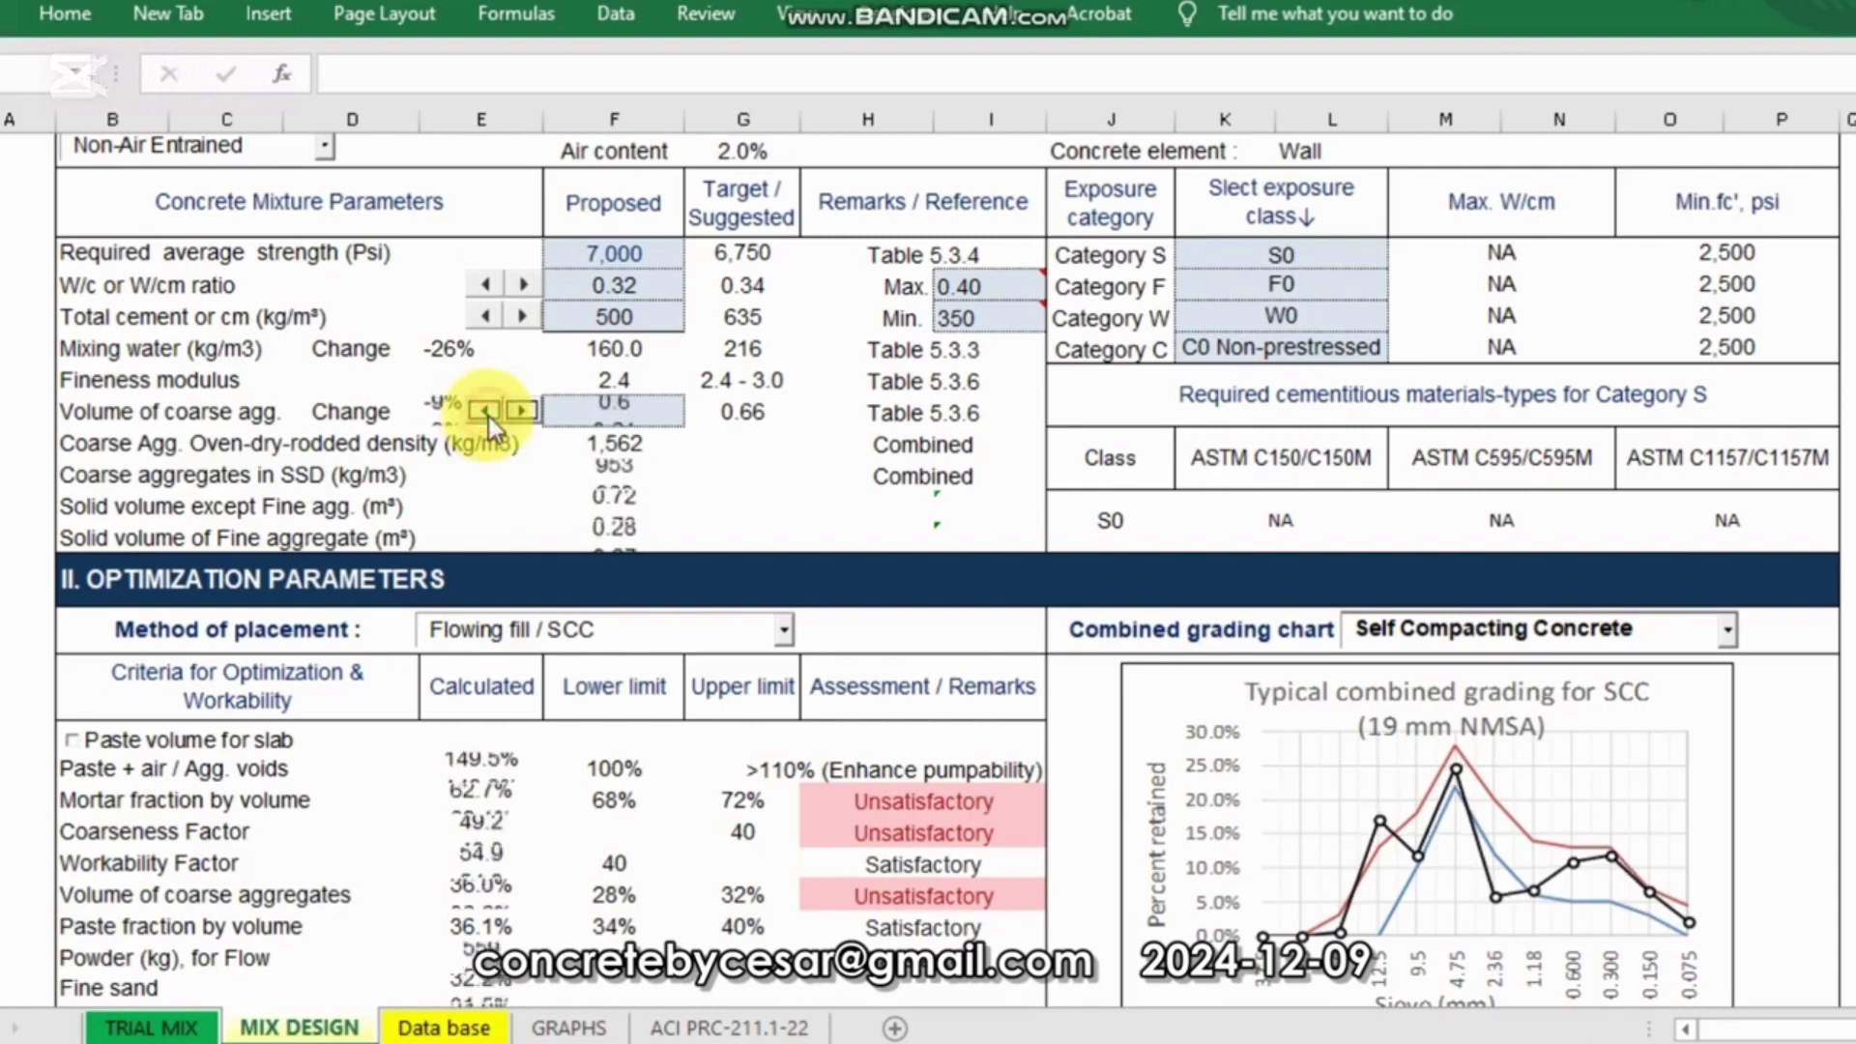
left_click(489, 415)
left_click(486, 414)
left_click(485, 414)
left_click(485, 414)
left_click(485, 414)
left_click(485, 415)
left_click(486, 414)
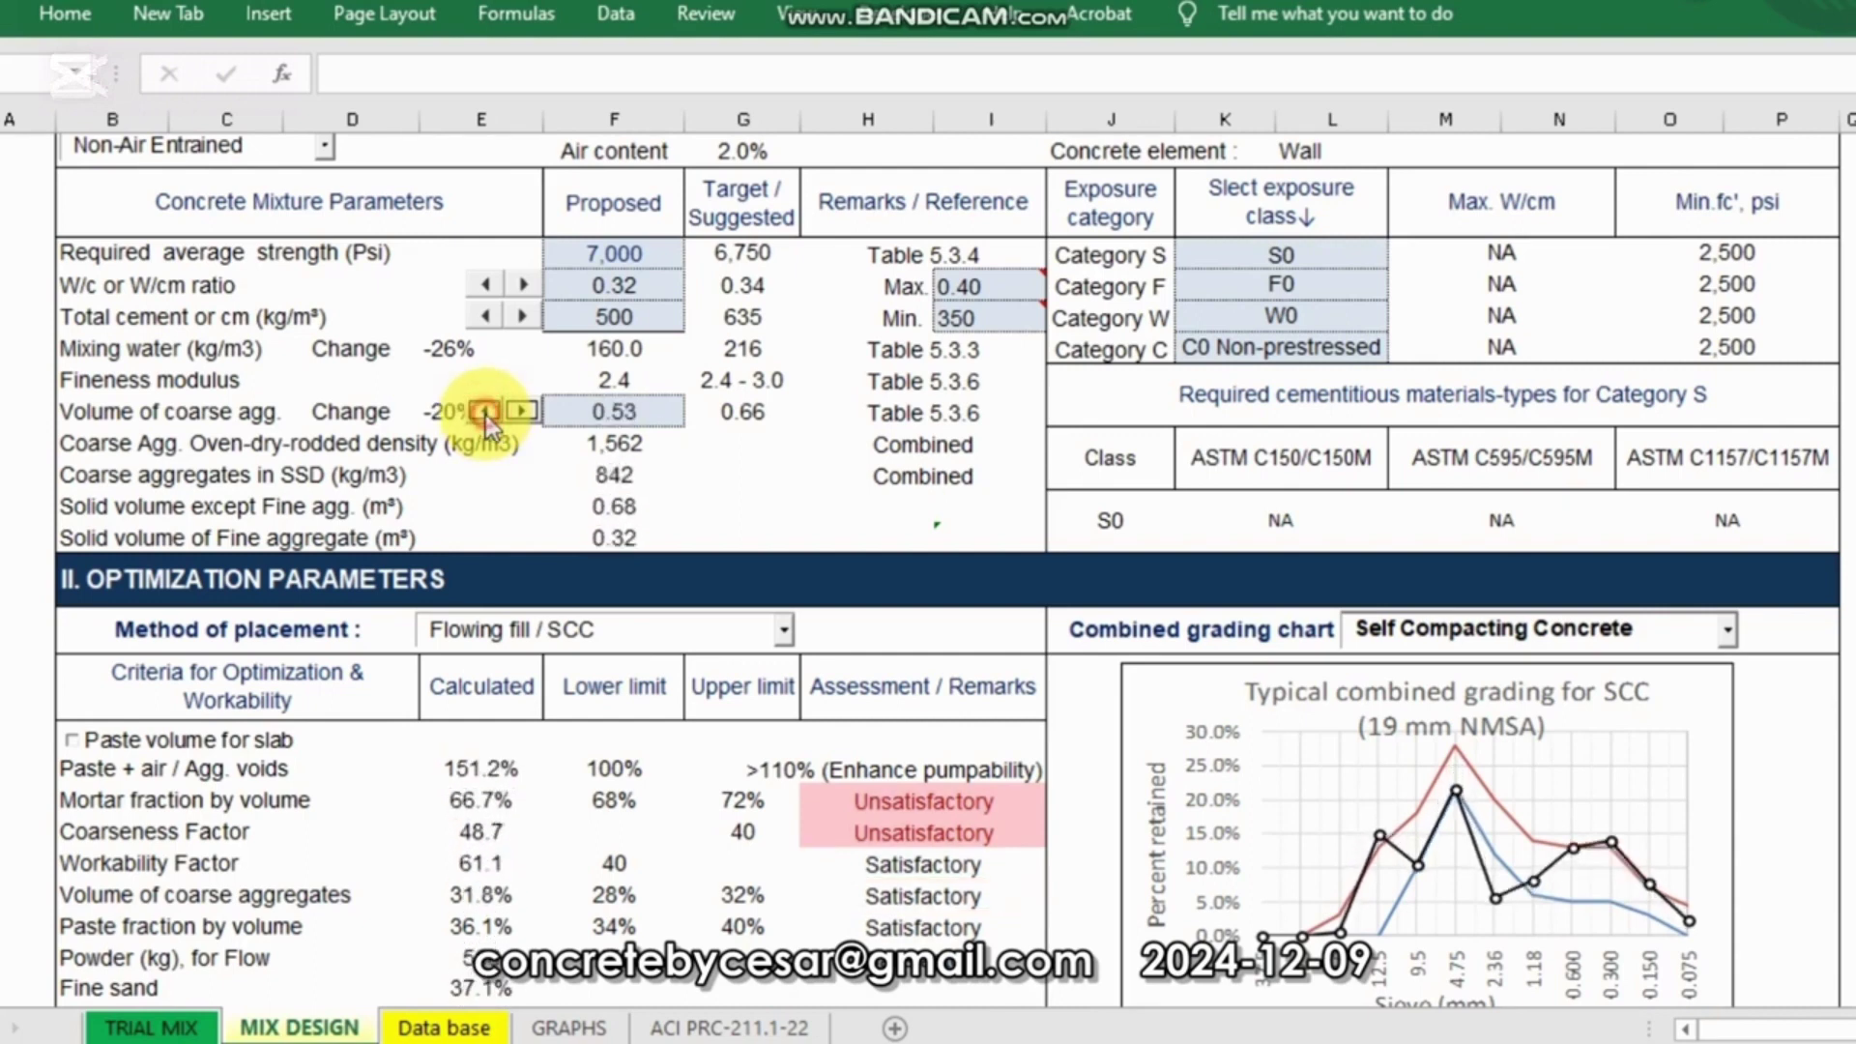
left_click(485, 414)
left_click(104, 413)
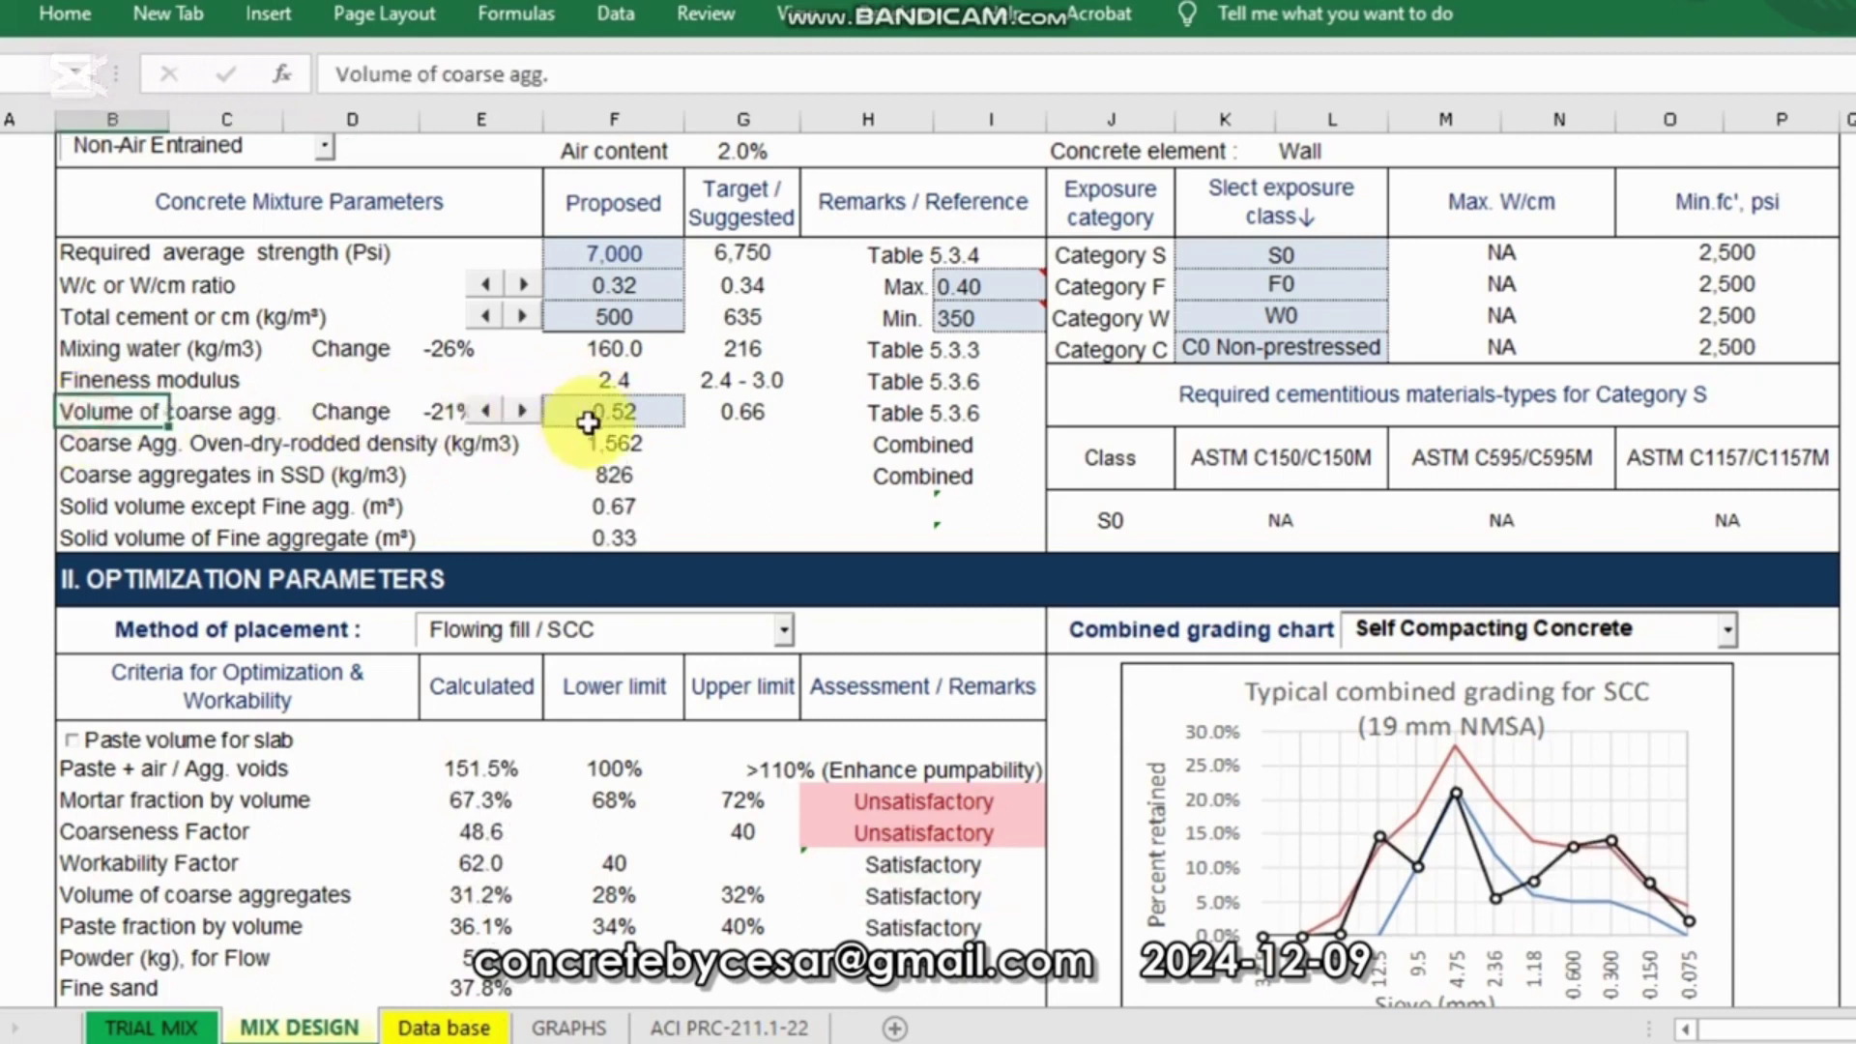
Step: Lower the proposed volume of coarse aggregate further to 0.47
left_click(485, 414)
left_click(485, 415)
left_click(485, 415)
left_click(485, 415)
left_click(486, 414)
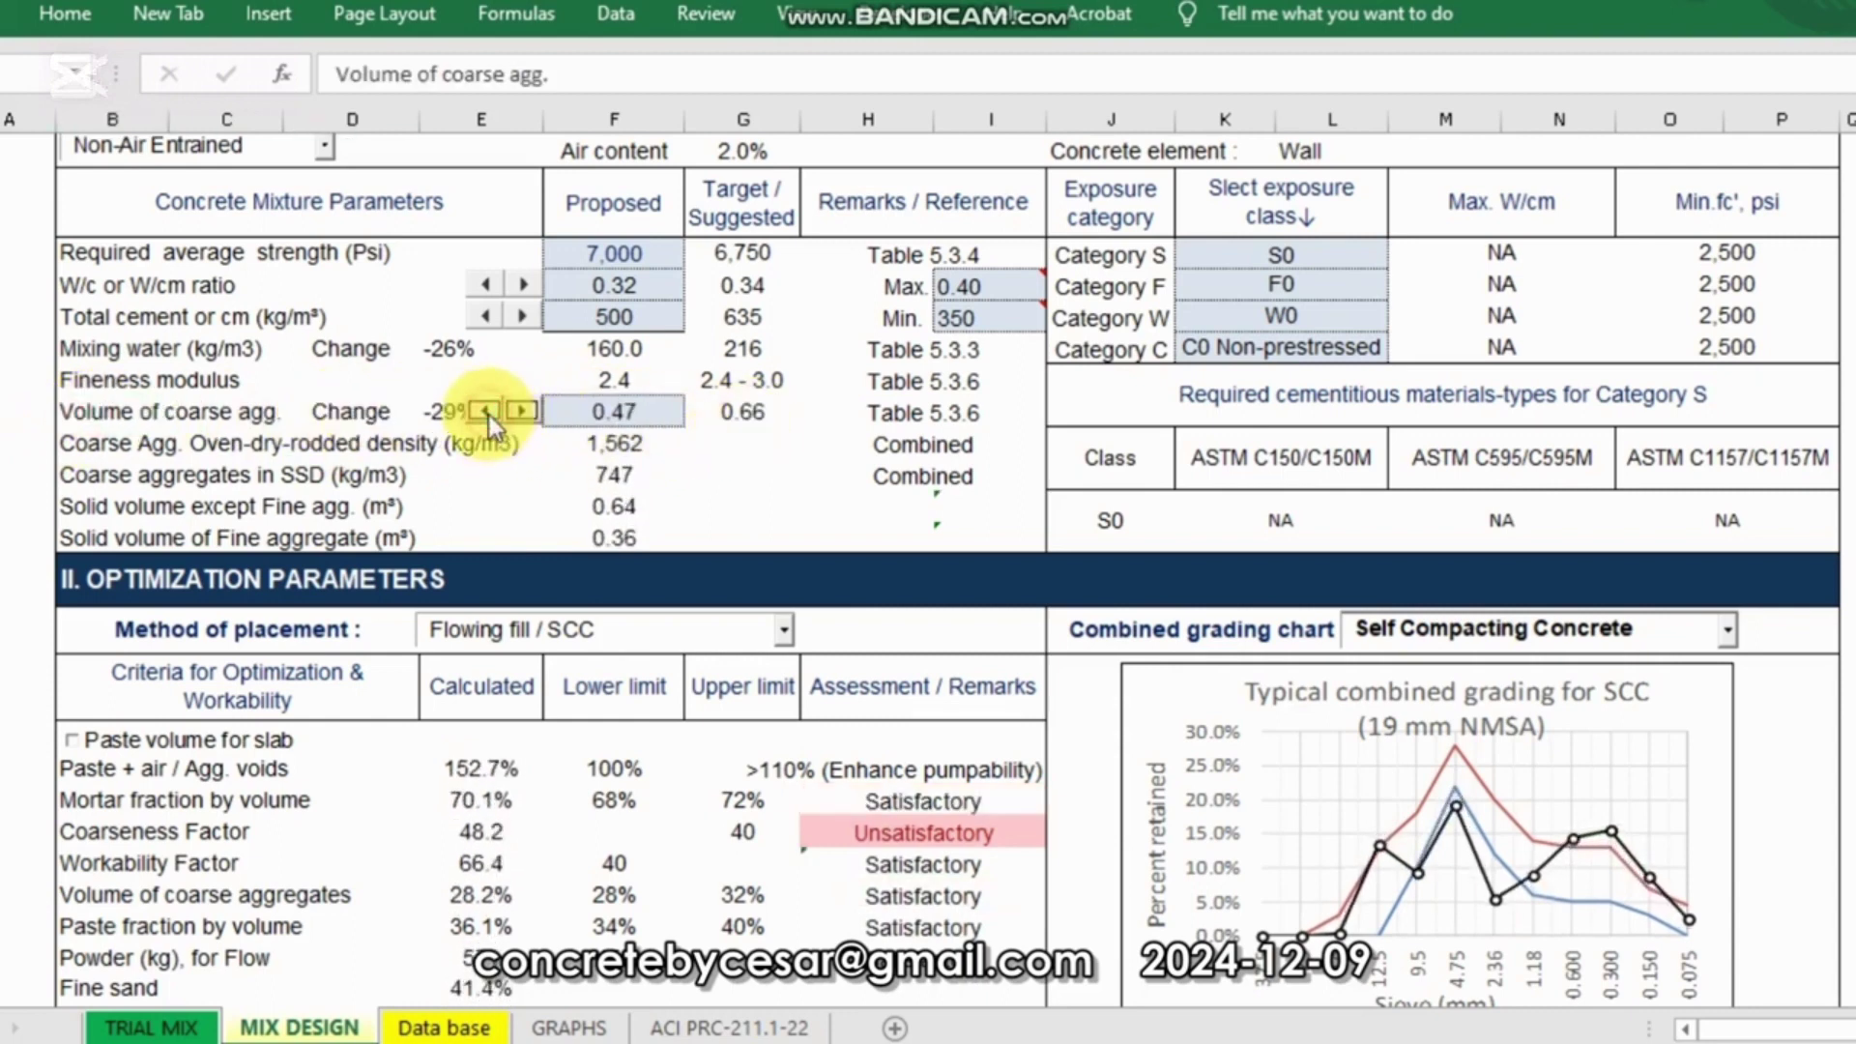
left_click(730, 504)
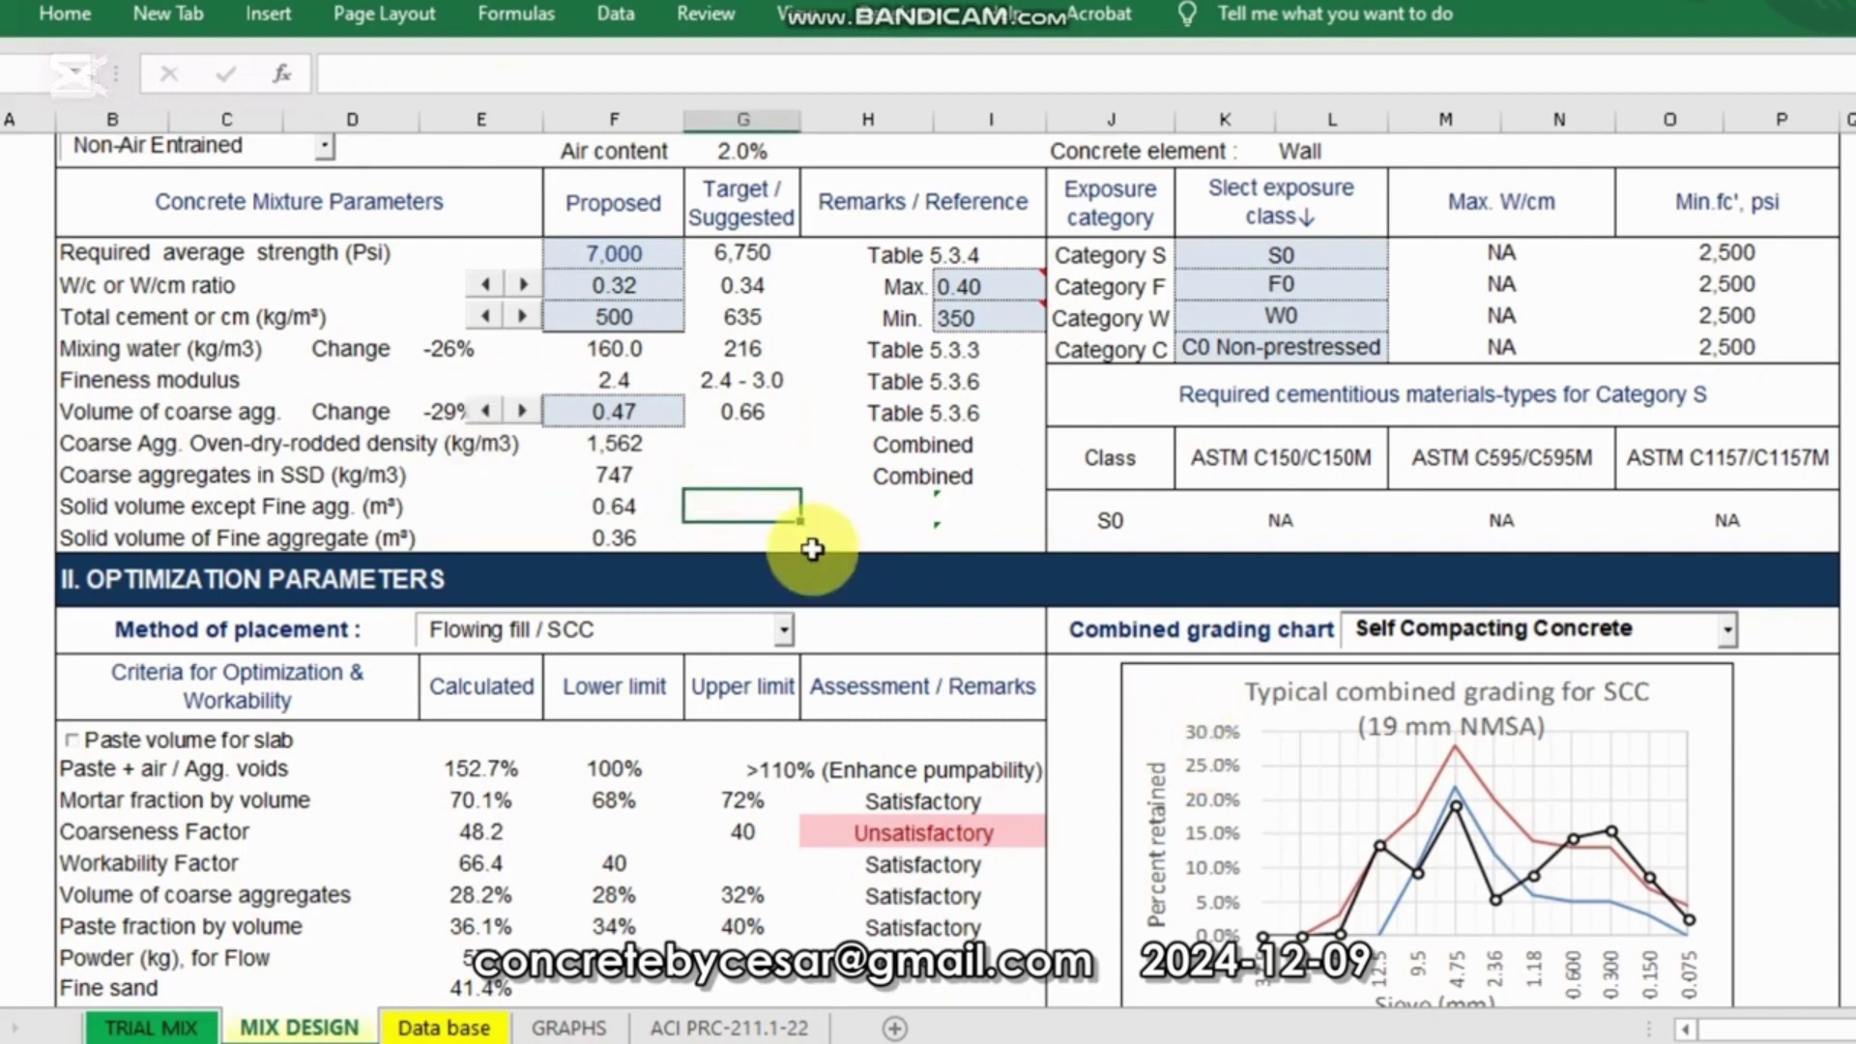
Step: Try a proposed coarse aggregate volume of 0.46 and return it to 0.47
left_click(763, 479)
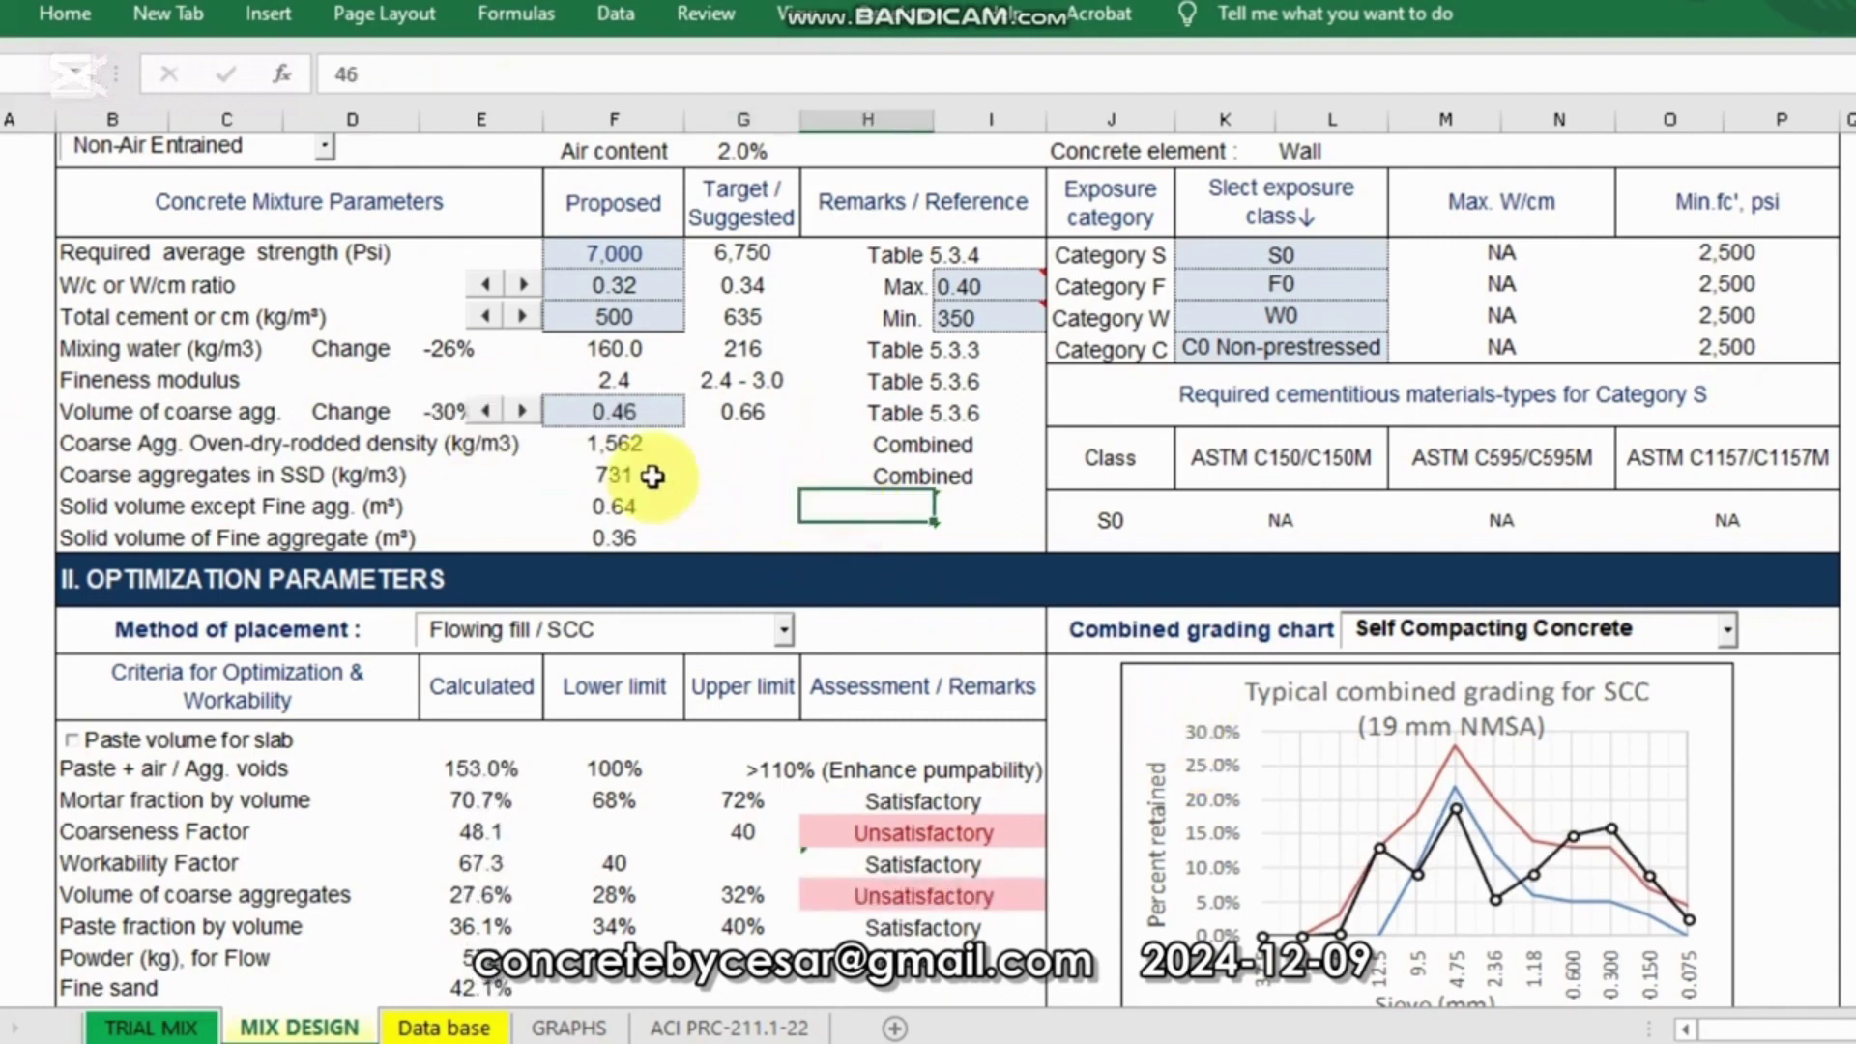
left_click(525, 406)
left_click(738, 498)
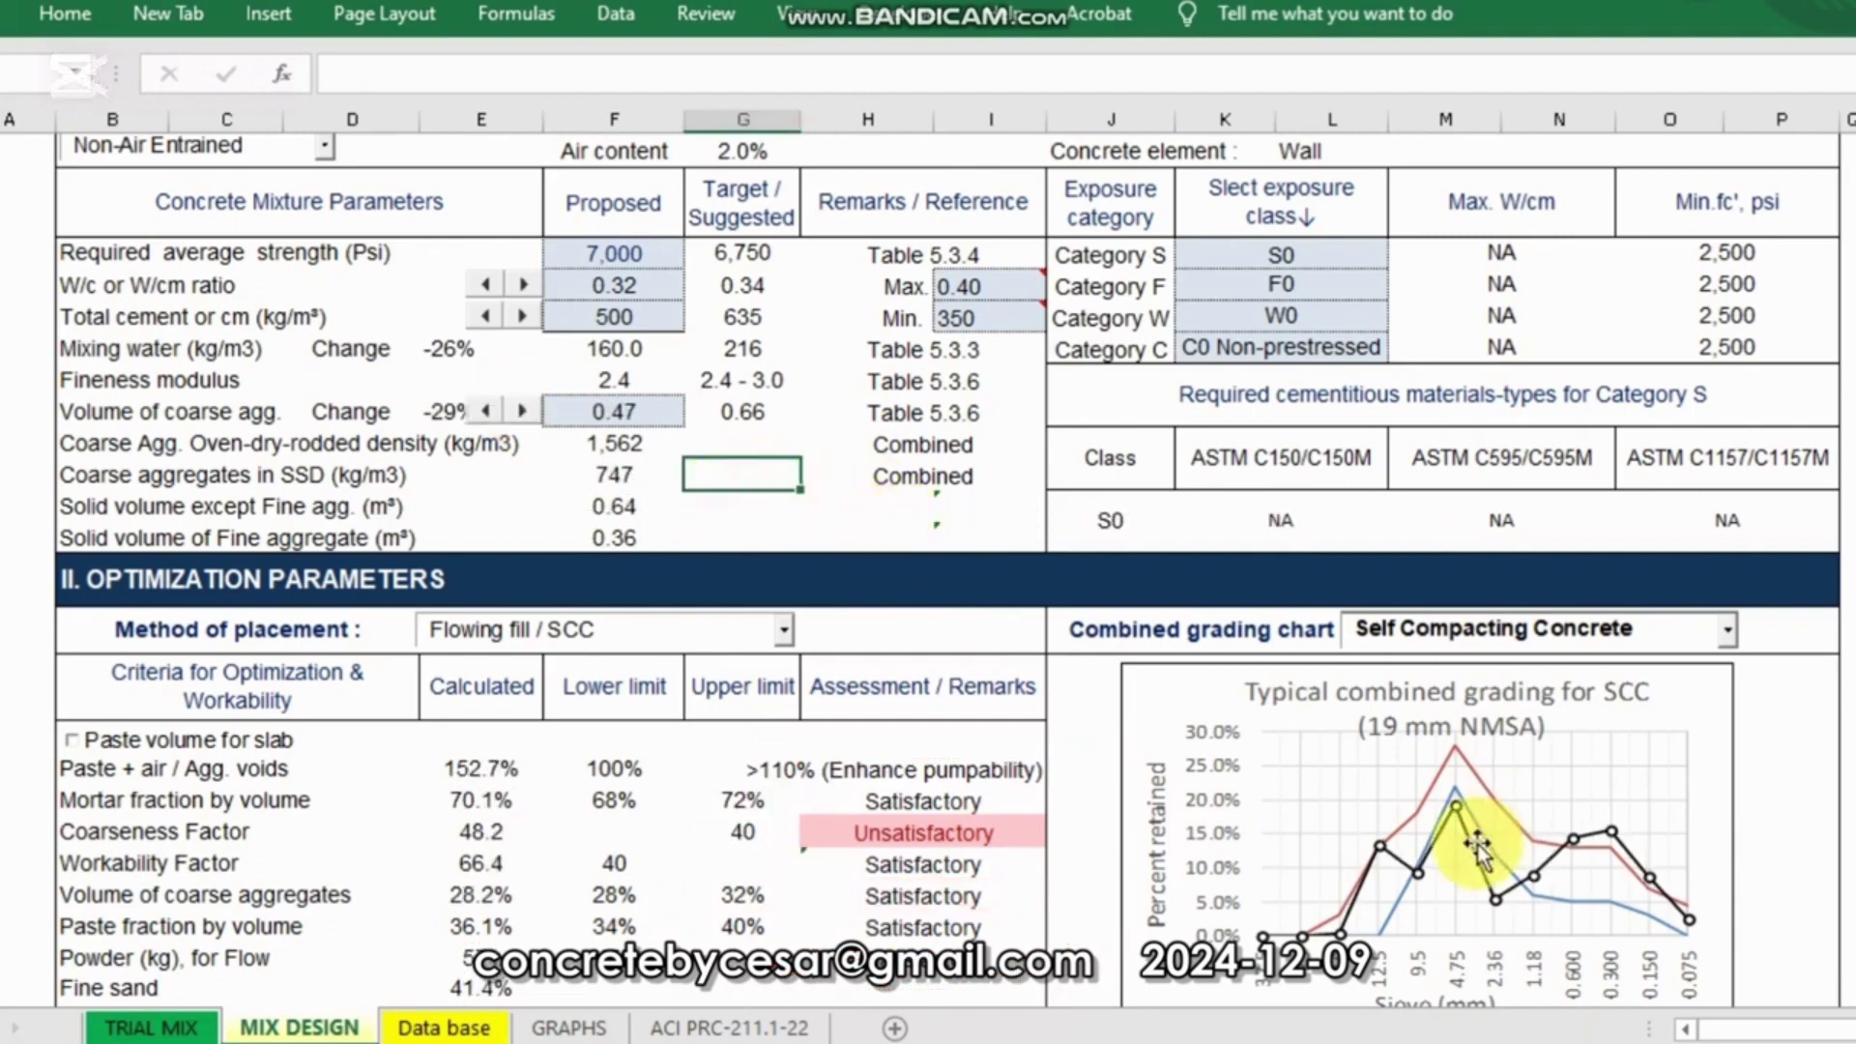
Step: Set the fine aggregate proportions to 20% crushed sand and 80% natural sand, and check the combined grading chart
scroll(1128, 761, "down", 5)
scroll(1208, 727, "down", 7)
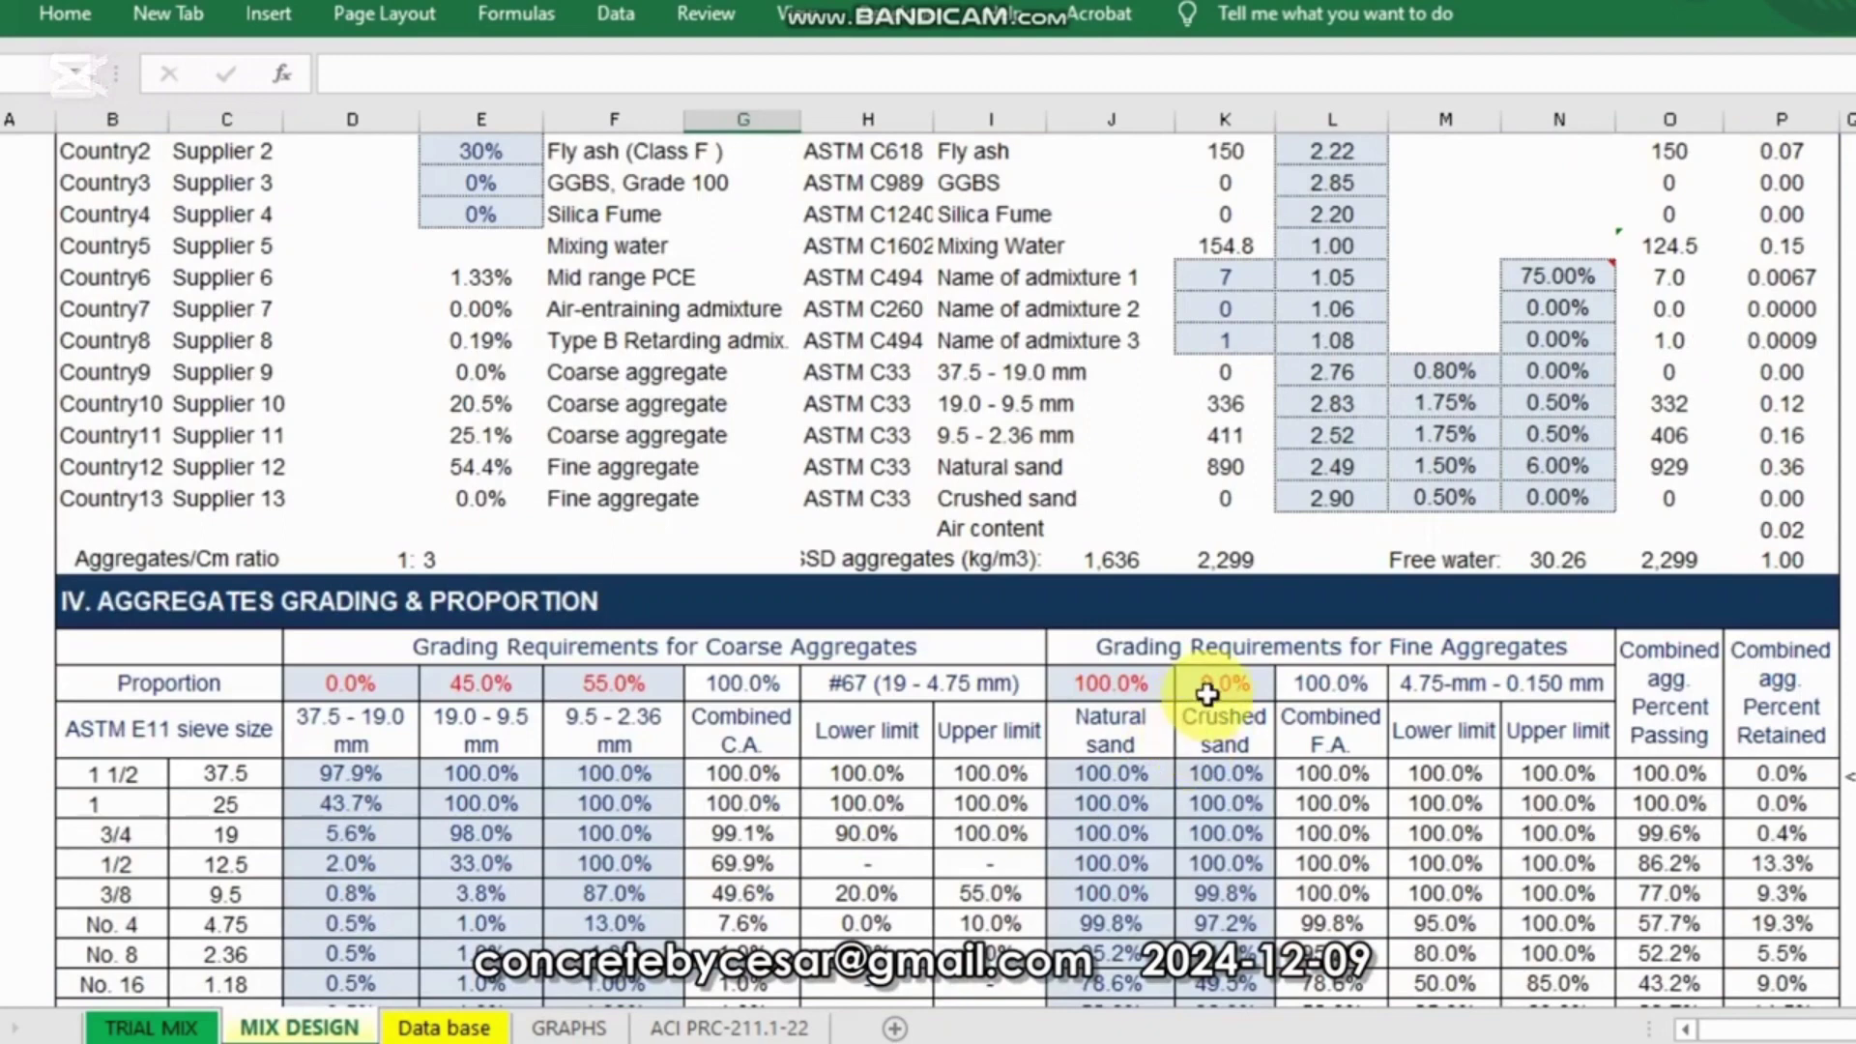
left_click(1208, 688)
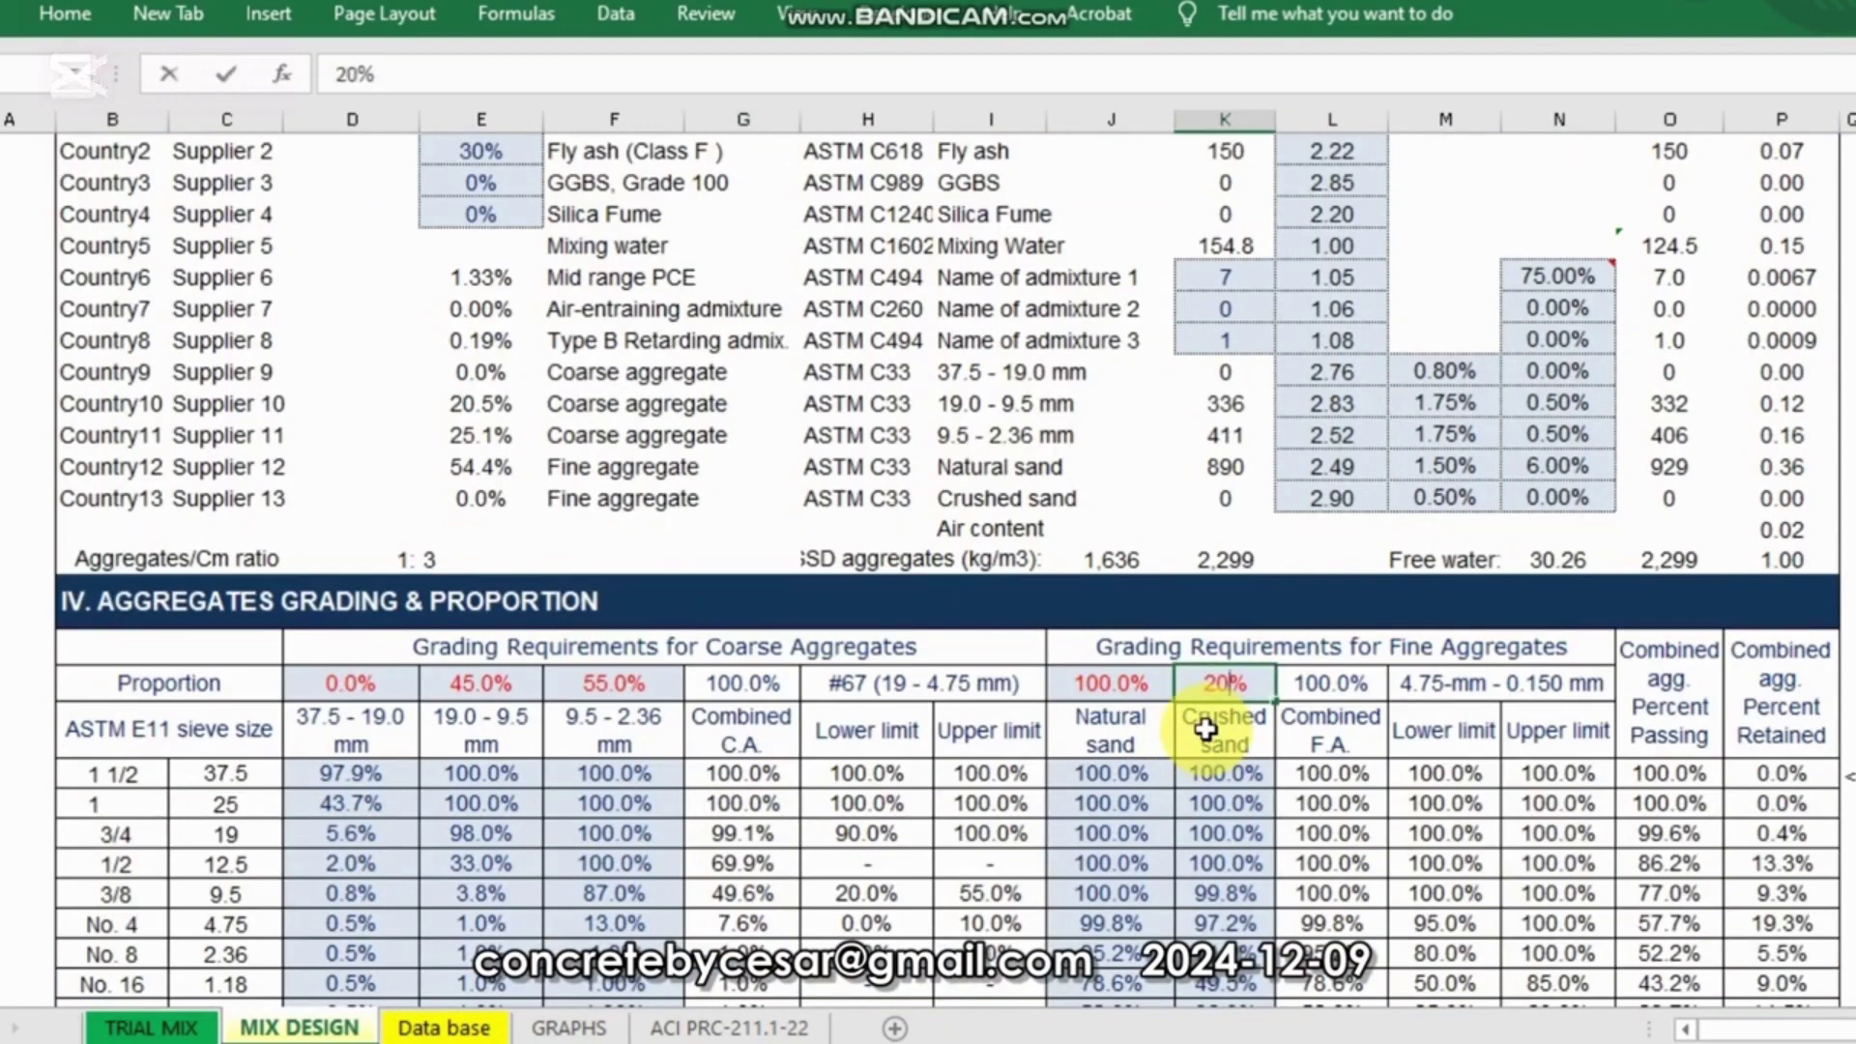
key("Left")
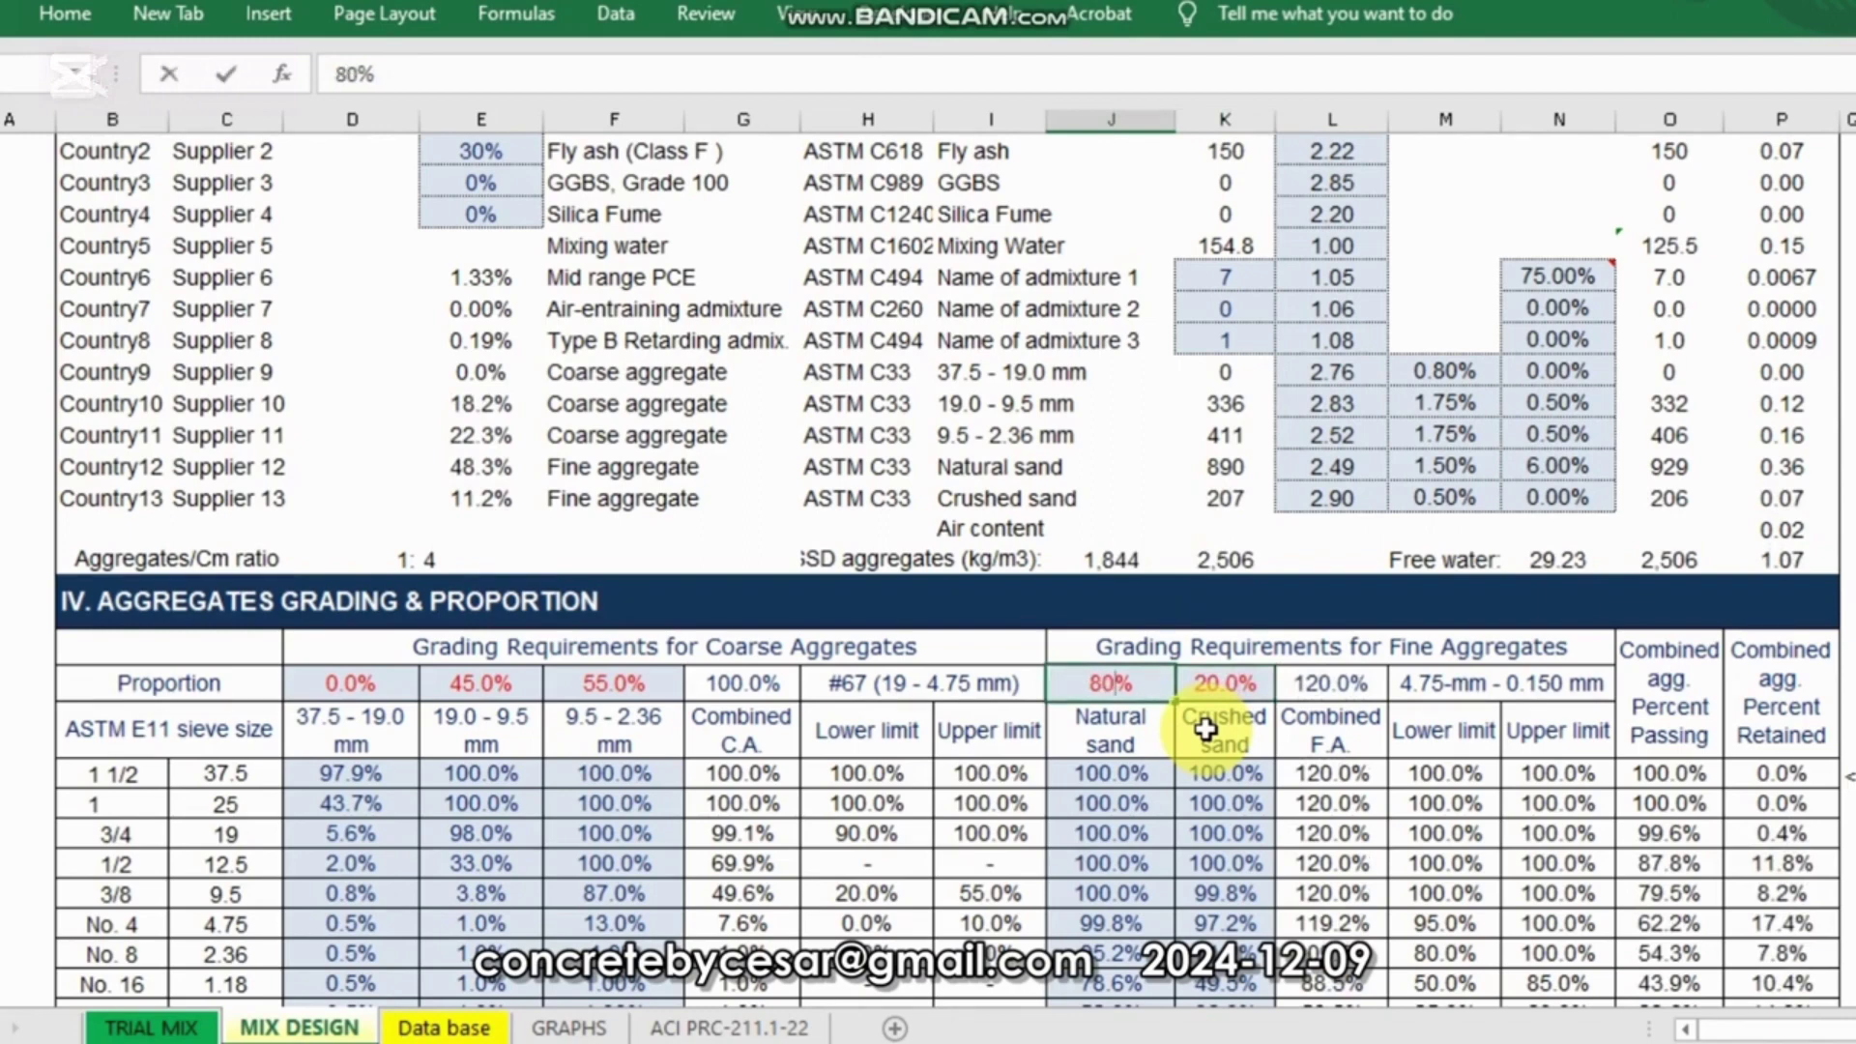
key("Return")
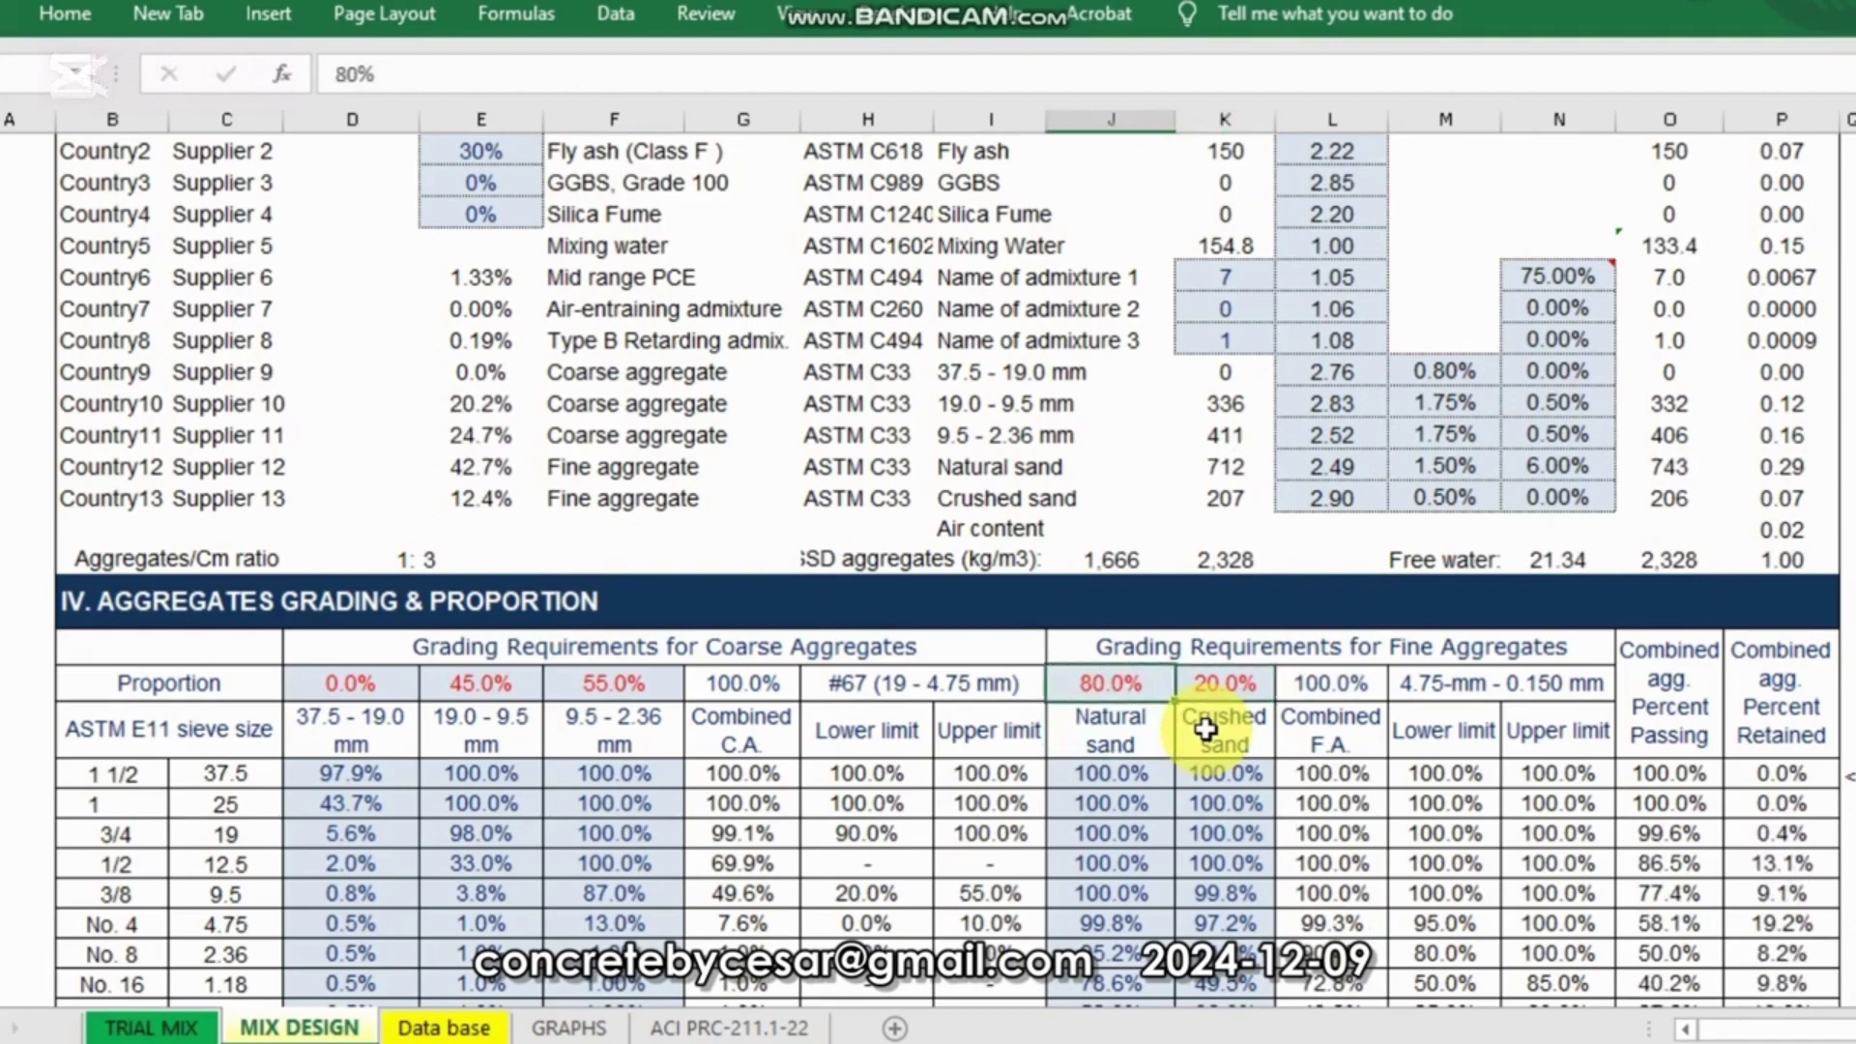
scroll(1296, 708, "up", 7)
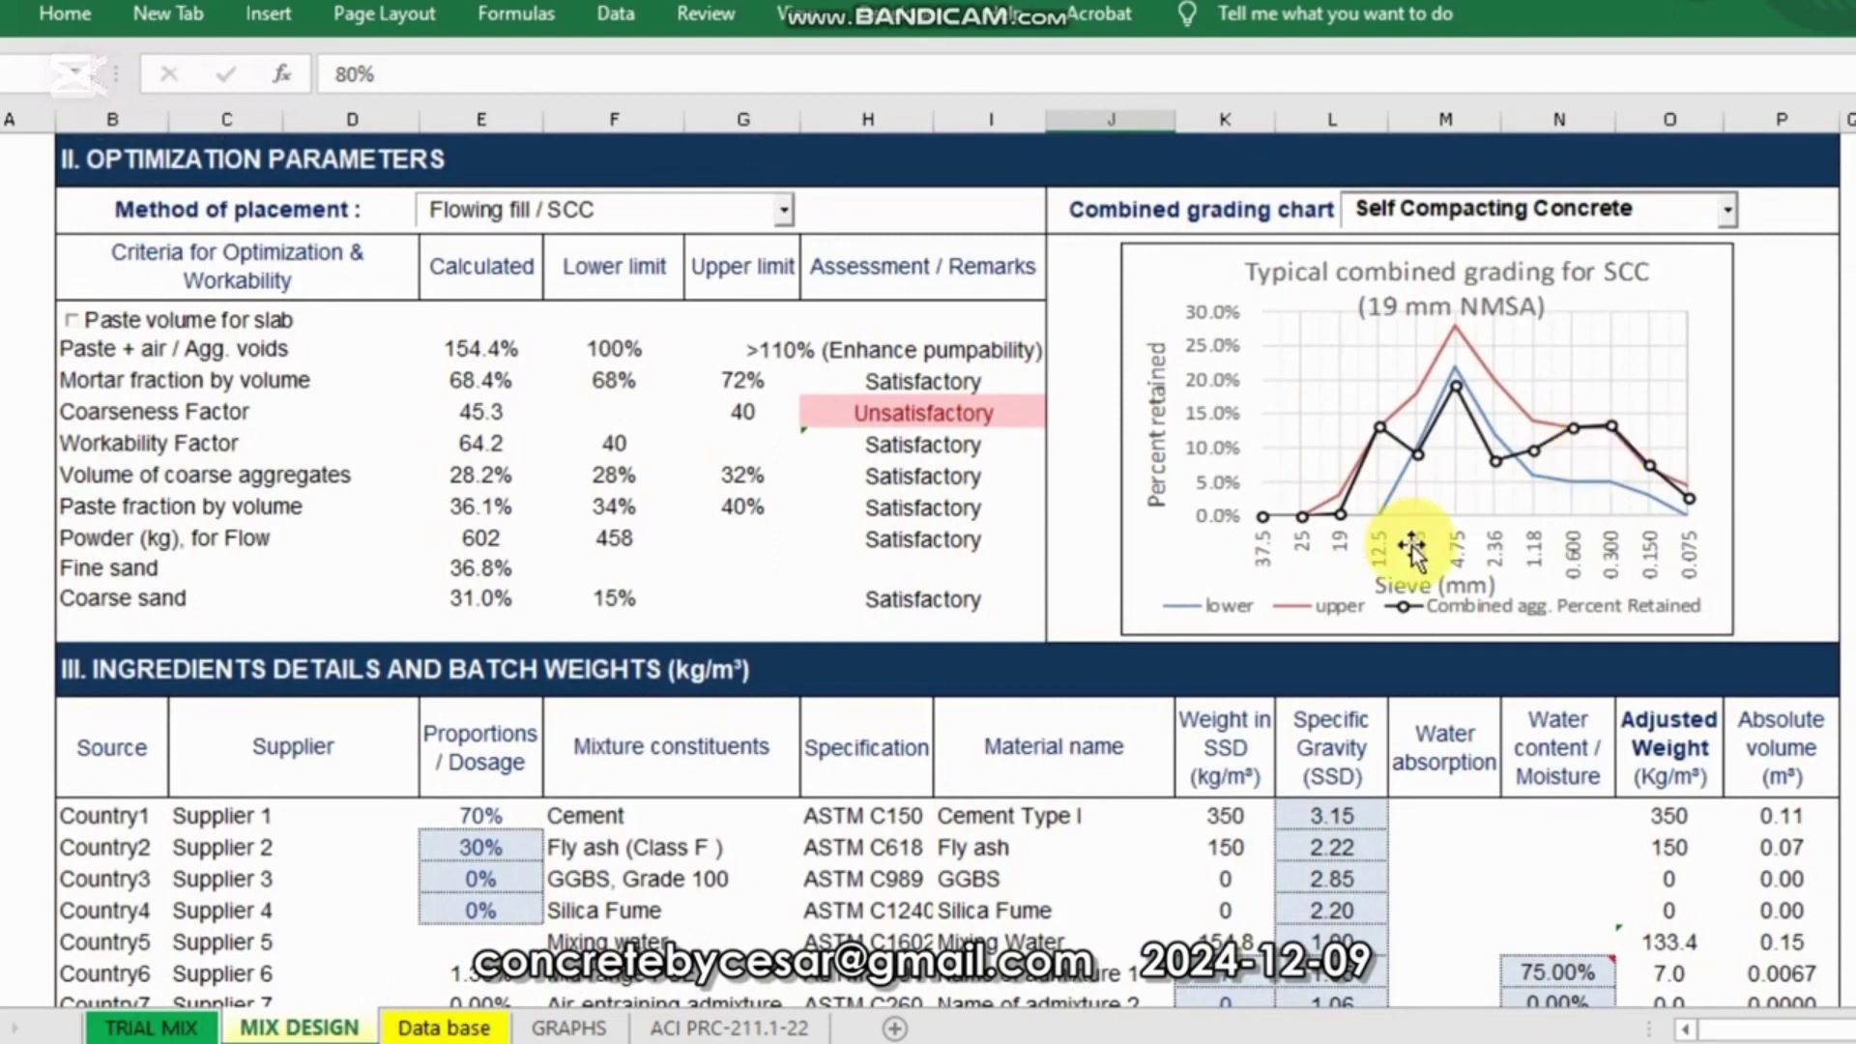
Step: Set the coarse aggregate proportions to 30% for 19.0 - 9.5 mm and 70% for 9.5 - 2.36 mm, and check the optimization assessments
scroll(819, 369, "down", 2)
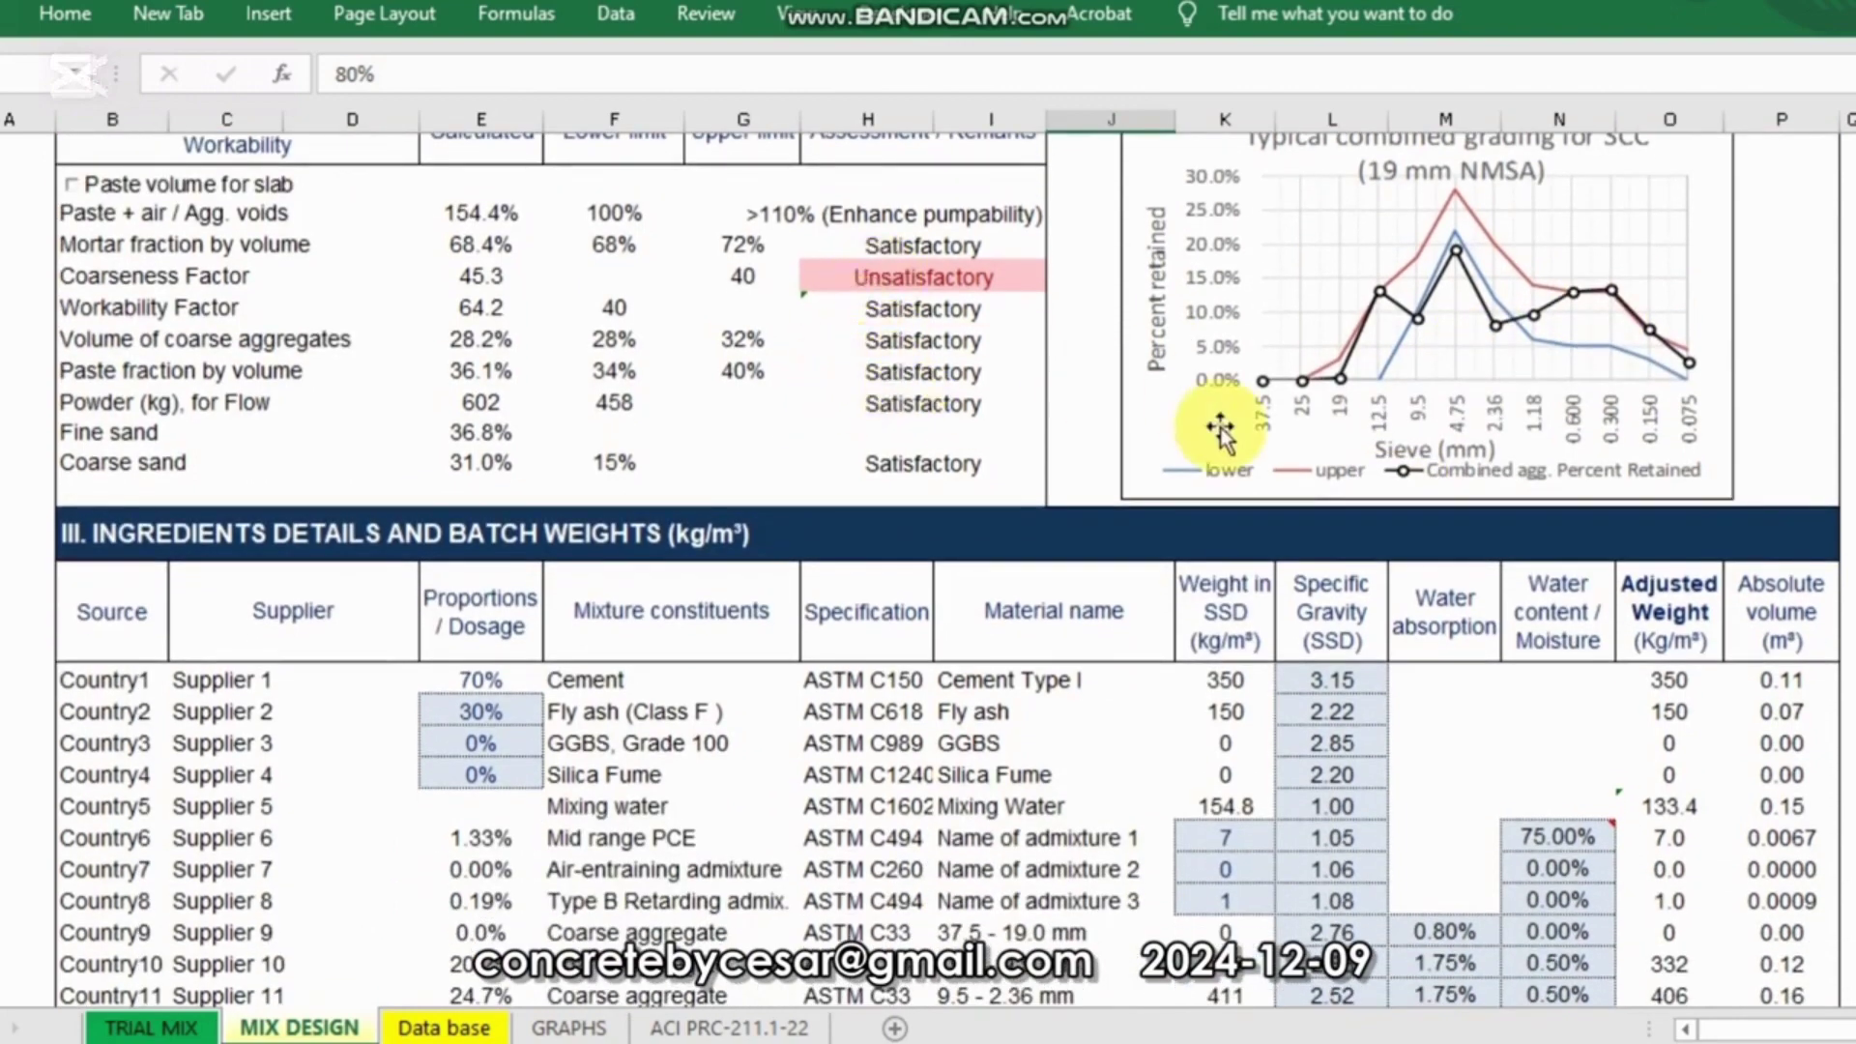
scroll(1019, 493, "down", 2)
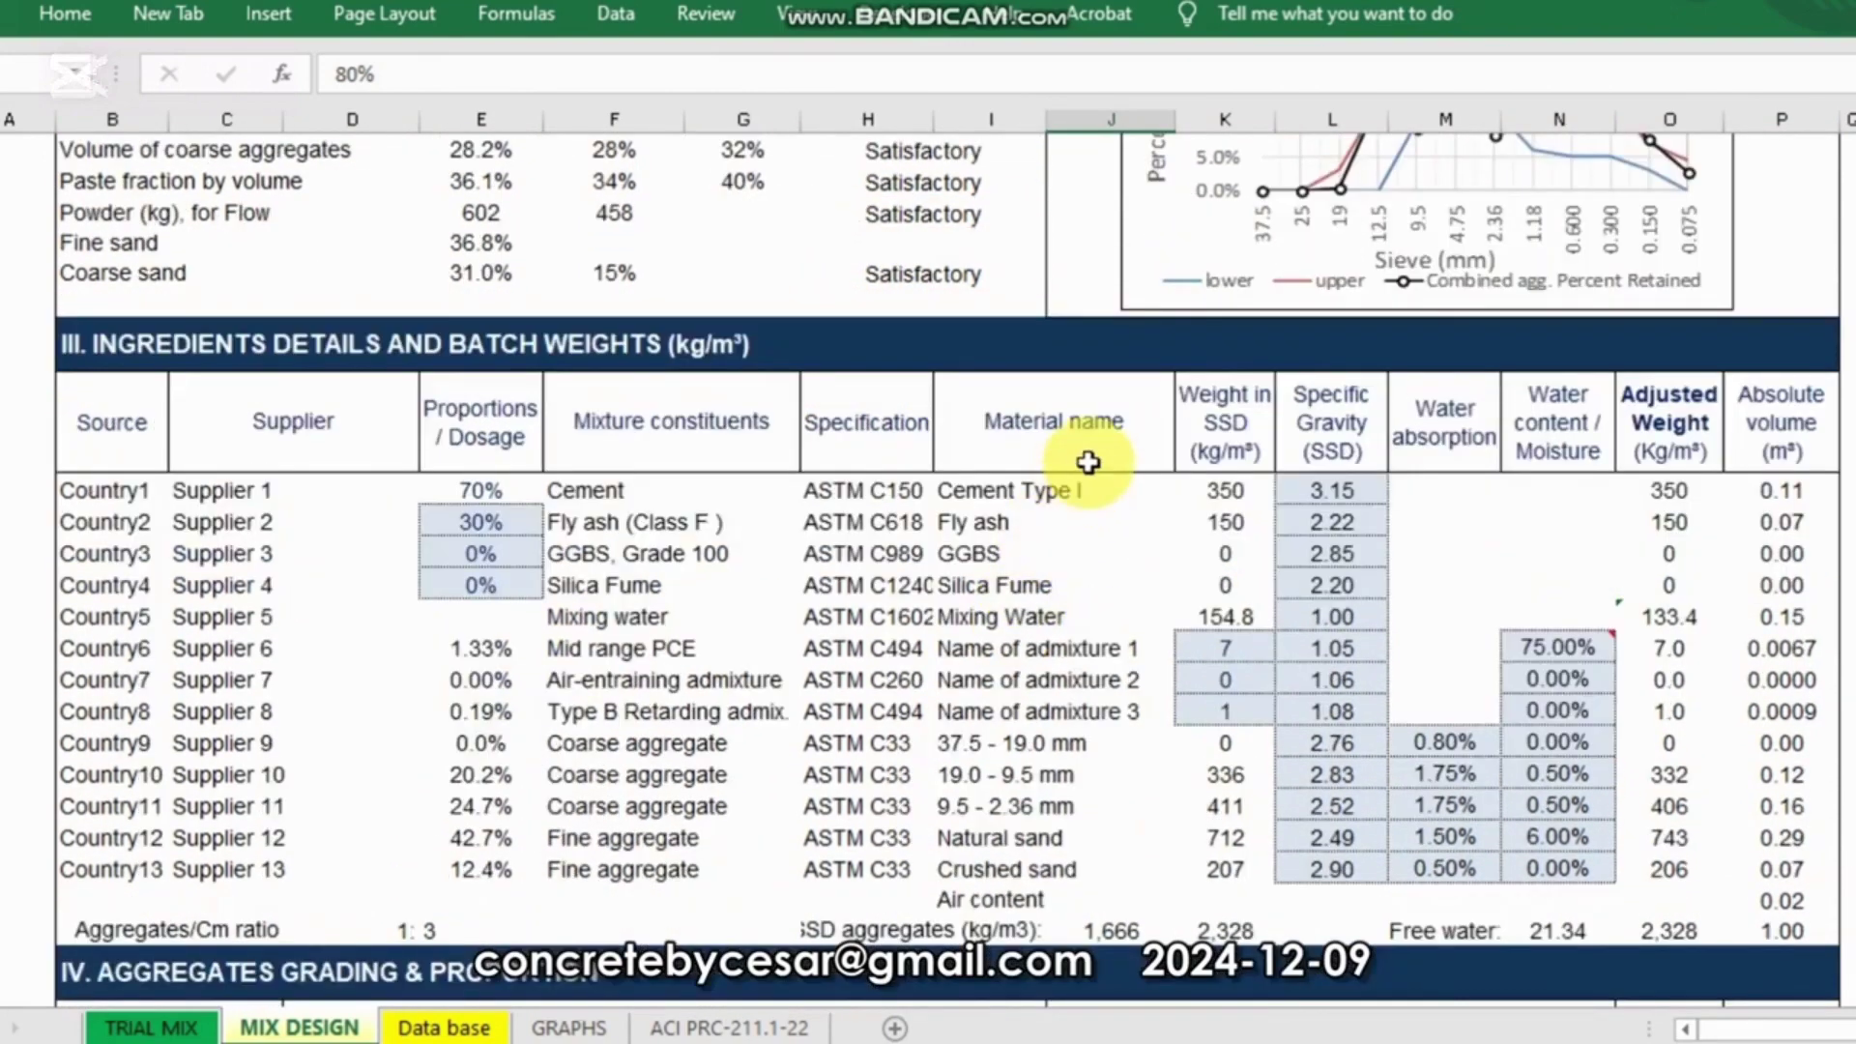
scroll(1073, 445, "up", 2)
scroll(807, 786, "down", 6)
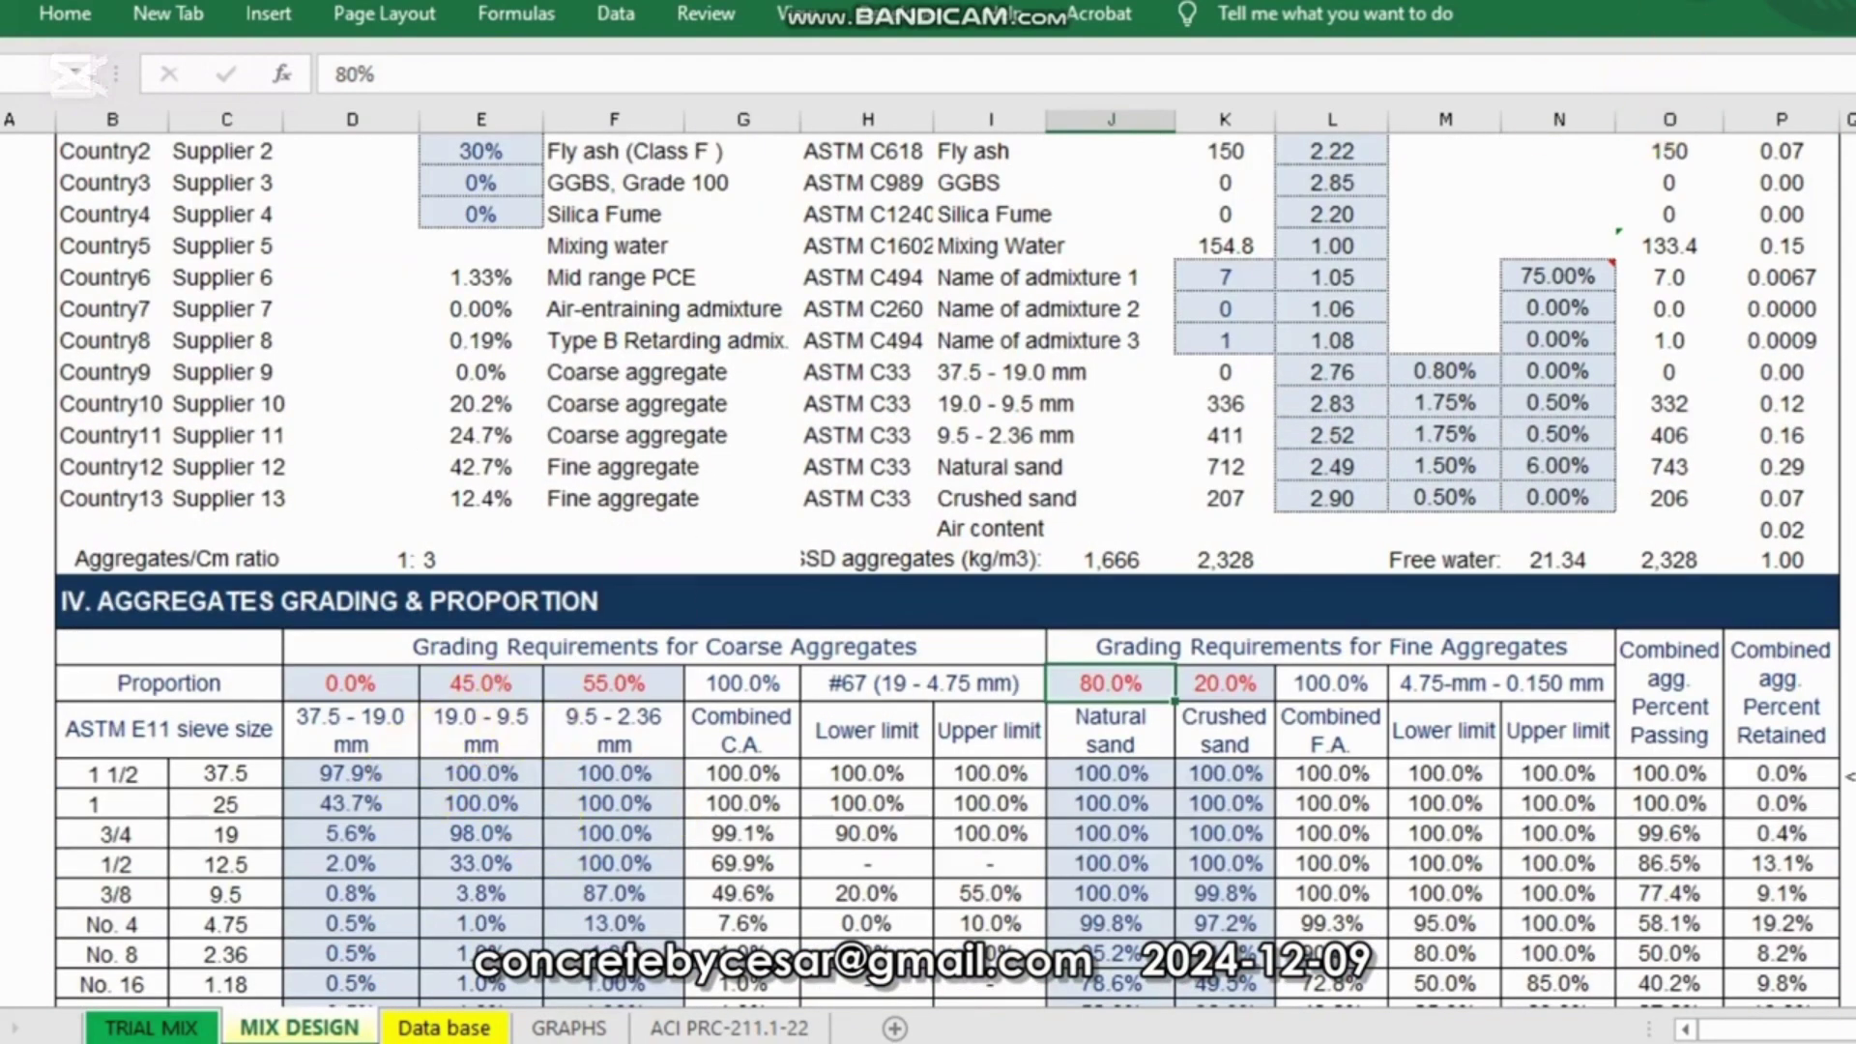
left_click(328, 1031)
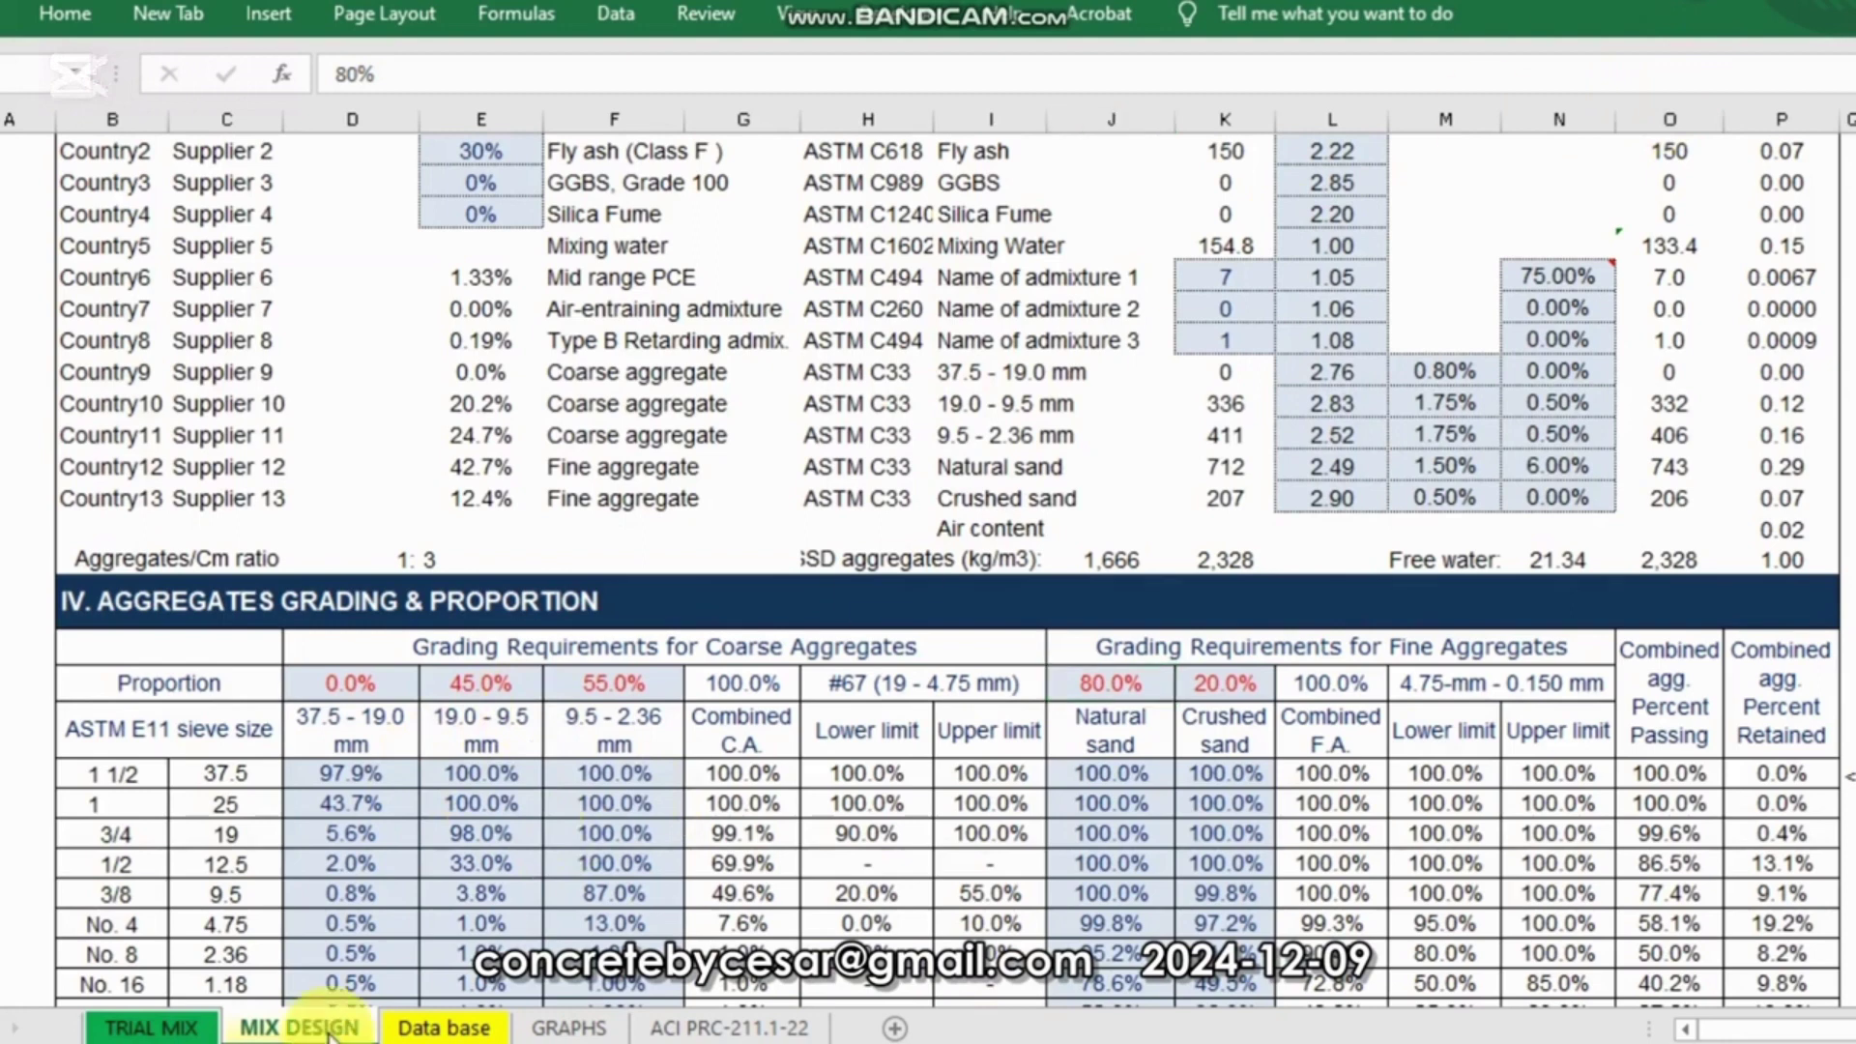
left_click(481, 684)
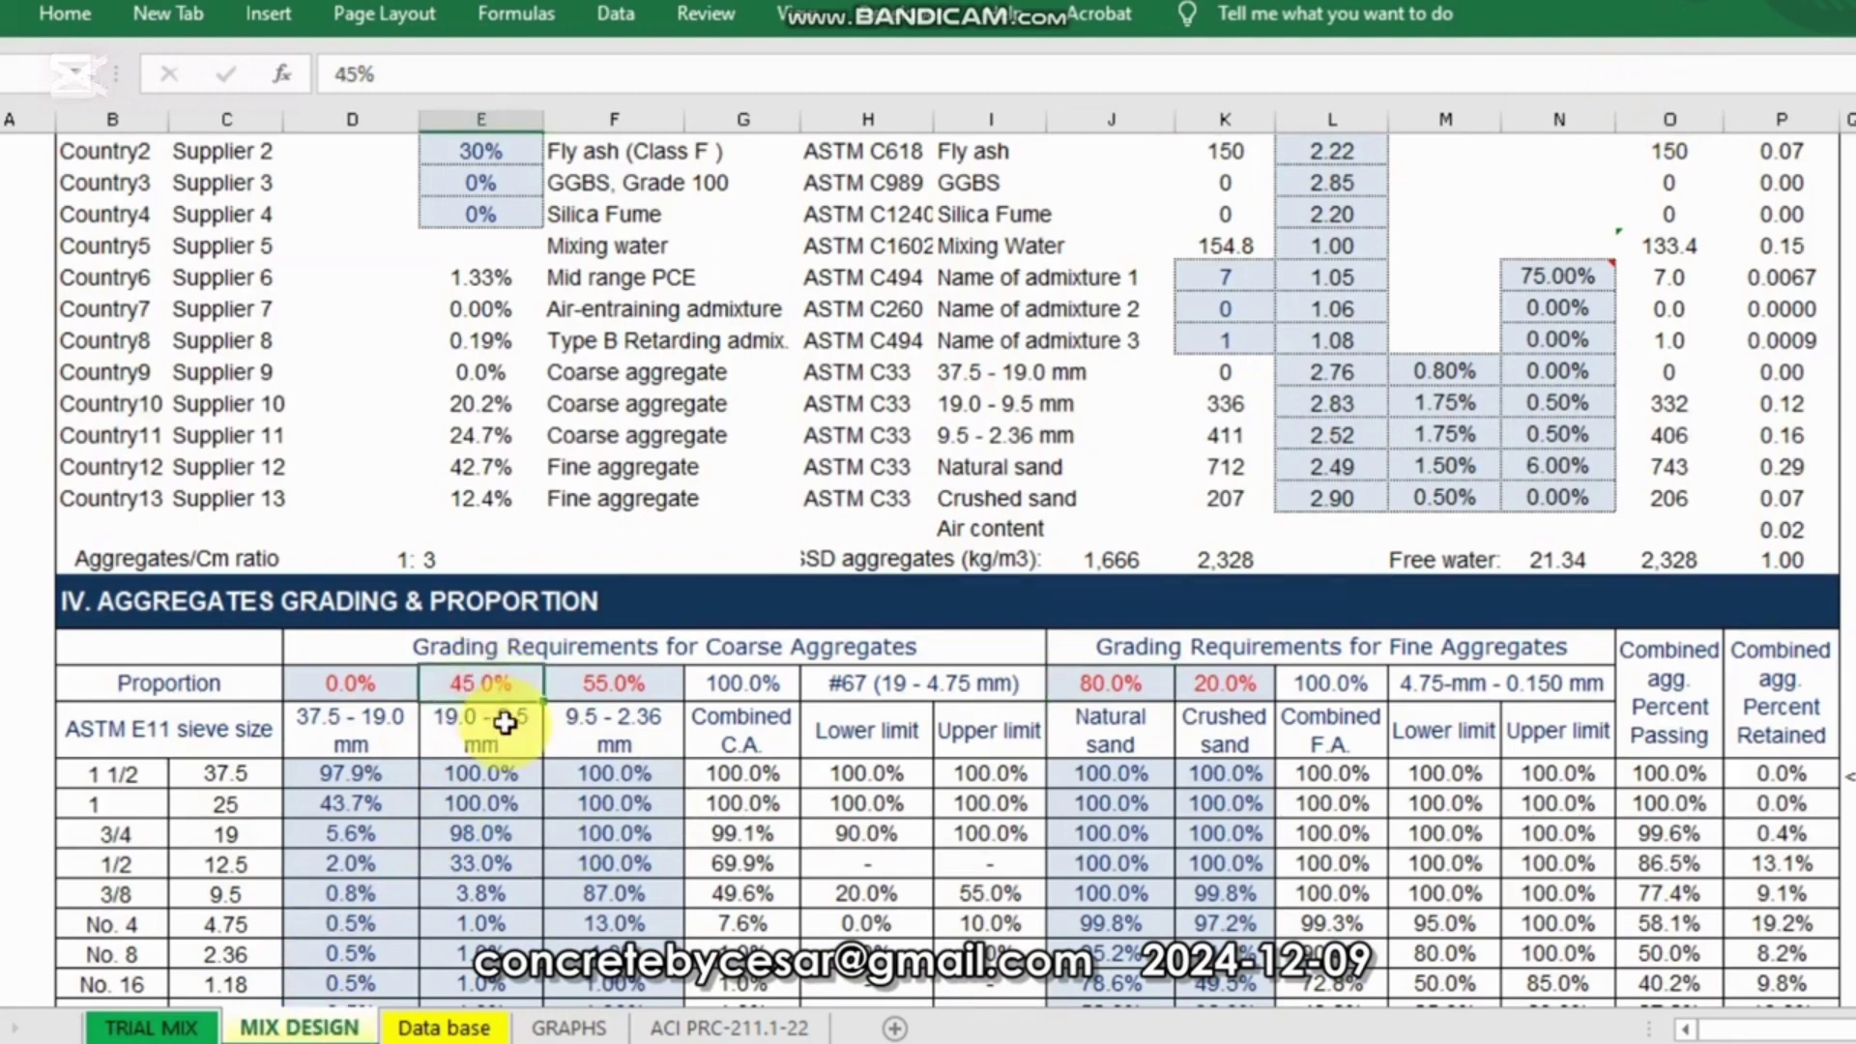
type("30")
key("Tab")
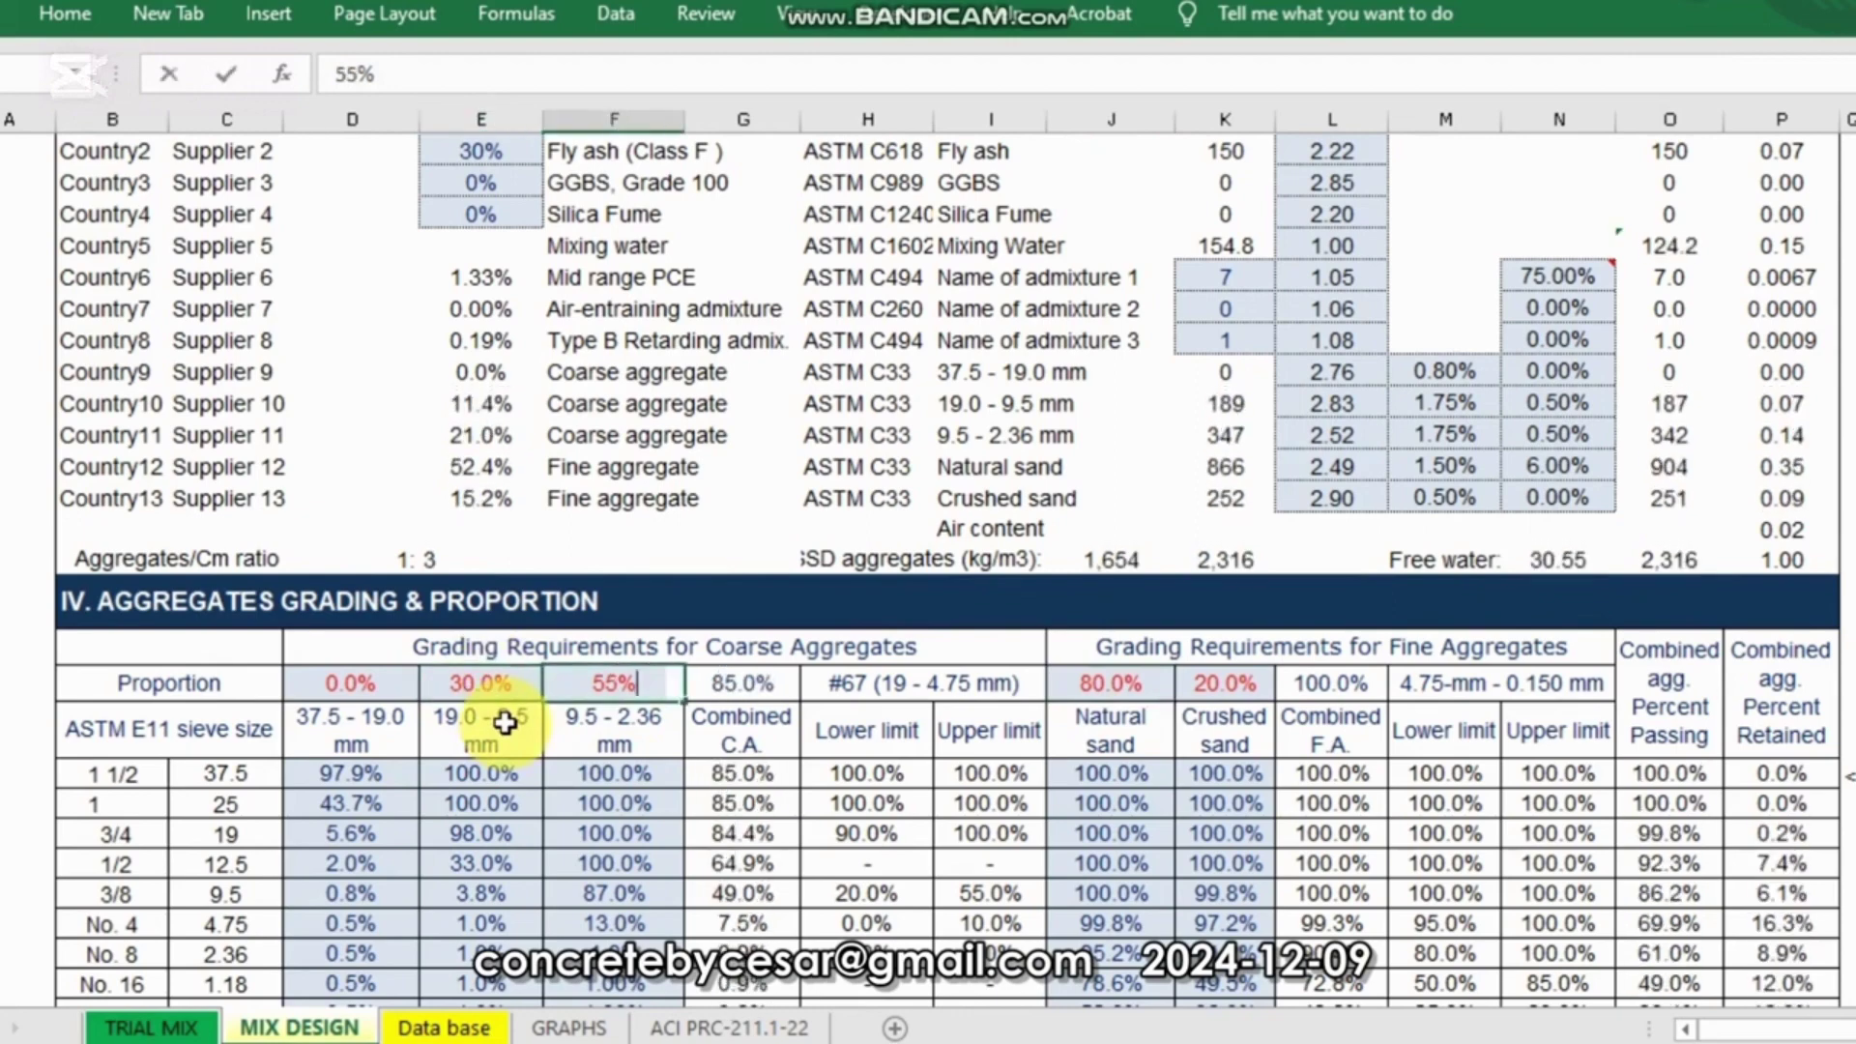
key("Tab")
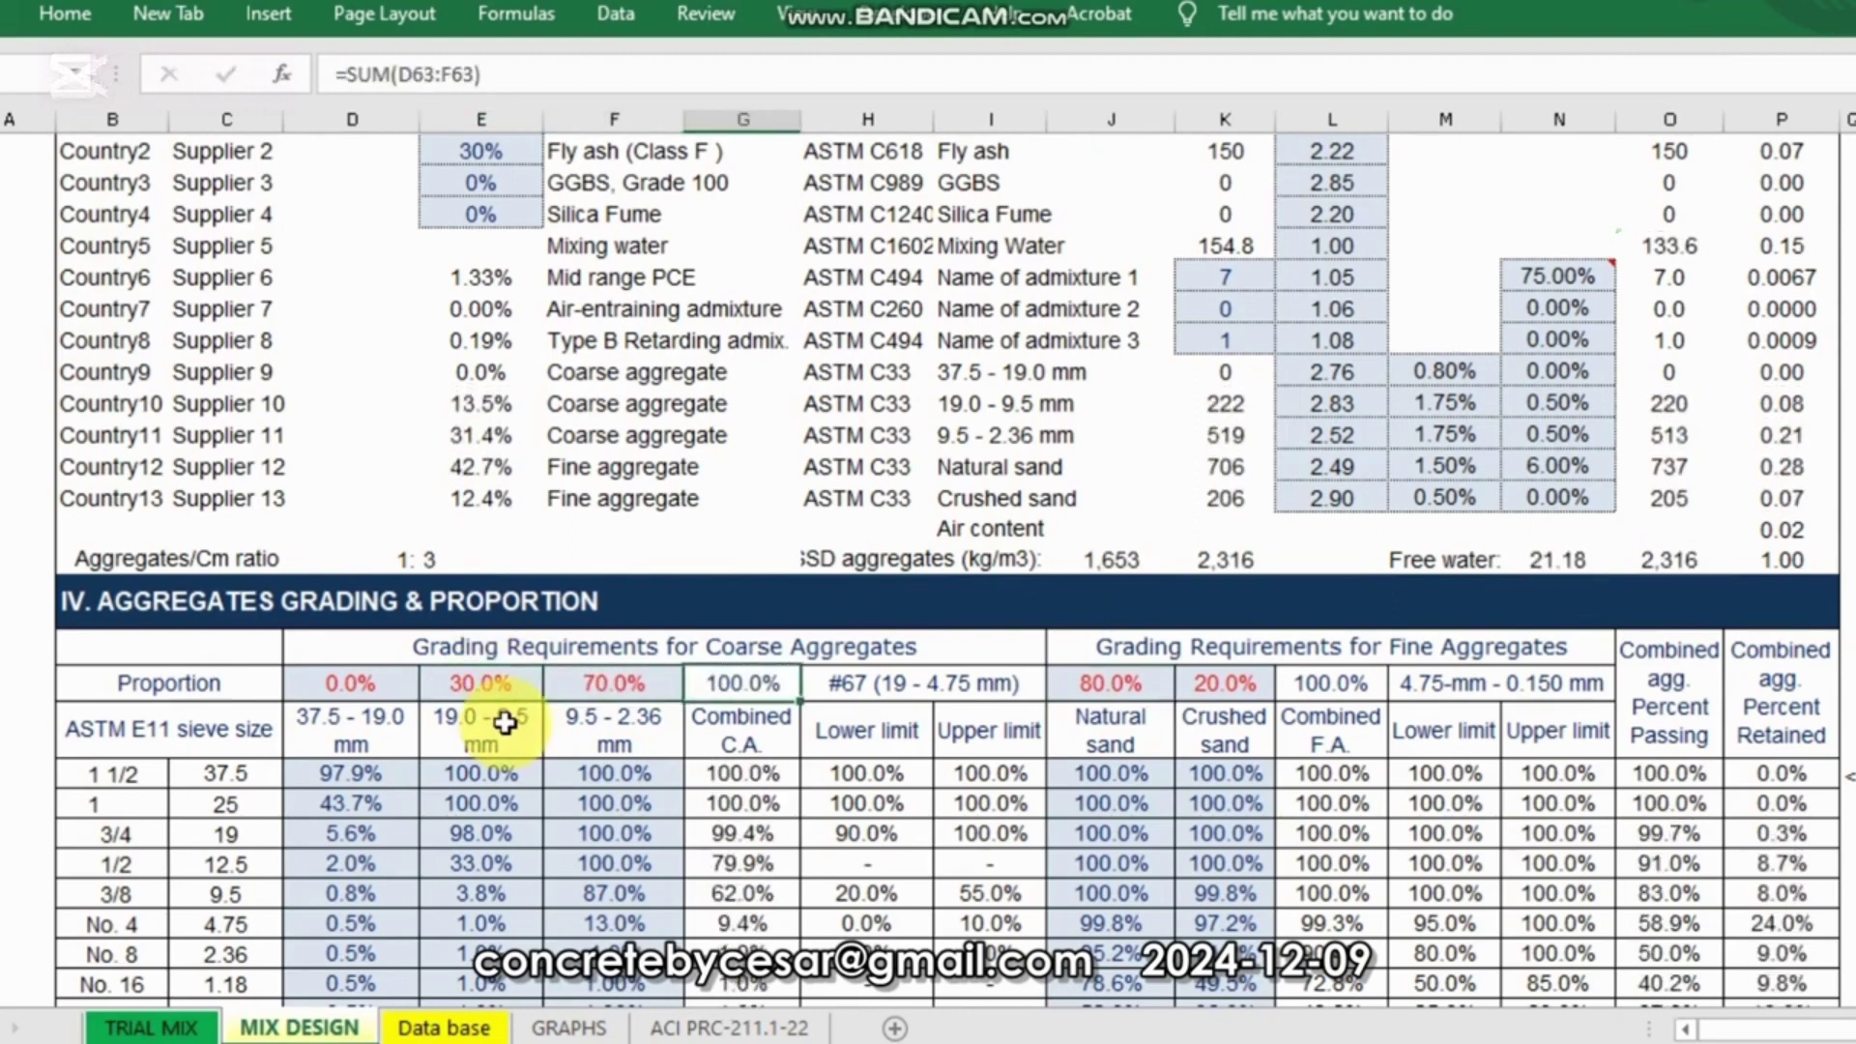
scroll(504, 723, "up", 7)
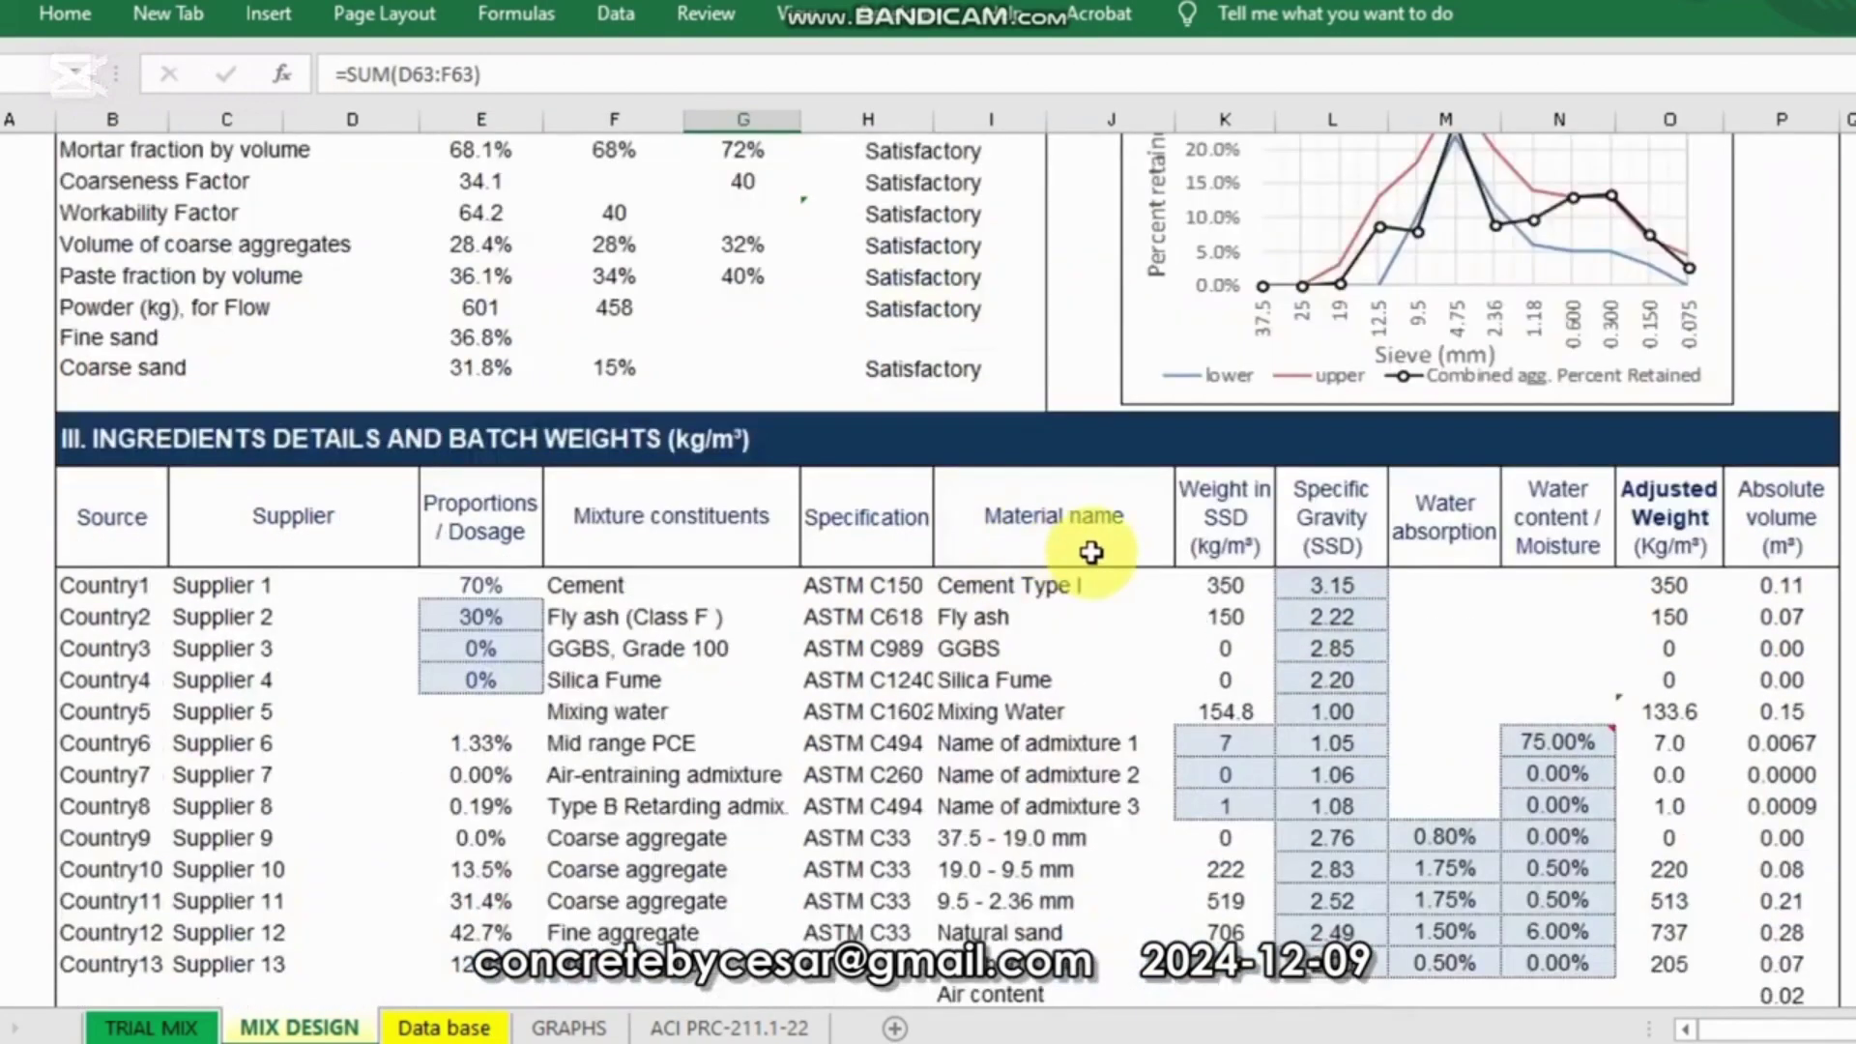
Step: Set the coarse aggregate proportions to 23% for 19.0 - 9.5 mm and 77% for 9.5 - 2.36 mm, and check the combined grading chart
scroll(600, 786, "down", 5)
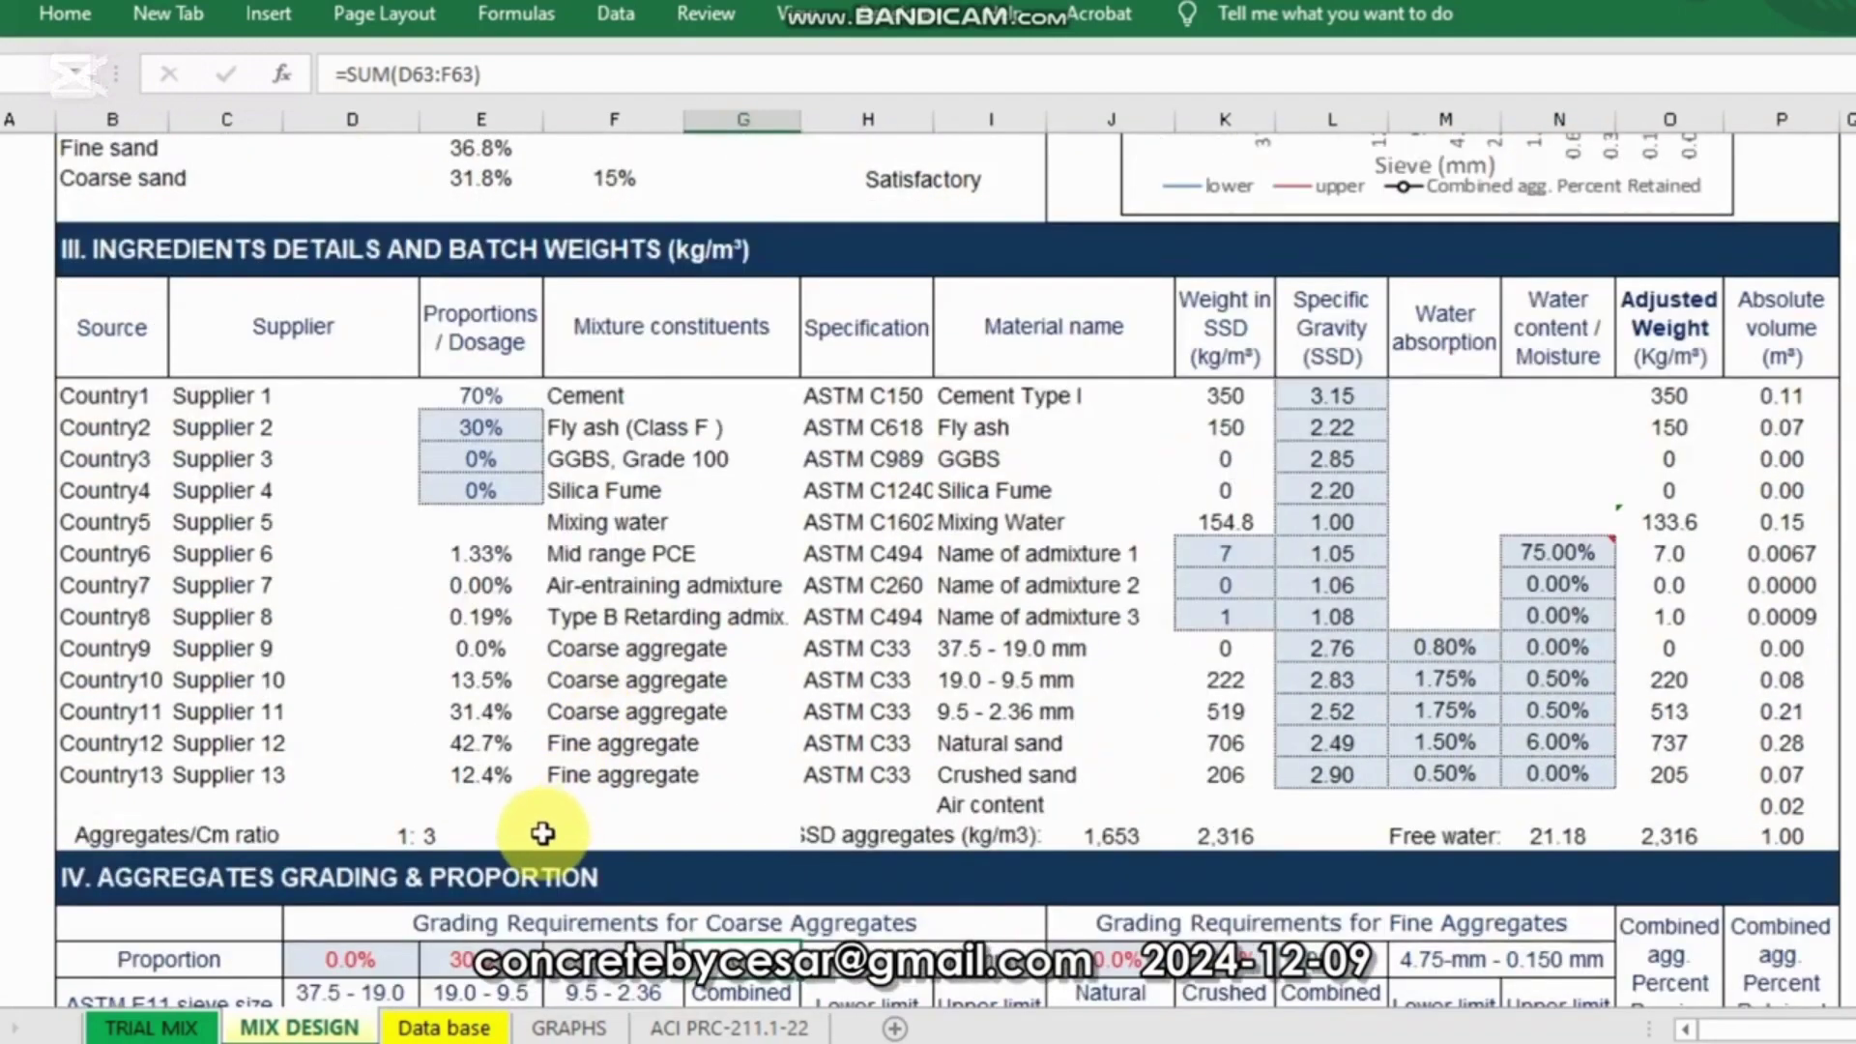
left_click(467, 952)
scroll(602, 887, "down", 1)
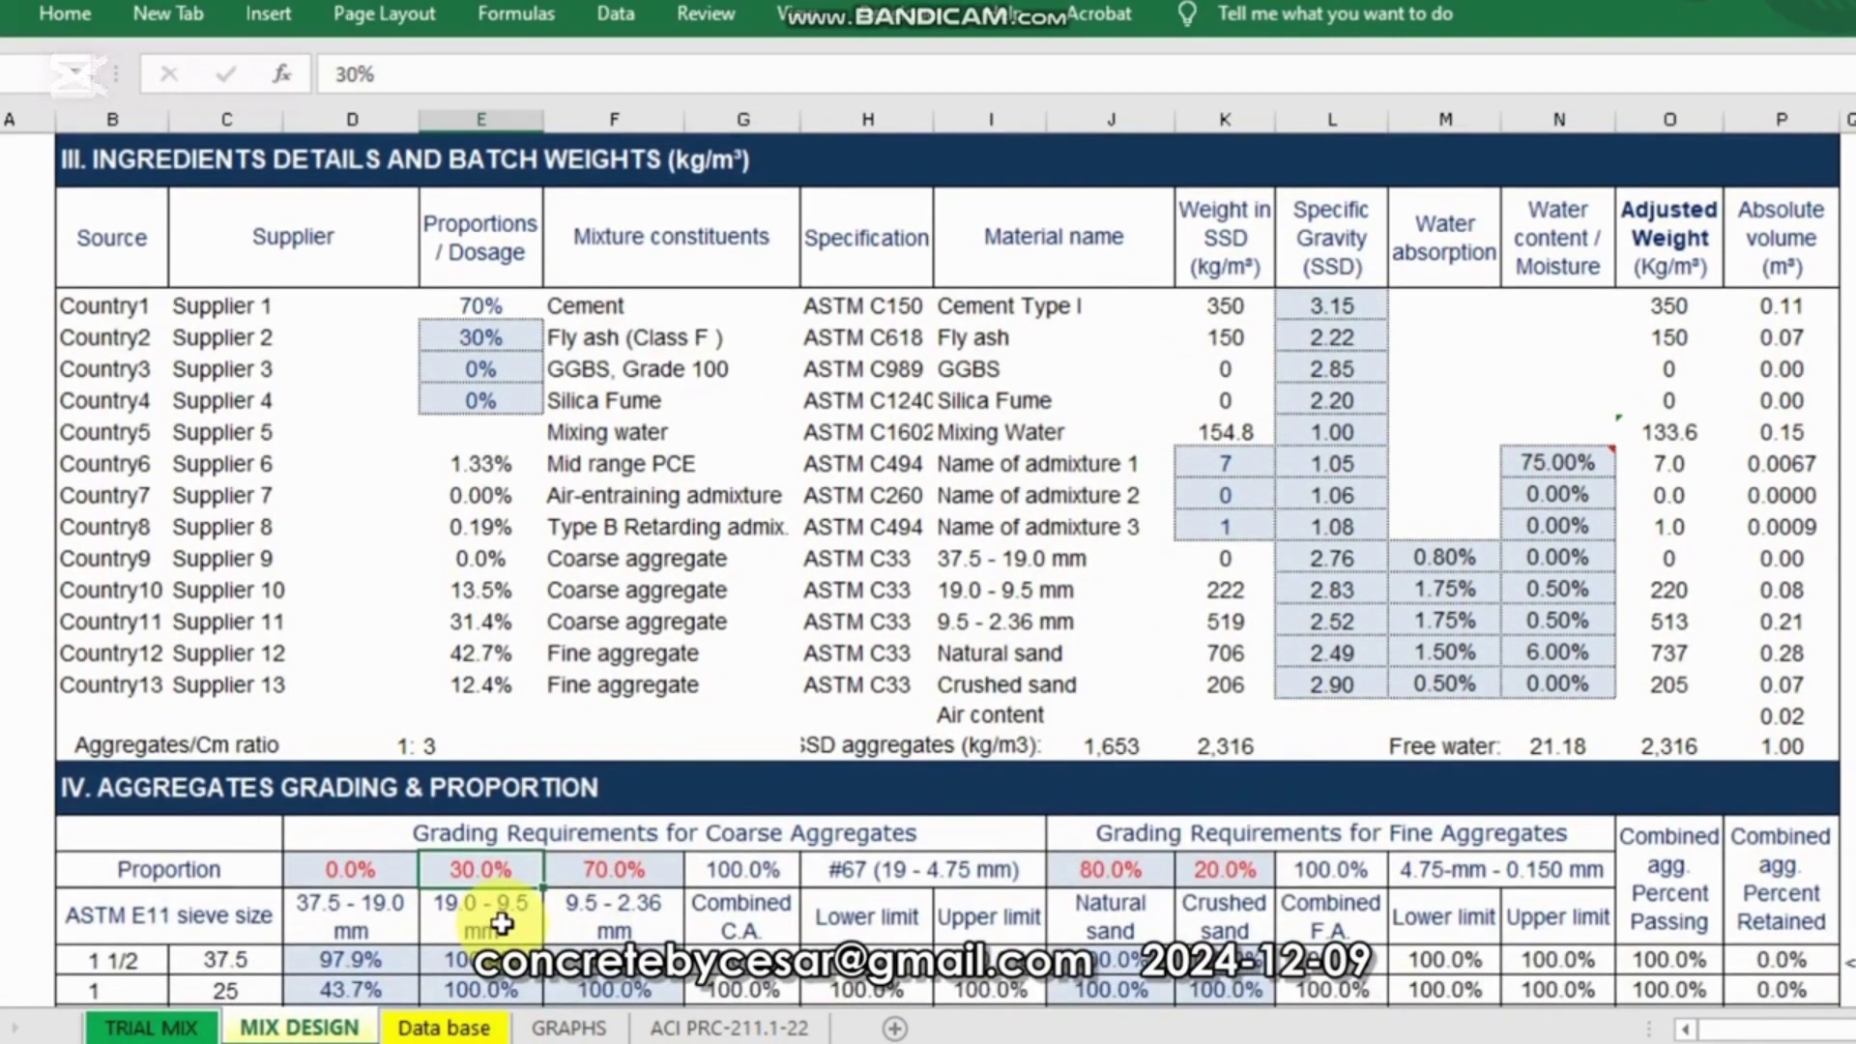
type("23")
key("Tab")
type("7")
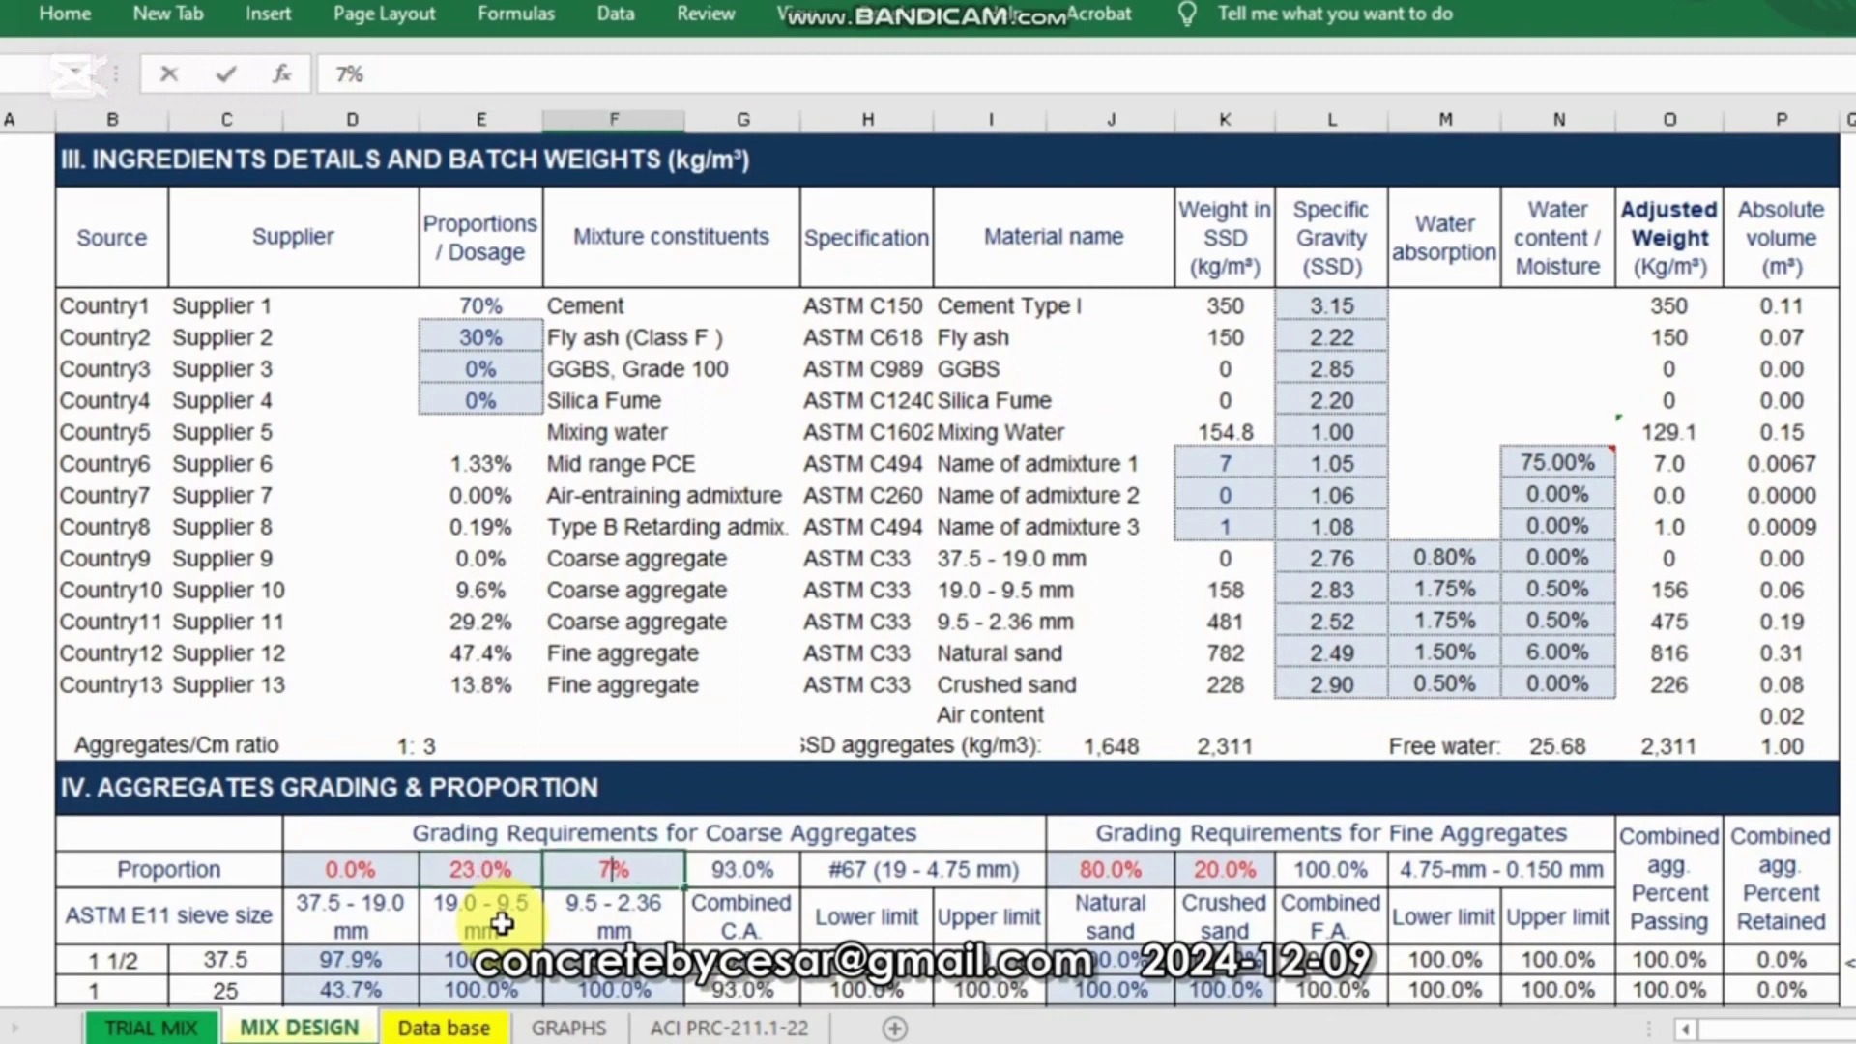
type("7")
key("Tab")
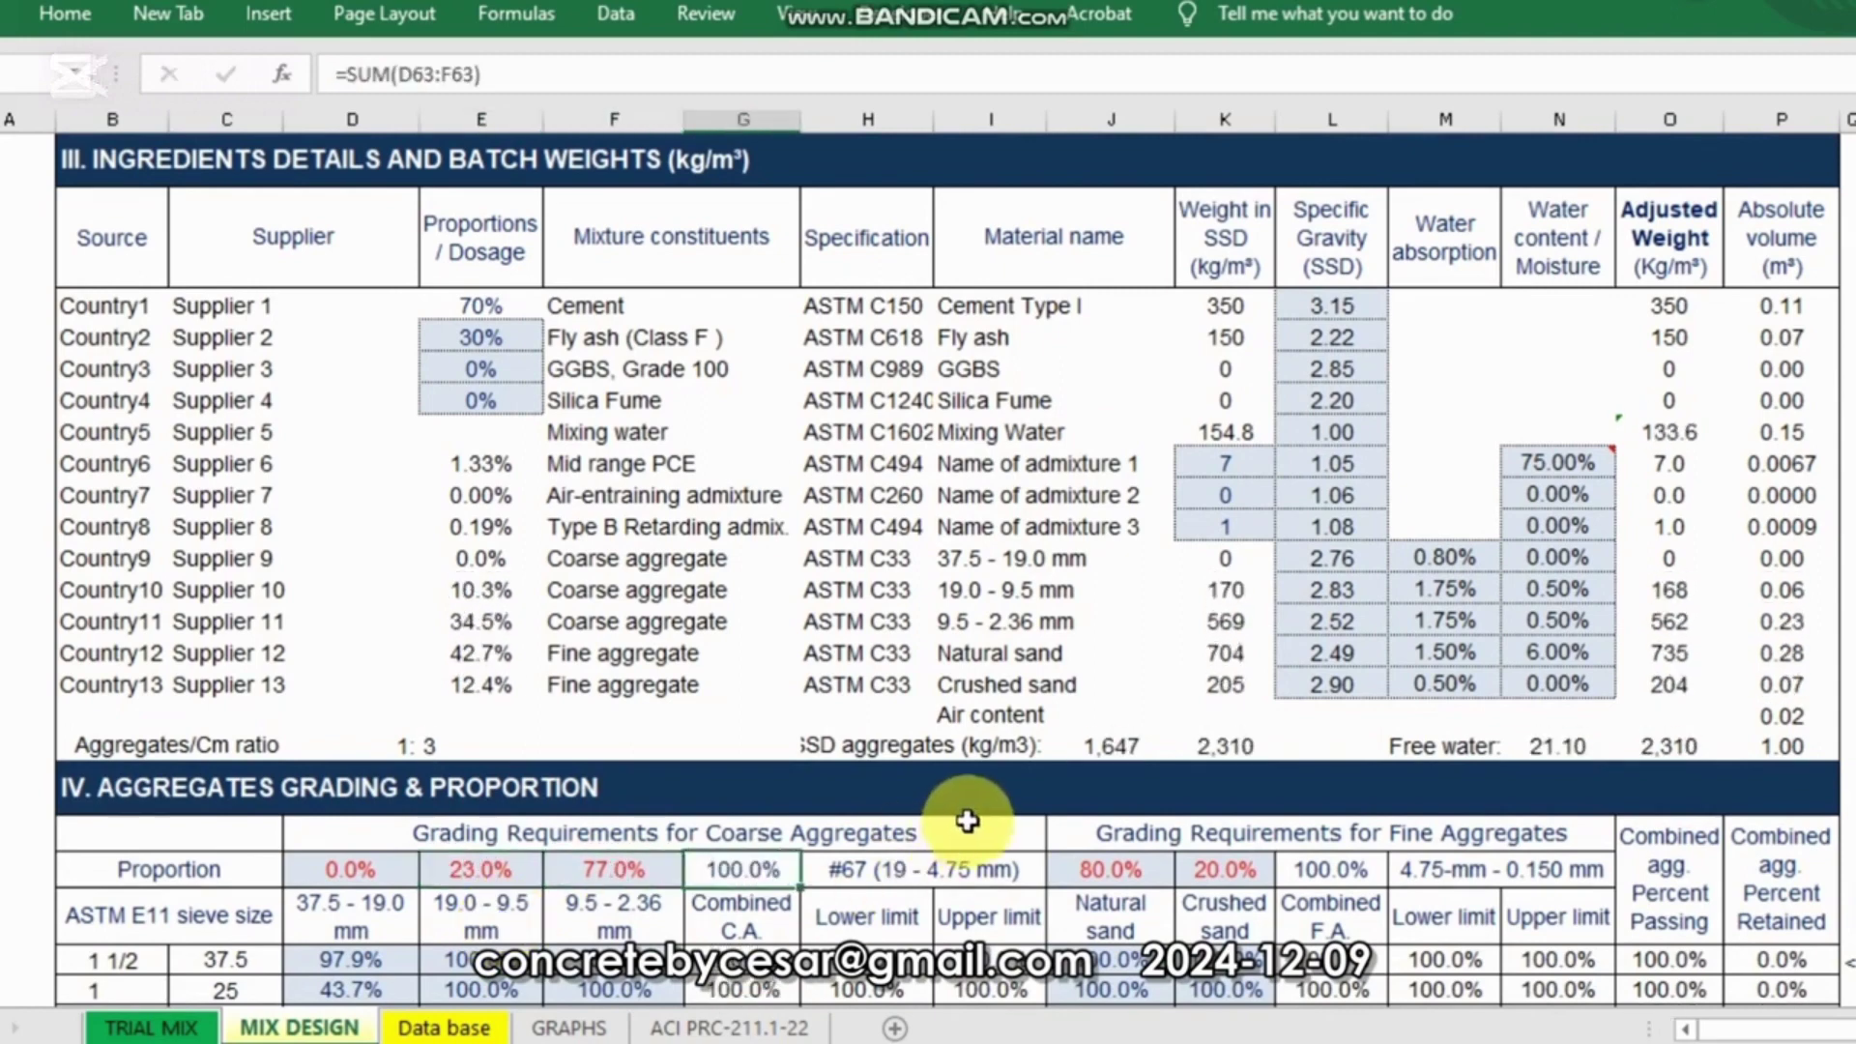
scroll(1023, 771, "up", 6)
scroll(1088, 735, "up", 2)
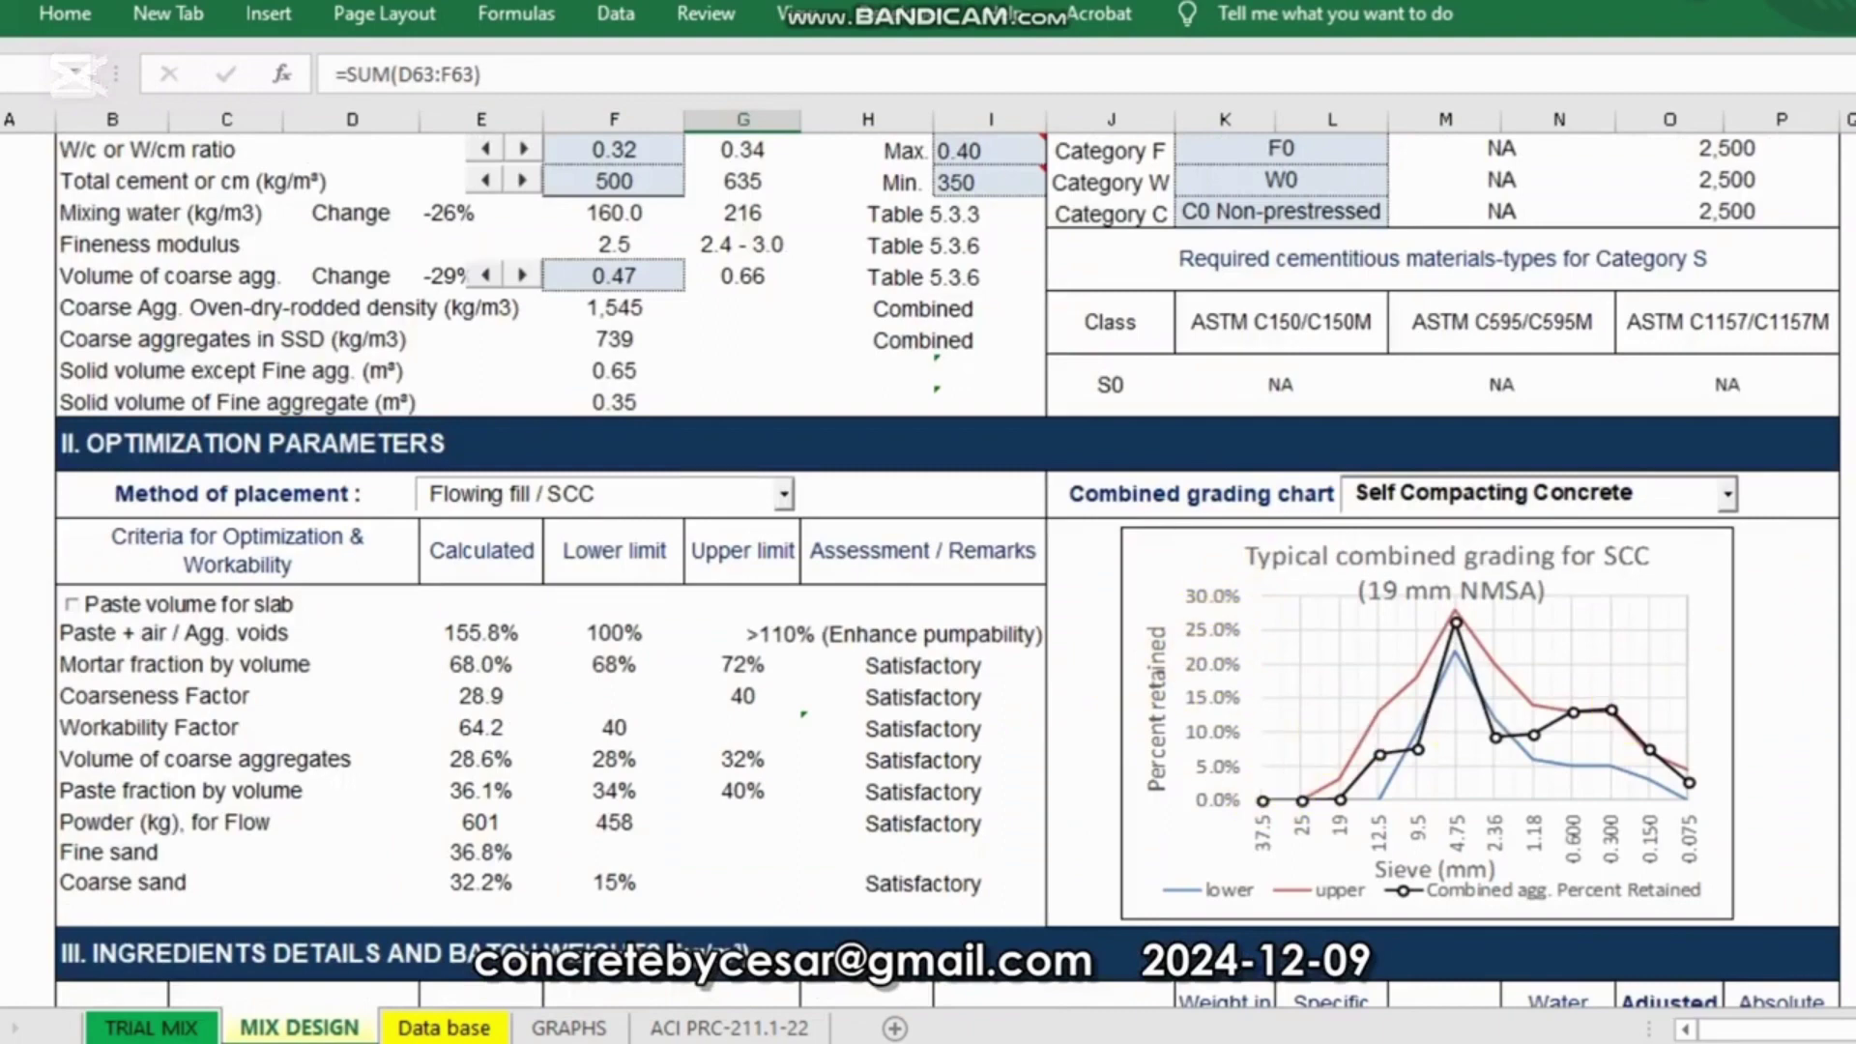
left_click(1810, 729)
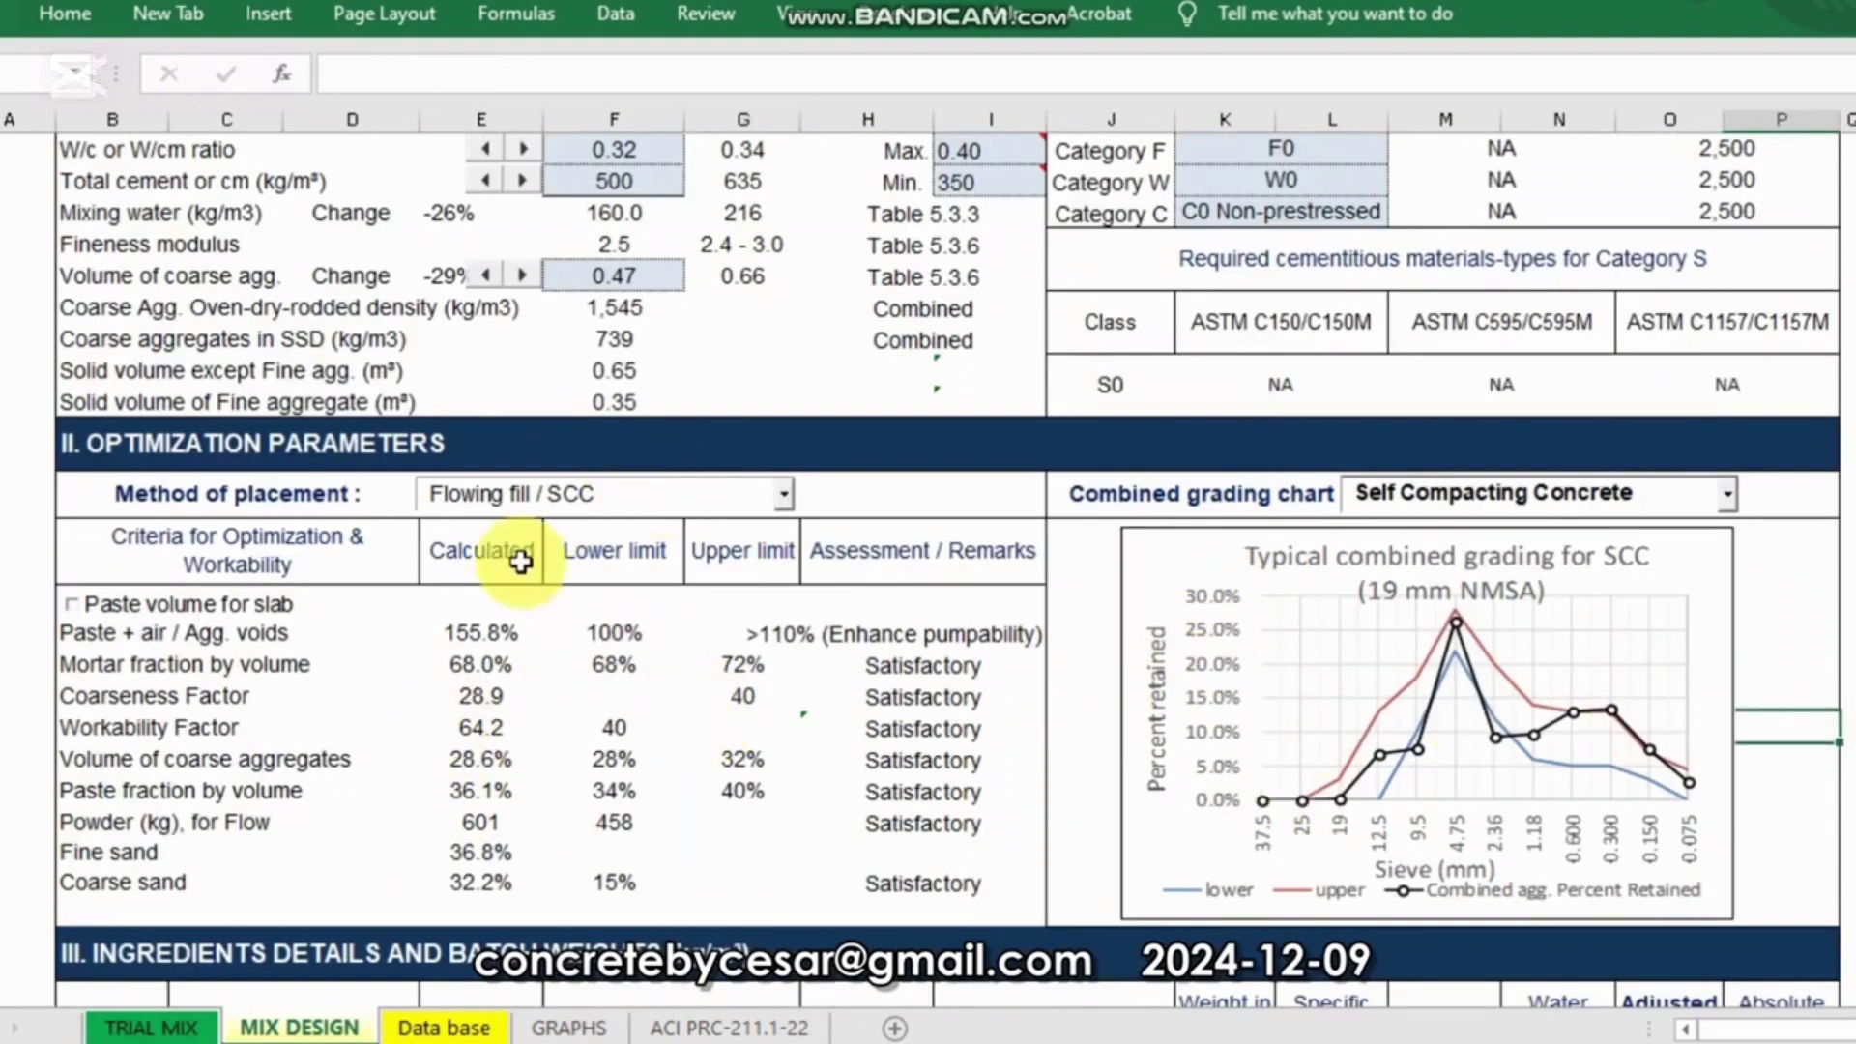
Step: Review the mixture parameters, optimization criteria, batch weights and aggregate grading tables of the adjusted mix design
scroll(766, 447, "up", 3)
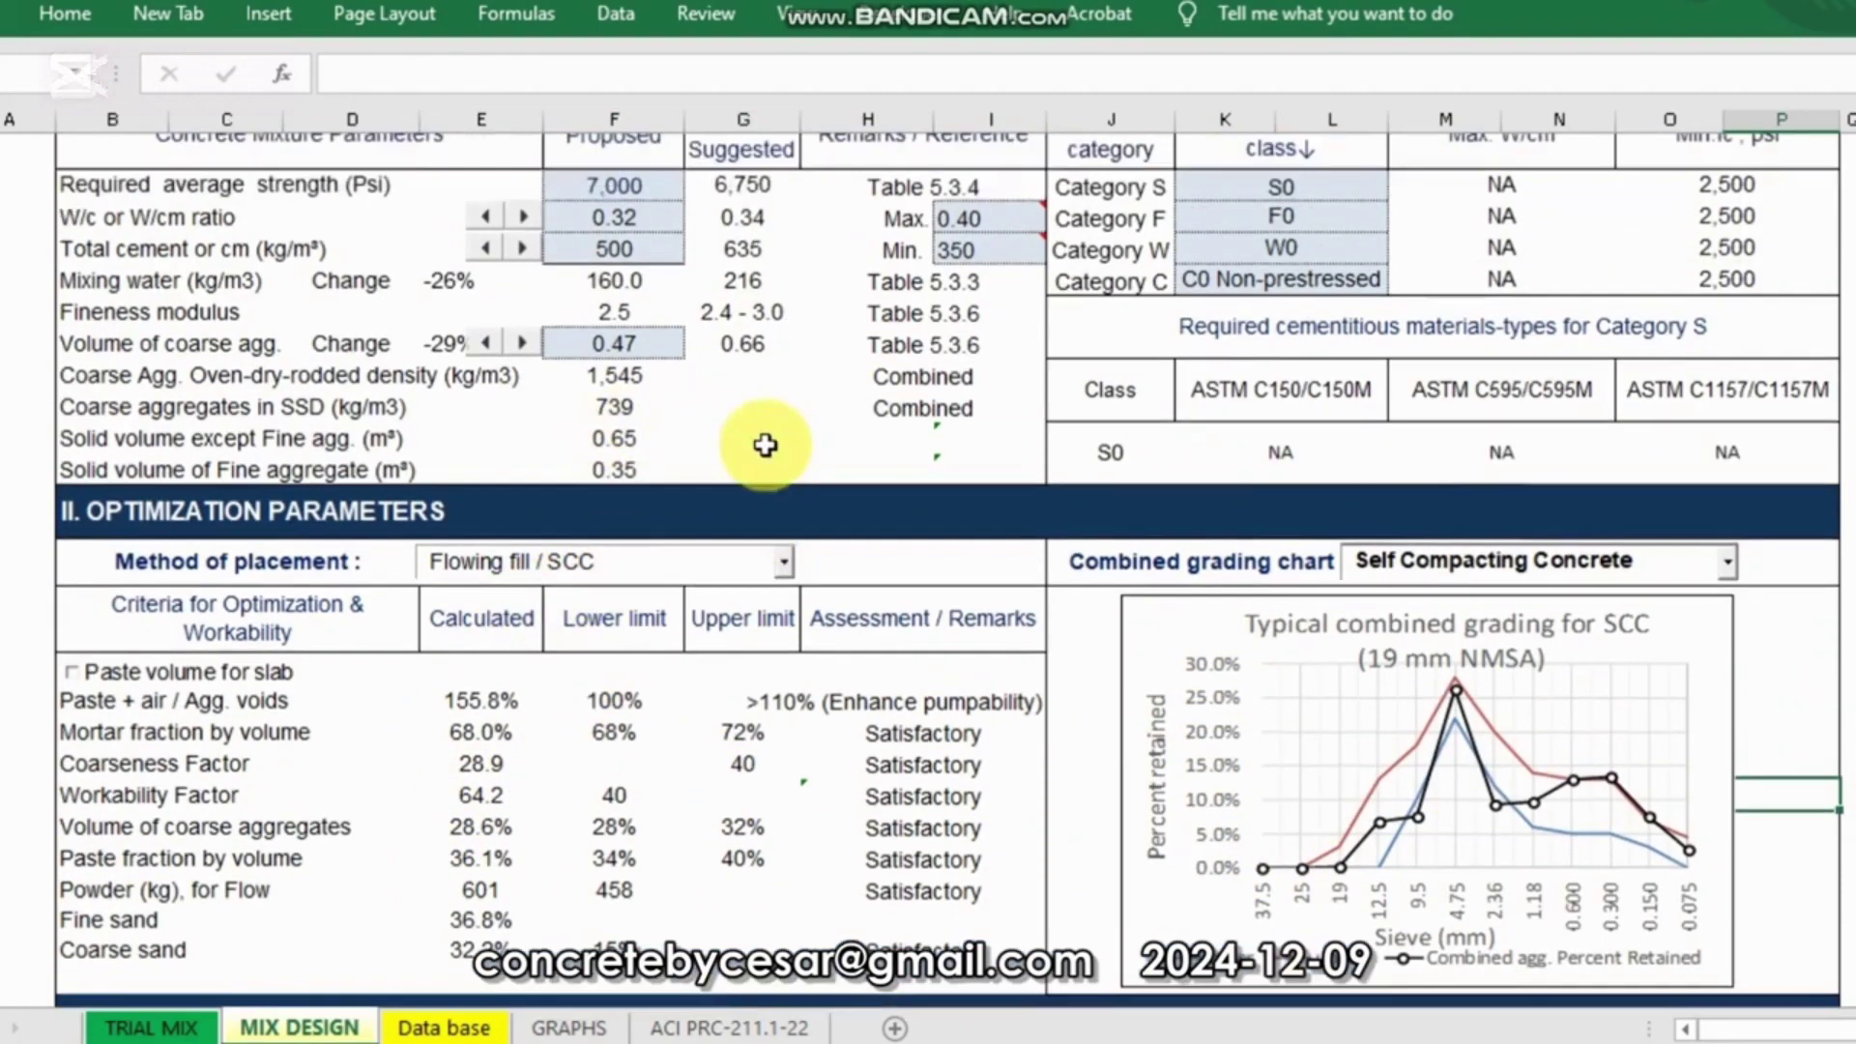
scroll(866, 526, "up", 2)
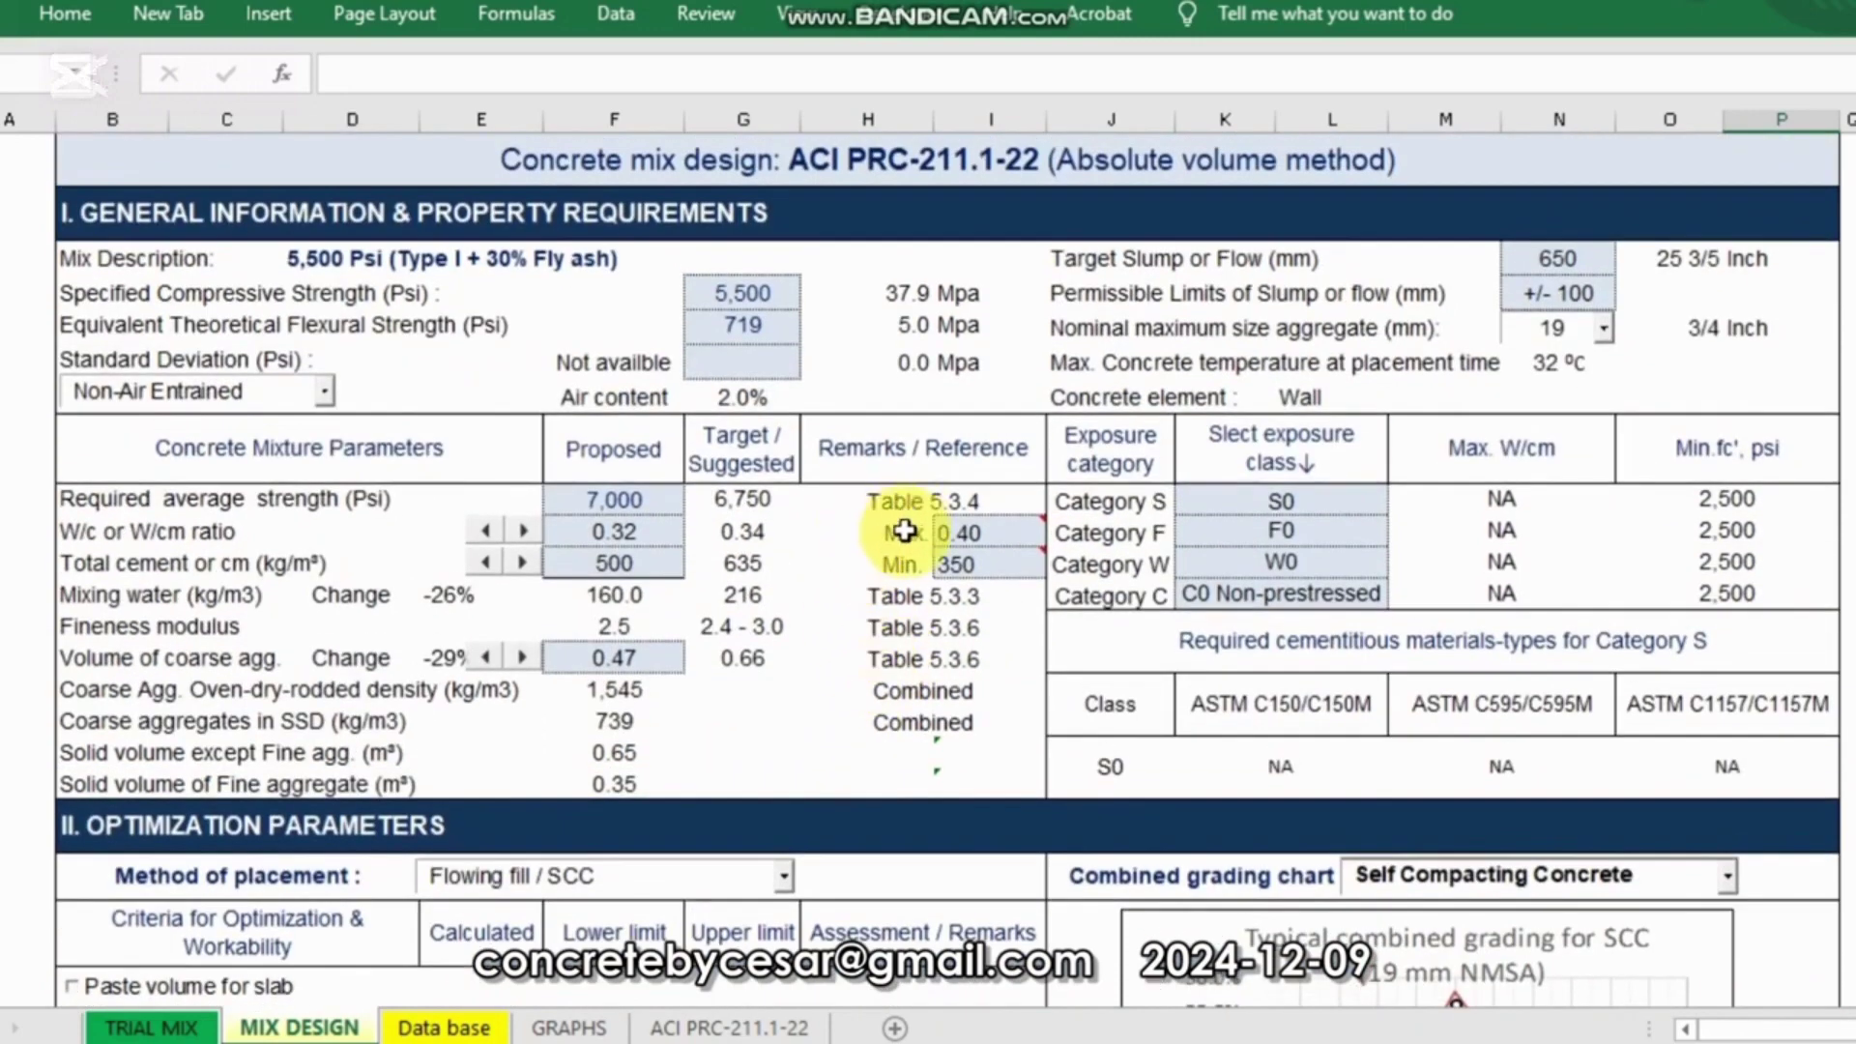
scroll(913, 585, "down", 5)
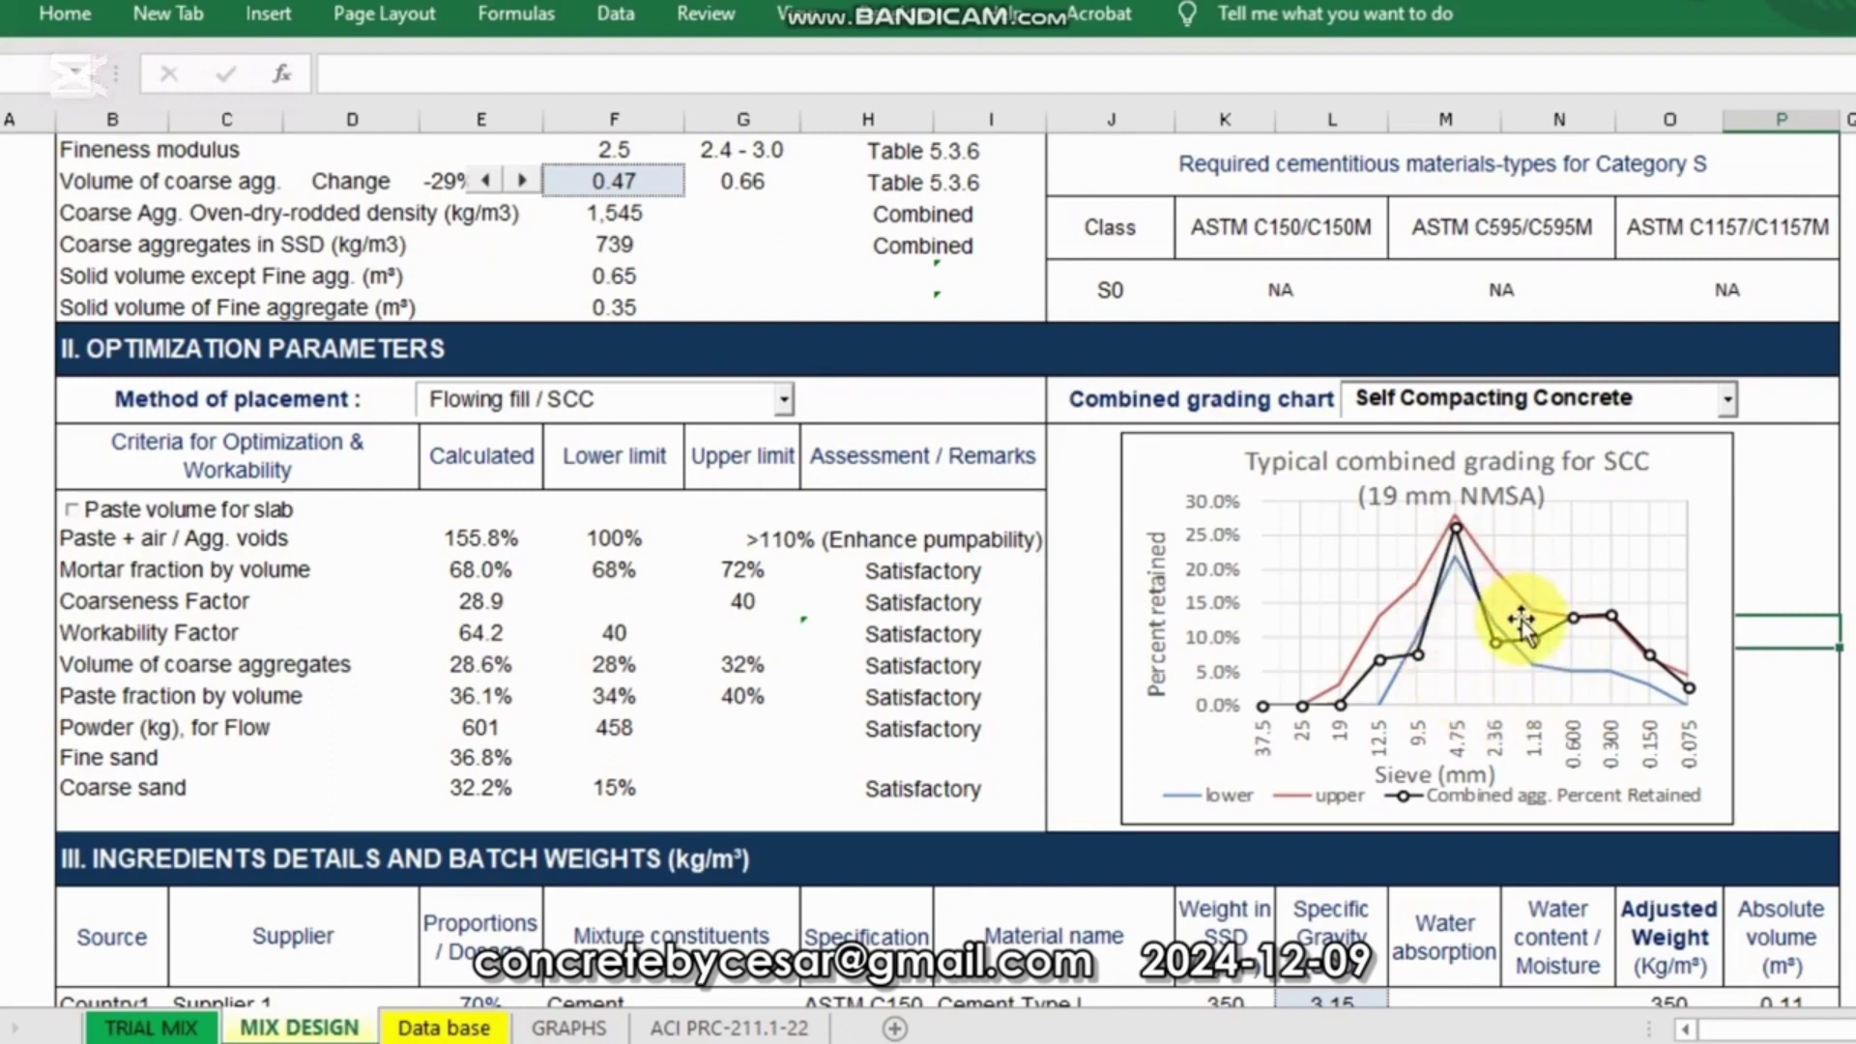
scroll(1407, 647, "down", 3)
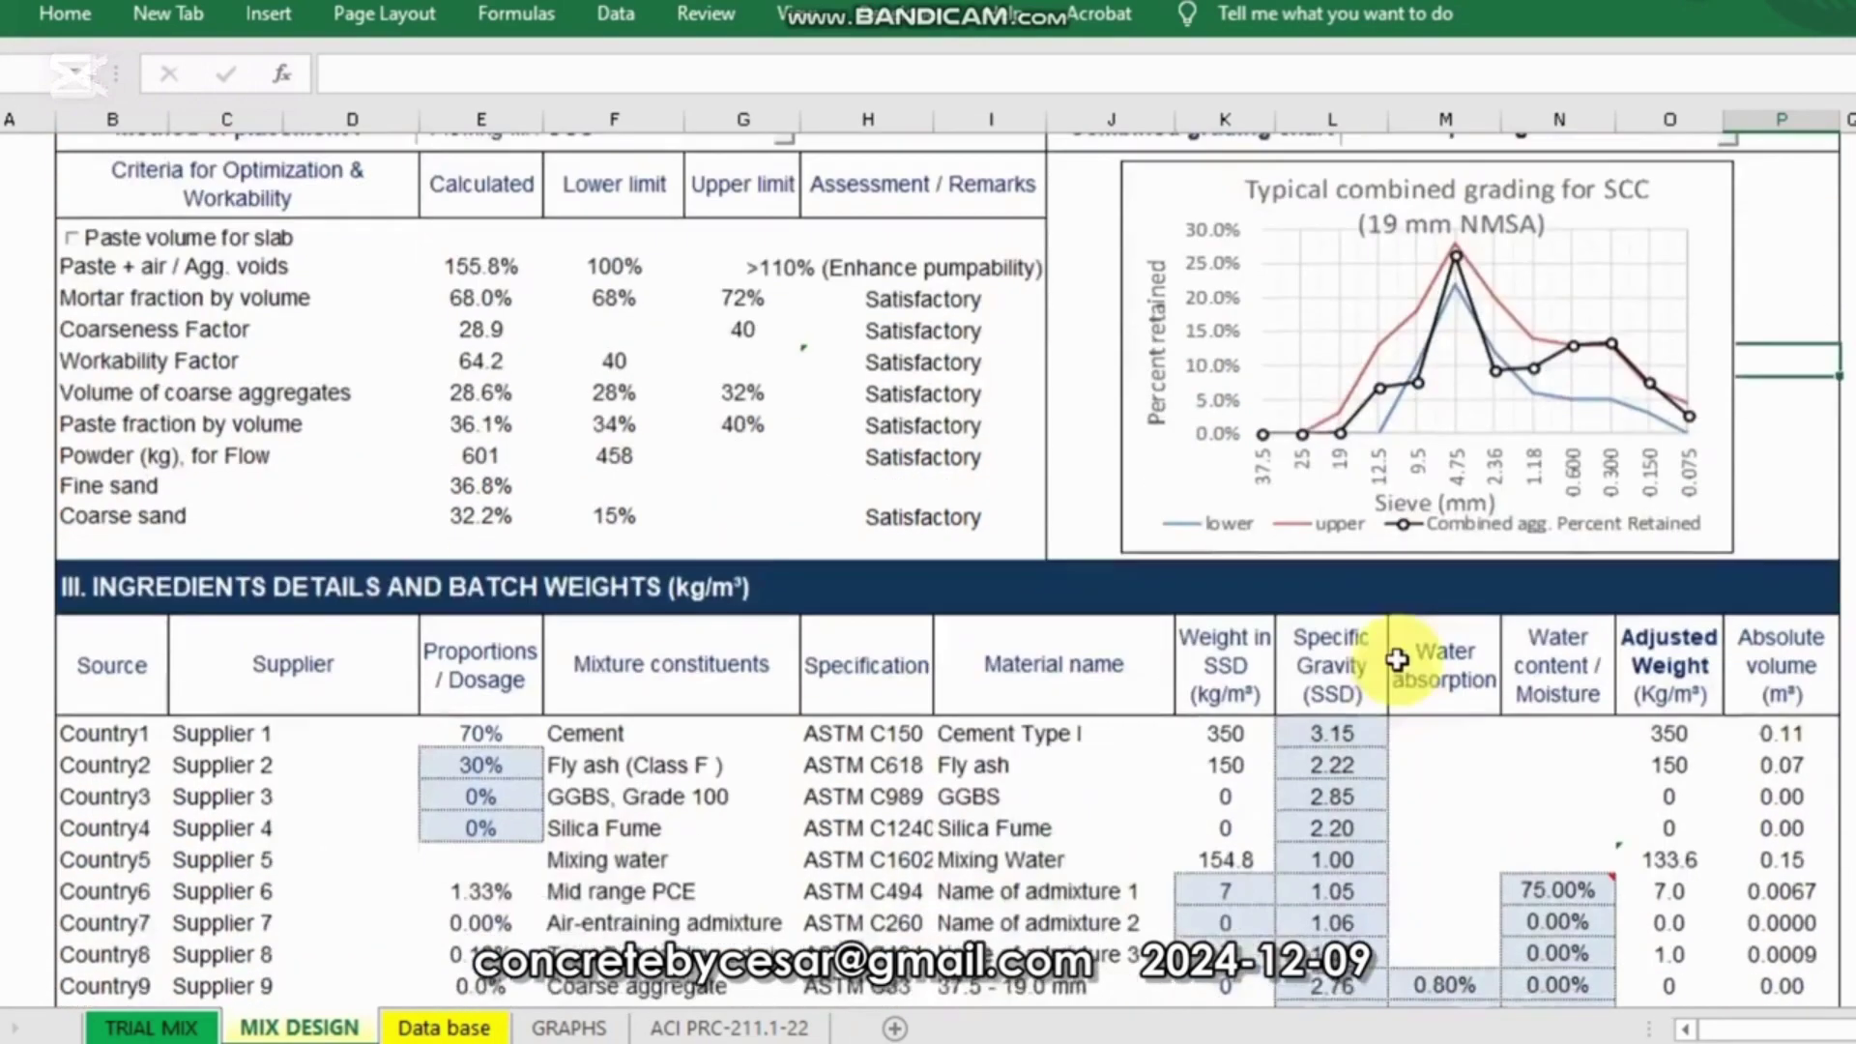
scroll(1394, 677, "down", 3)
scroll(1382, 657, "down", 6)
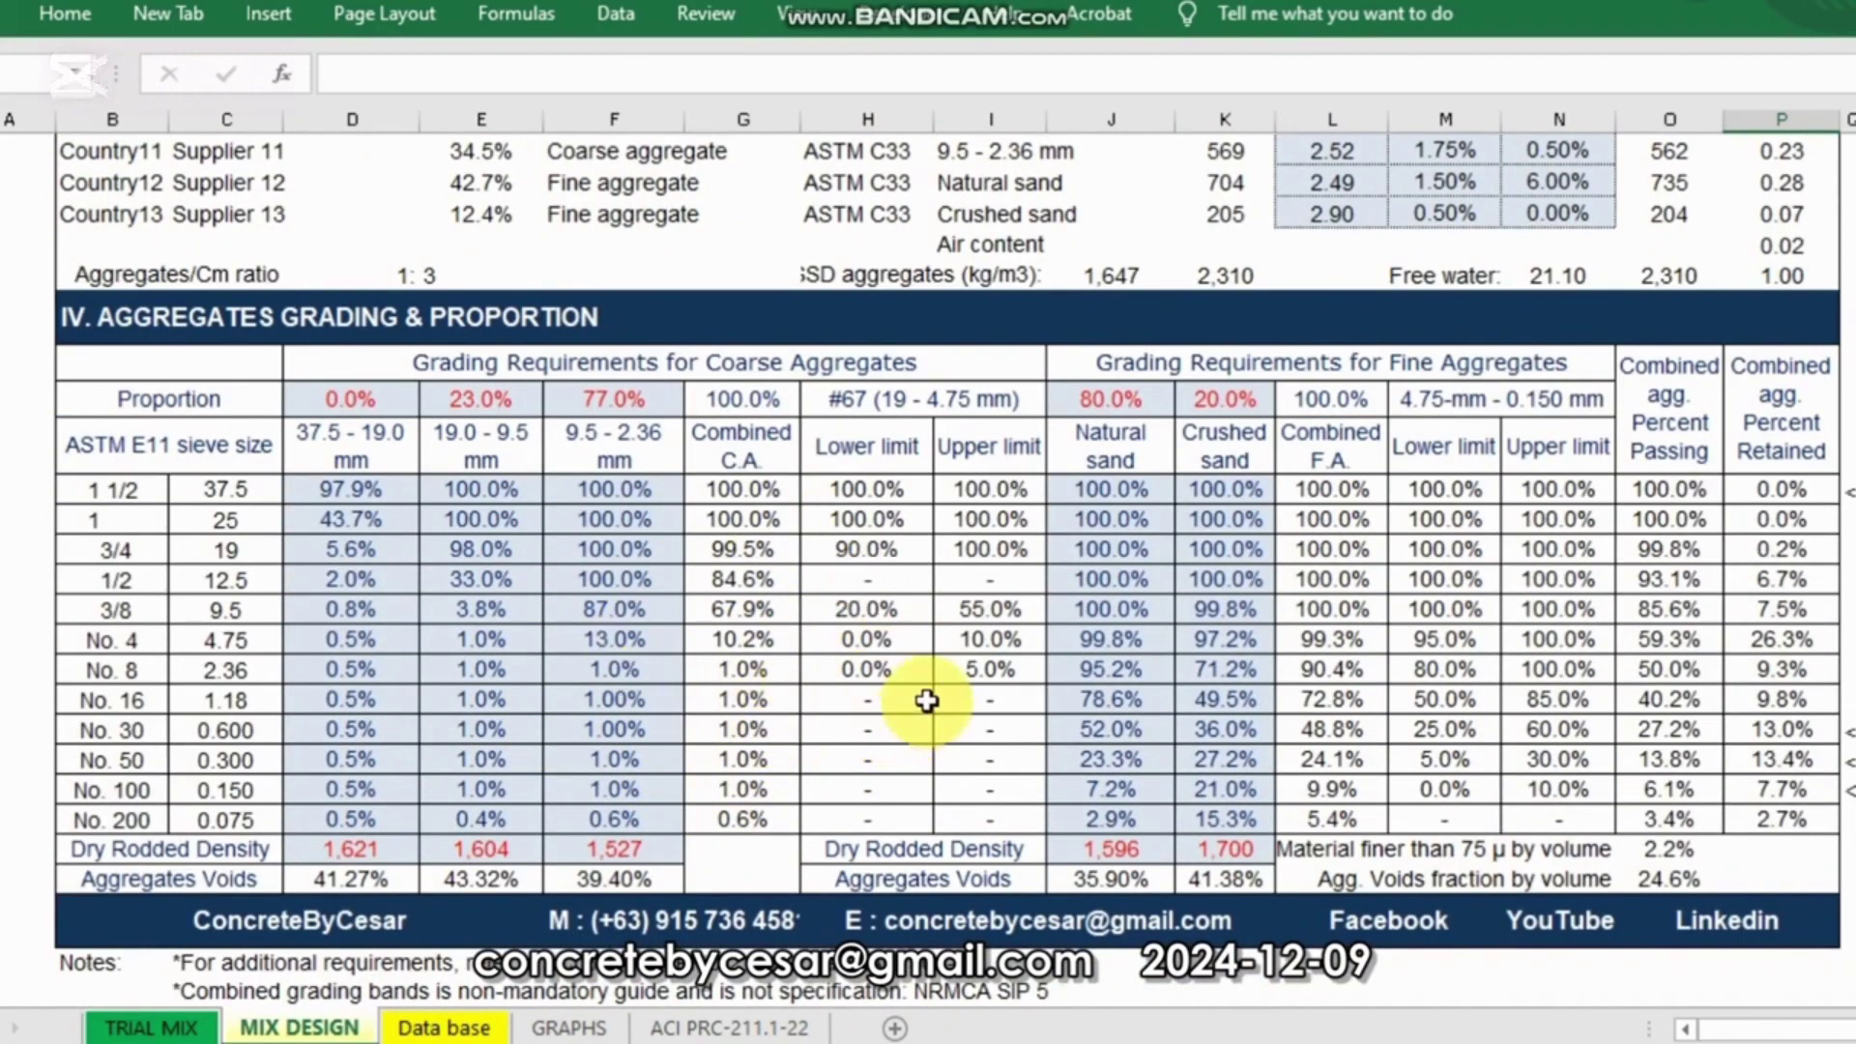
scroll(1329, 623, "up", 2)
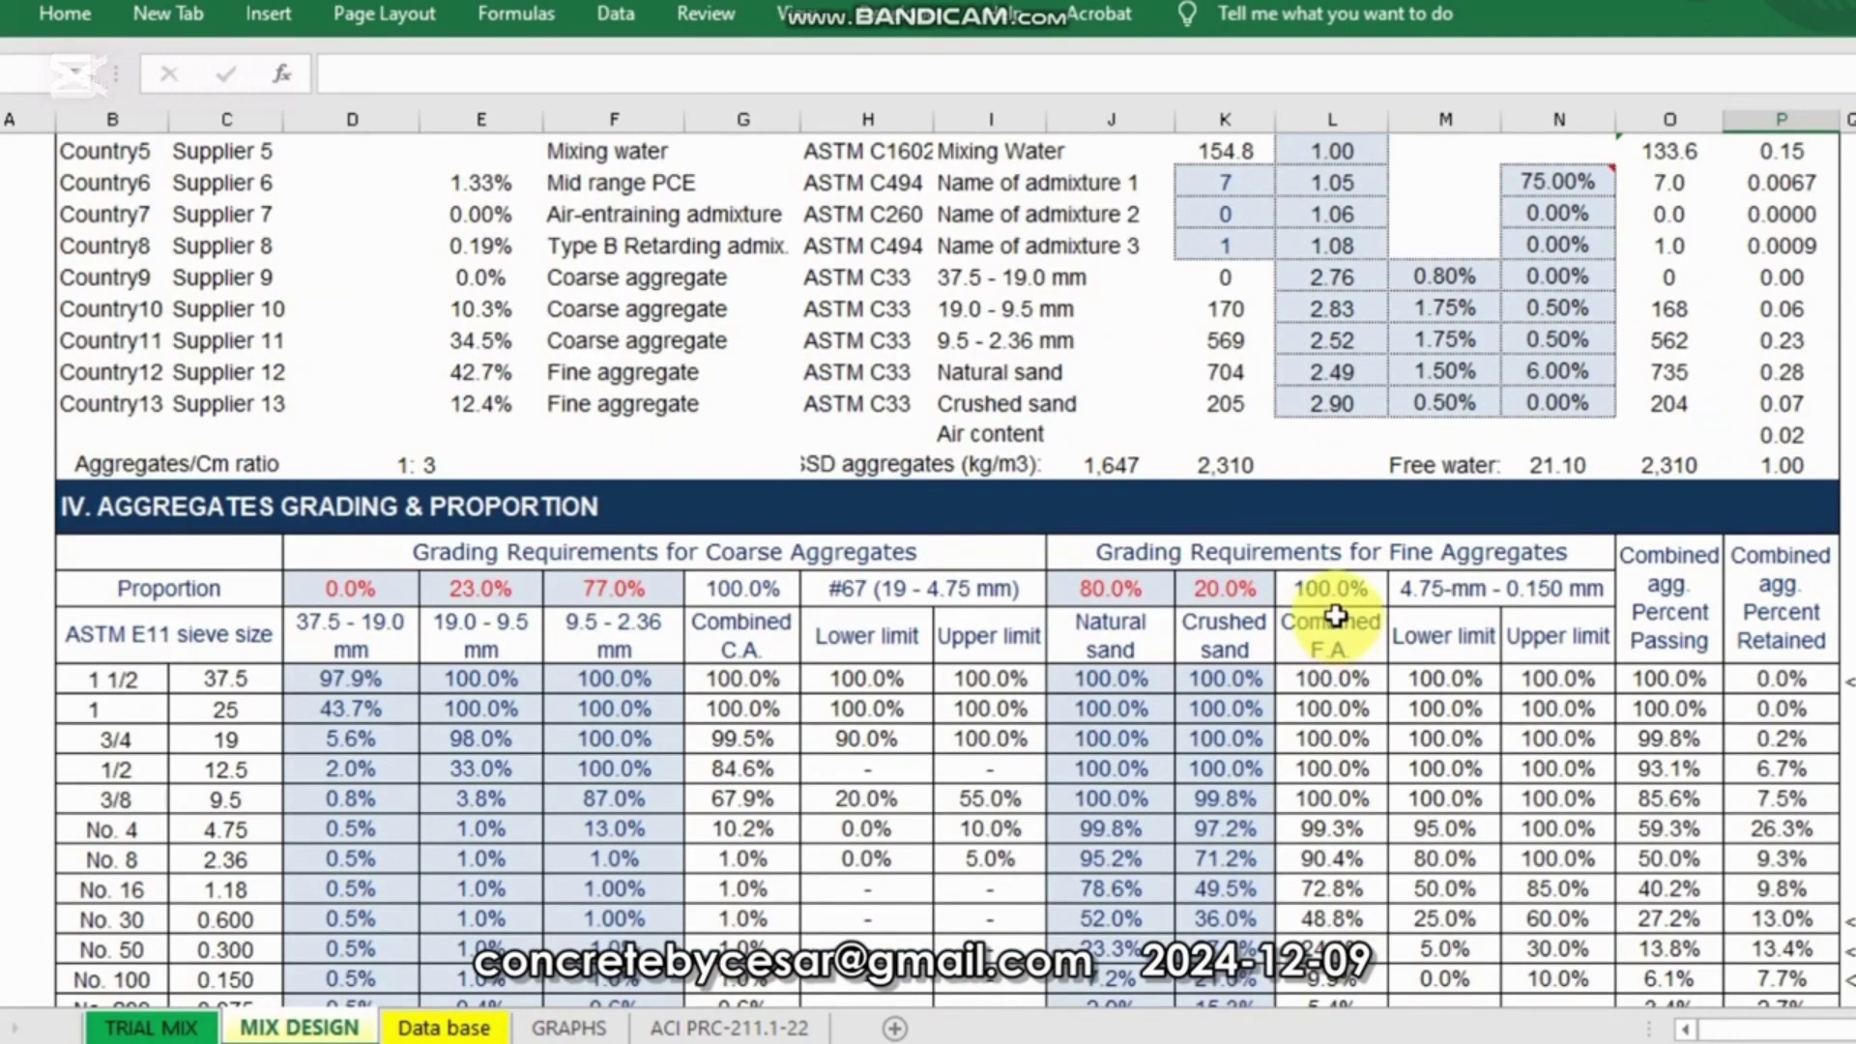
scroll(1334, 615, "down", 1)
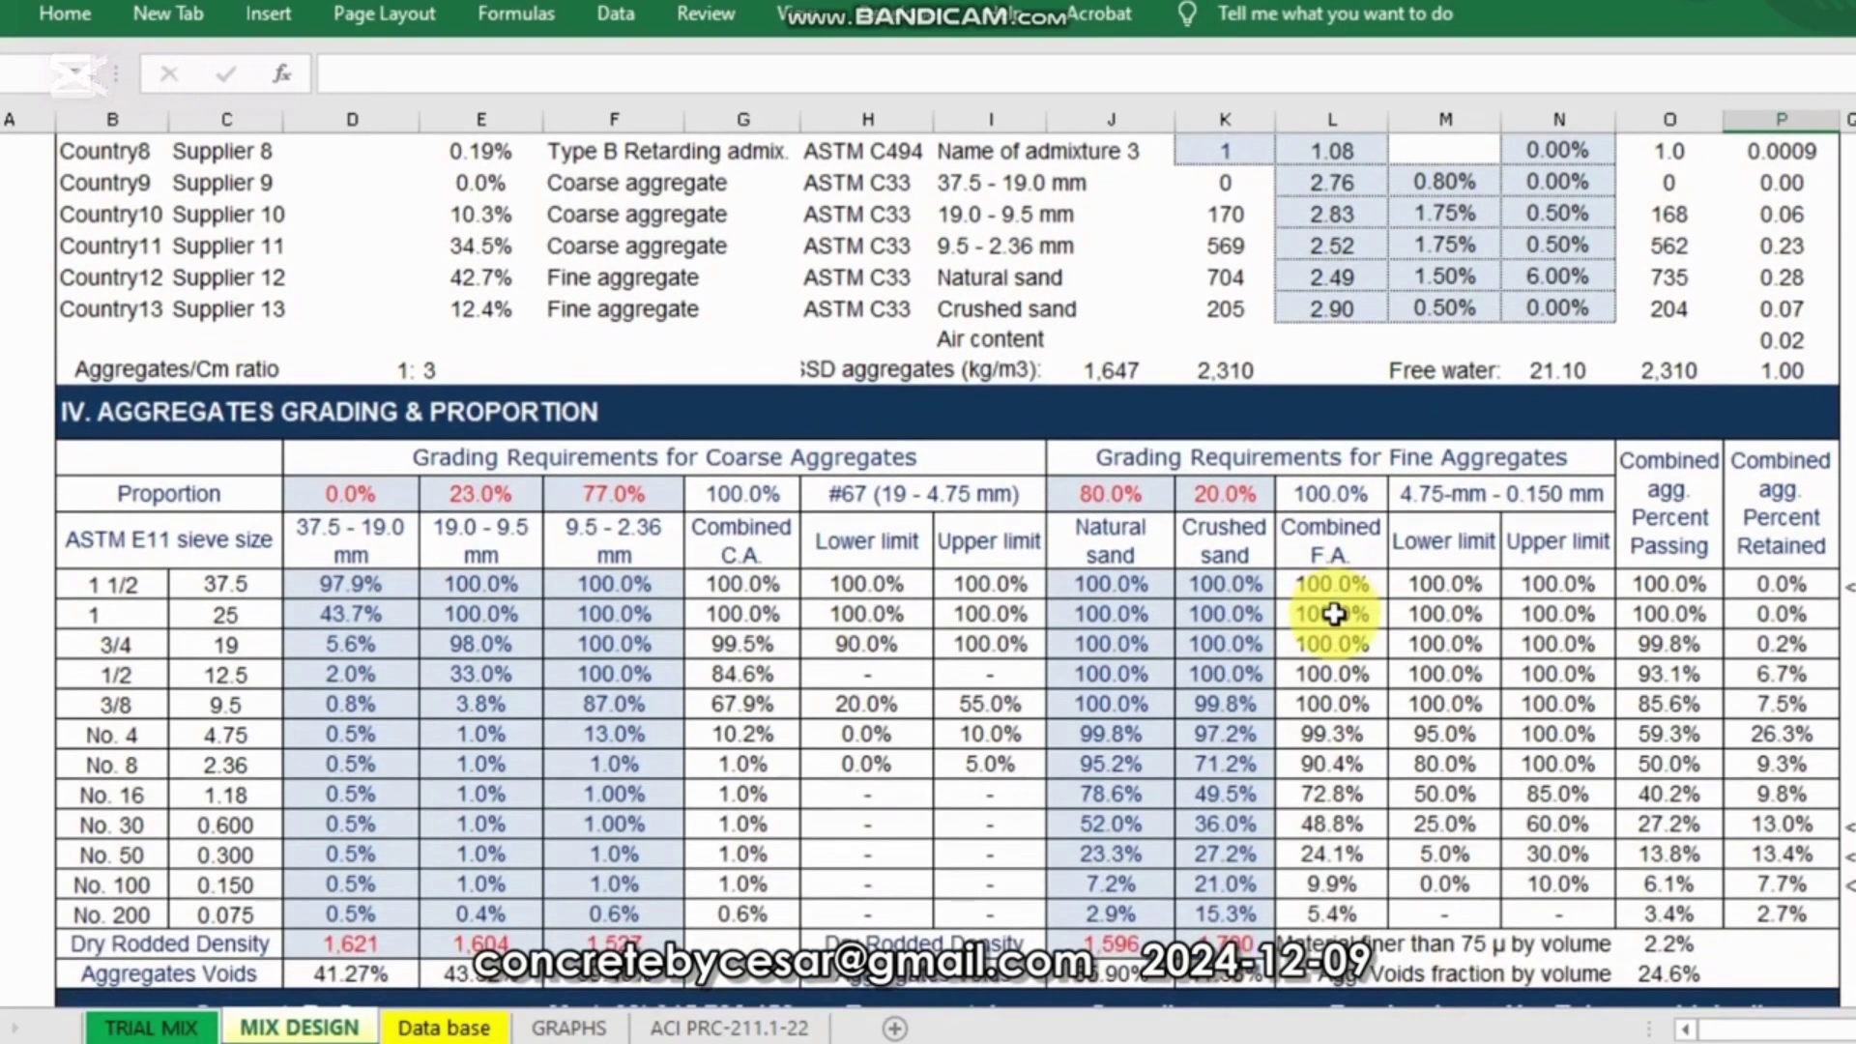
scroll(1334, 615, "up", 5)
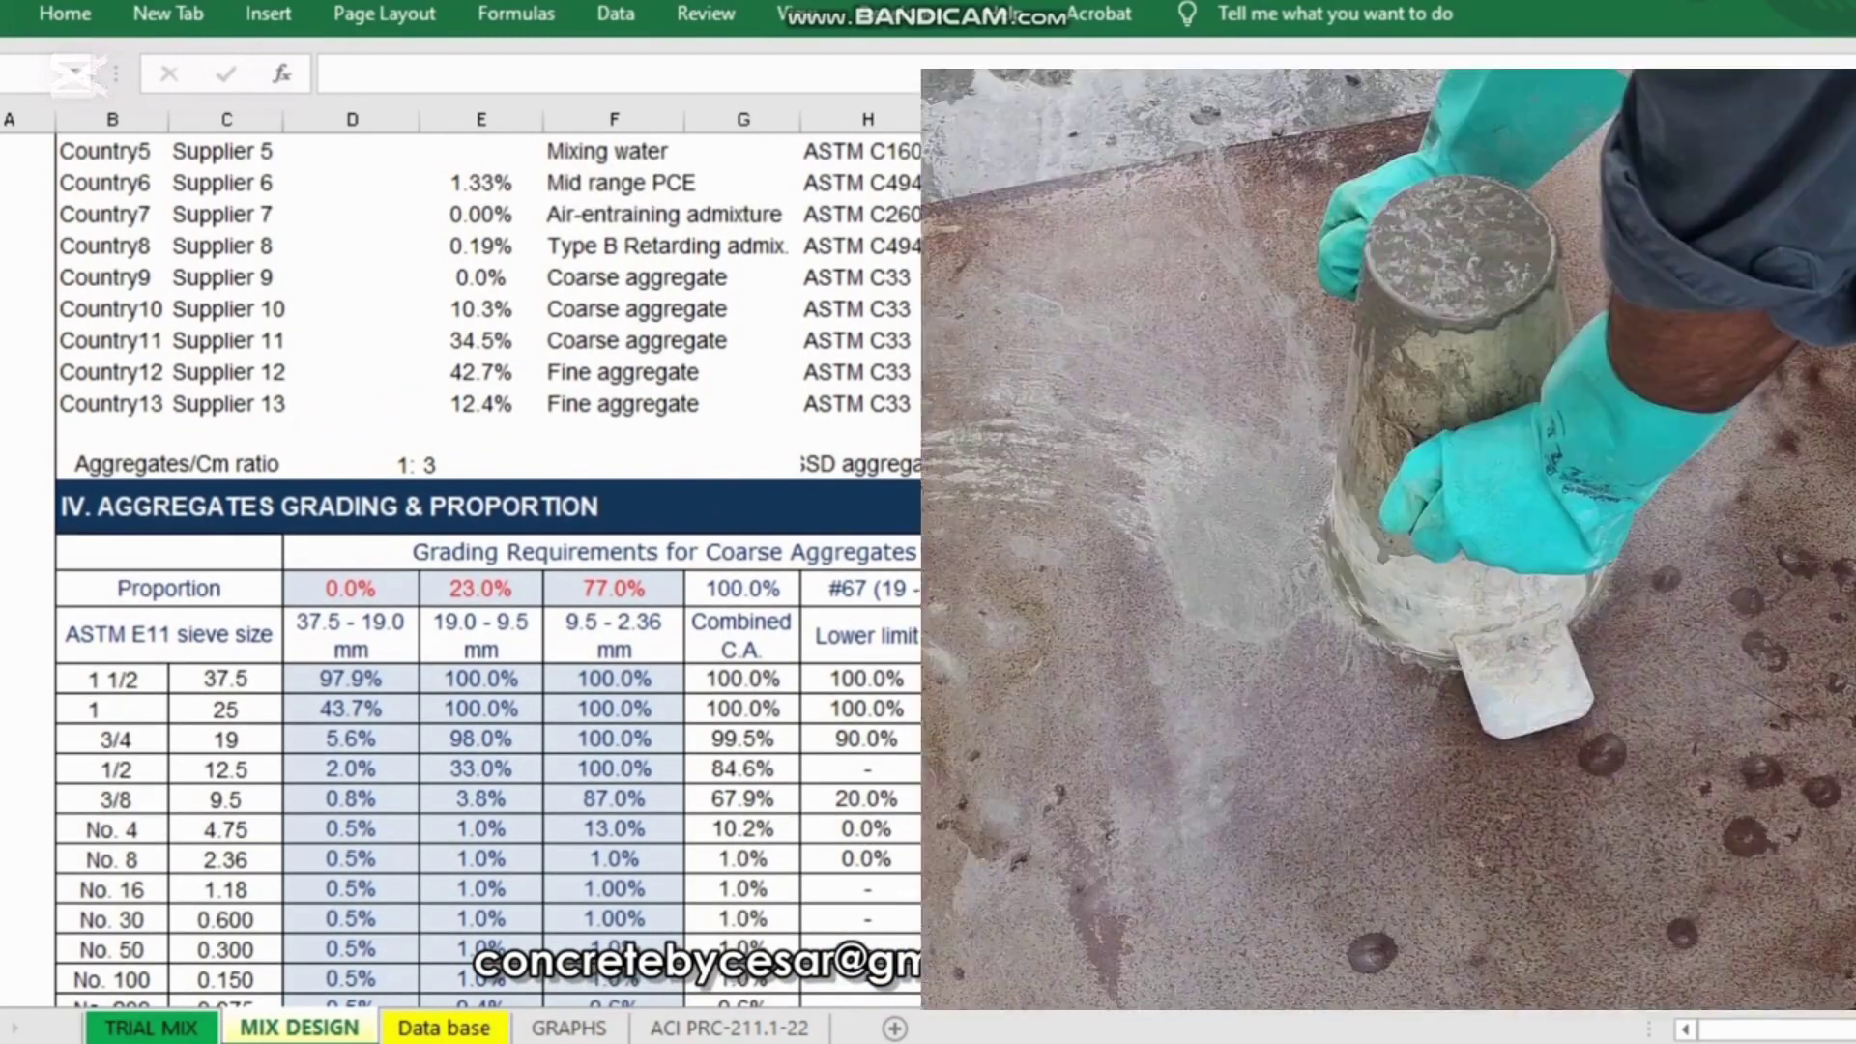
scroll(1334, 615, "up", 6)
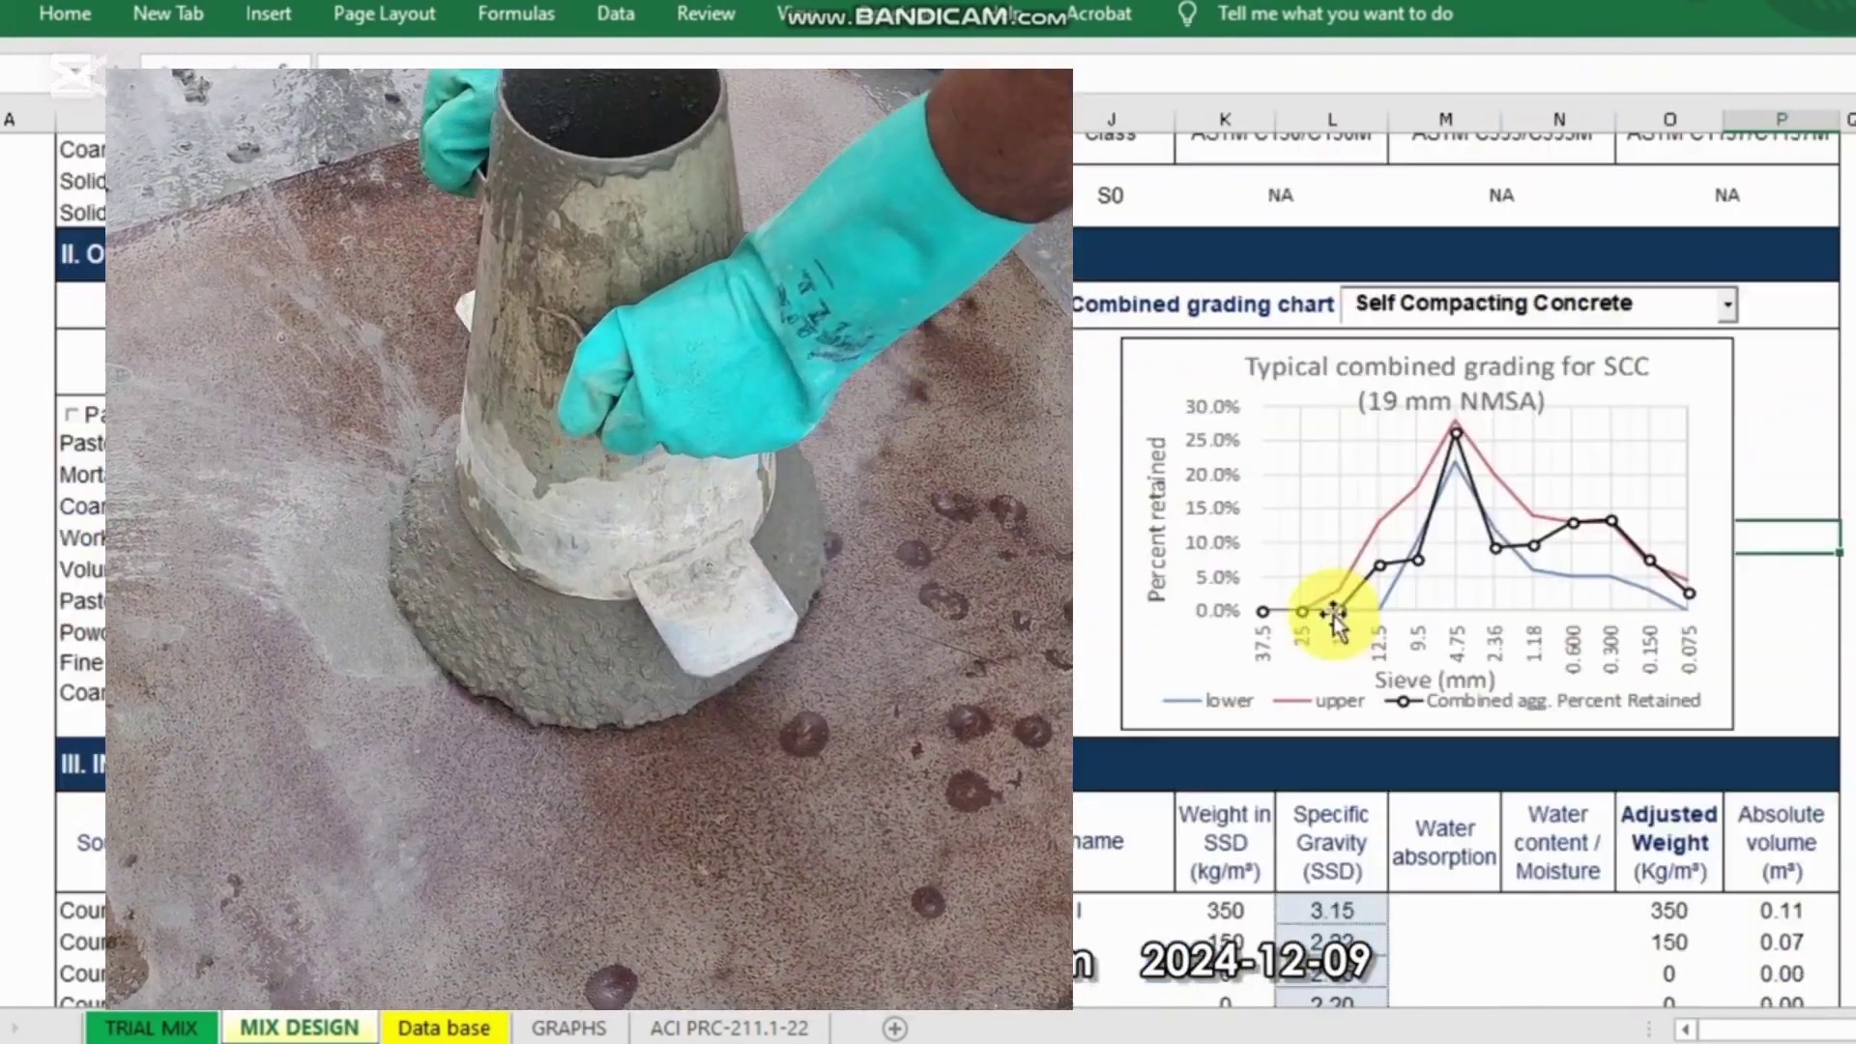
scroll(1334, 614, "up", 1)
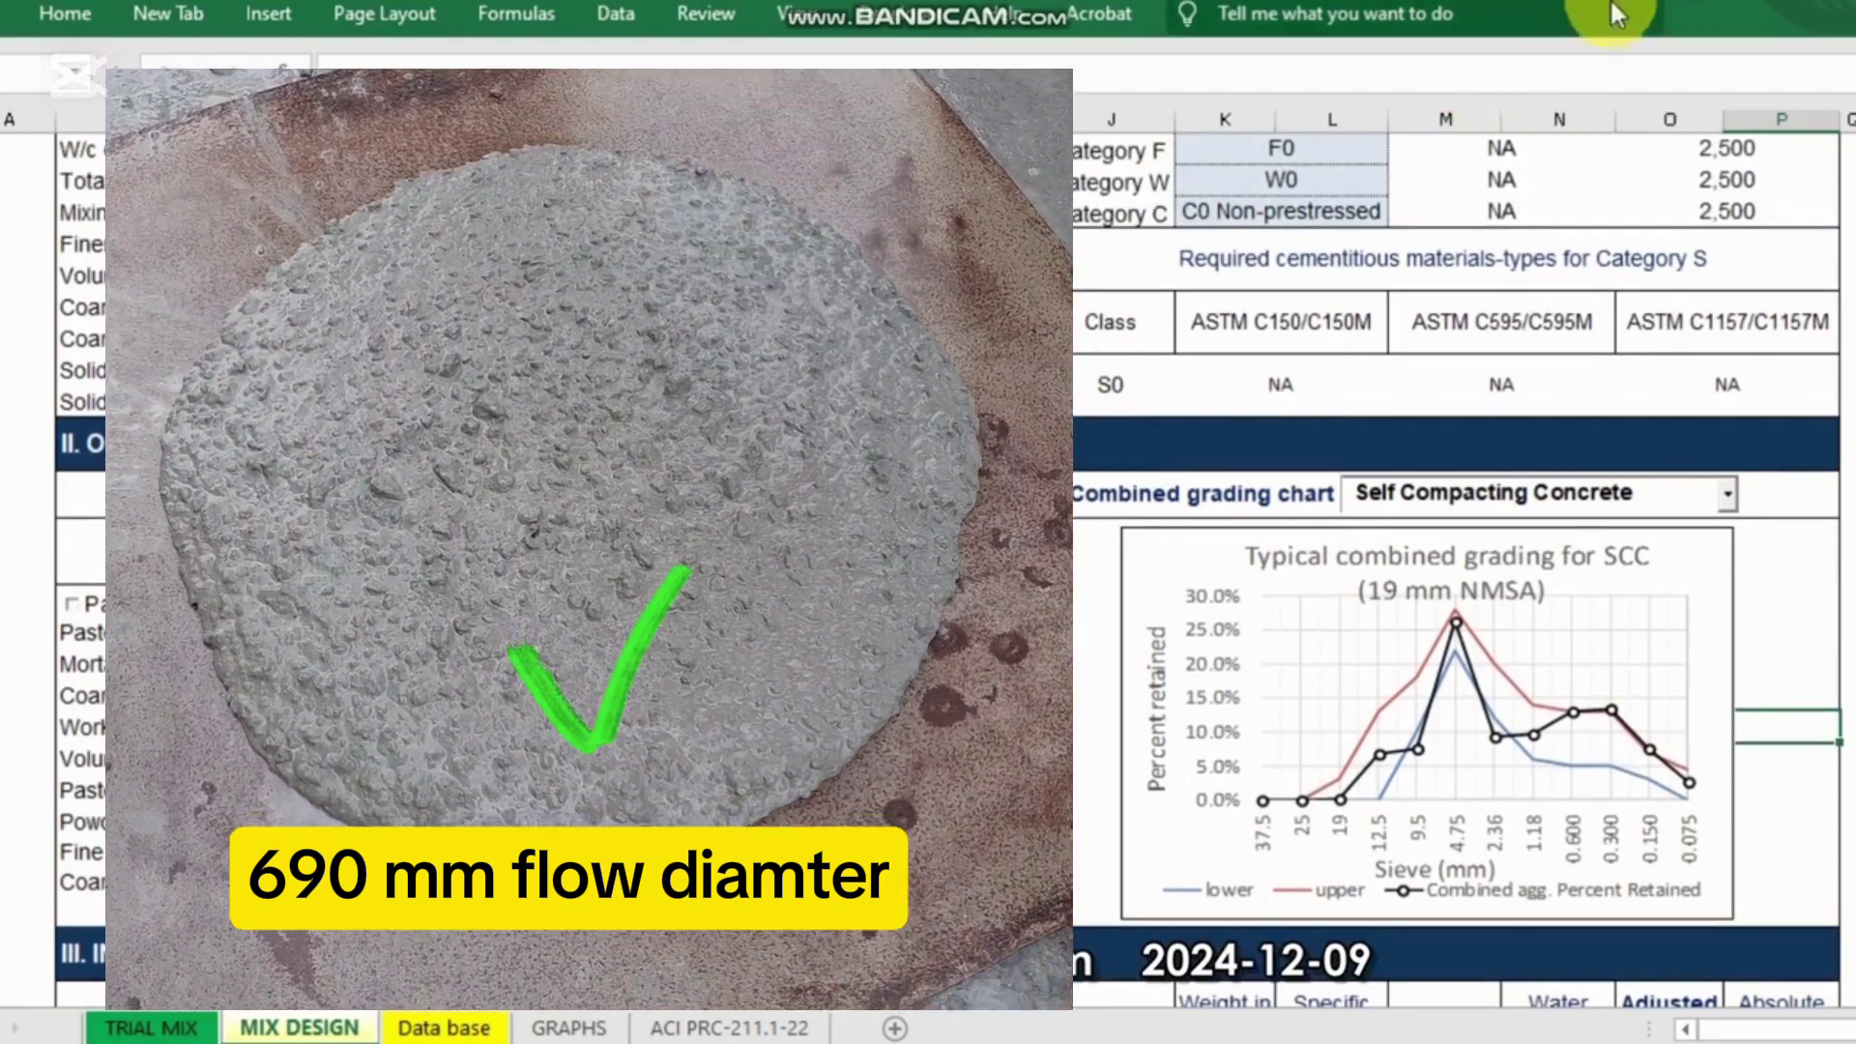
Step: View the combined grading on the 0.45 Power Chart and the Coarseness & Workability Factor chart
scroll(1713, 294, "down", 1)
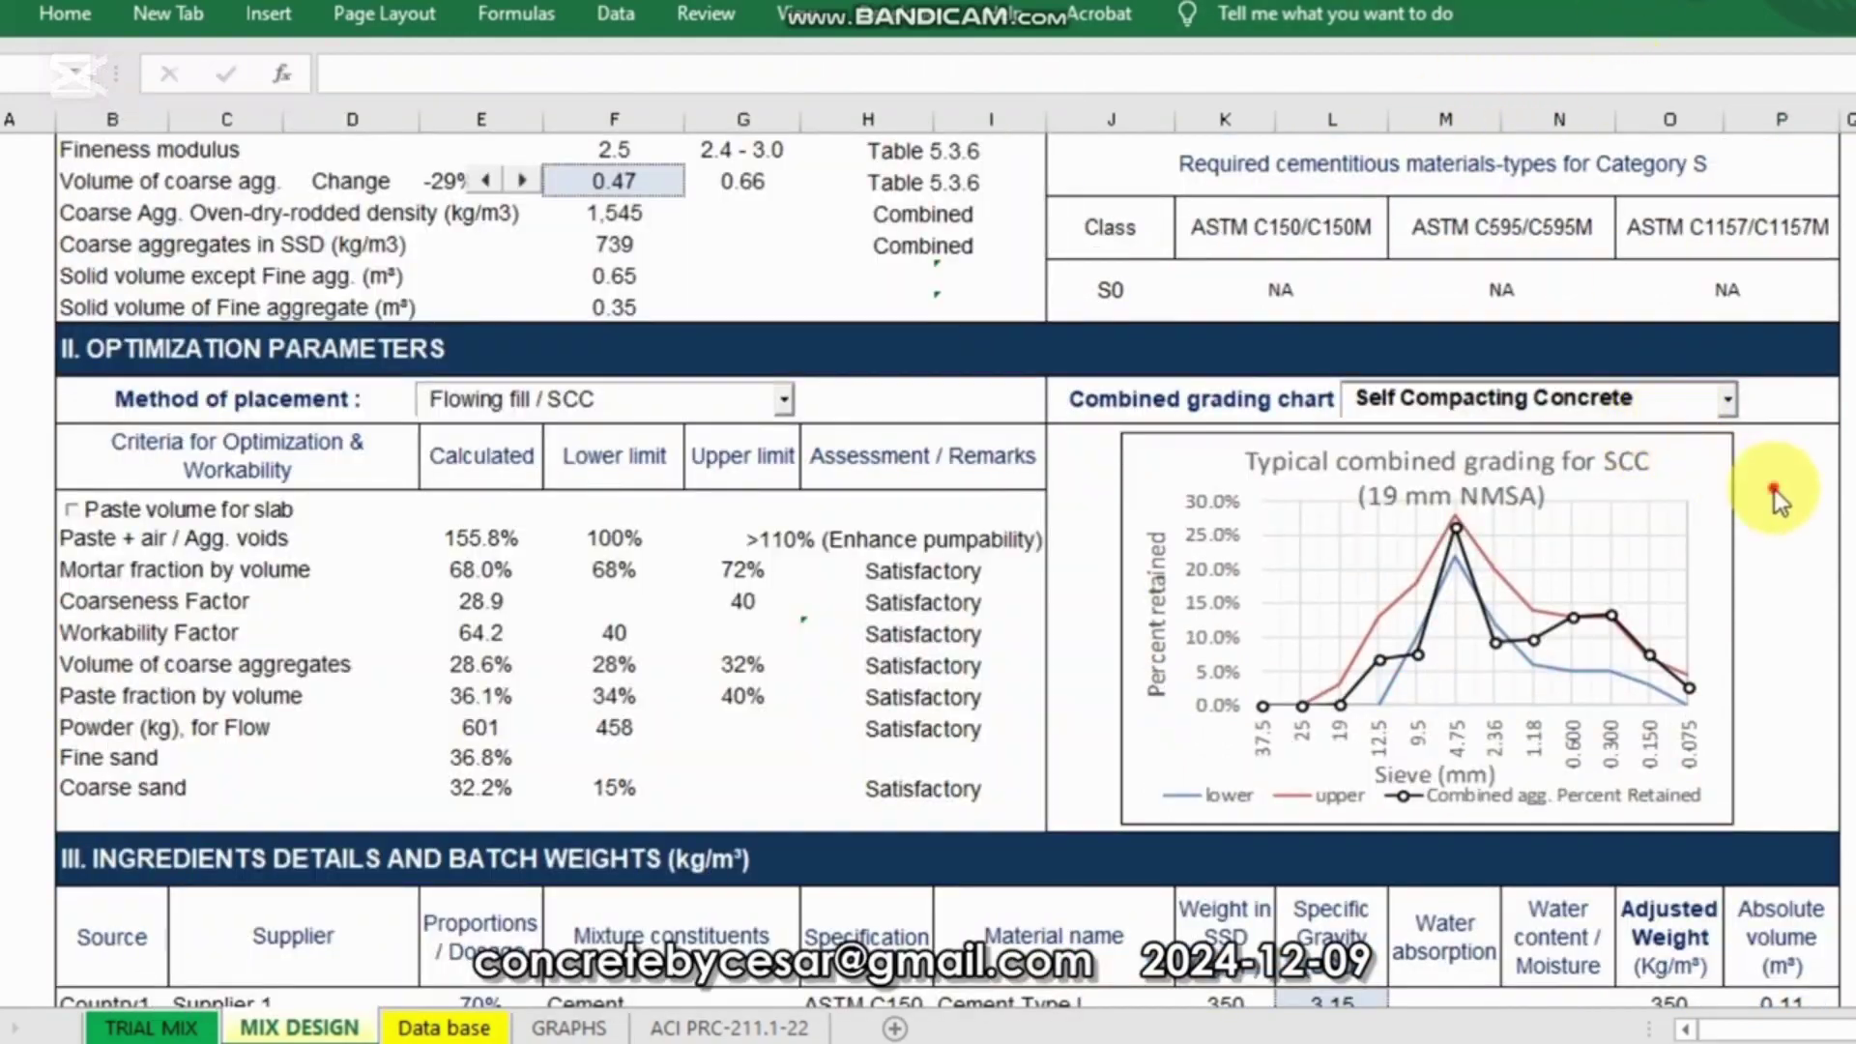
left_click(1773, 489)
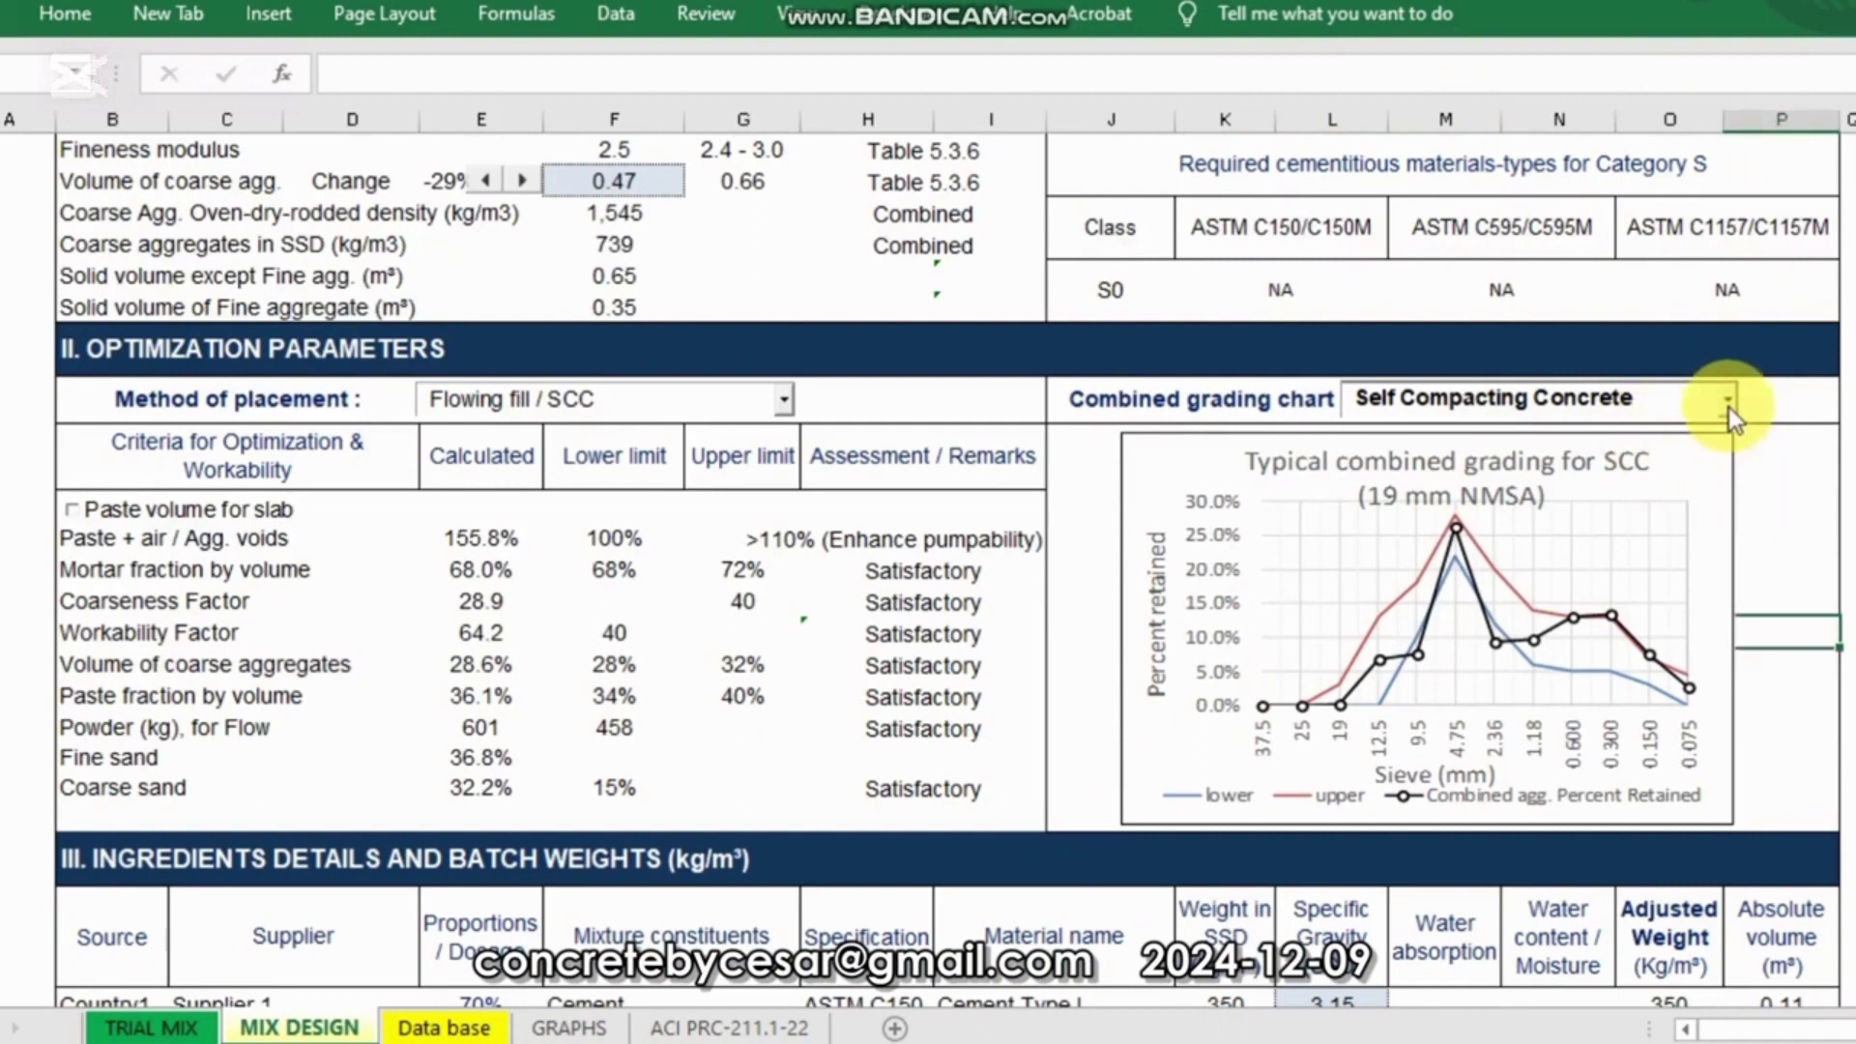
left_click(1728, 408)
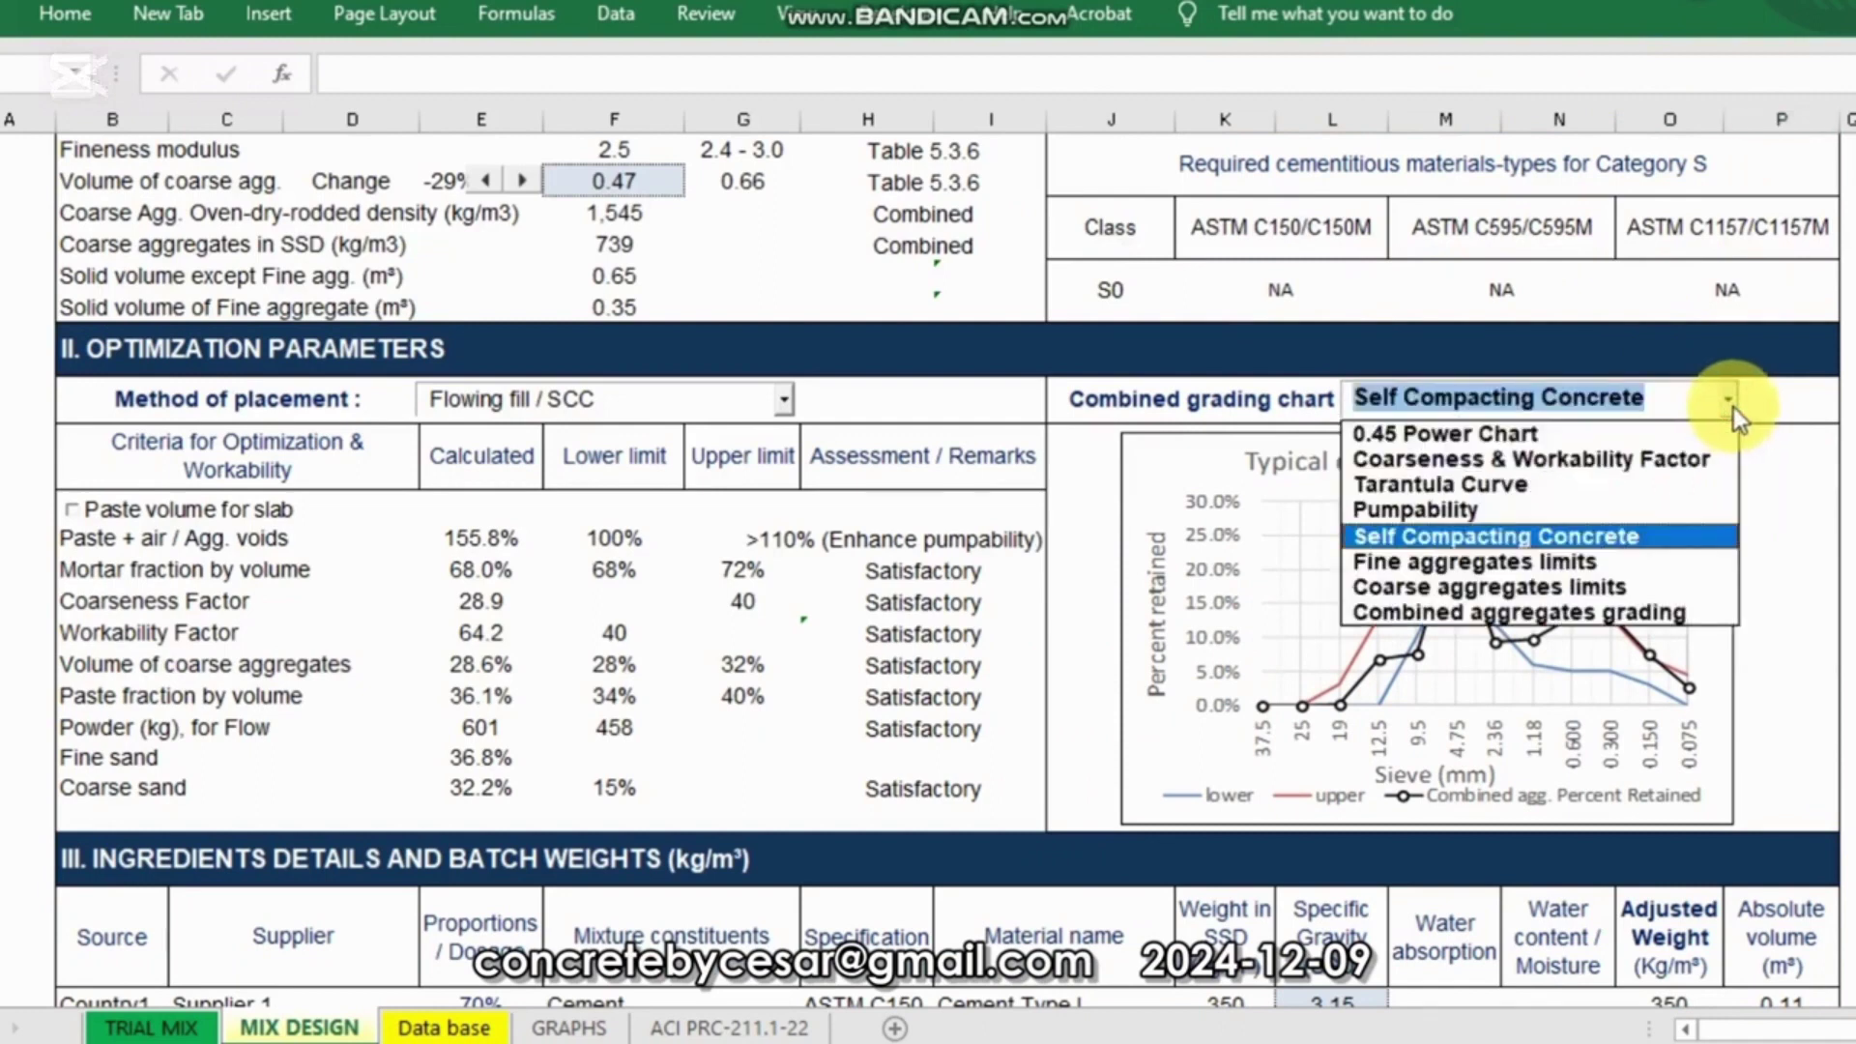
left_click(1554, 432)
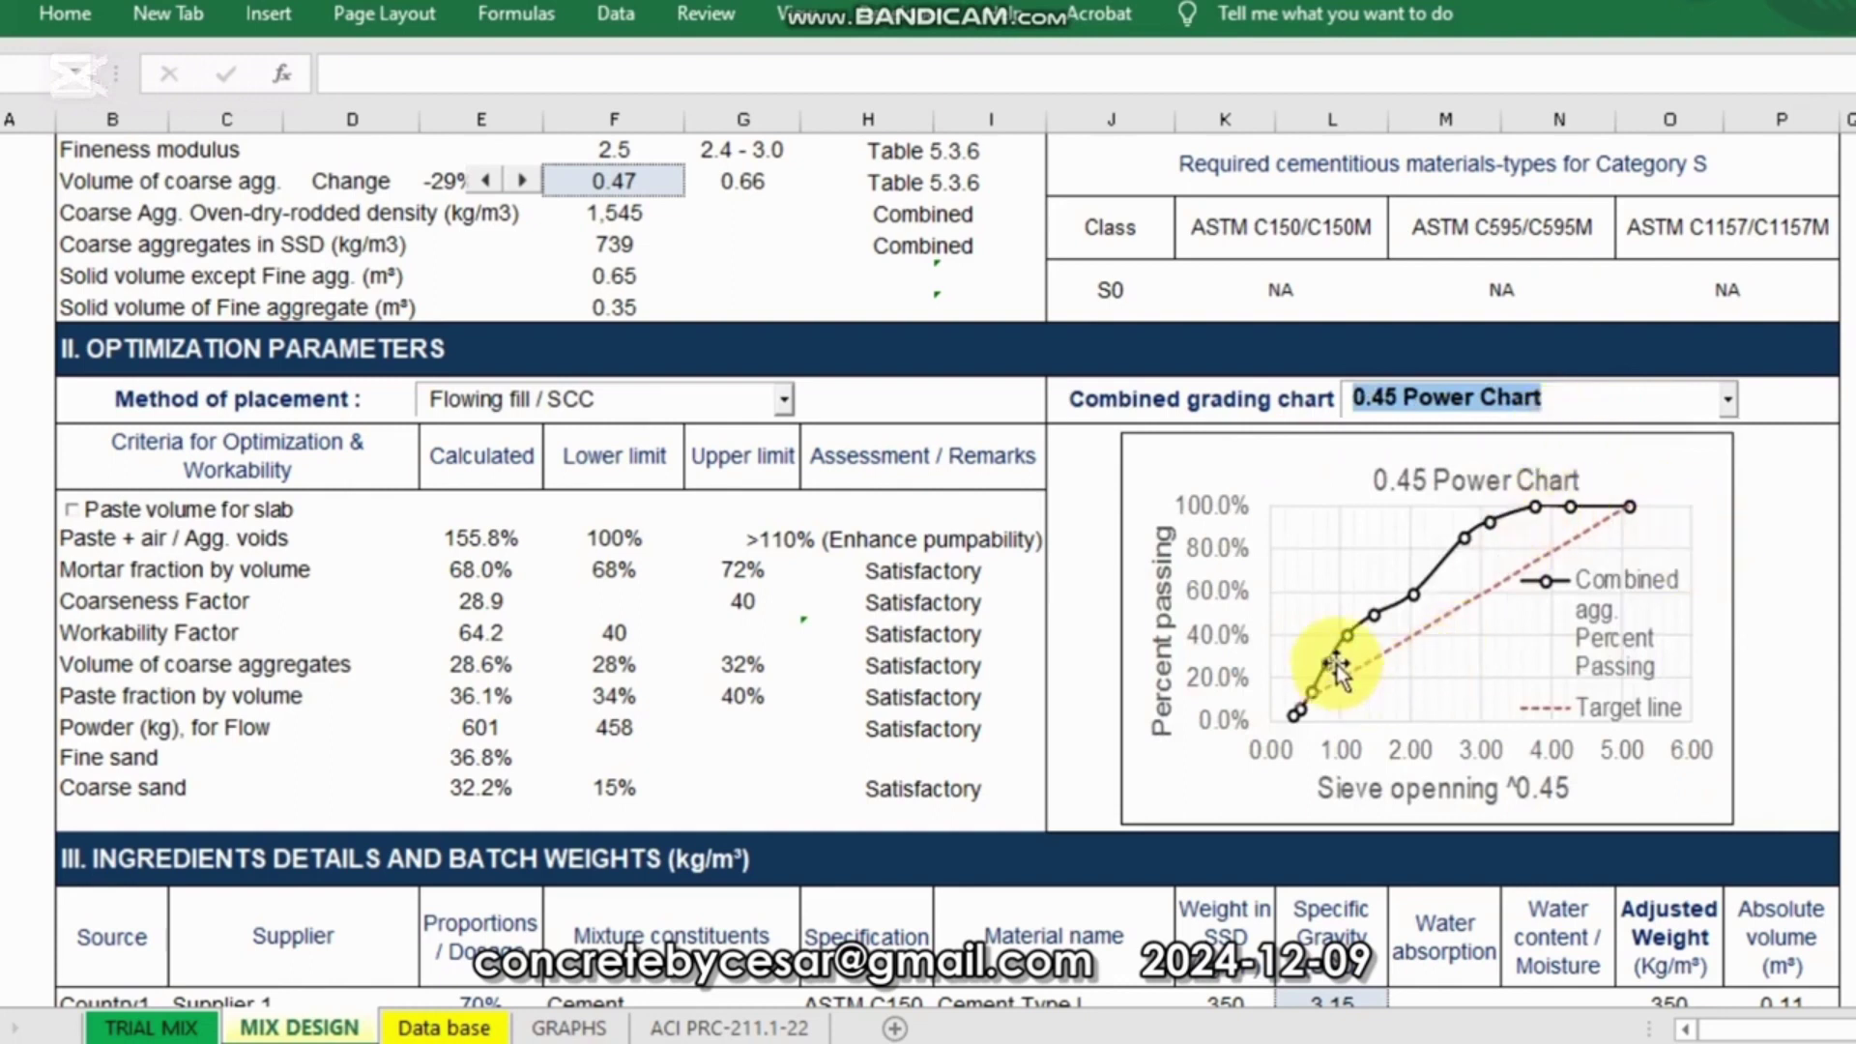
left_click(1732, 402)
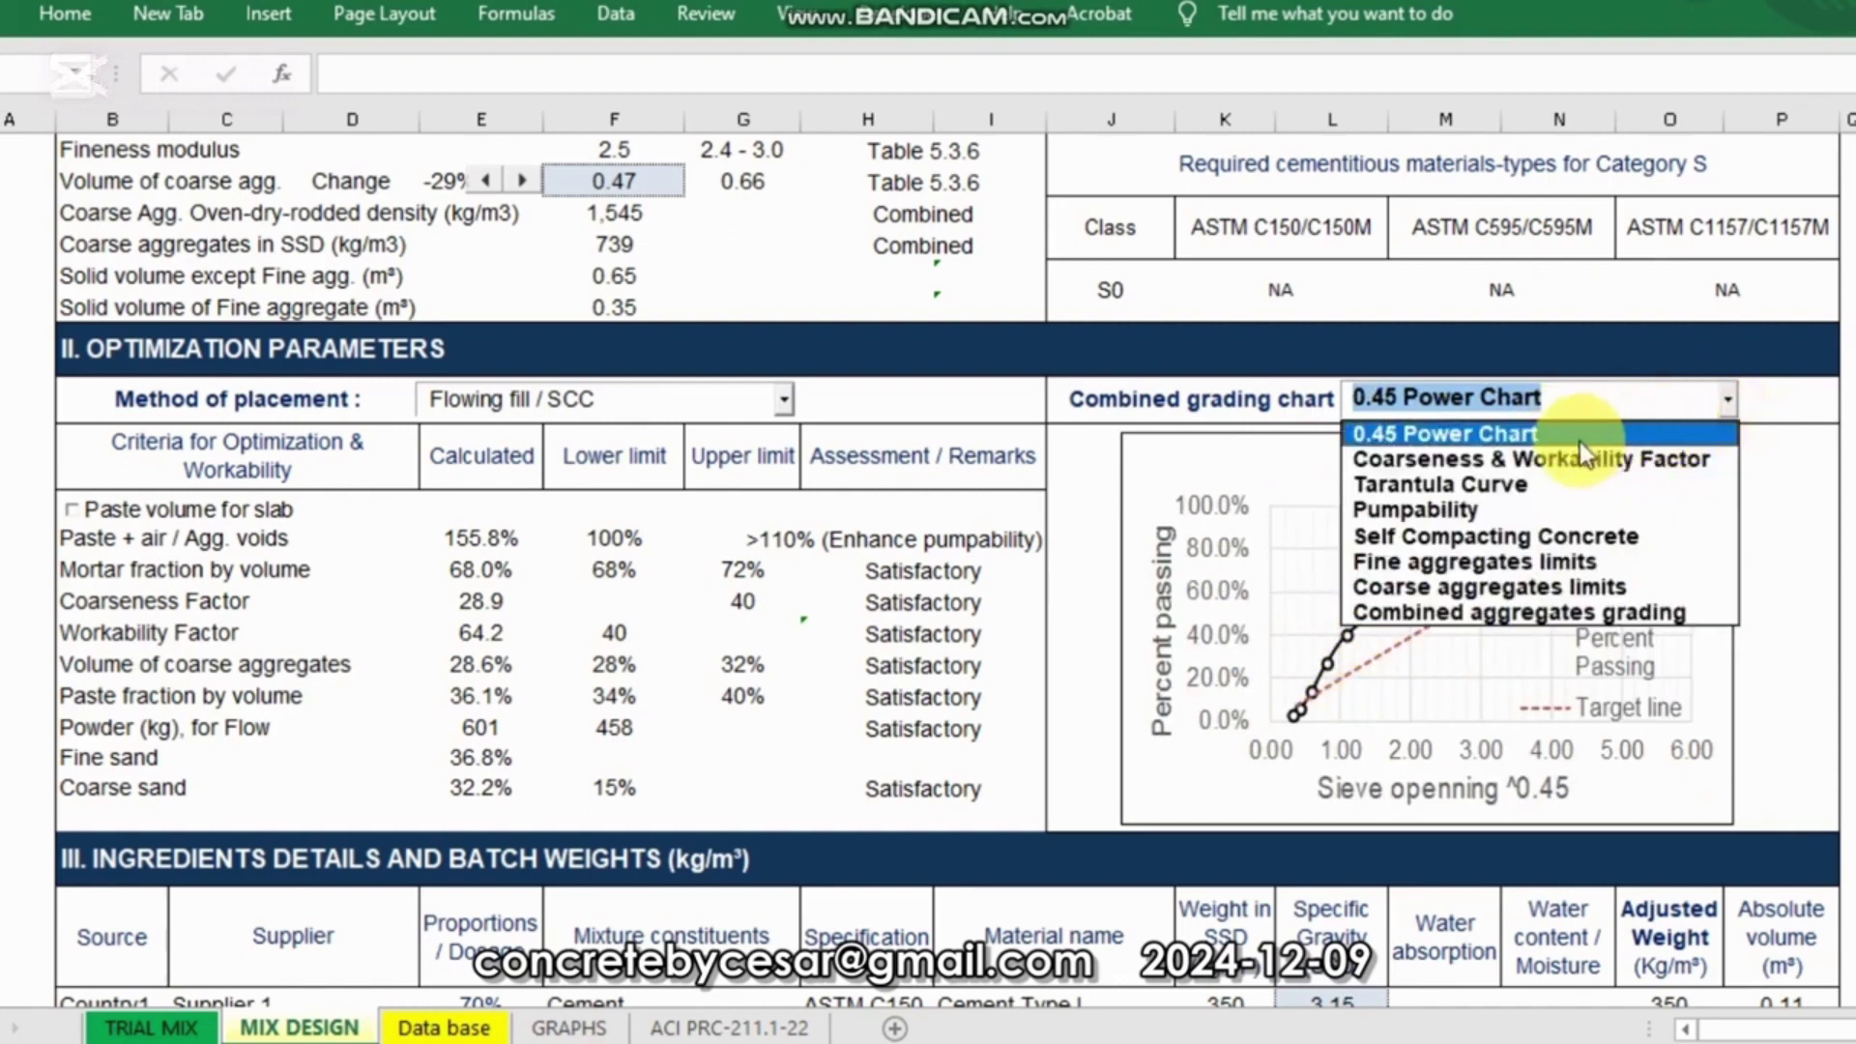
left_click(1591, 461)
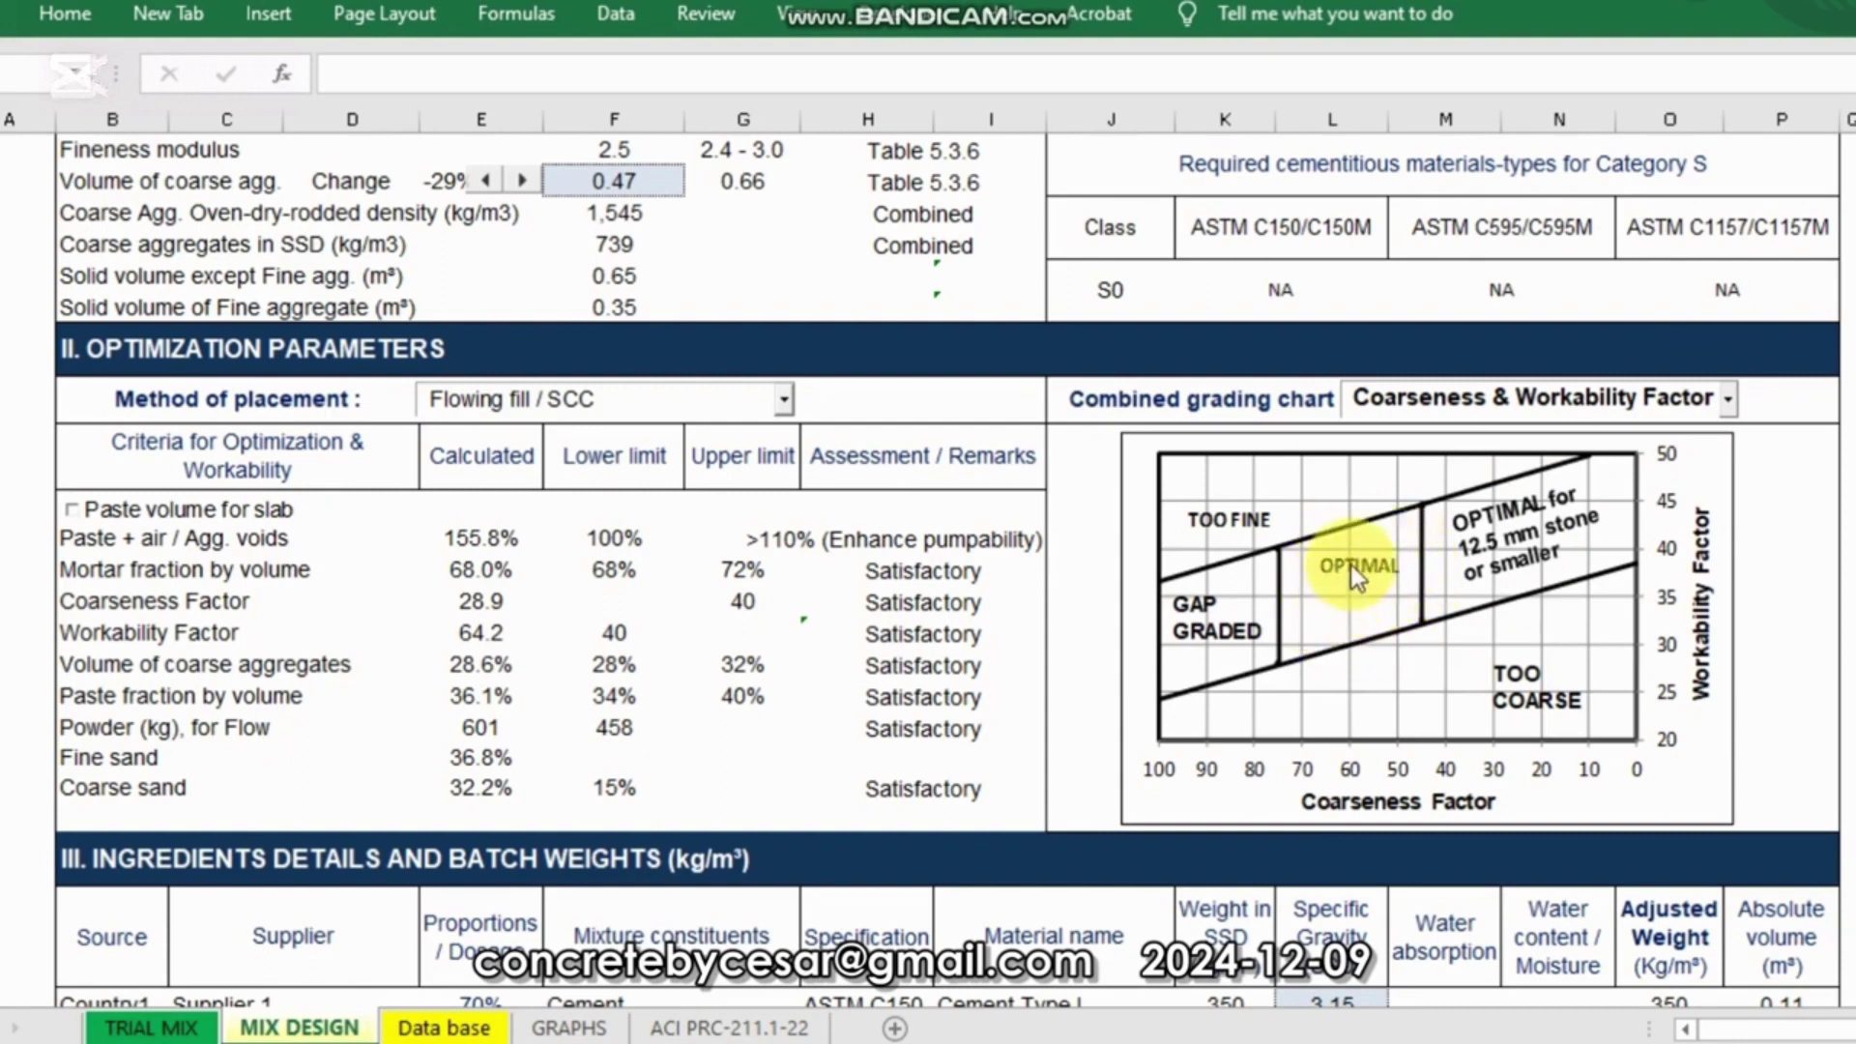
Step: View the combined grading on the Tarantula Curve and Pumpability charts, and look over the proposed mixture parameters
left_click(1731, 398)
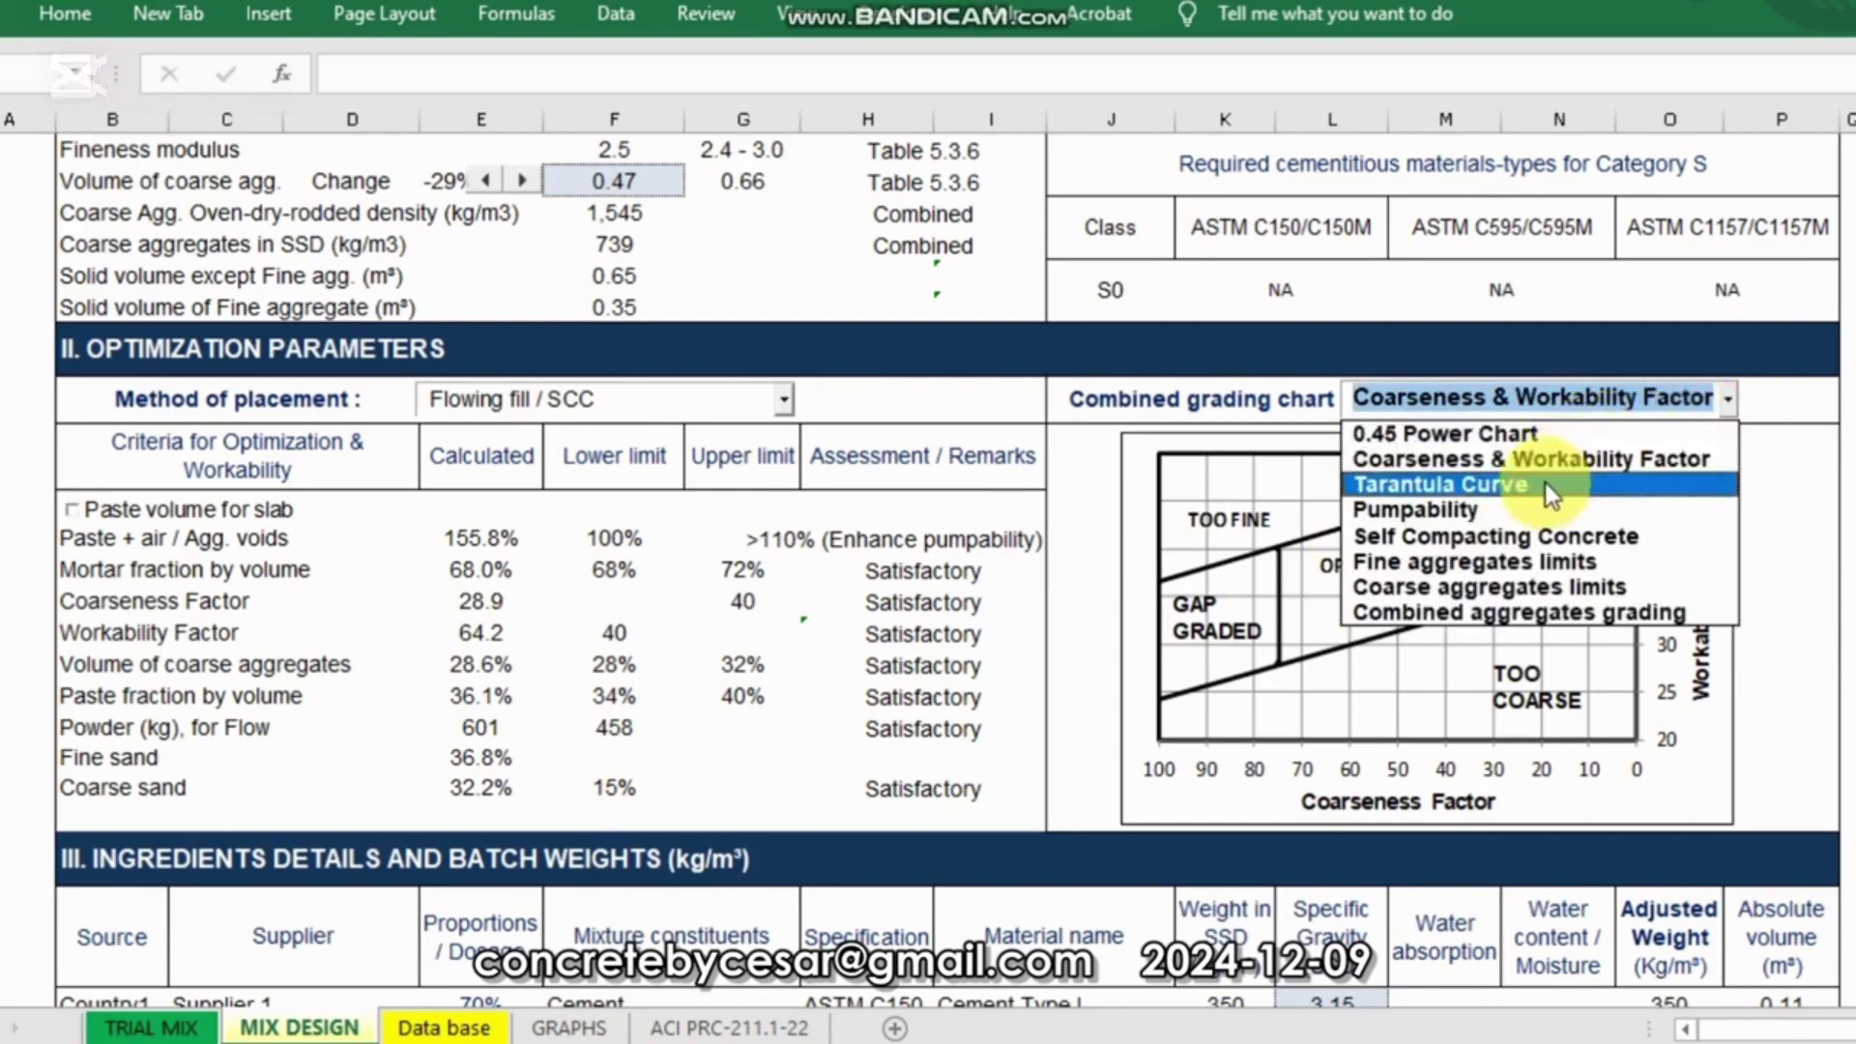
left_click(1545, 483)
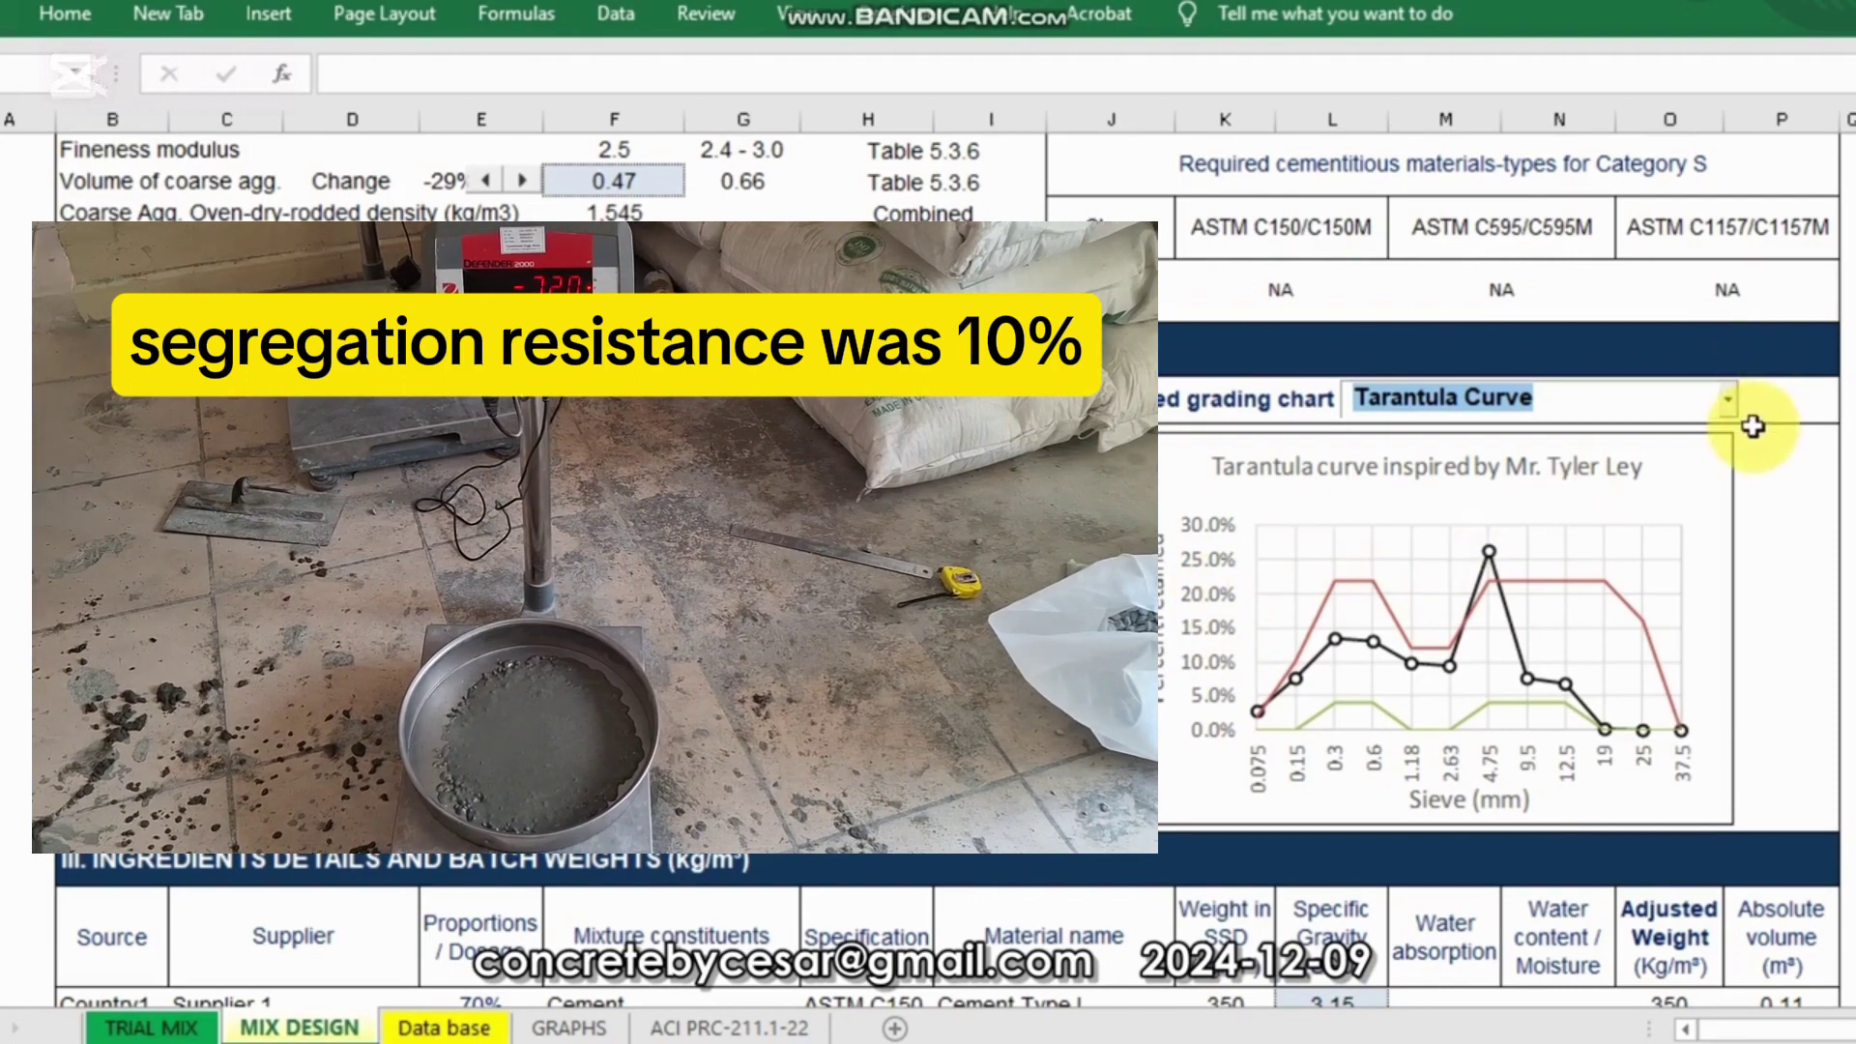
left_click(1727, 400)
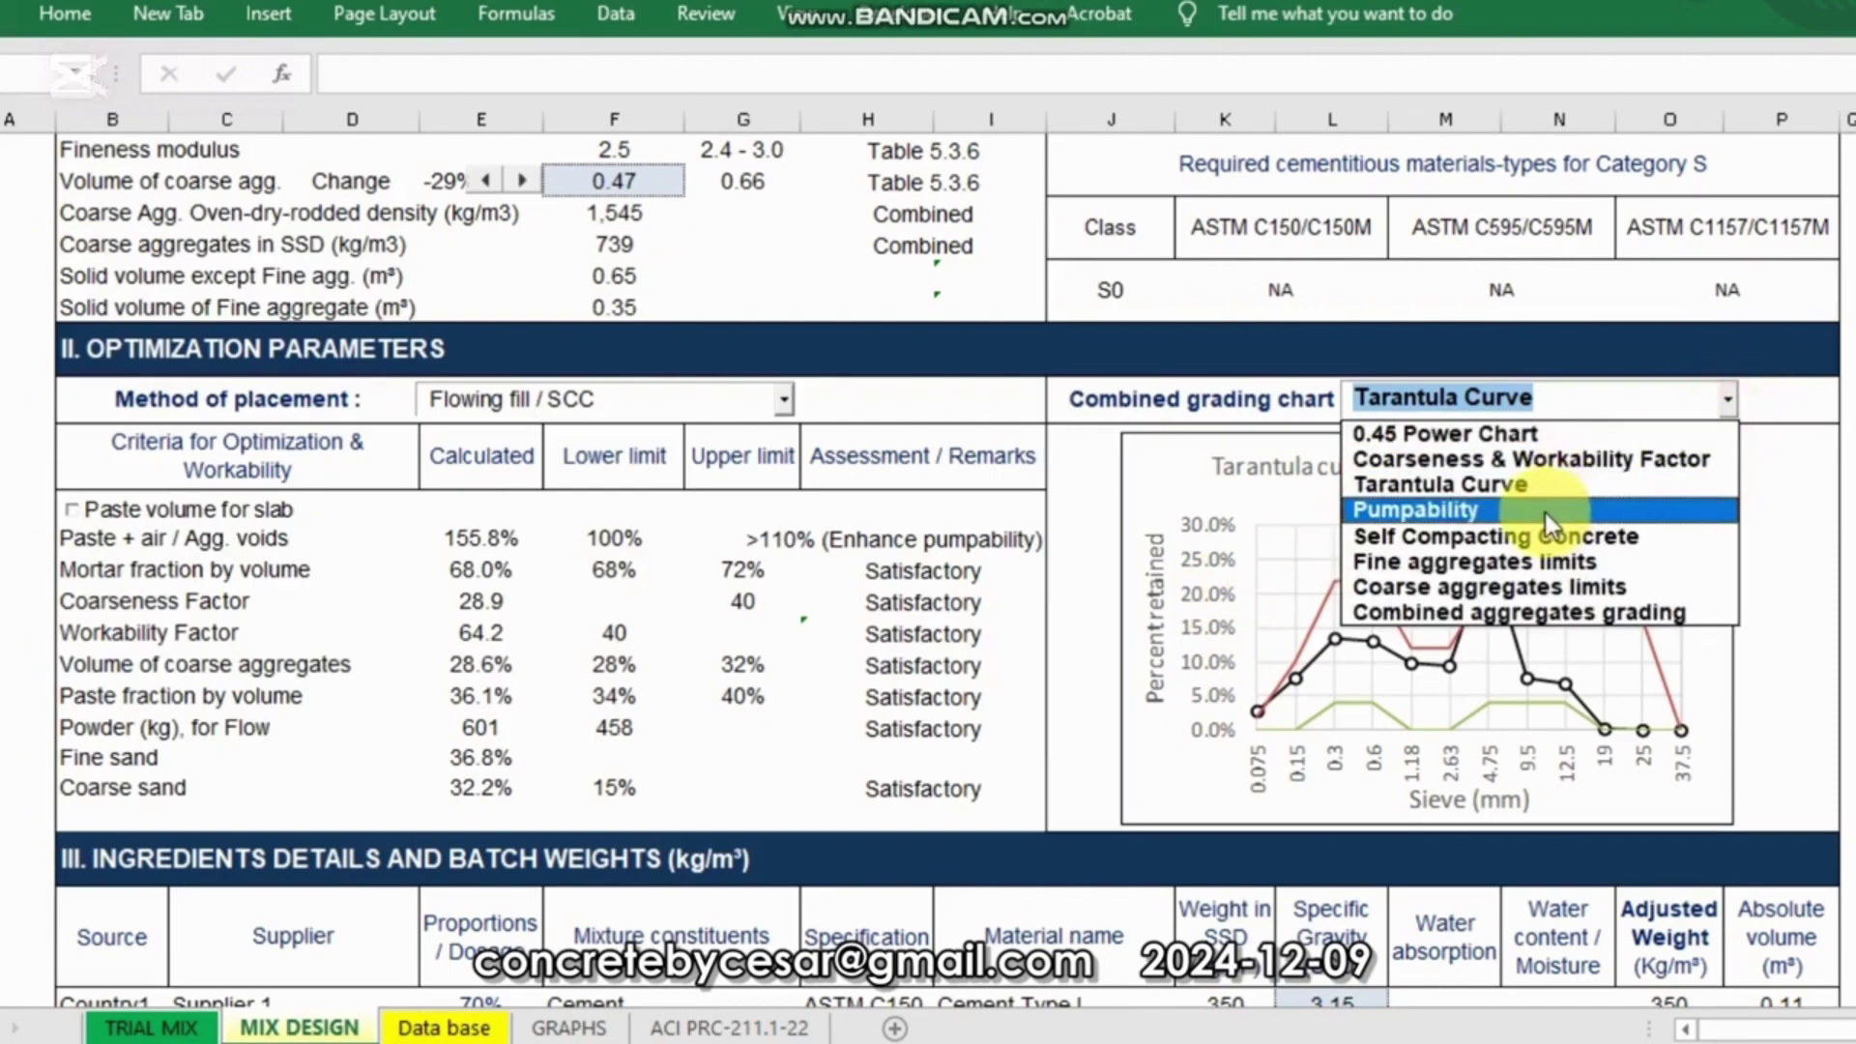
left_click(1542, 510)
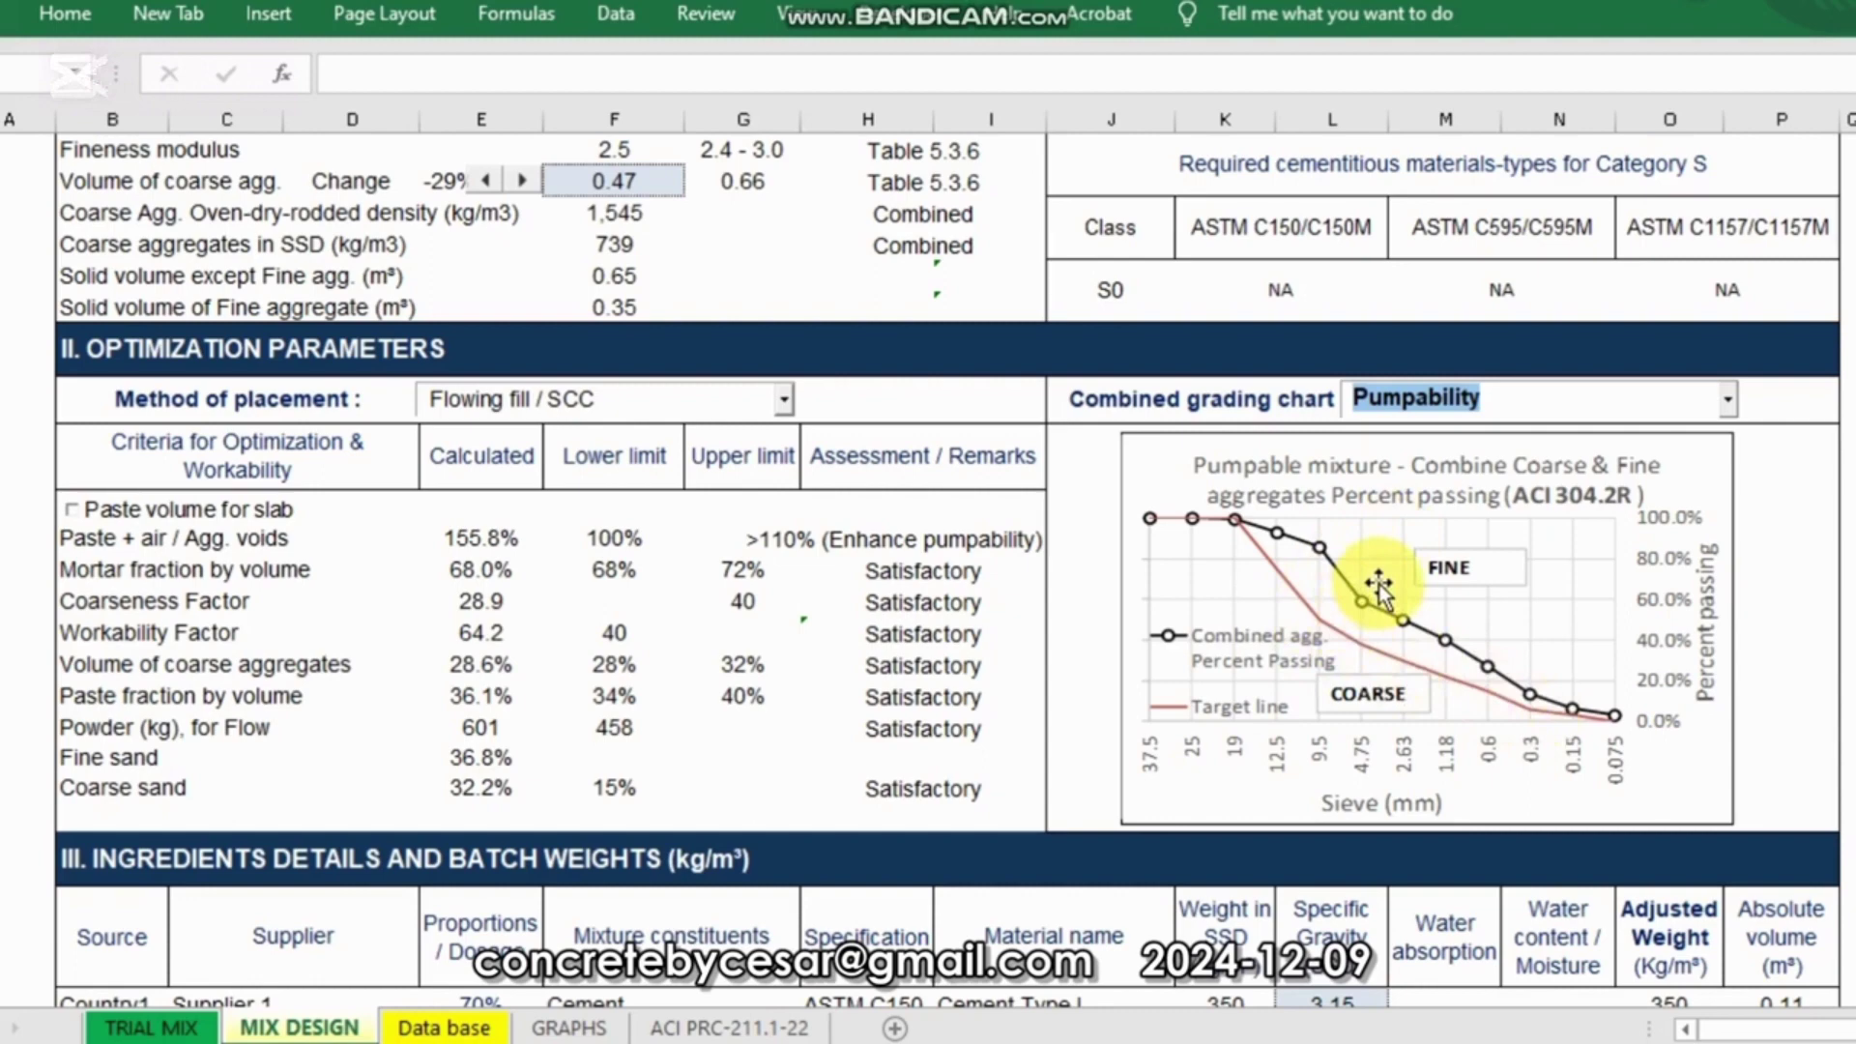
scroll(1324, 589, "up", 2)
scroll(774, 387, "up", 1)
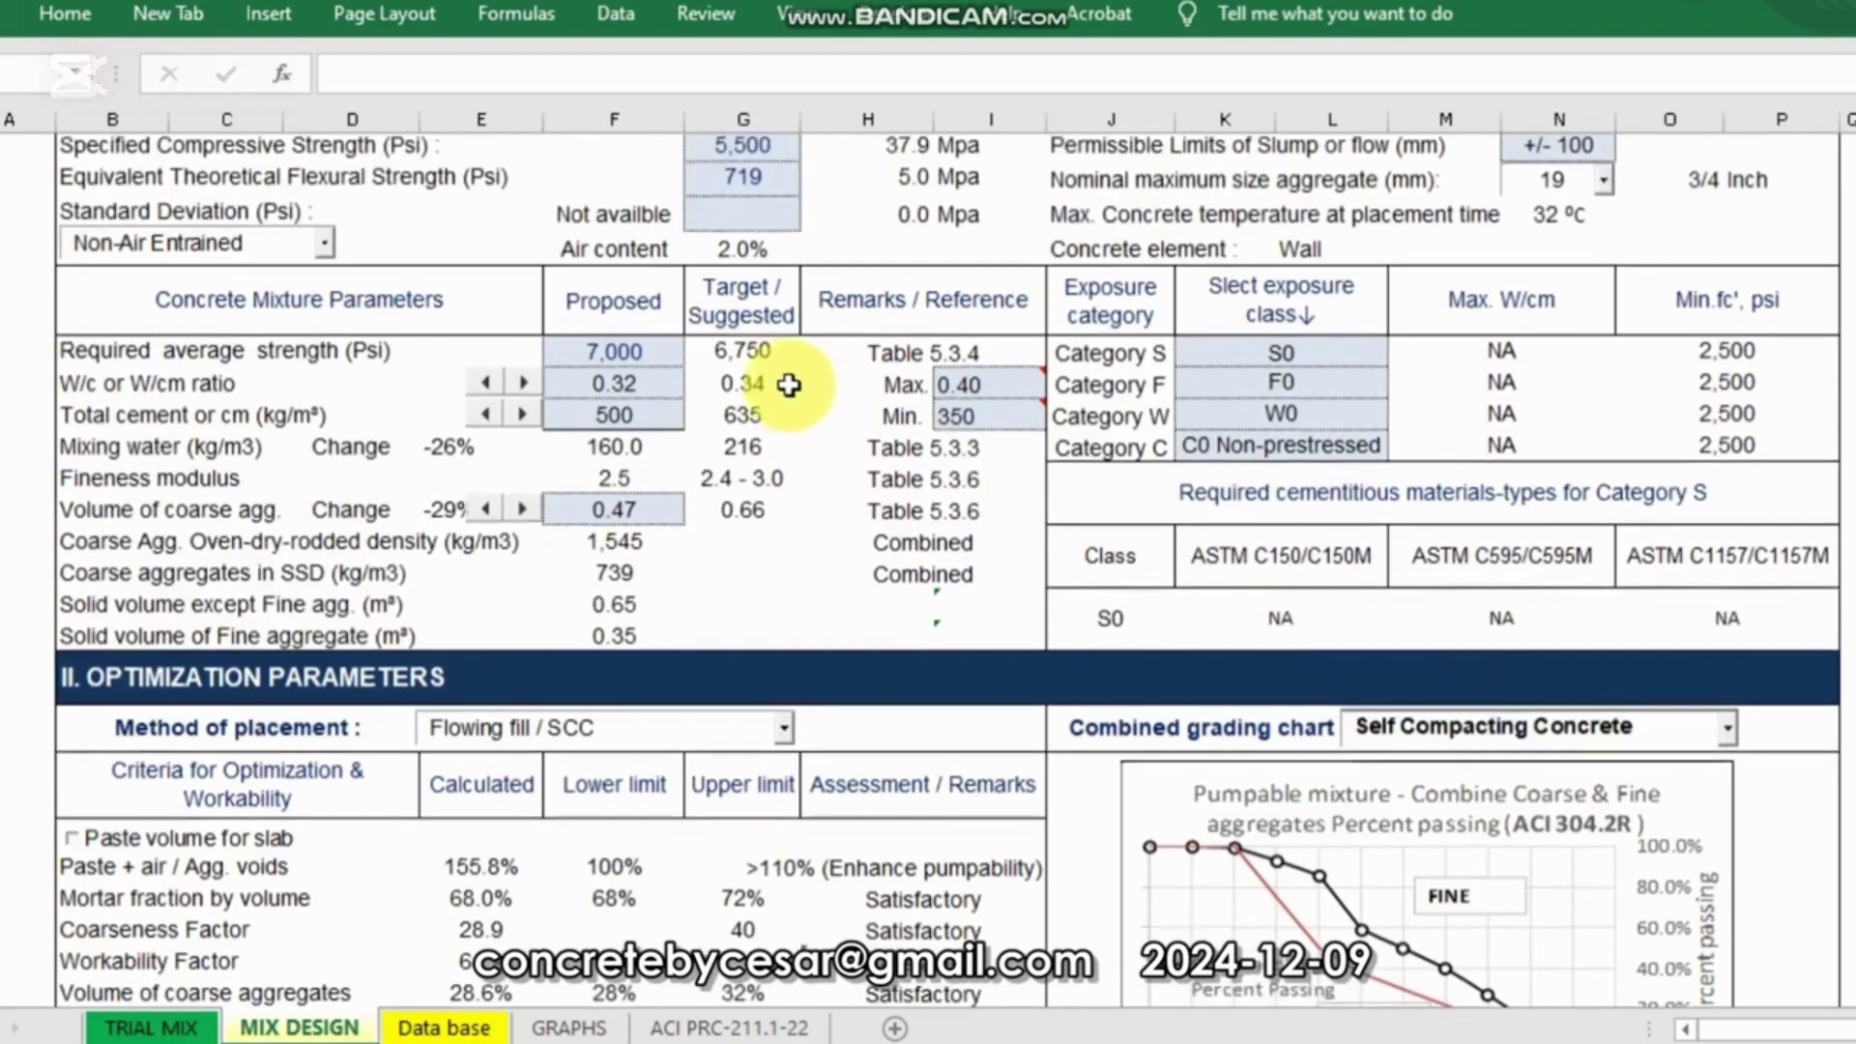
Step: View the combined grading on the Self Compacting Concrete chart alongside the optimization criteria
scroll(677, 483, "up", 1)
scroll(628, 454, "down", 1)
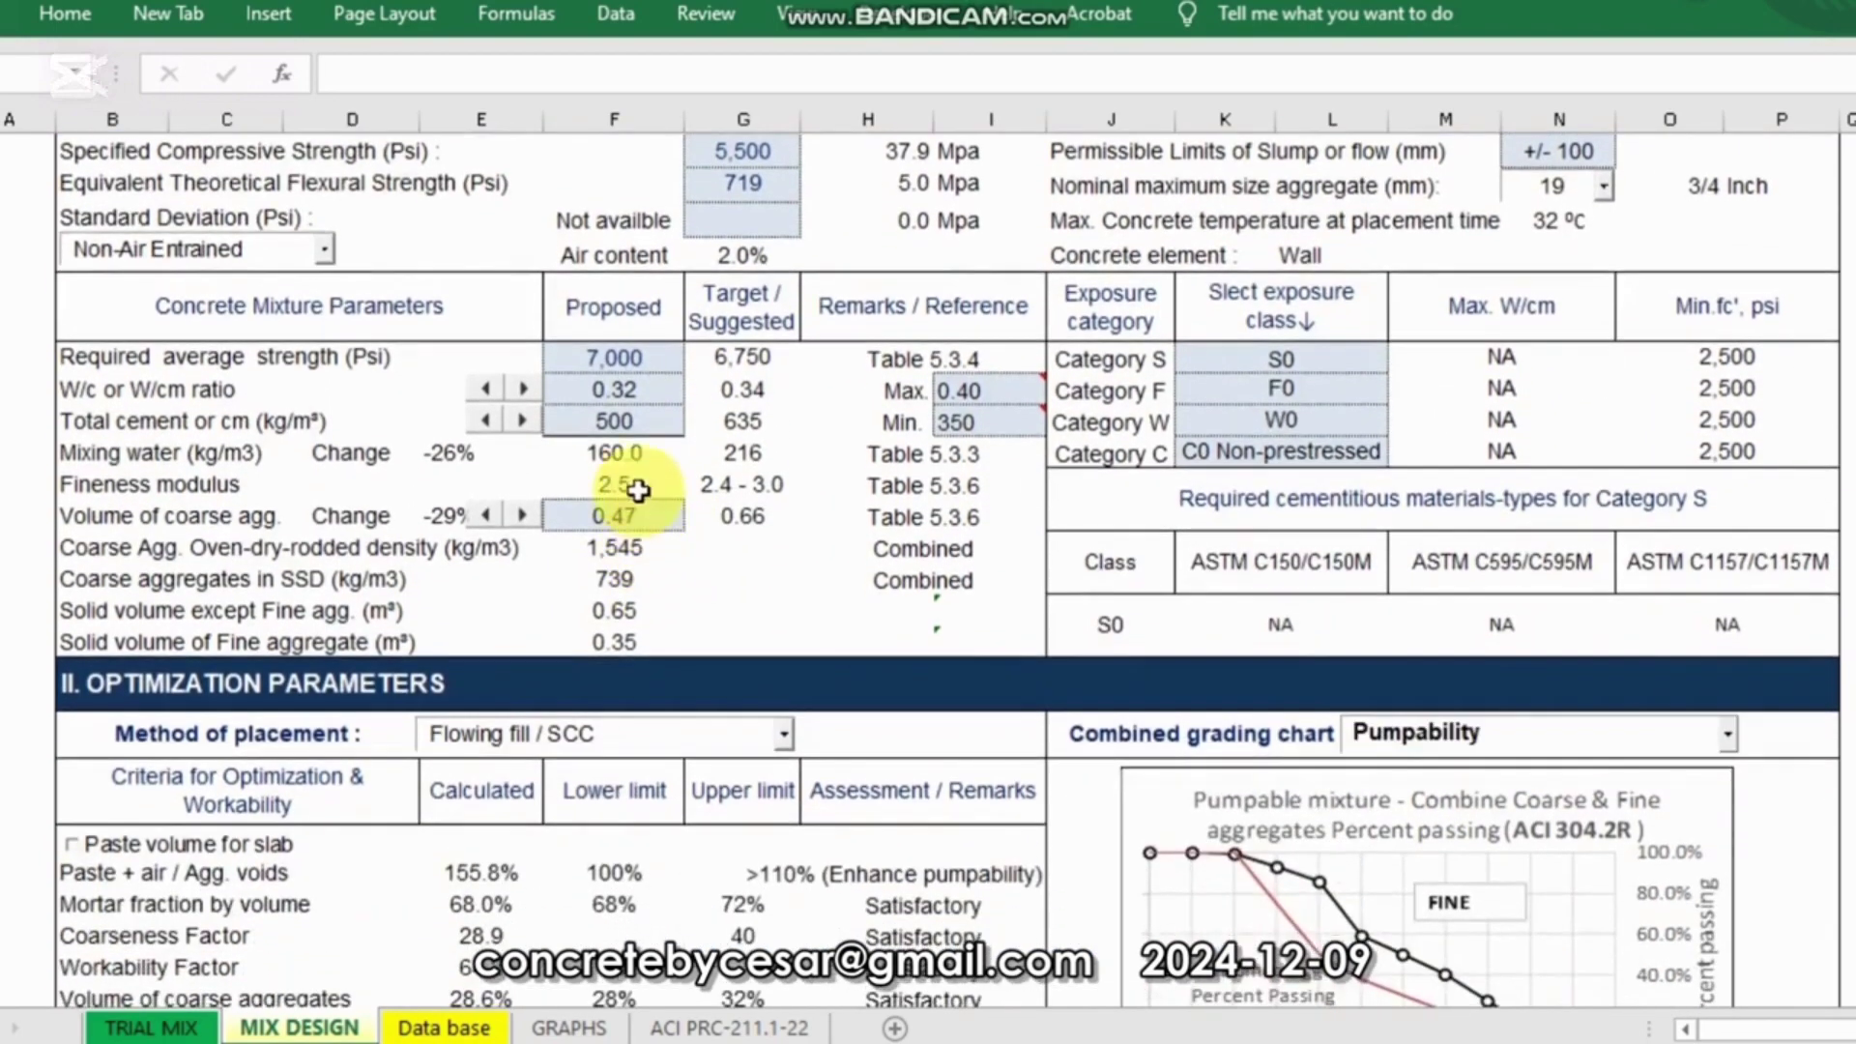
scroll(1256, 735, "down", 4)
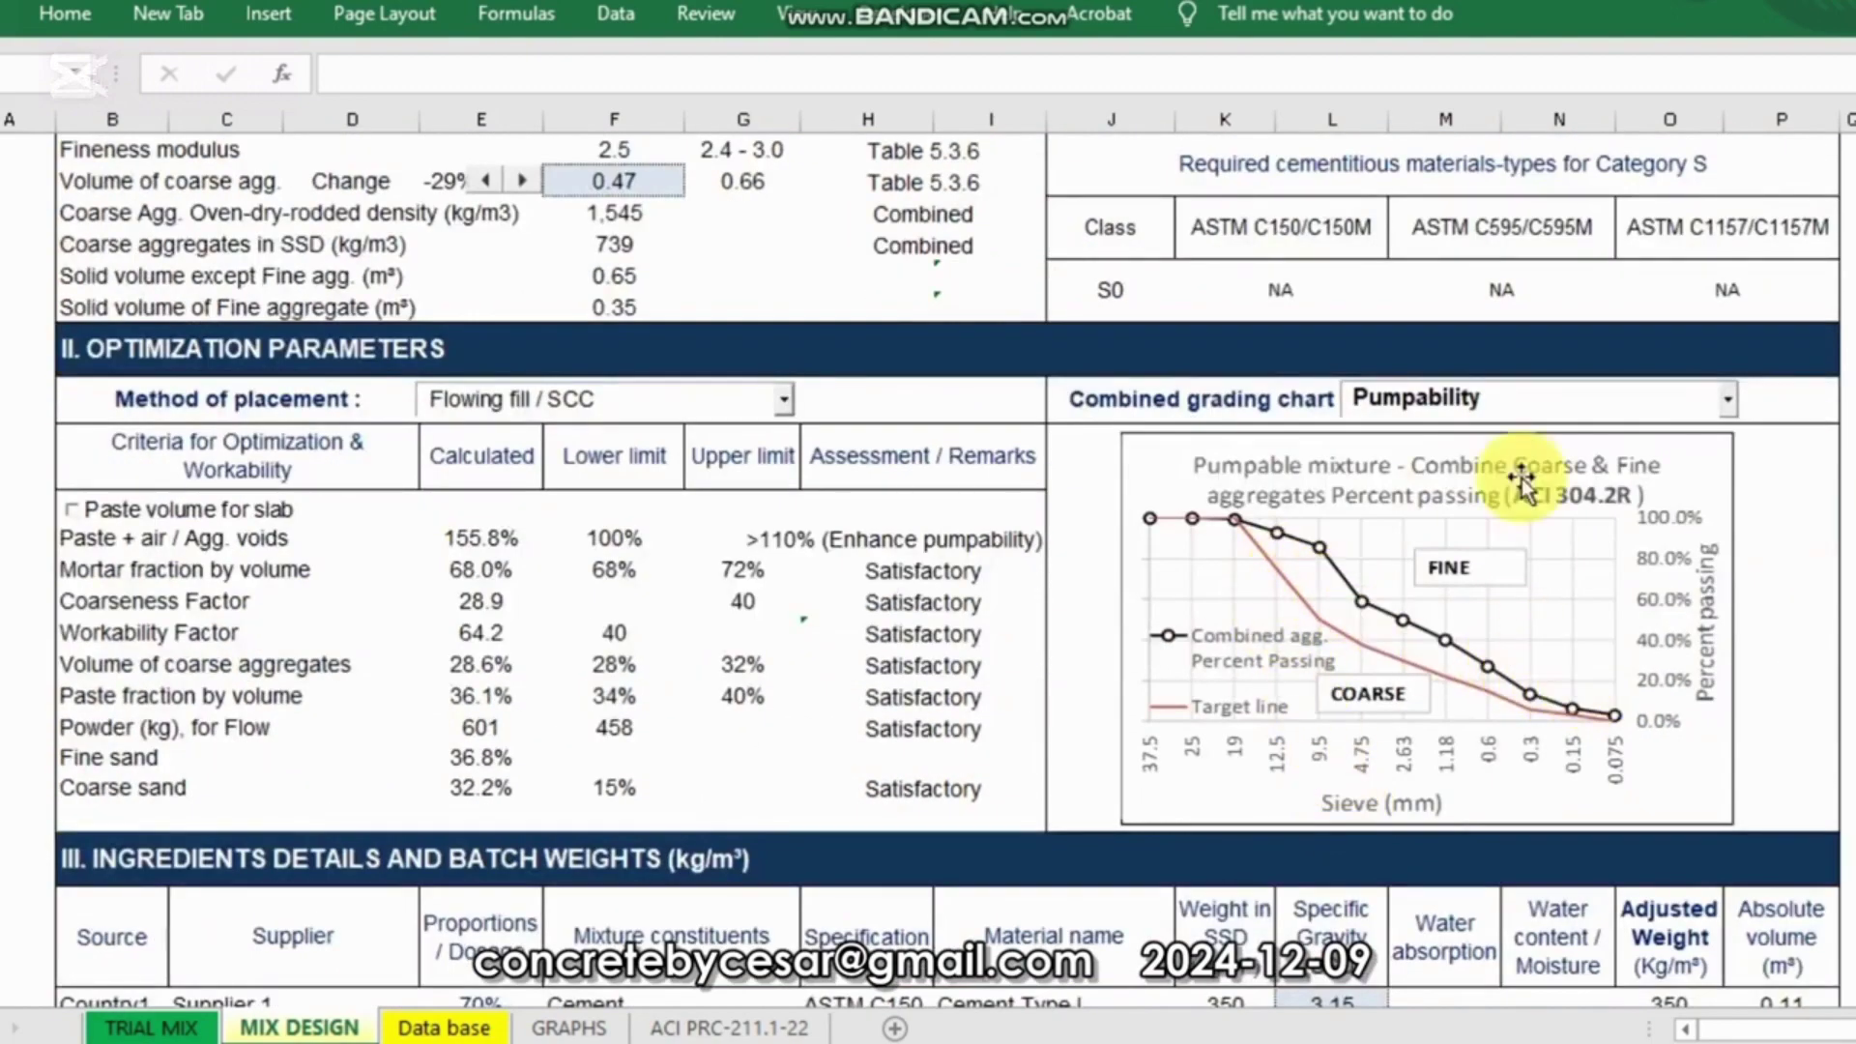
left_click(1726, 399)
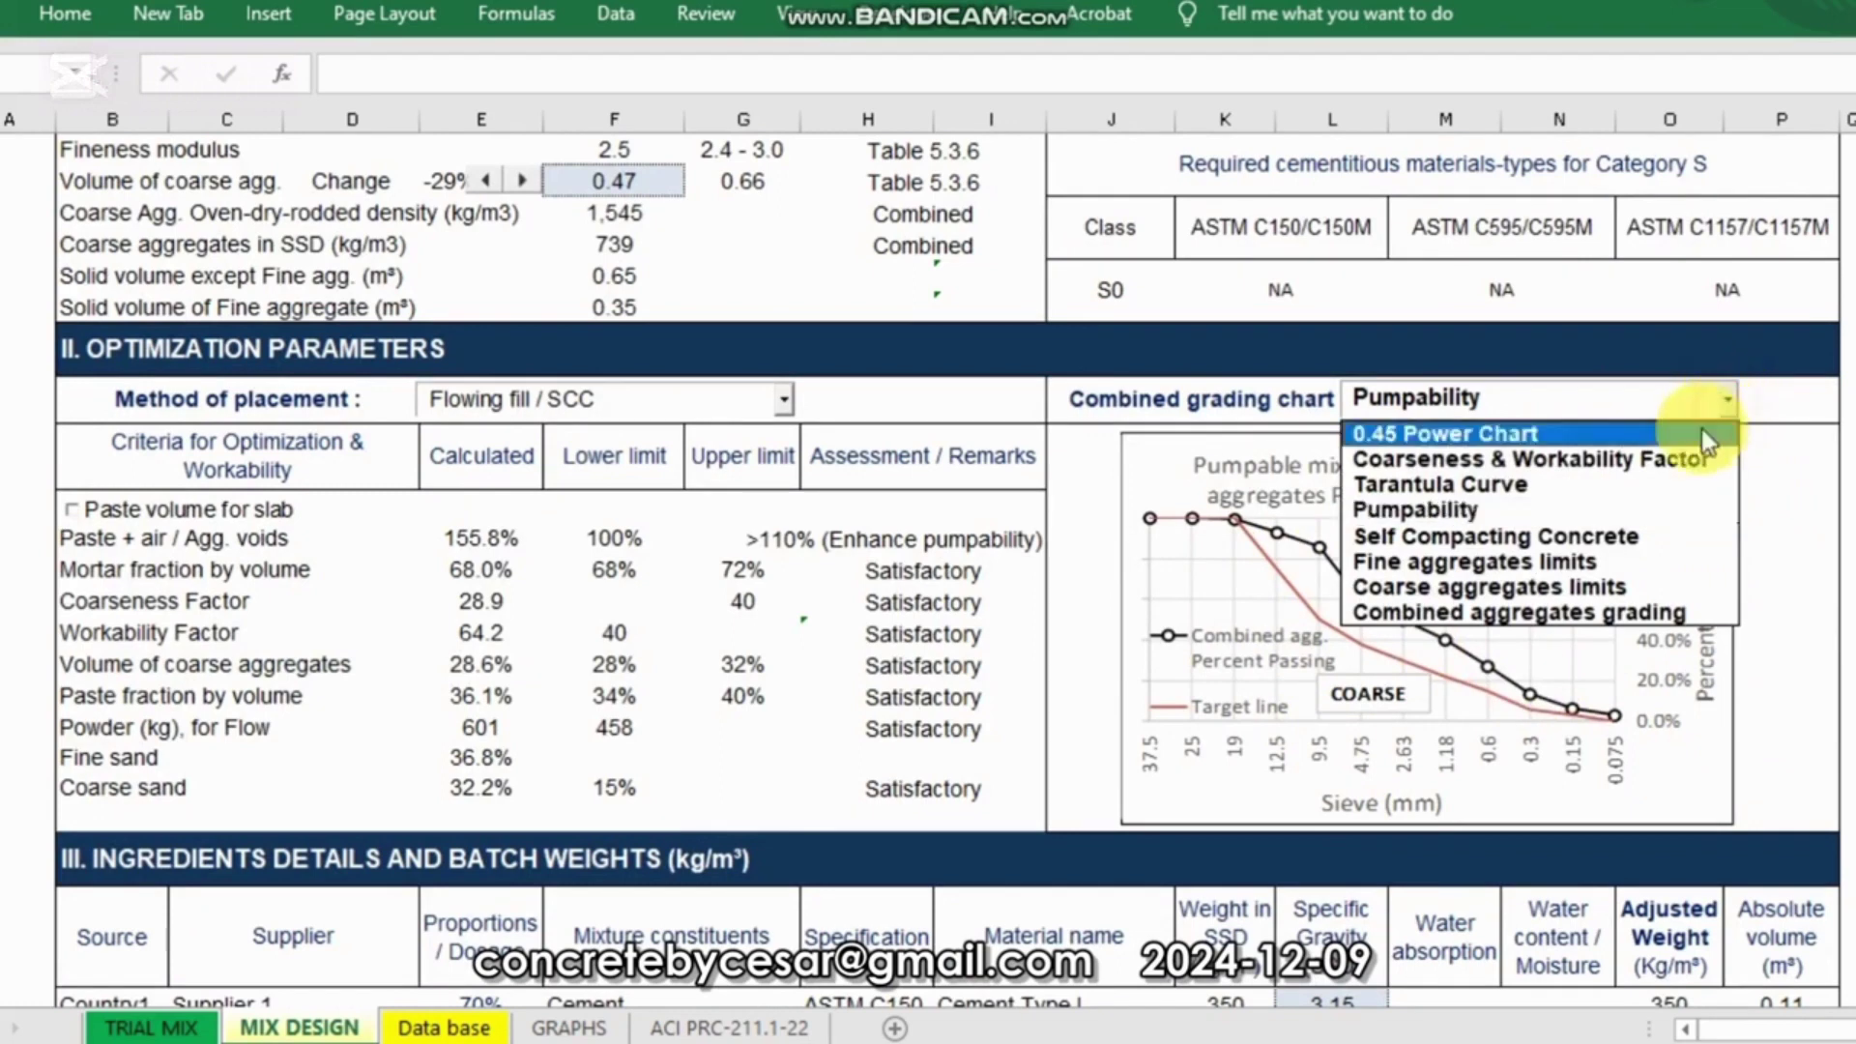
left_click(1593, 535)
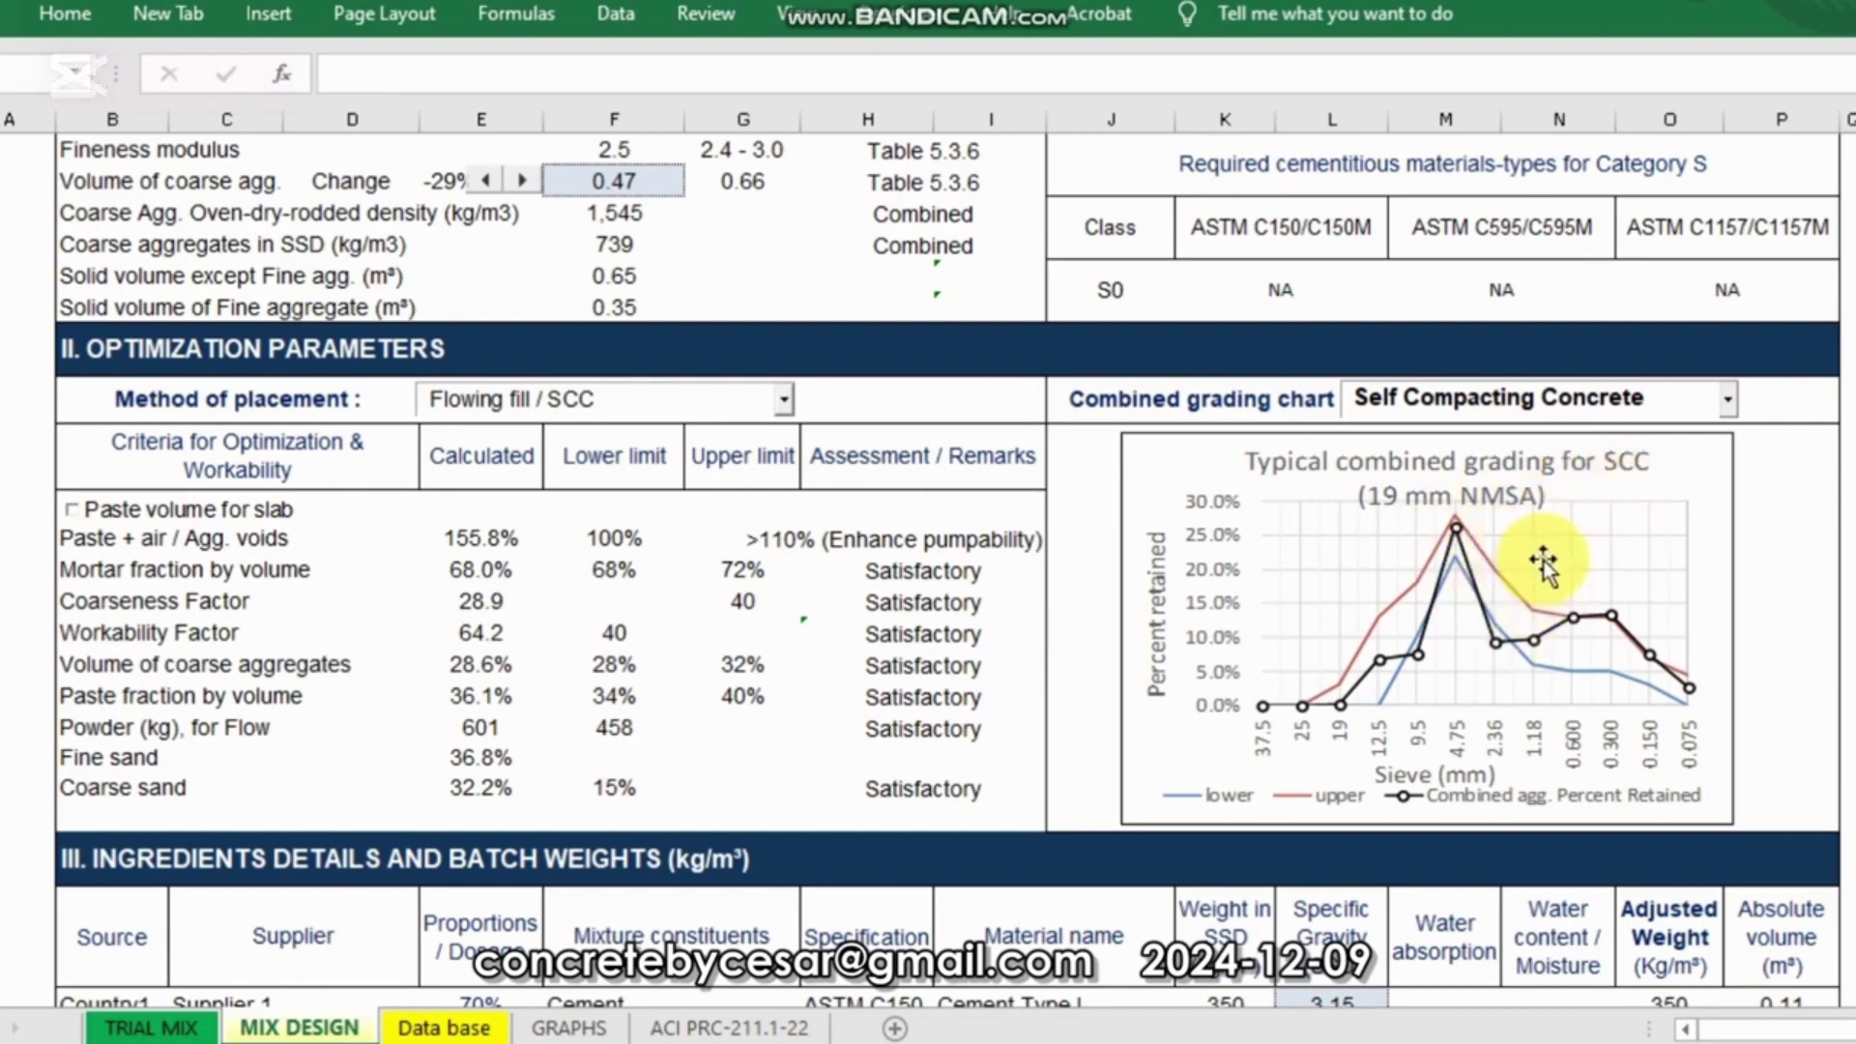
scroll(1566, 619, "up", 3)
scroll(1595, 638, "down", 2)
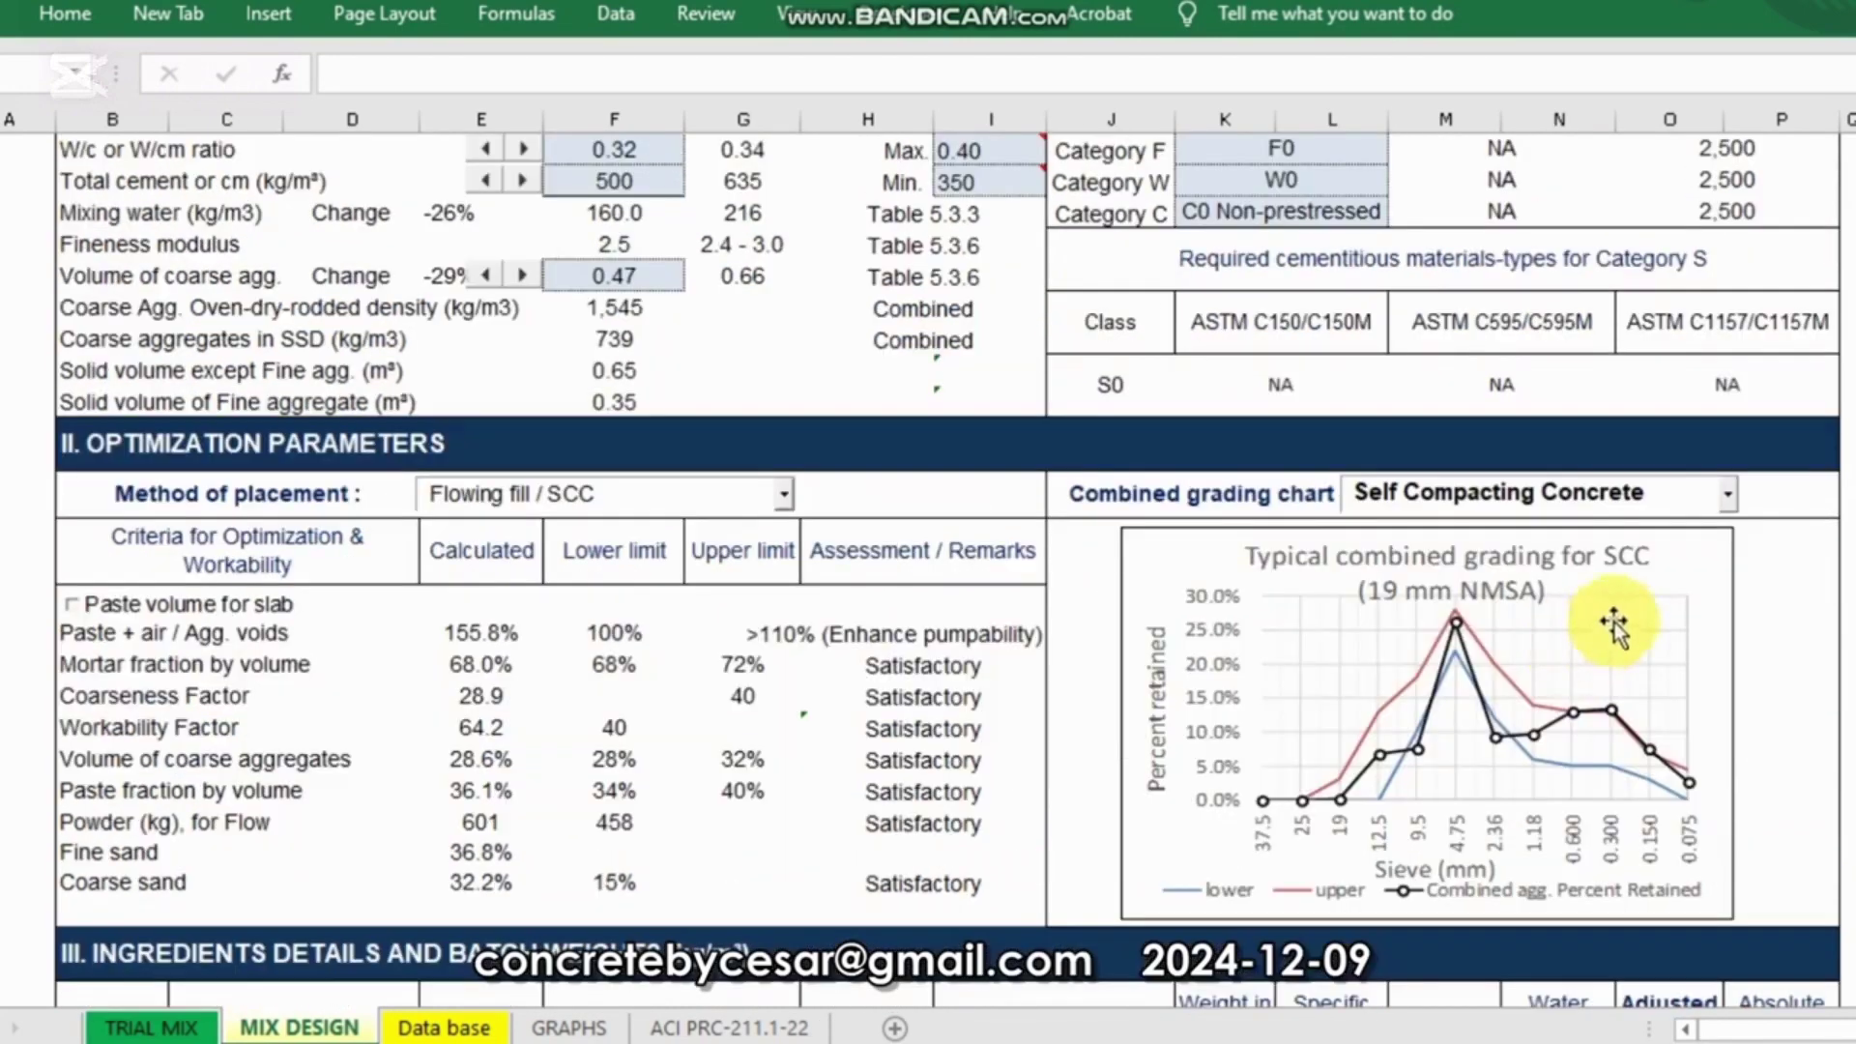
Step: View the Fine aggregates limits and Coarse aggregates limits grading charts
left_click(1729, 496)
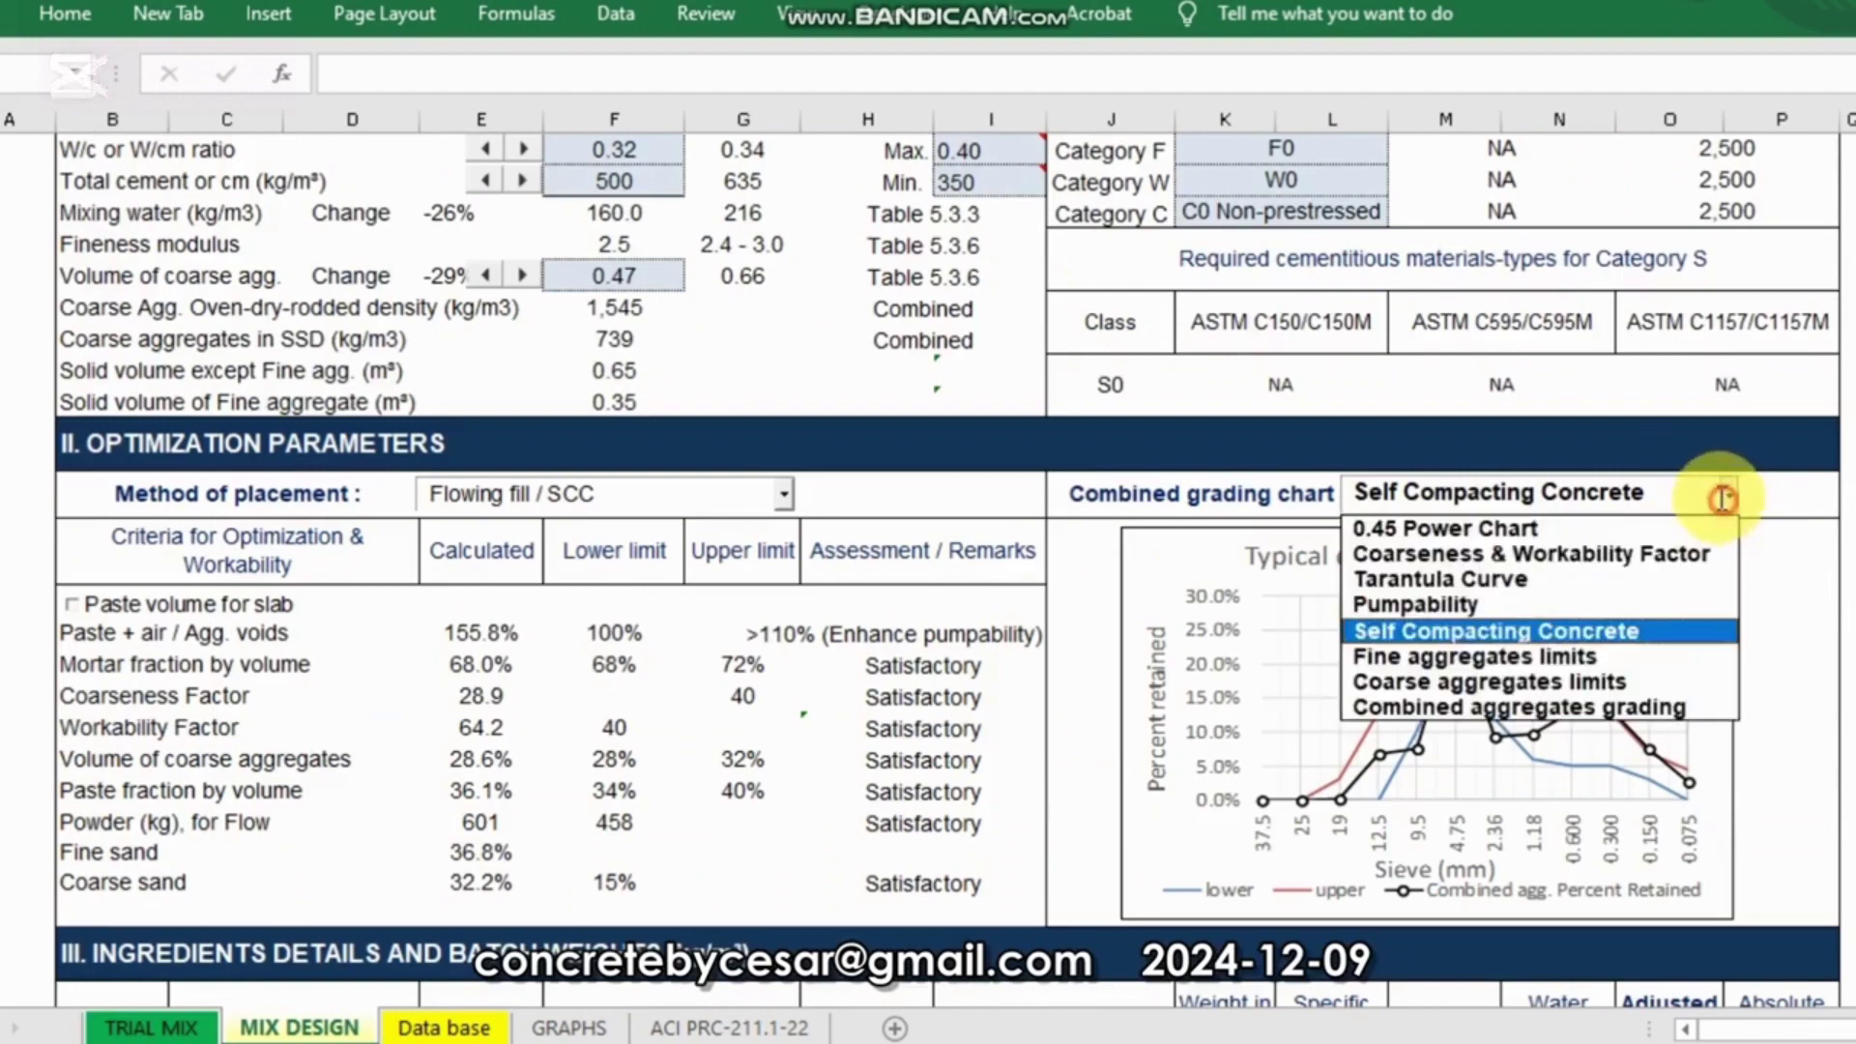
left_click(1544, 659)
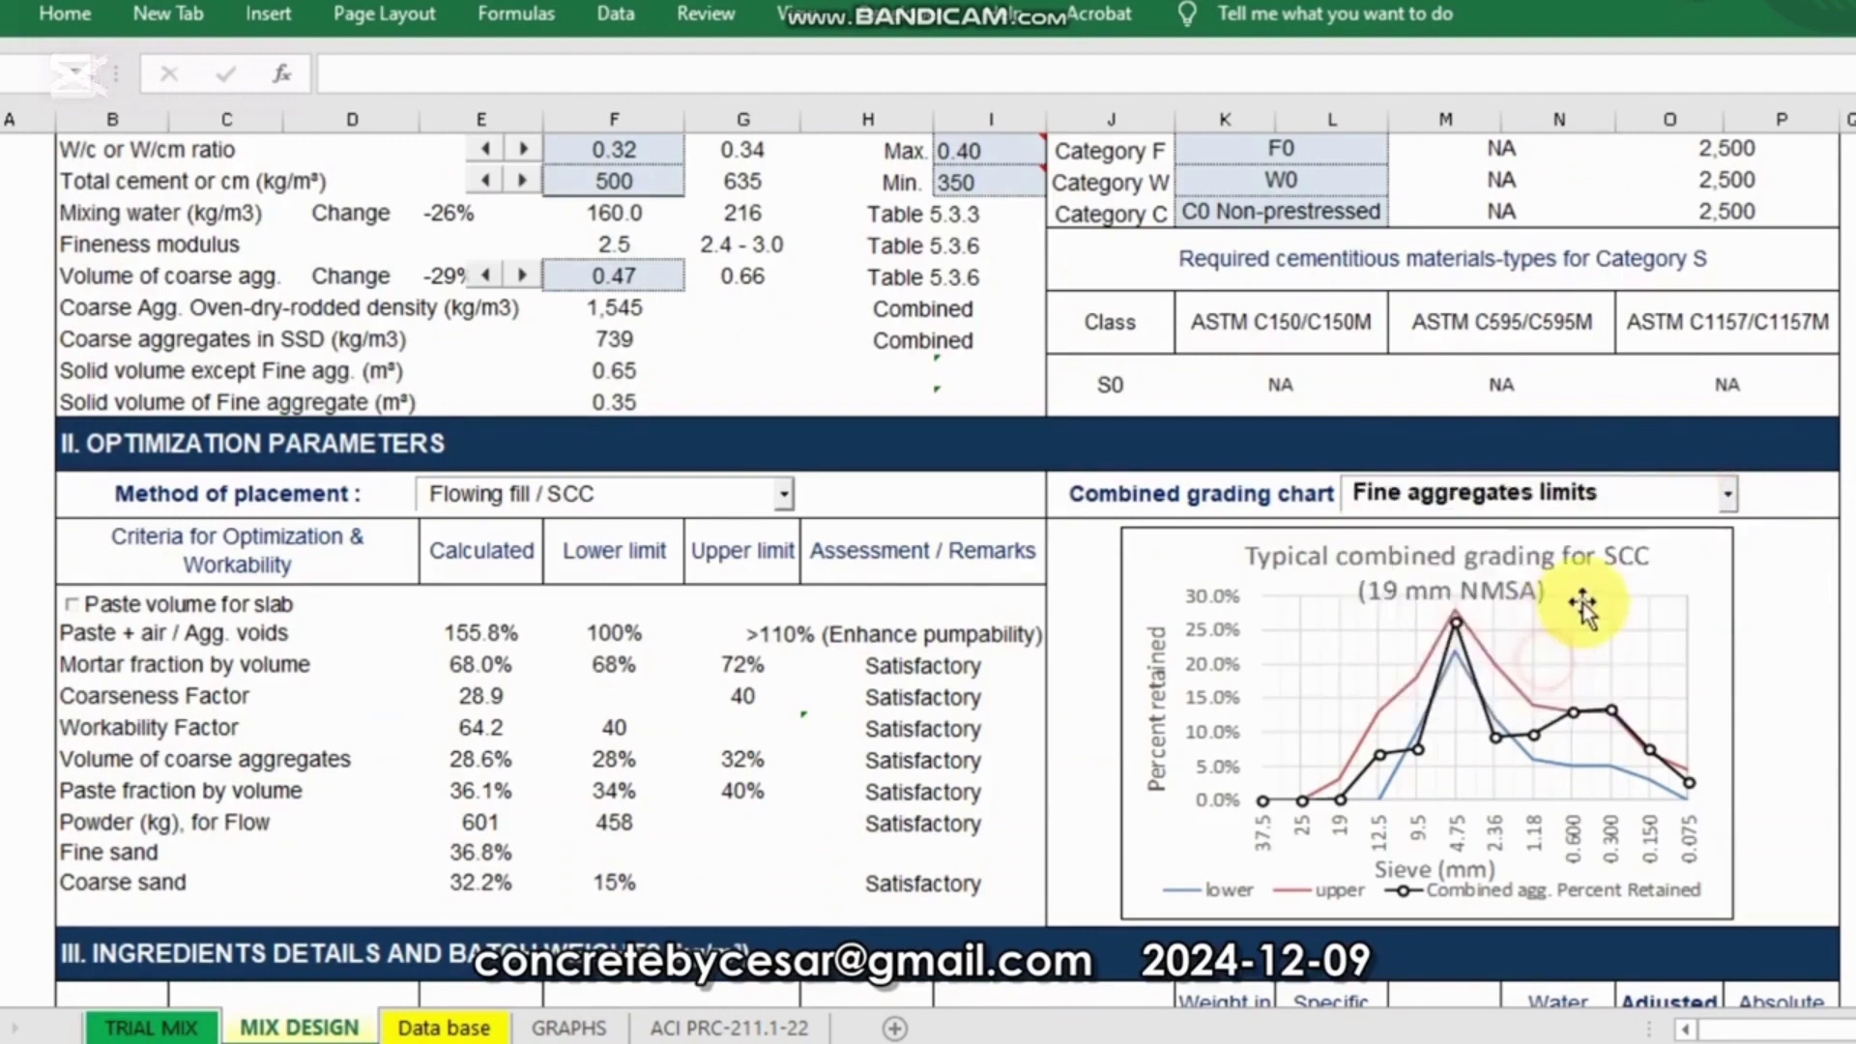
left_click(1730, 496)
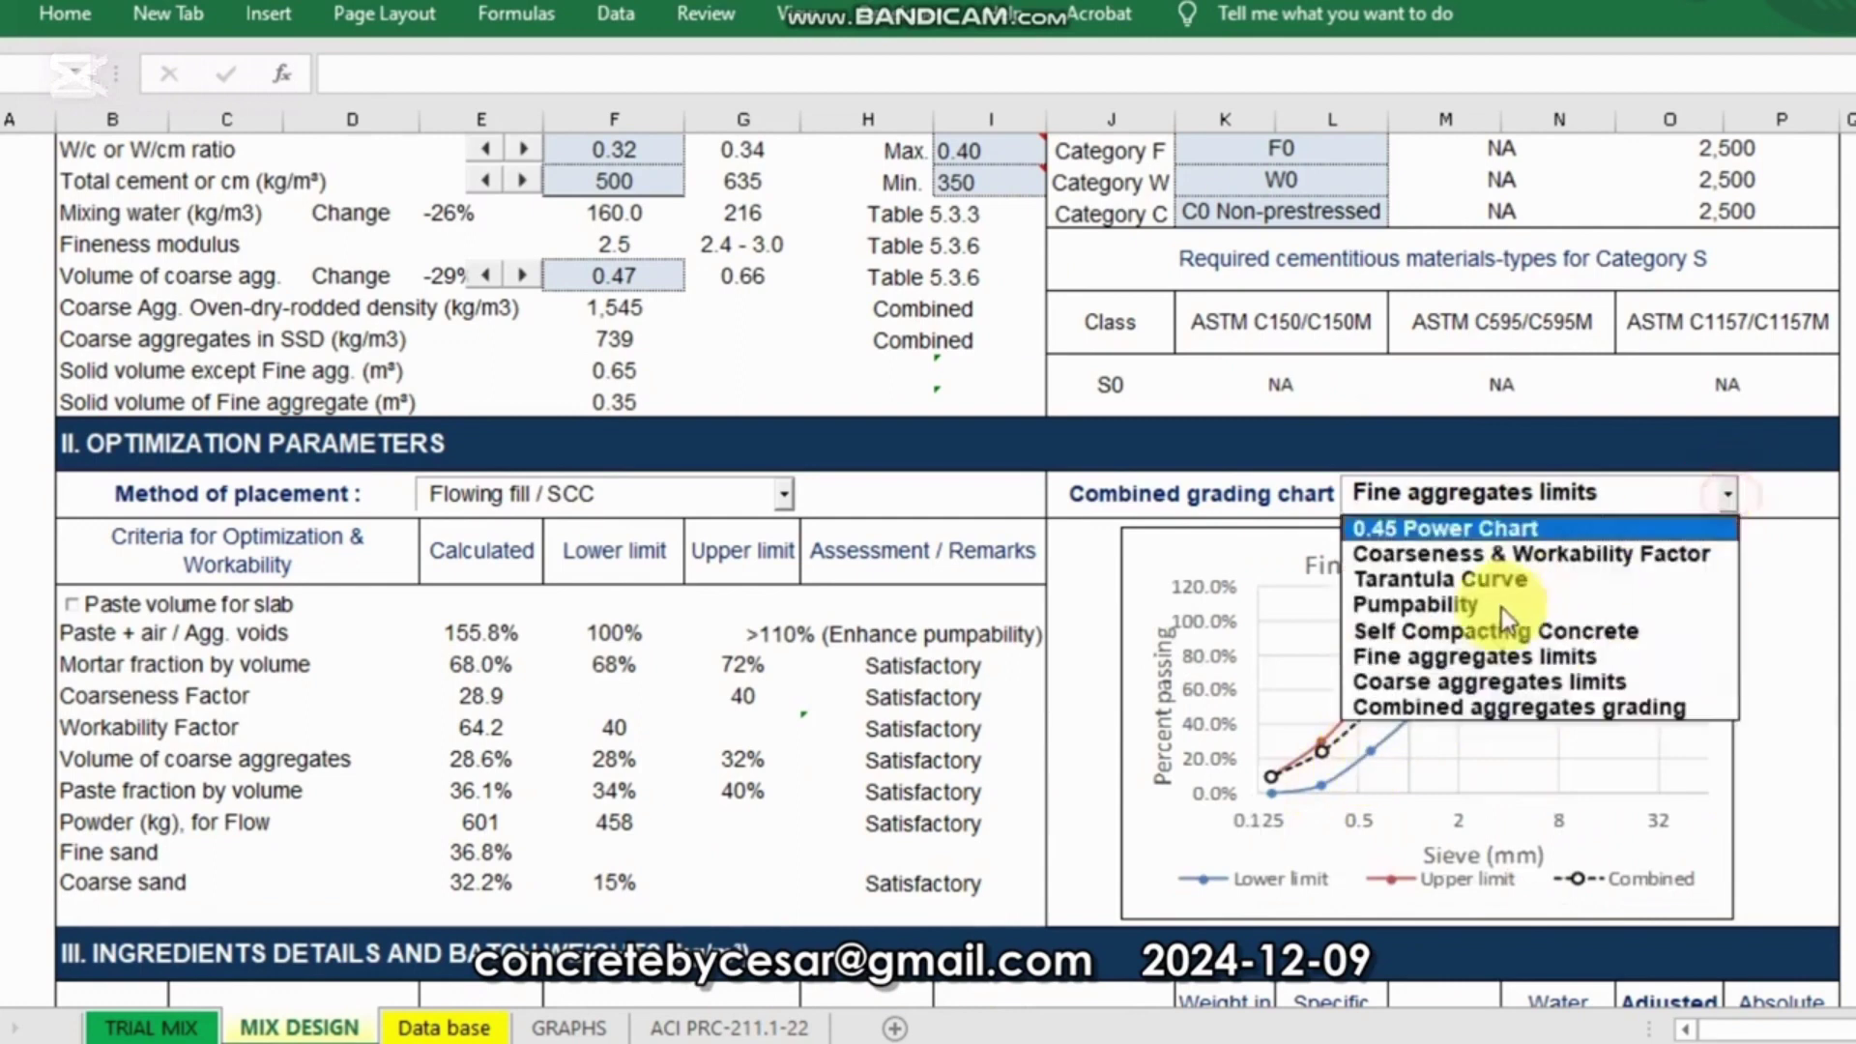
left_click(1496, 686)
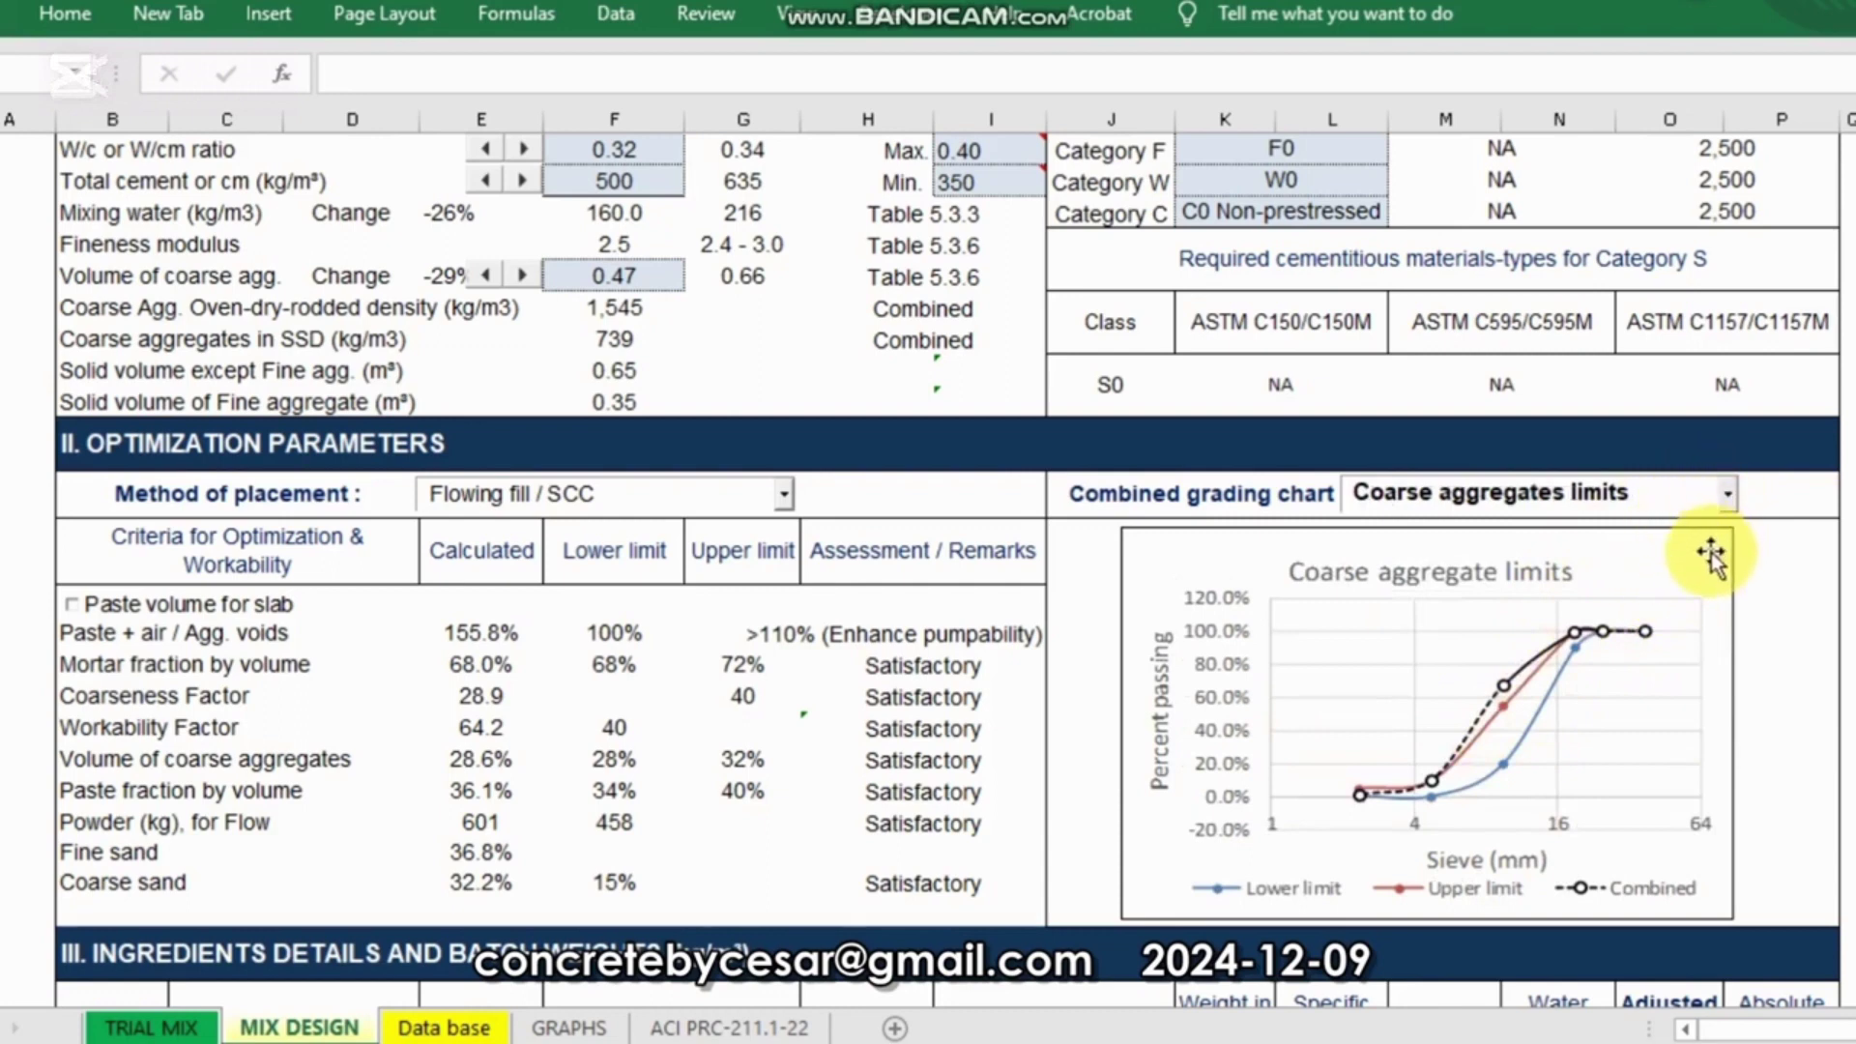
left_click(1726, 499)
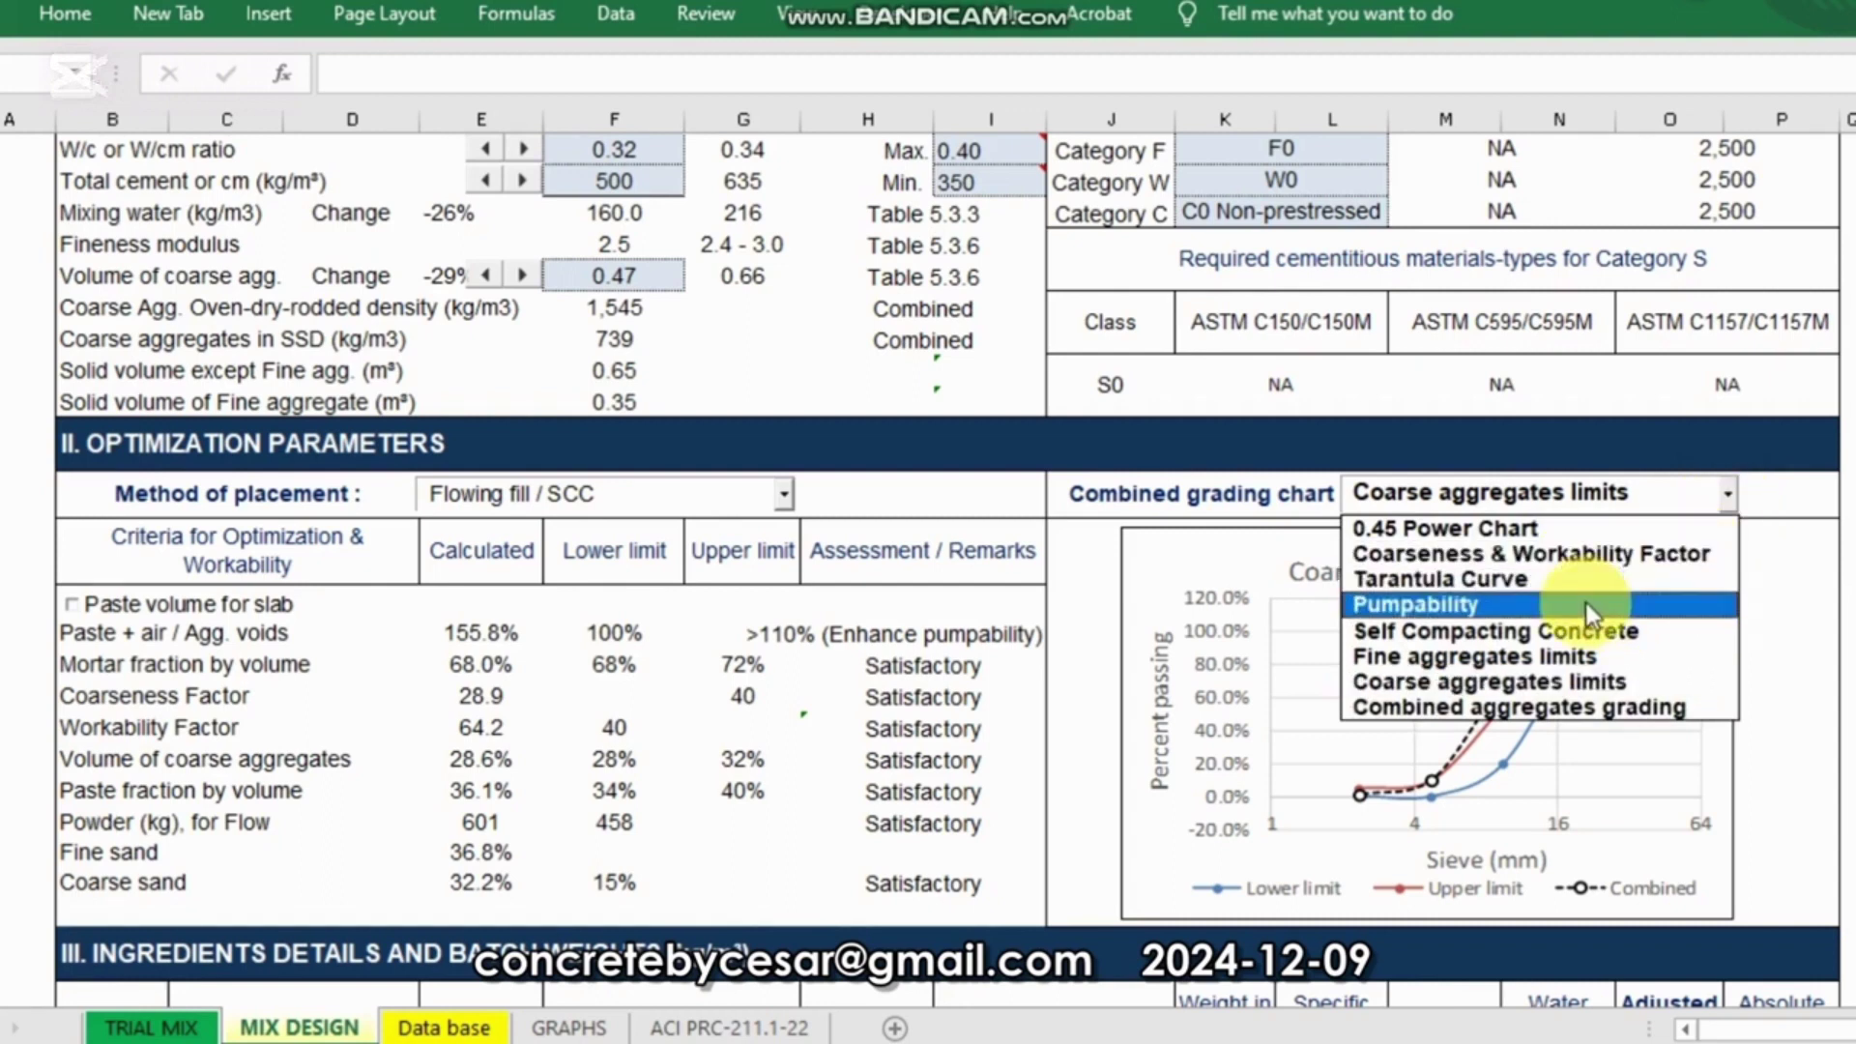
left_click(1796, 634)
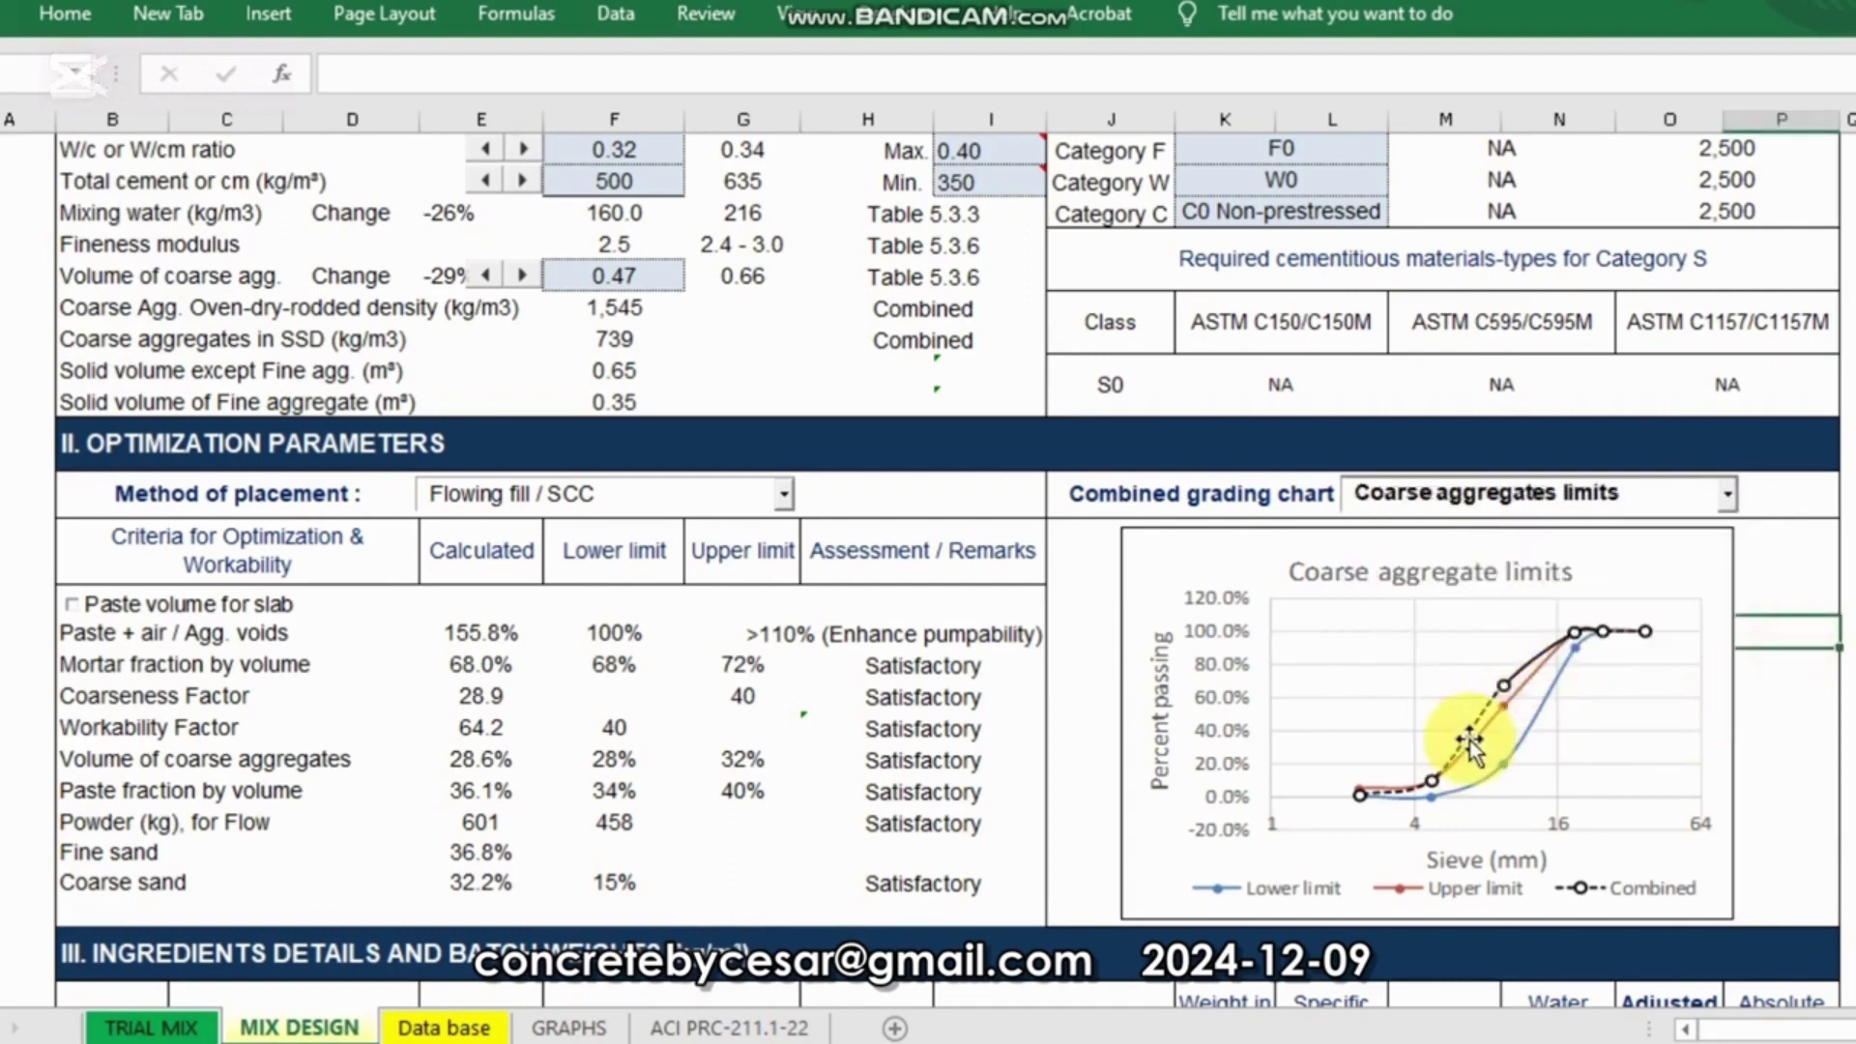
Step: Look over the batch weights and the aggregate grading and proportion tables behind the coarse aggregate curve
scroll(1469, 741, "down", 7)
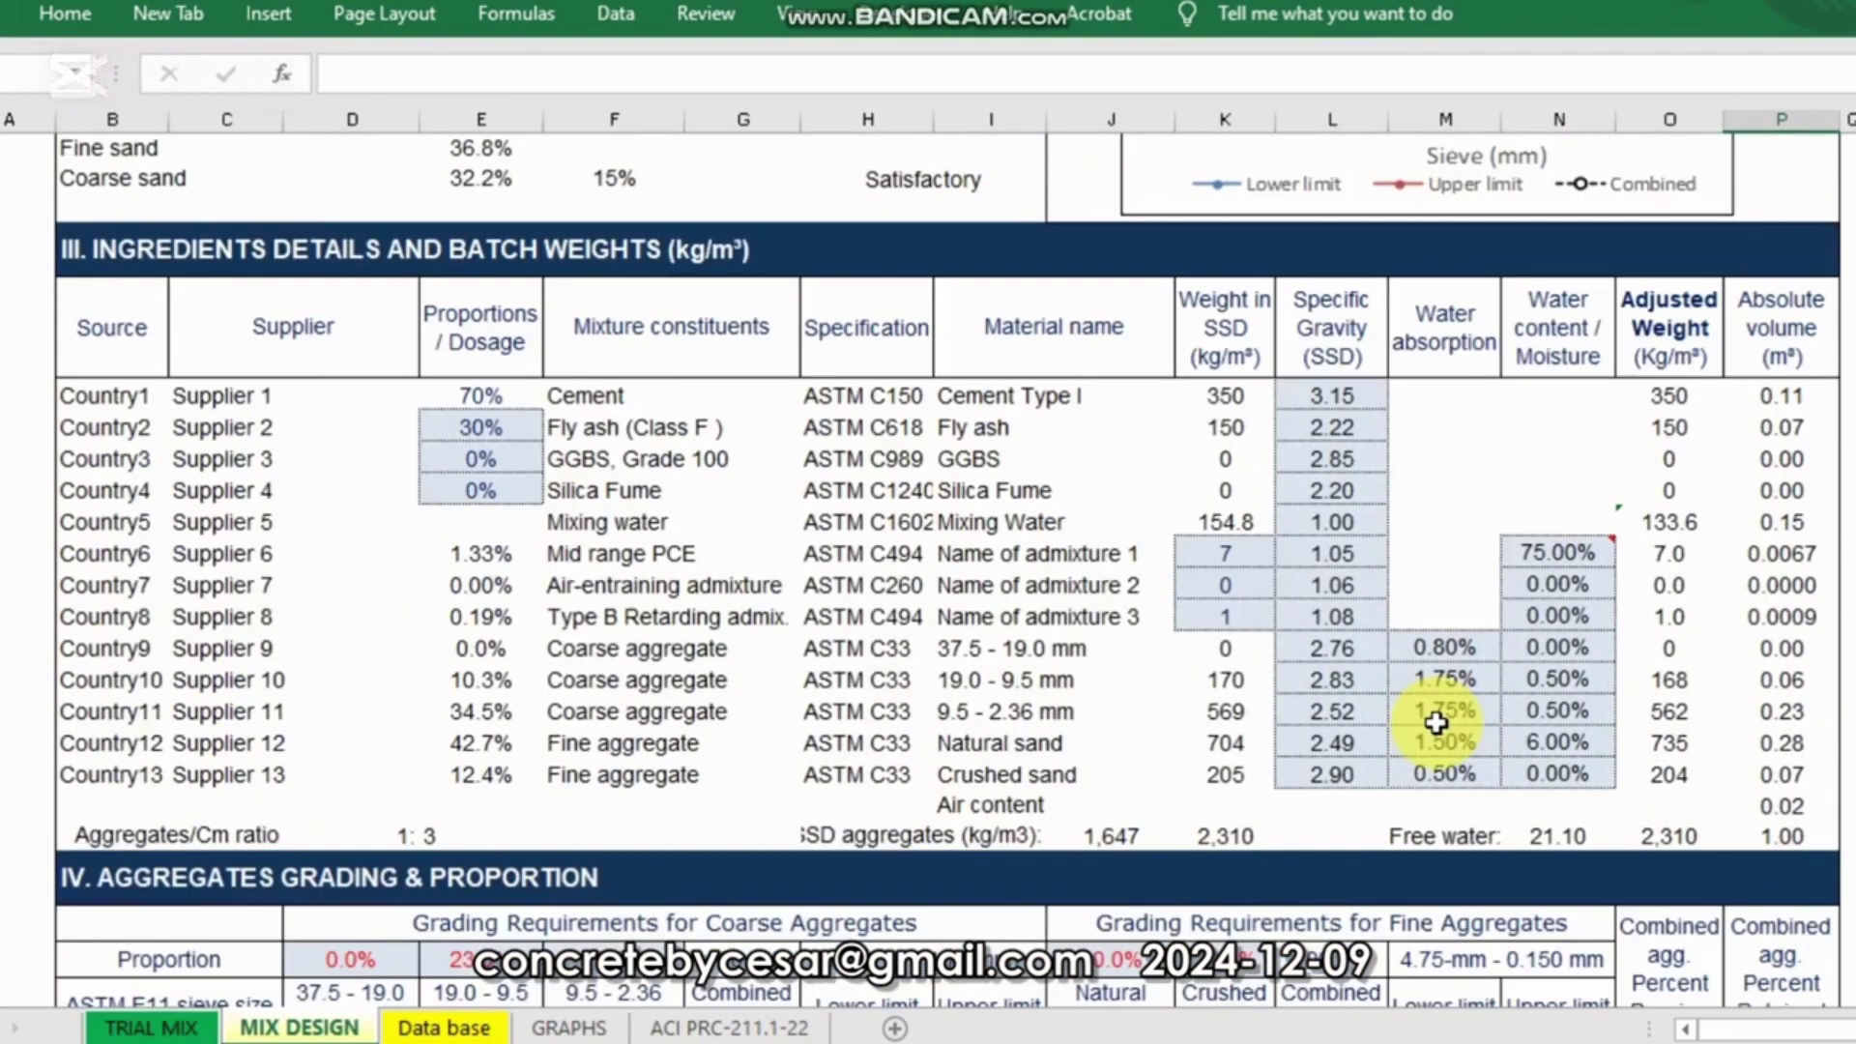
scroll(1437, 722, "down", 4)
scroll(1437, 723, "down", 2)
scroll(1440, 720, "up", 10)
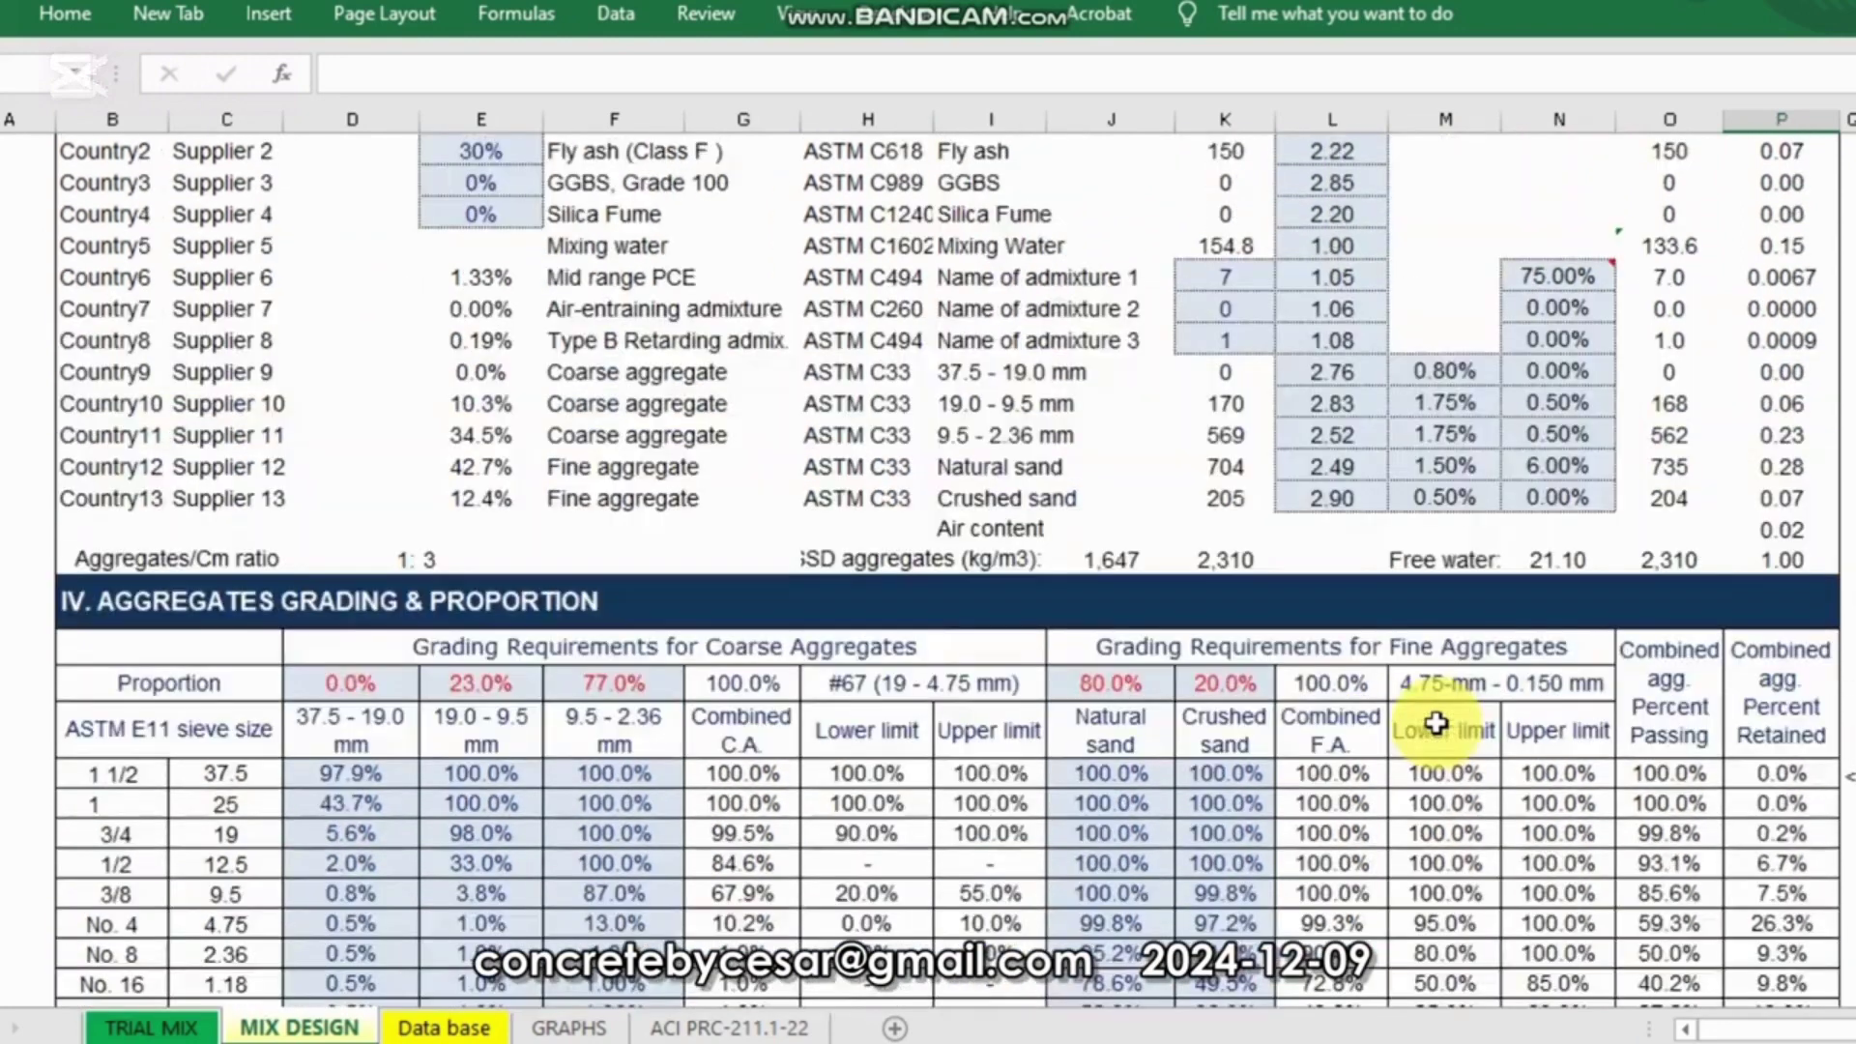
scroll(1456, 708, "up", 4)
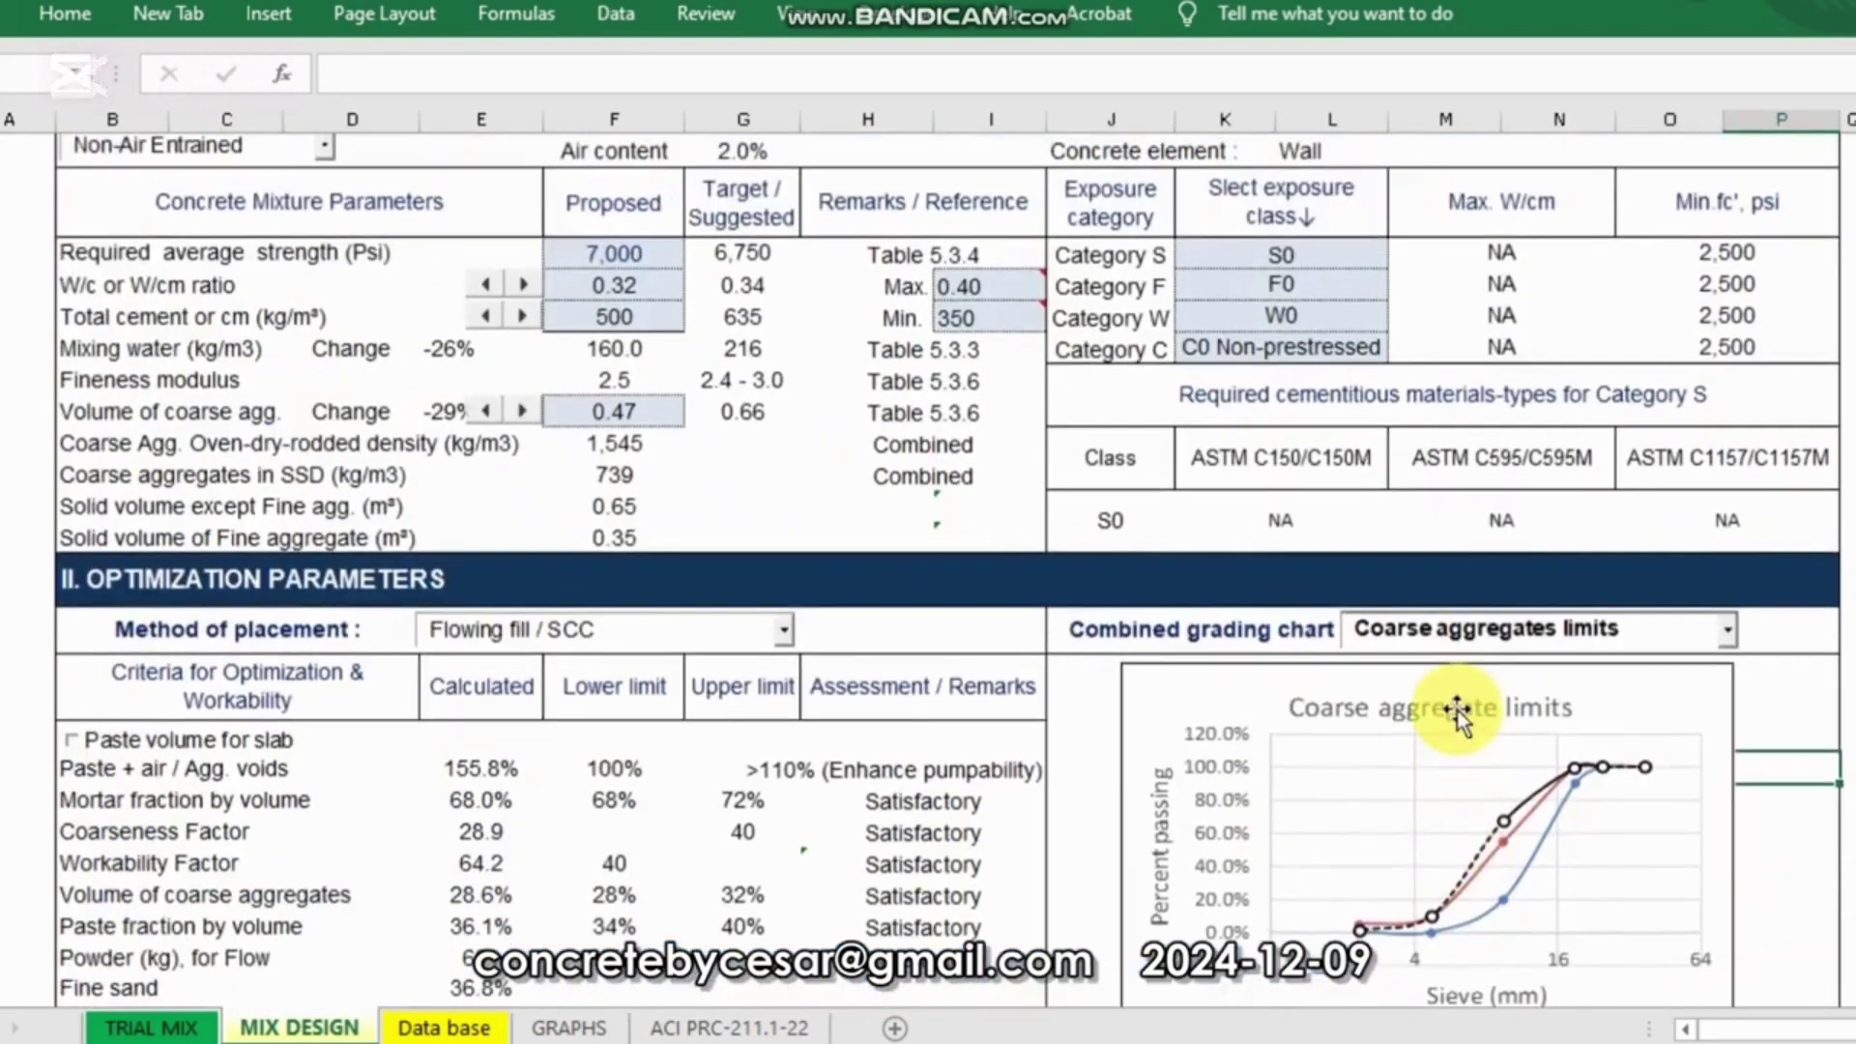
Step: View the Combined aggregates grading chart and set the combined grading chart back to Self Compacting Concrete
scroll(1481, 706, "down", 2)
left_click(1727, 399)
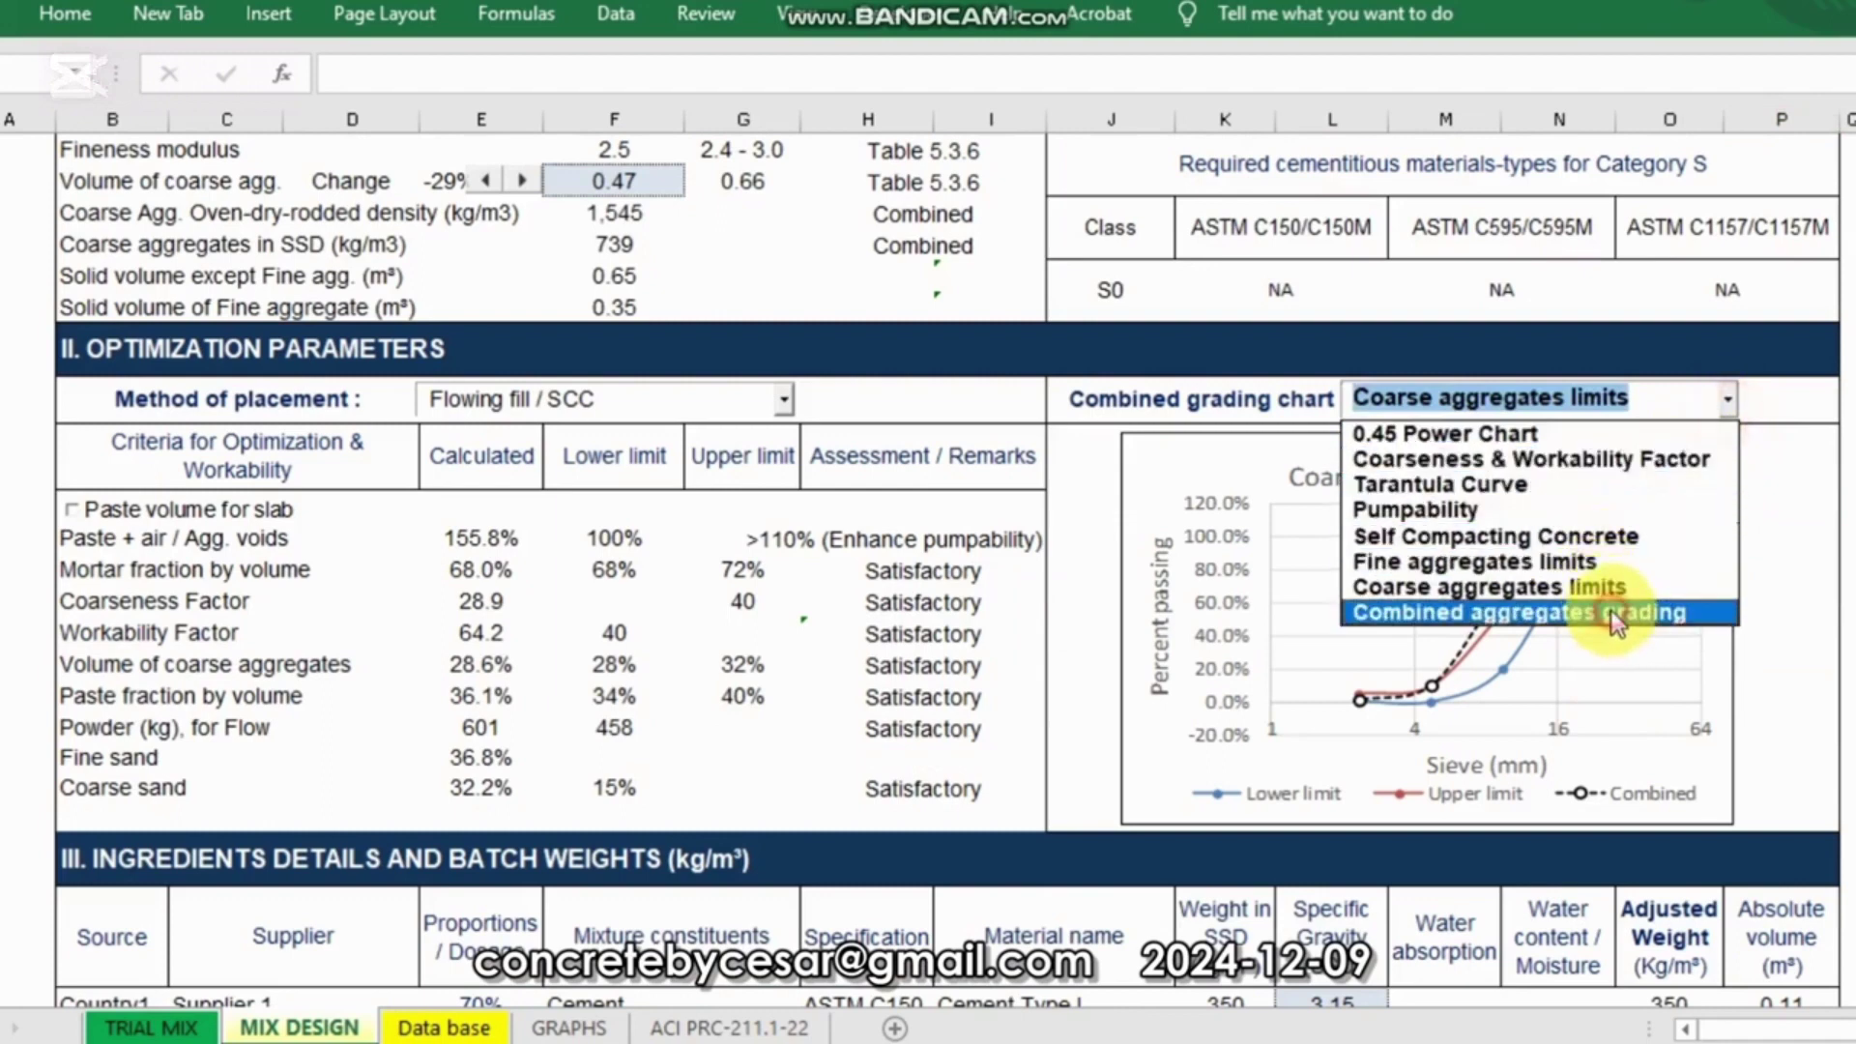
left_click(1611, 613)
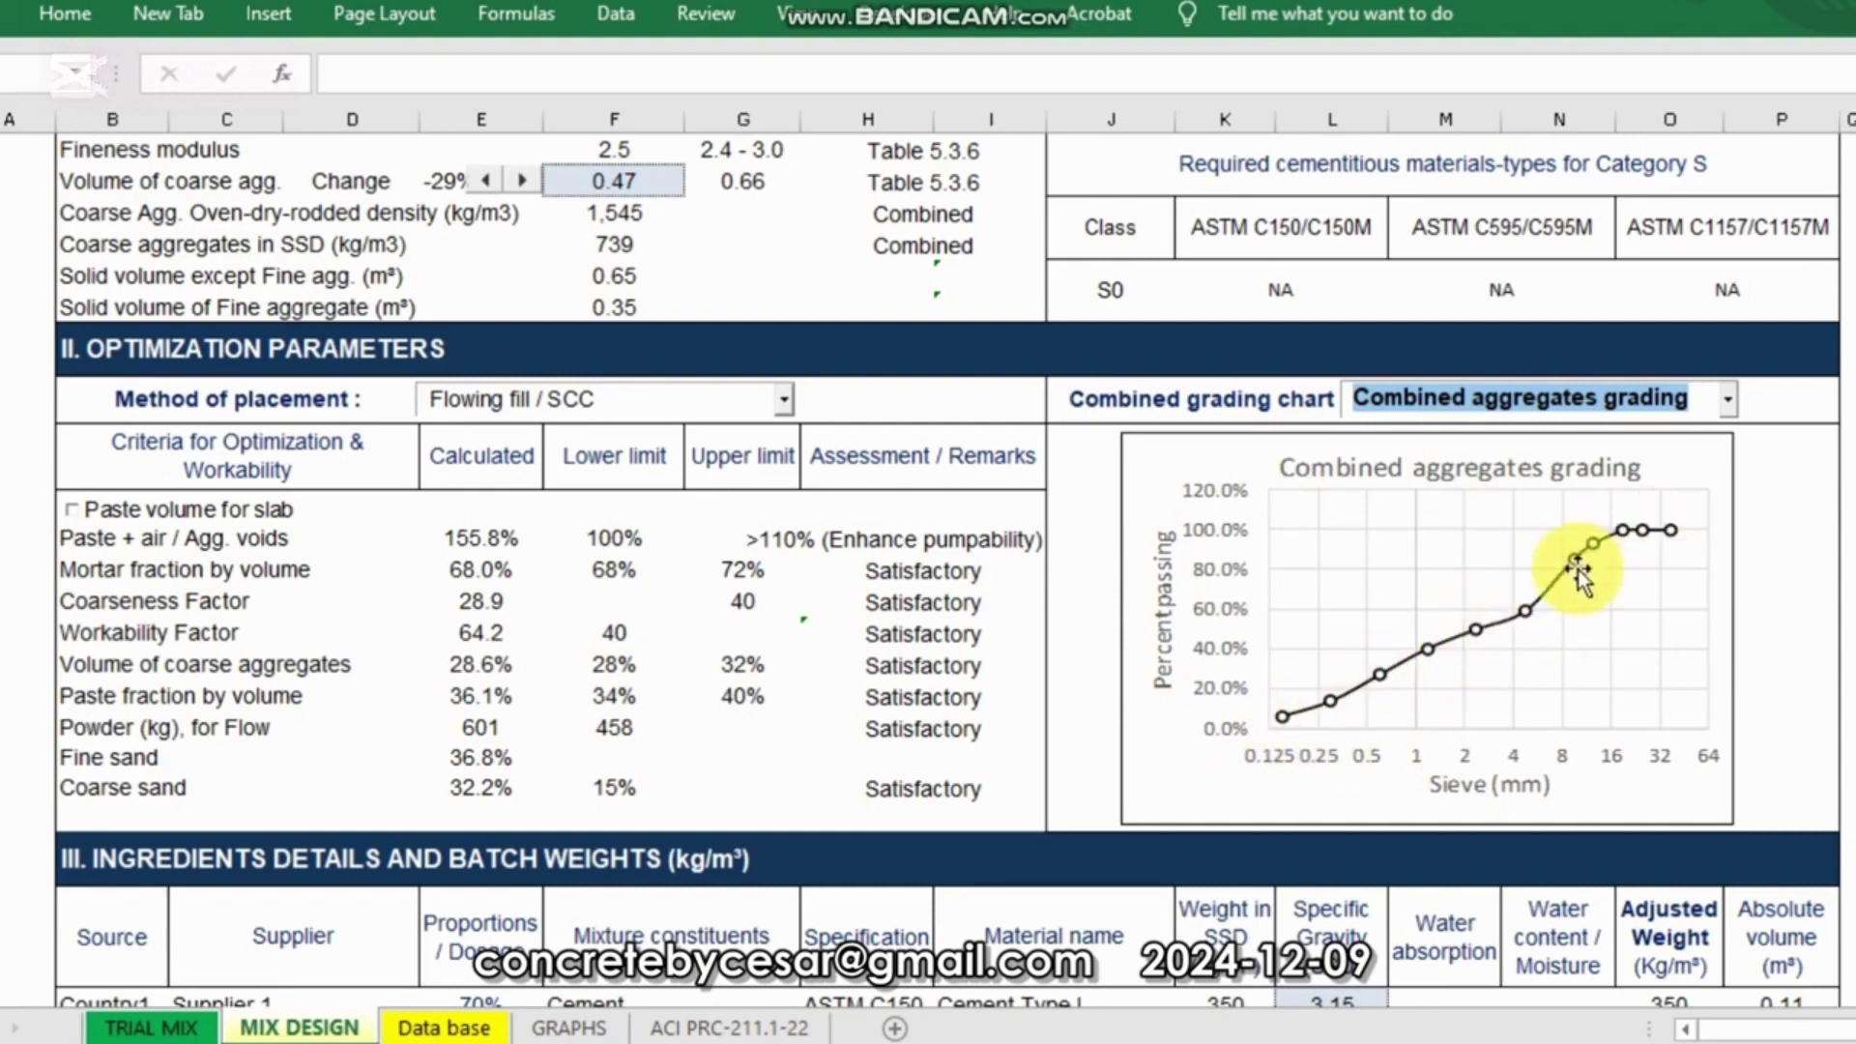
left_click(1727, 400)
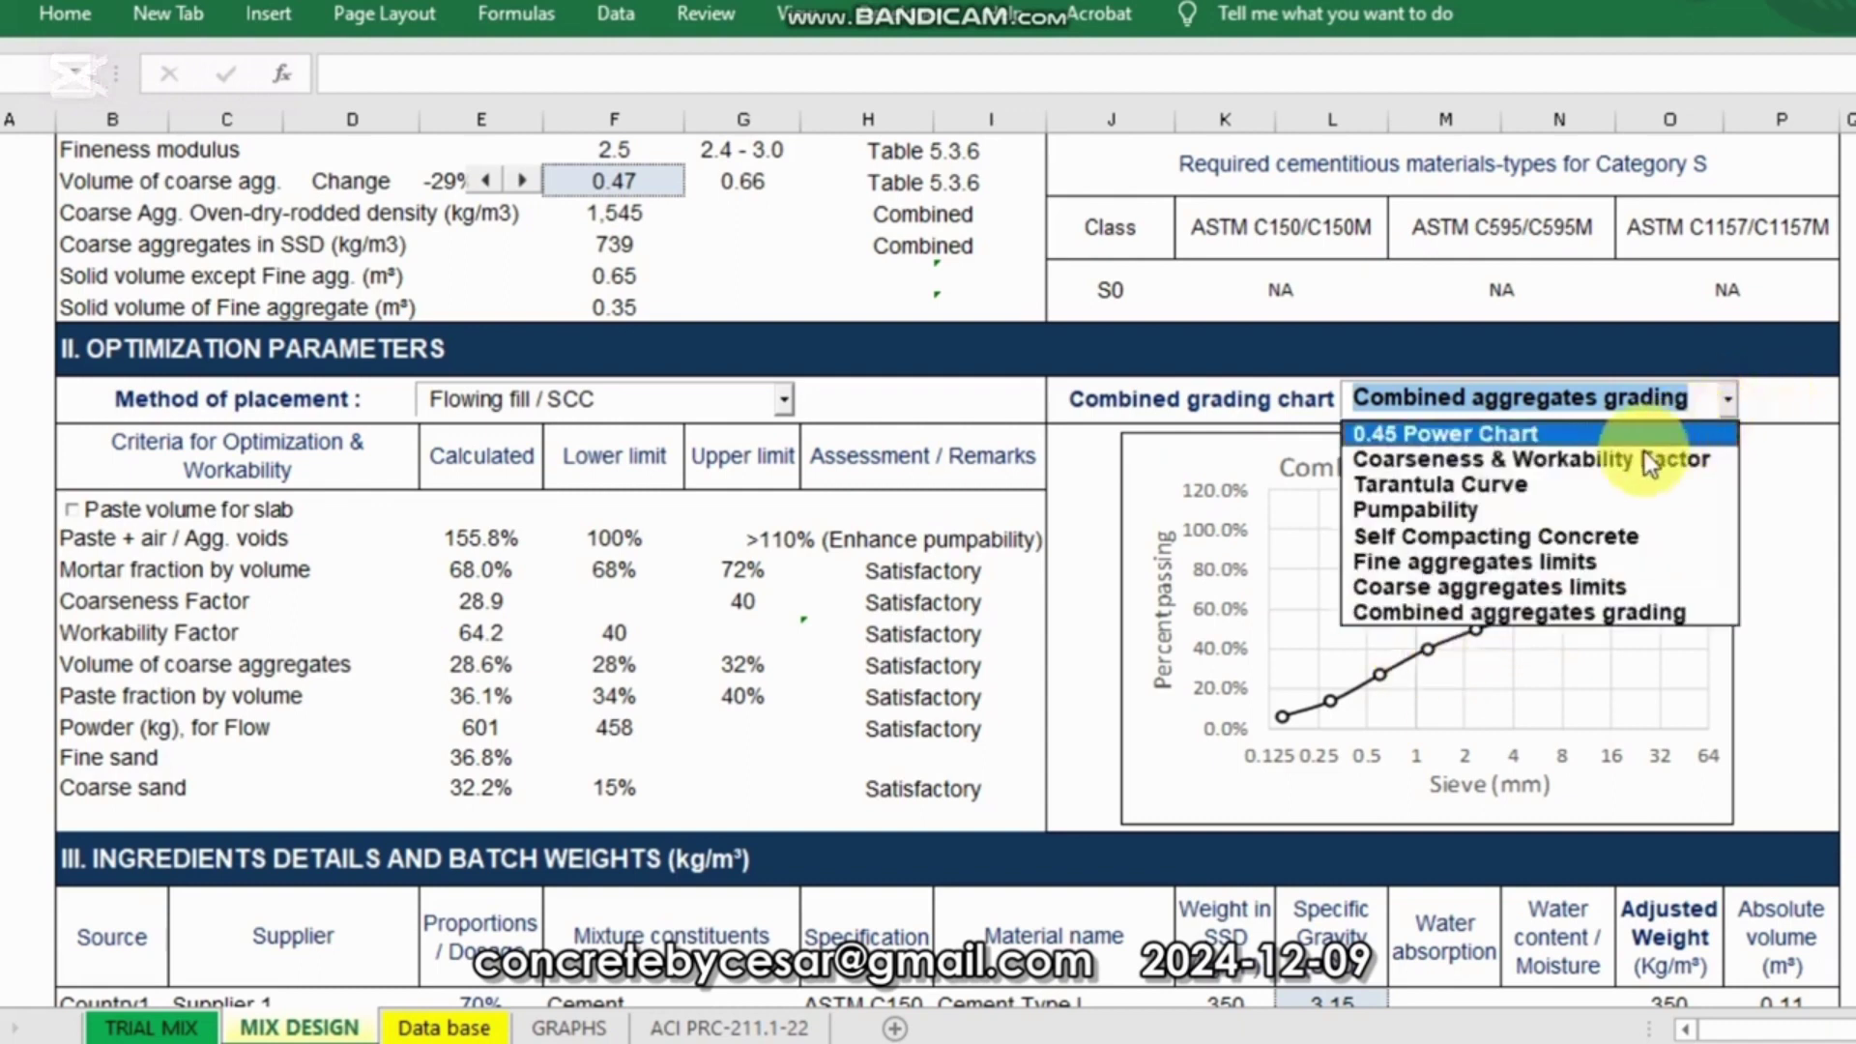
left_click(1557, 536)
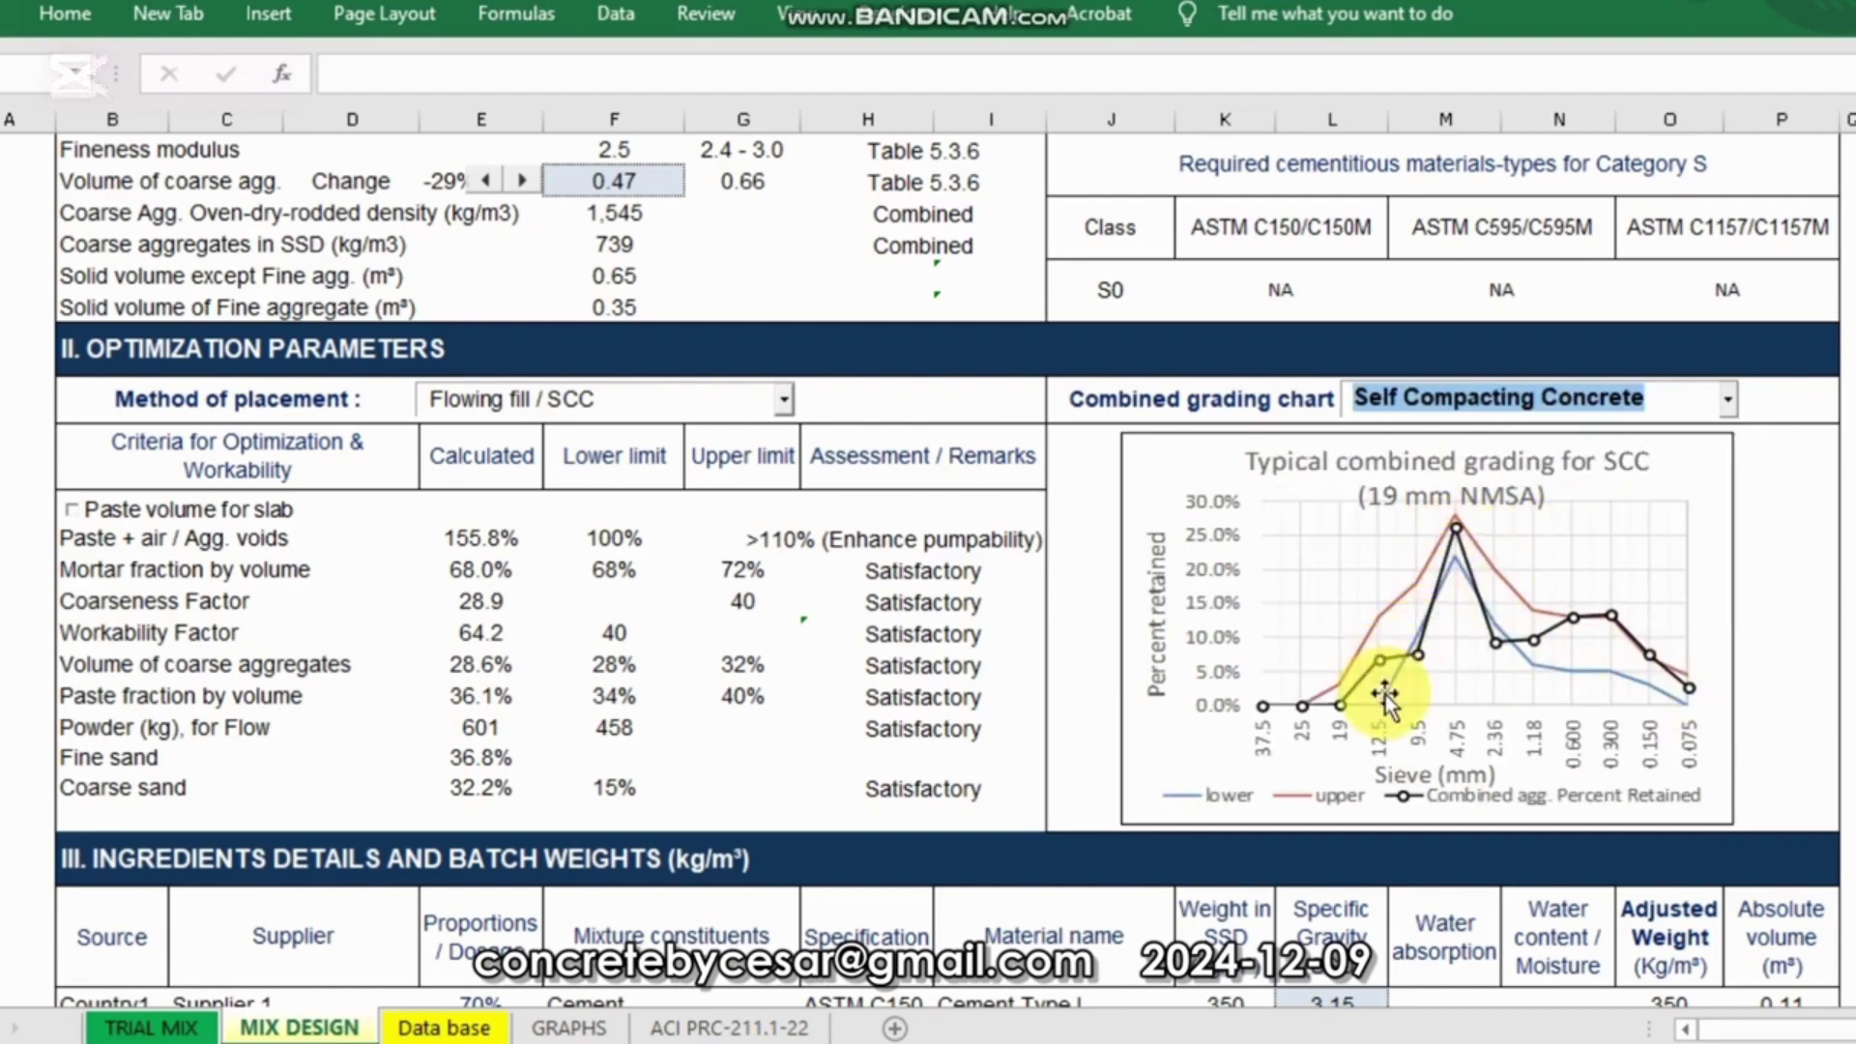
Step: Inspect the fly ash proportion and its SSD weight in the ingredients and batch weights table
scroll(1081, 694, "down", 10)
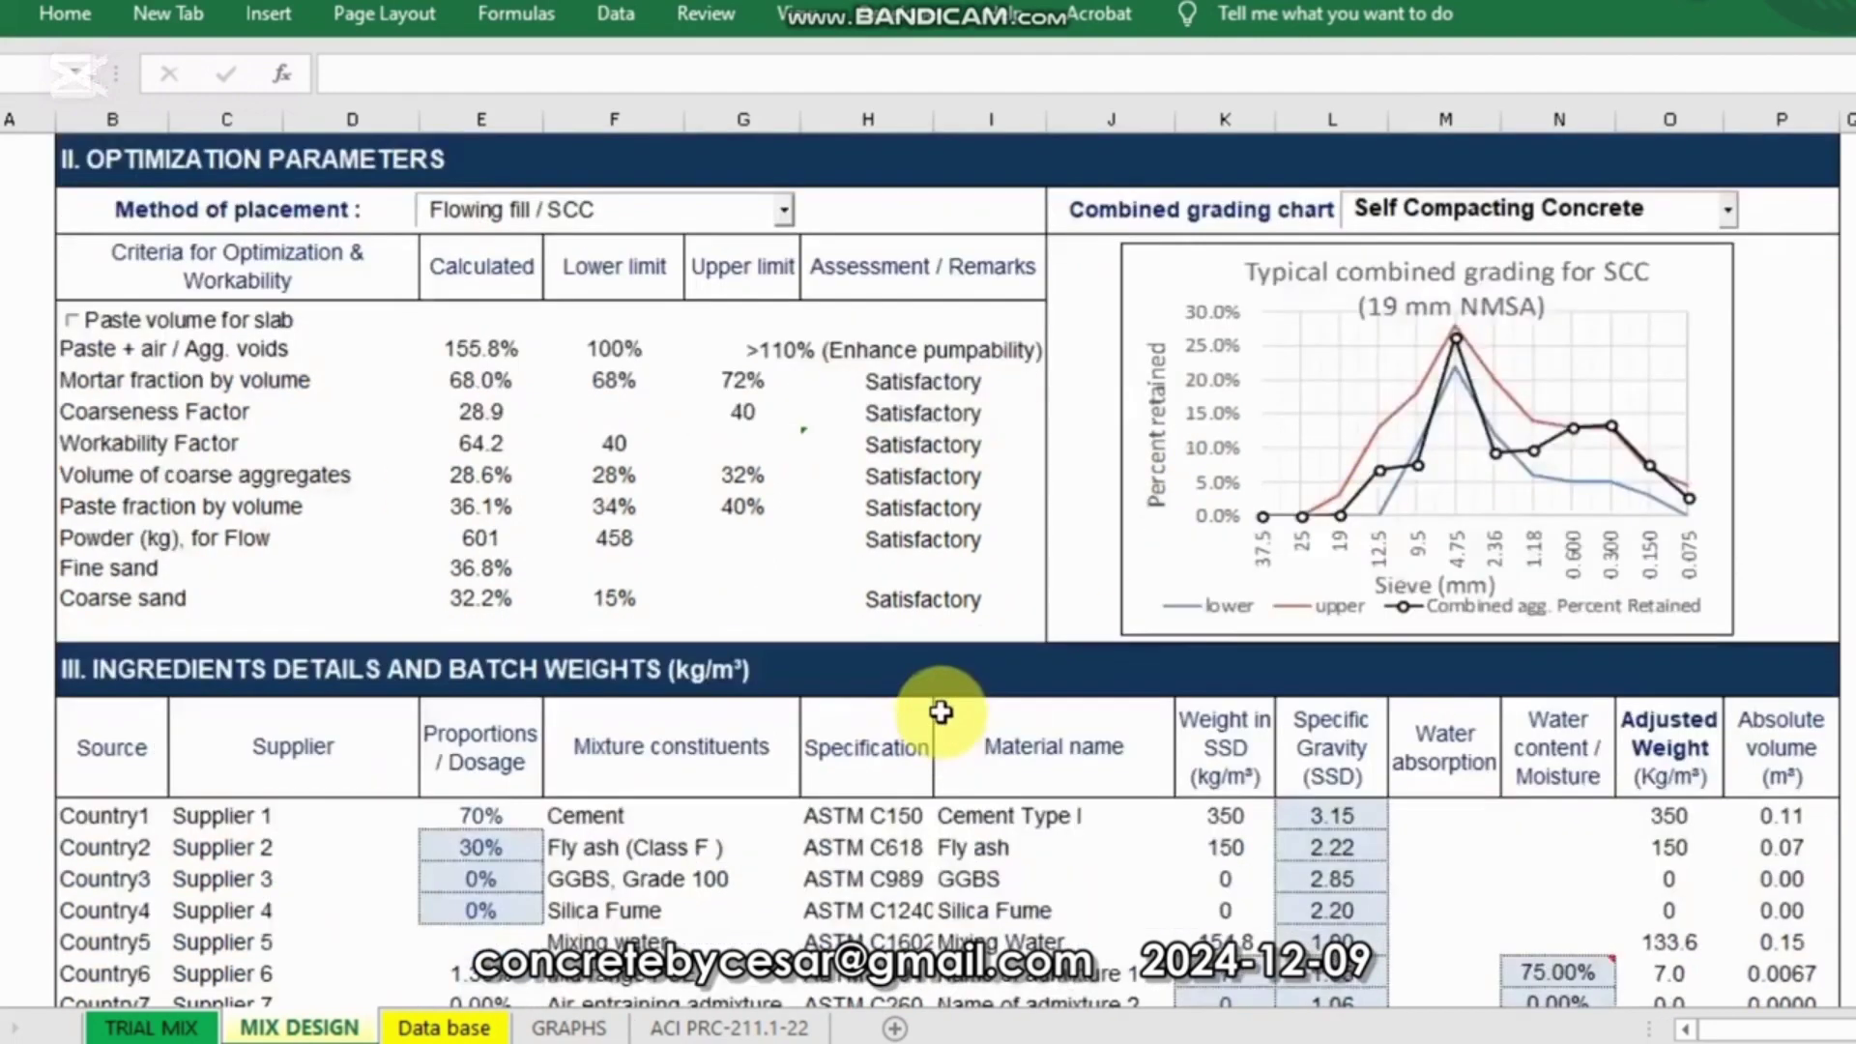
scroll(1032, 749, "up", 4)
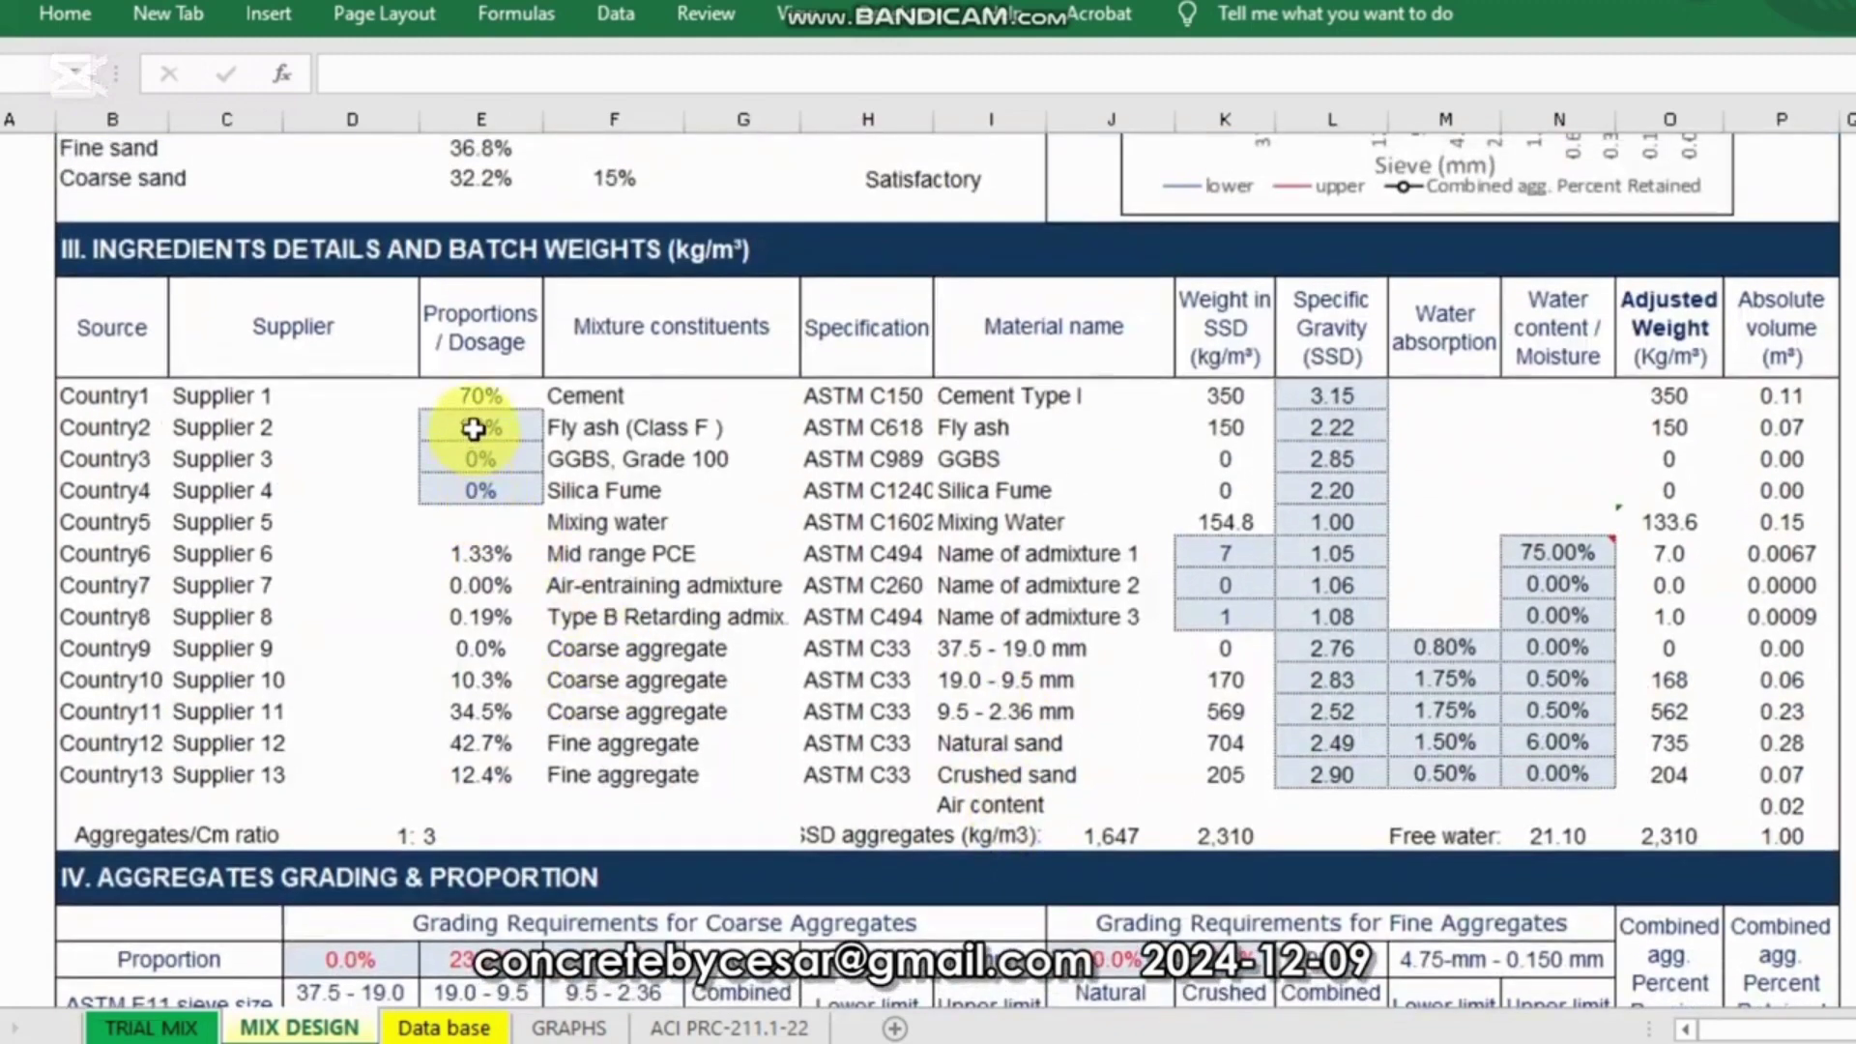
left_click(473, 428)
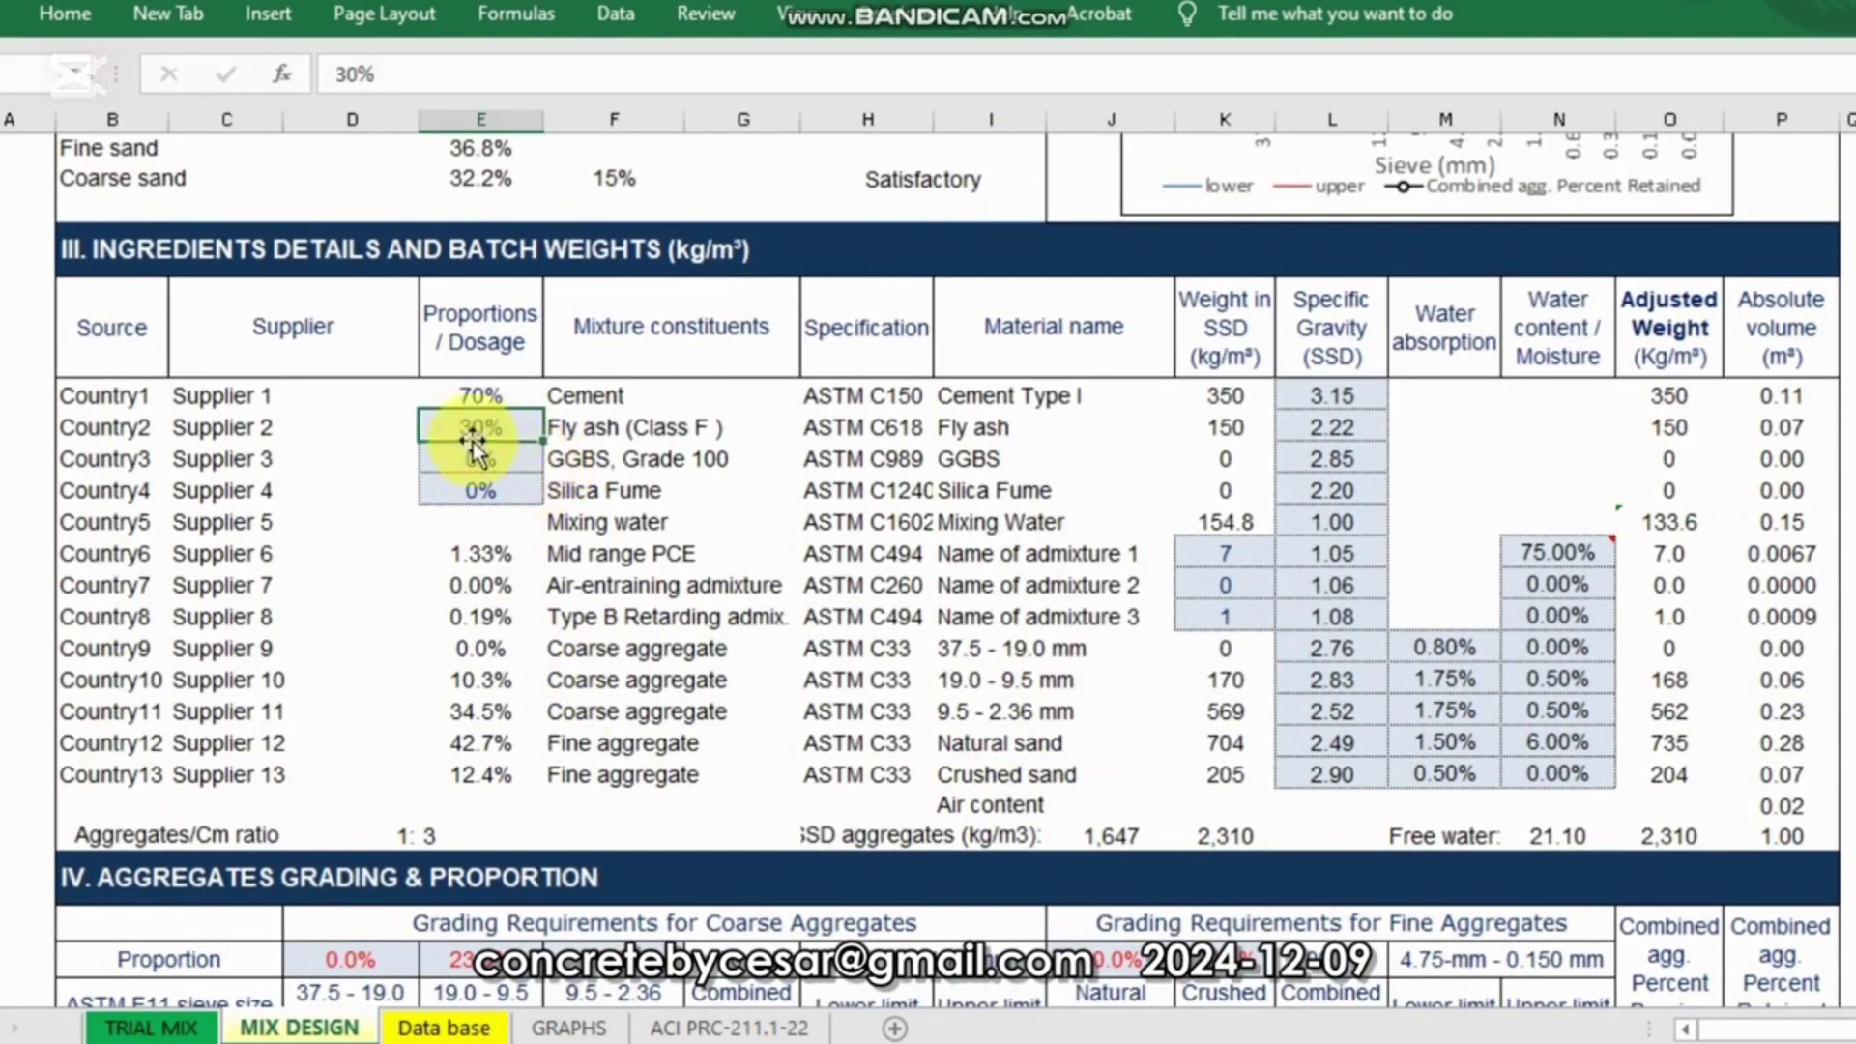
left_click(1218, 431)
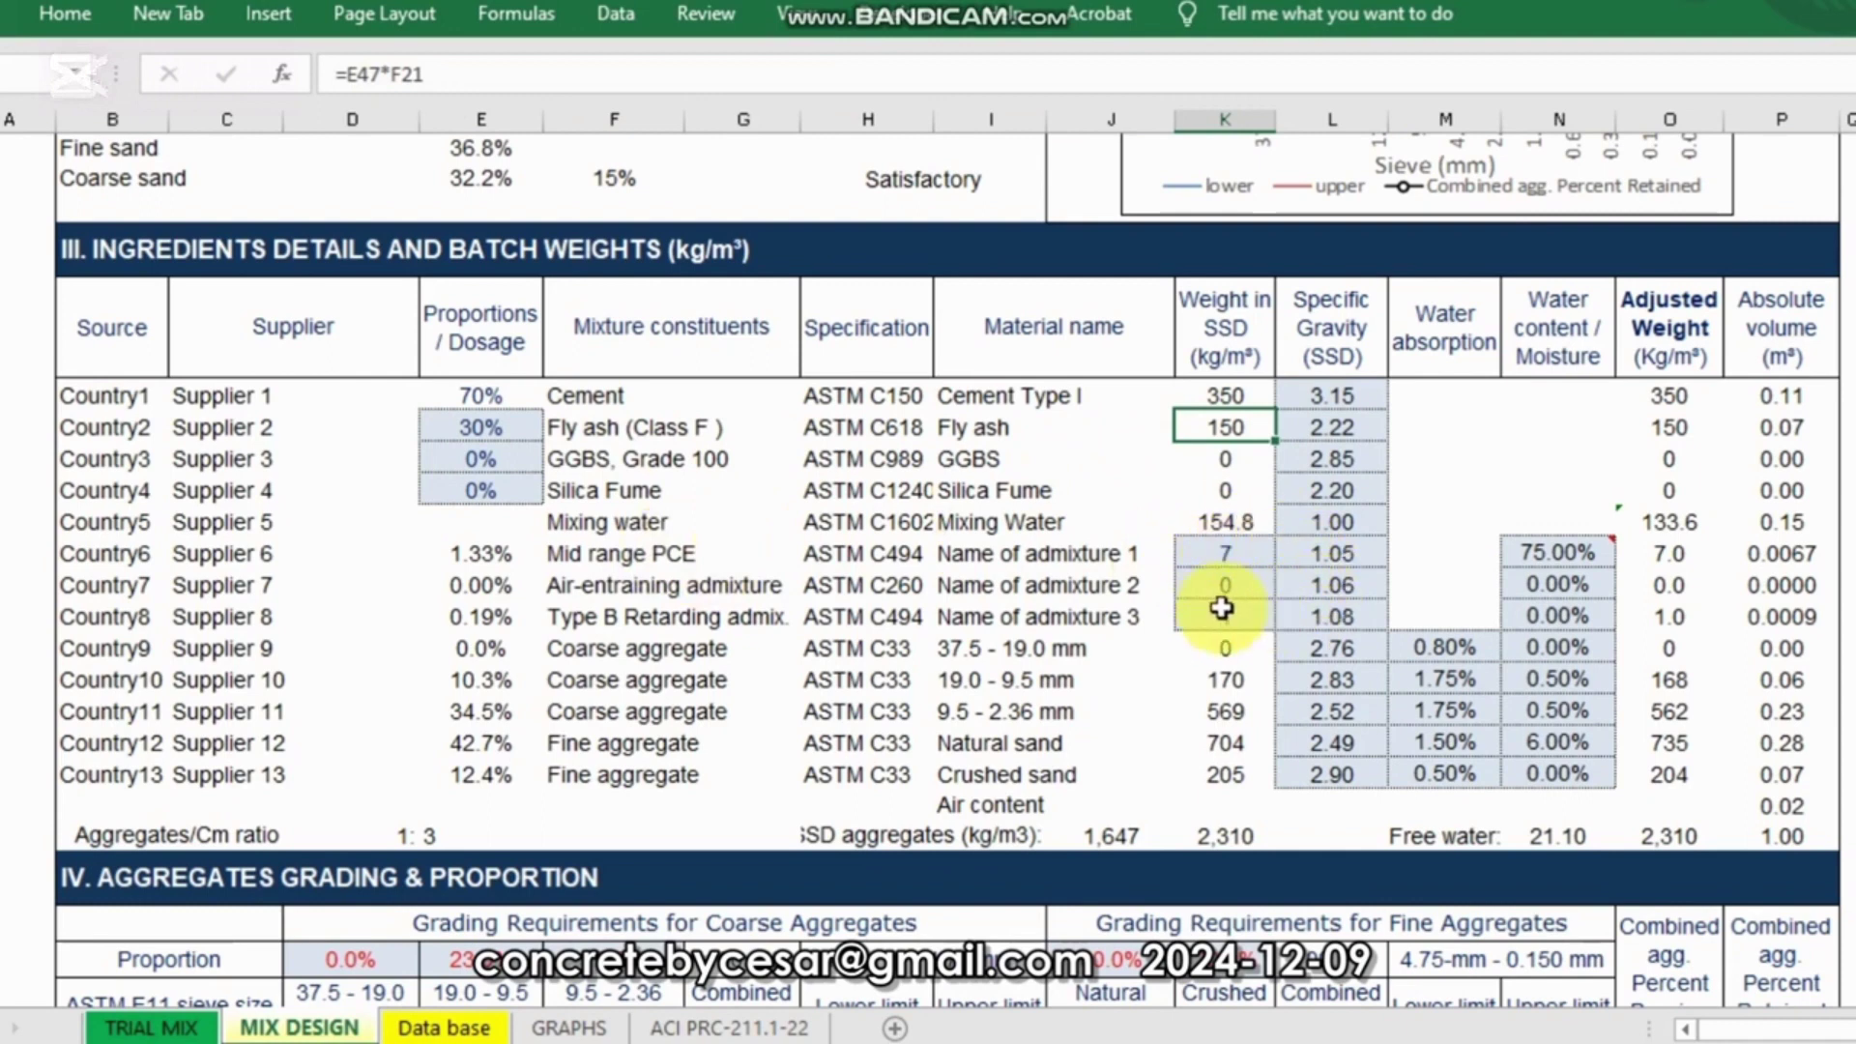
Step: Inspect the SSD weights and constituent names of the mid range PCE, air-entraining and Type B retarding admixtures
left_click(1201, 561)
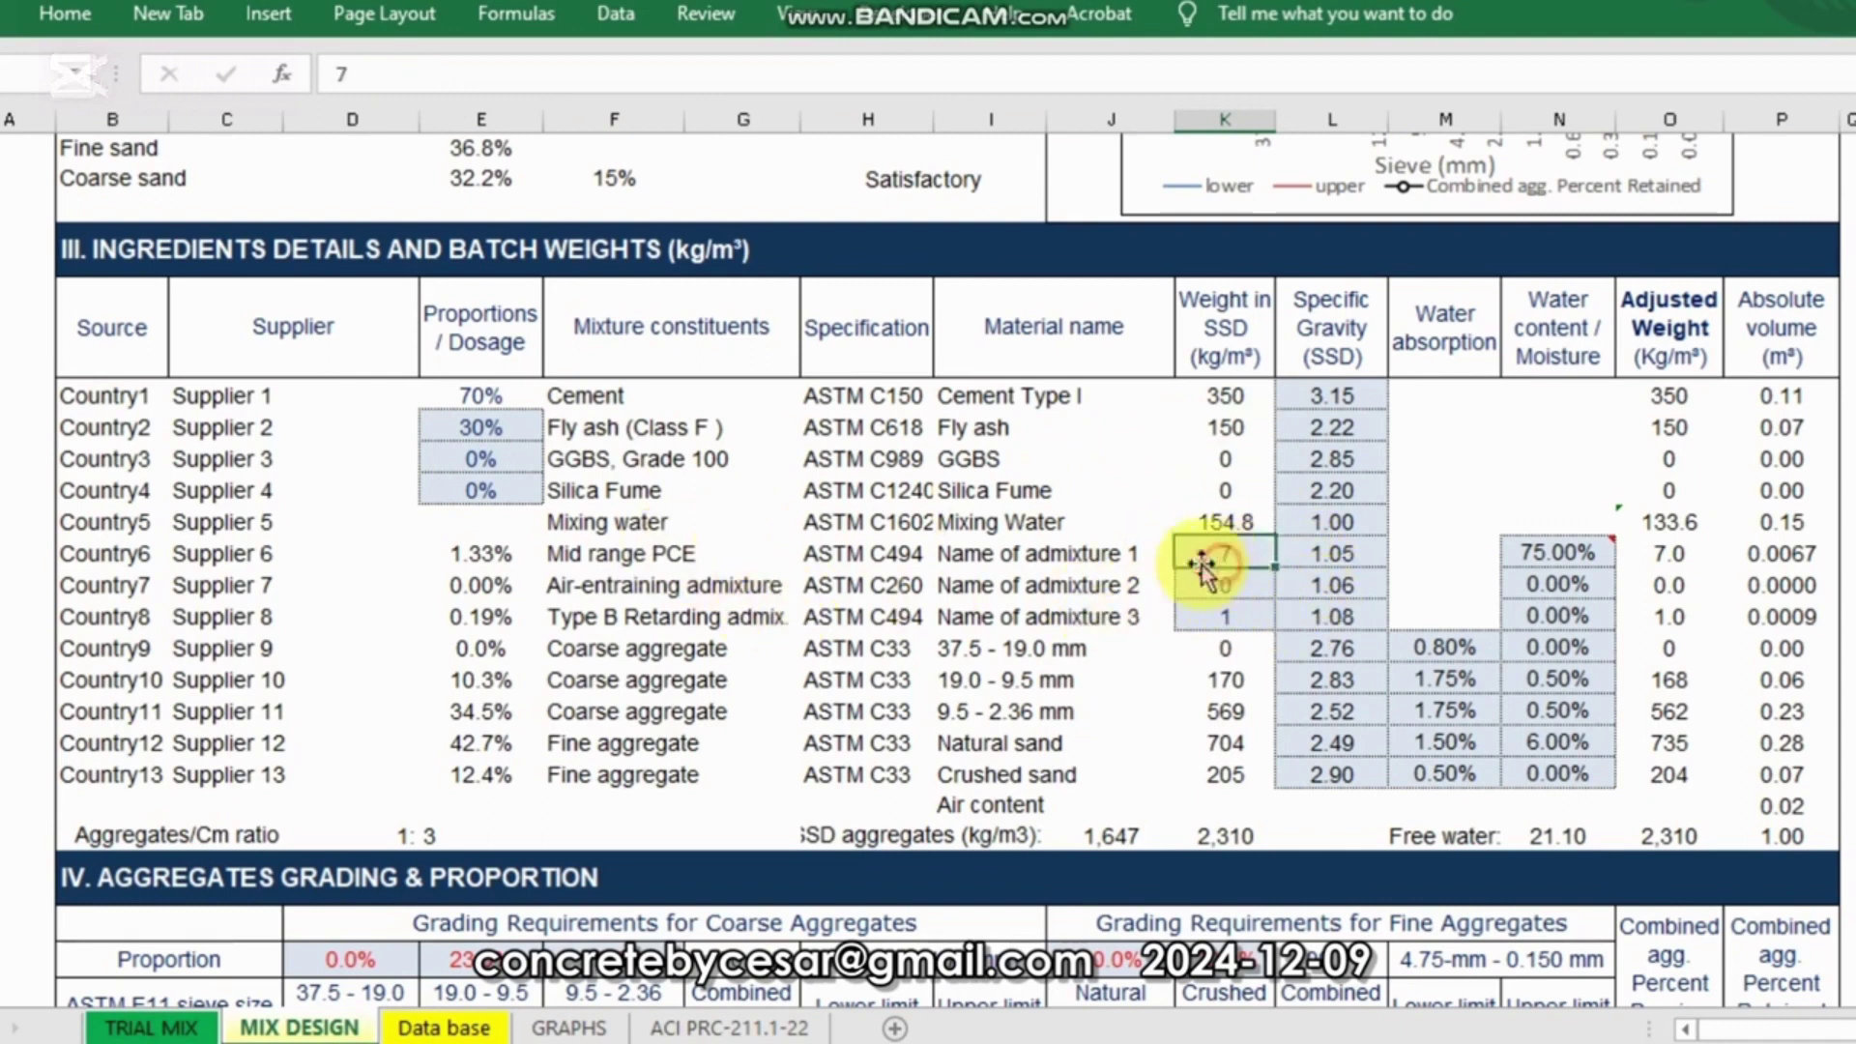
left_click(653, 554)
left_click(615, 617)
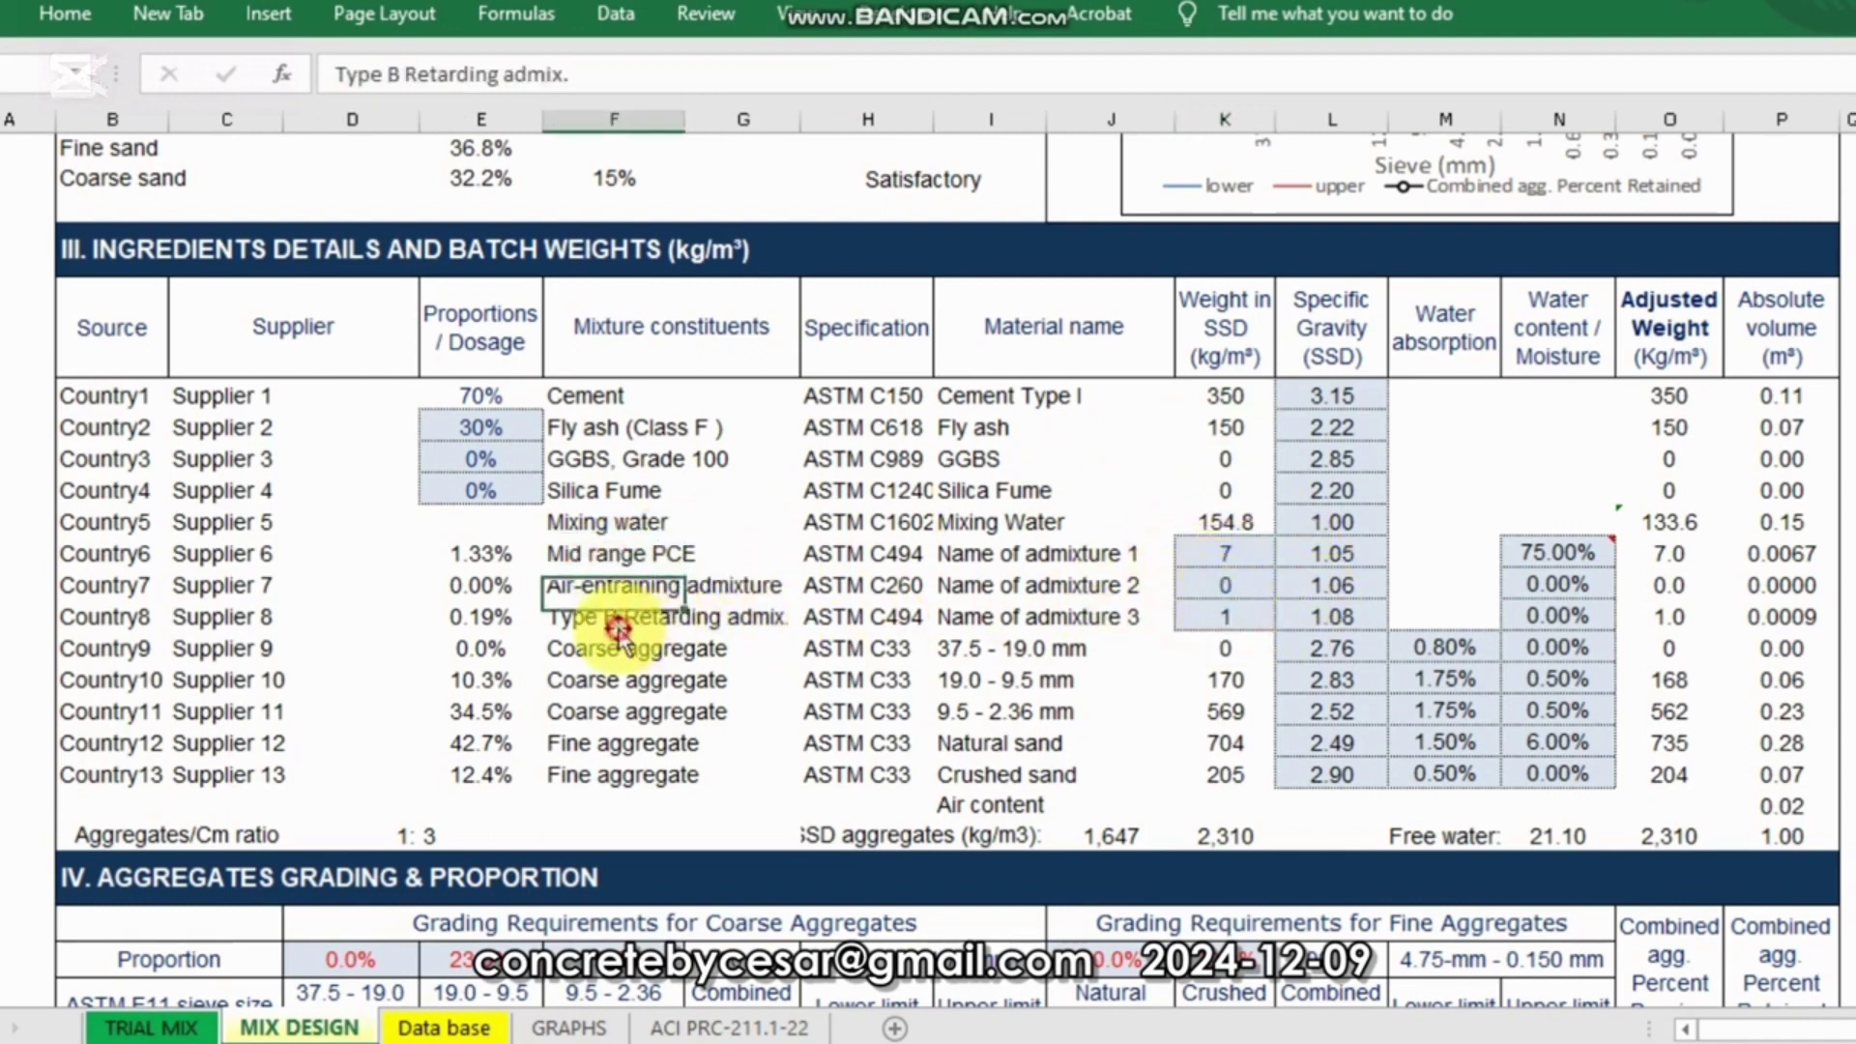
left_click(1218, 619)
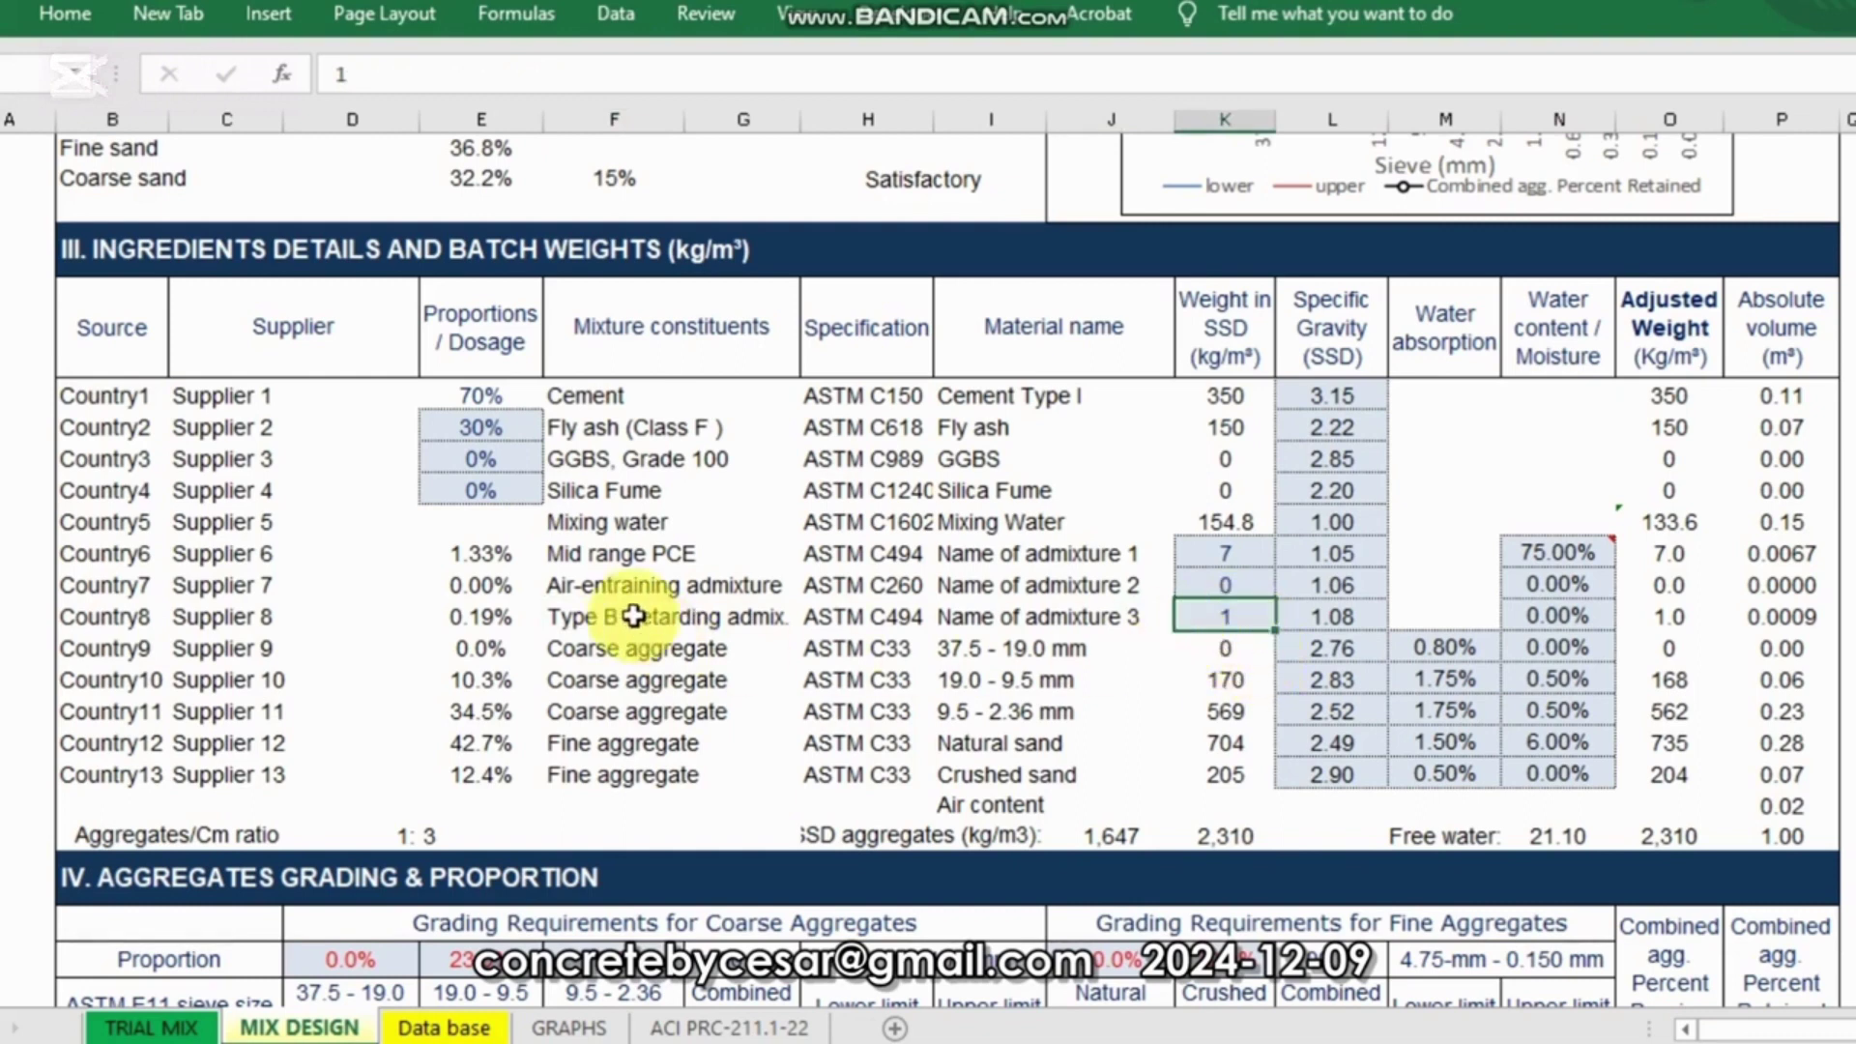
left_click(613, 584)
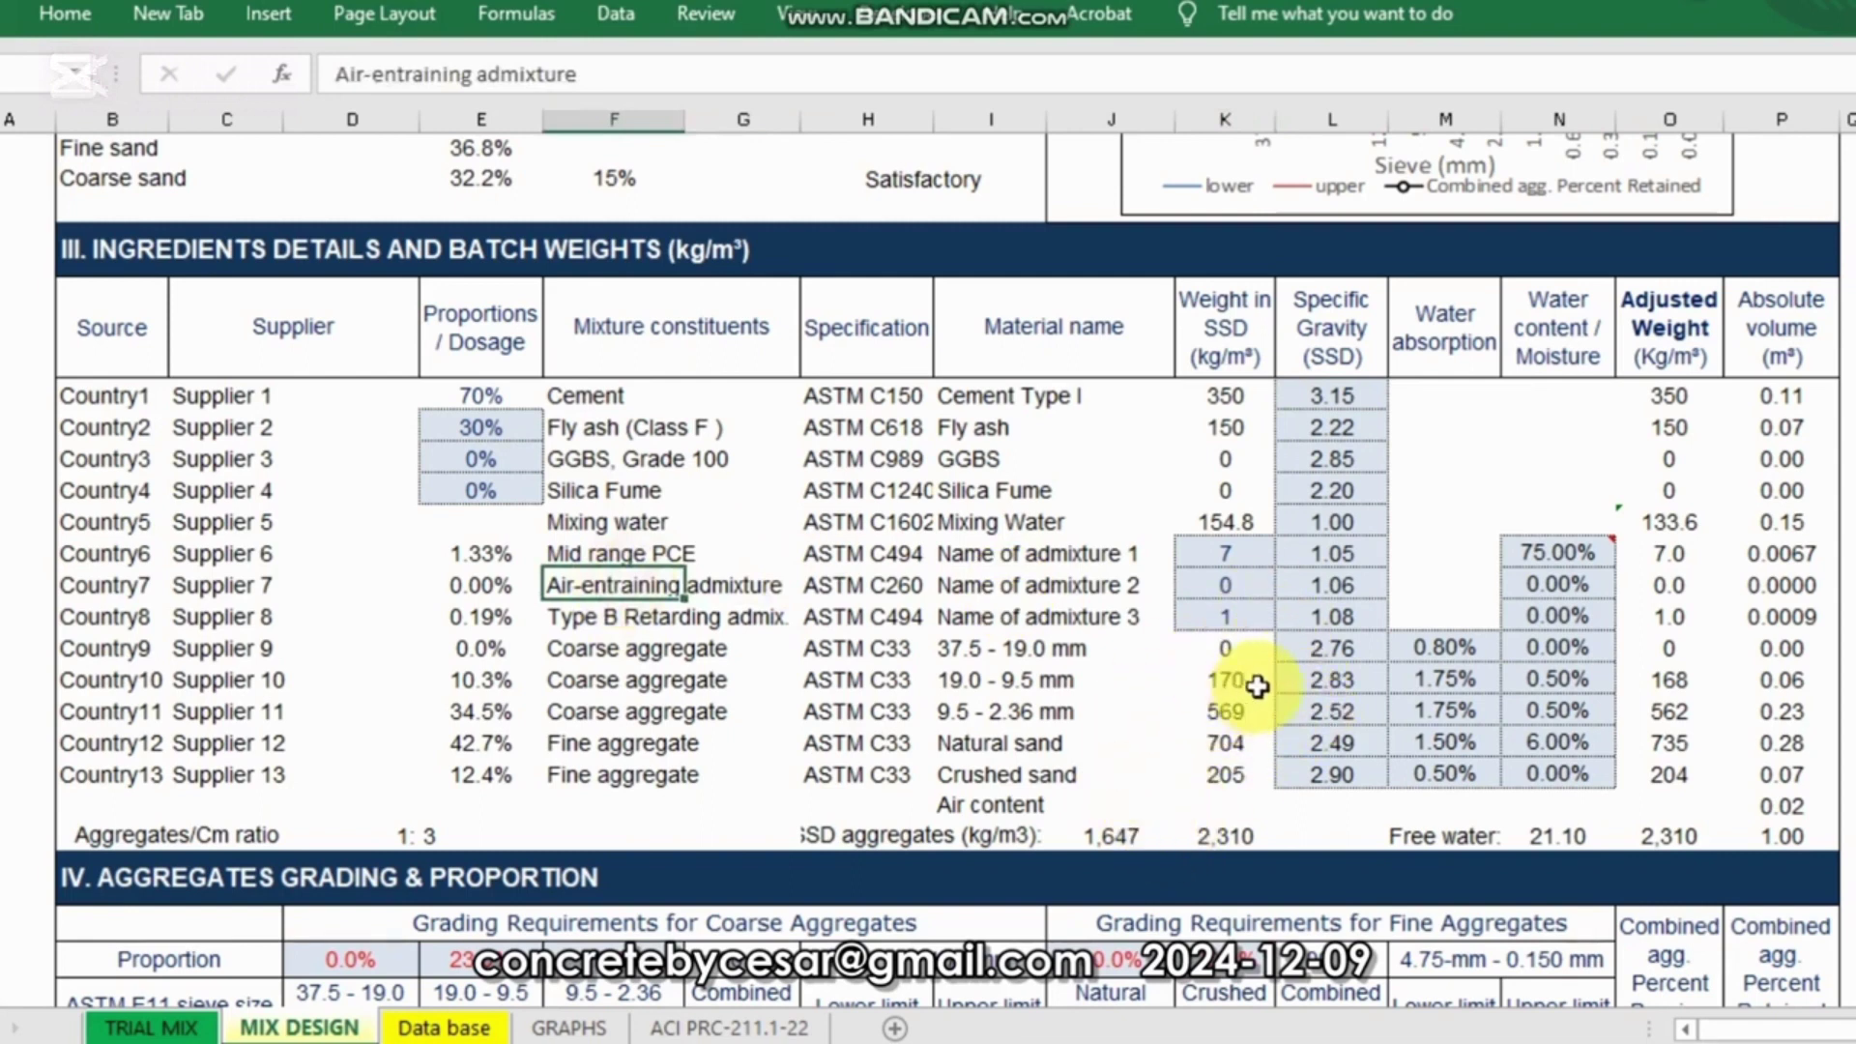
left_click(1241, 552)
left_click(626, 552)
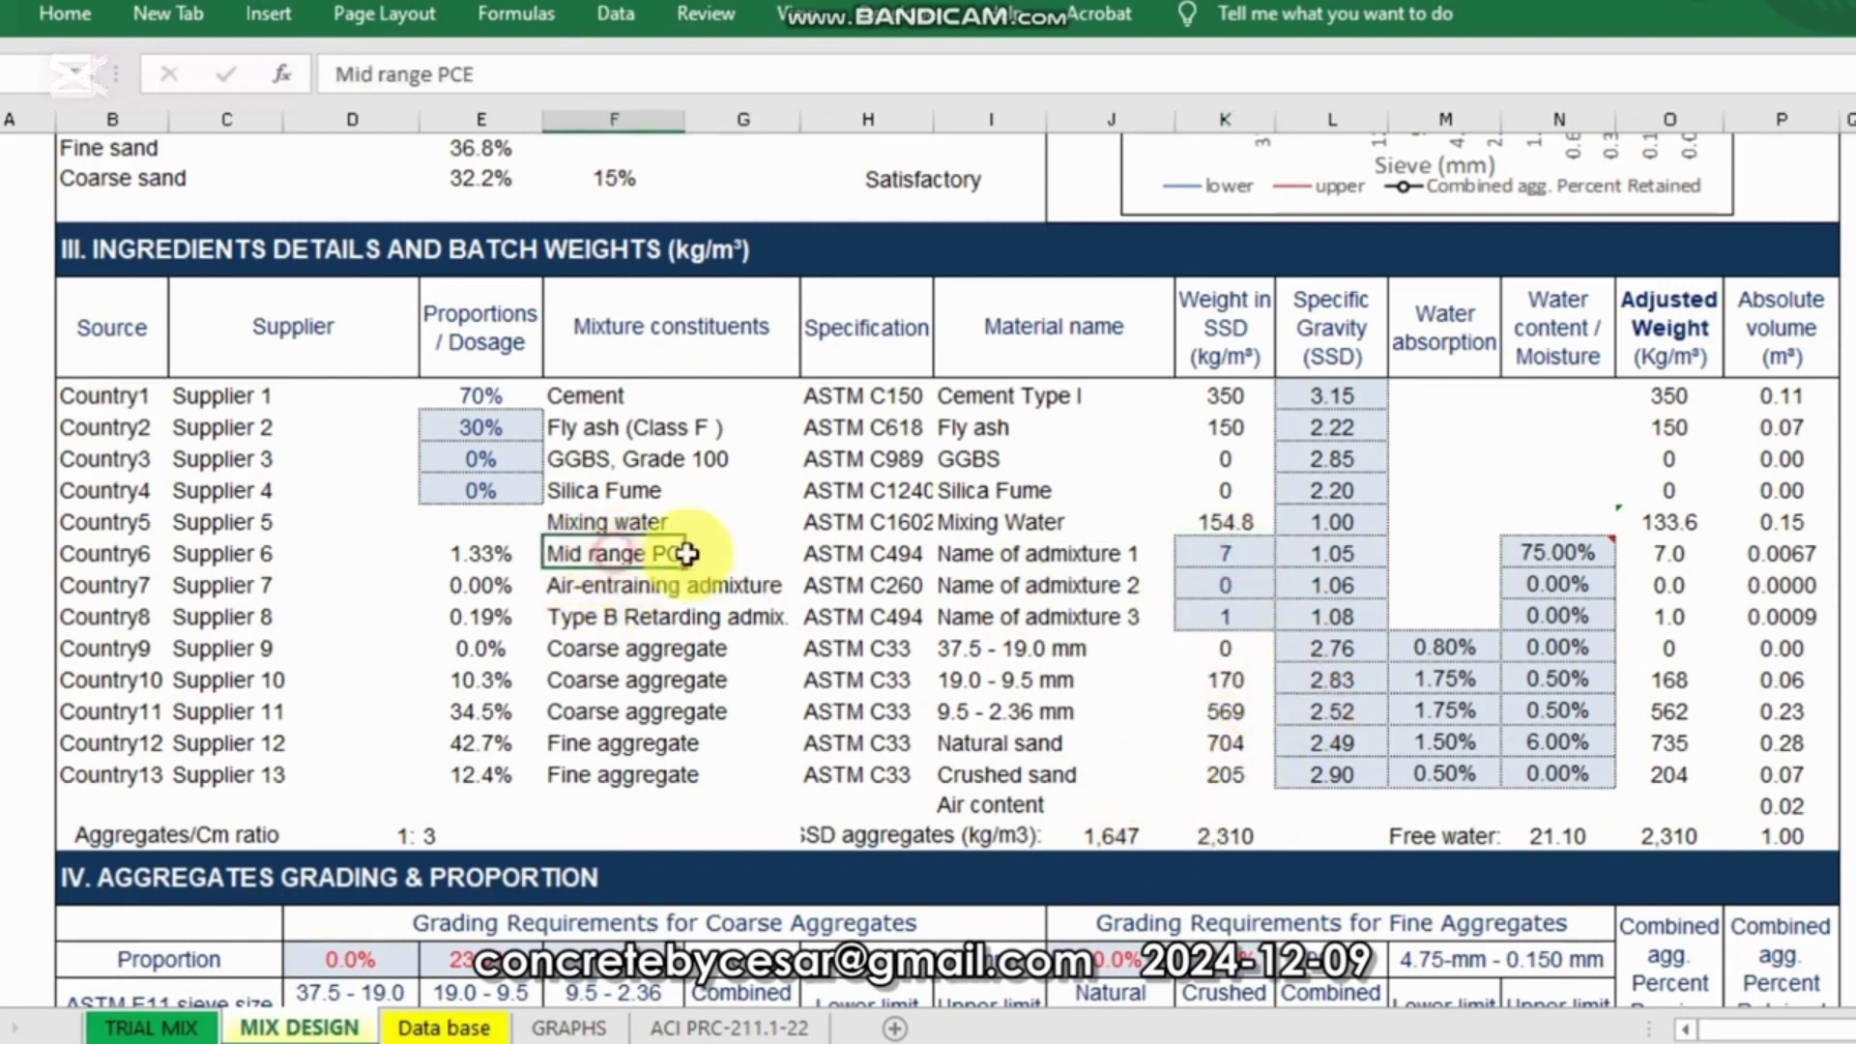
left_click(1181, 552)
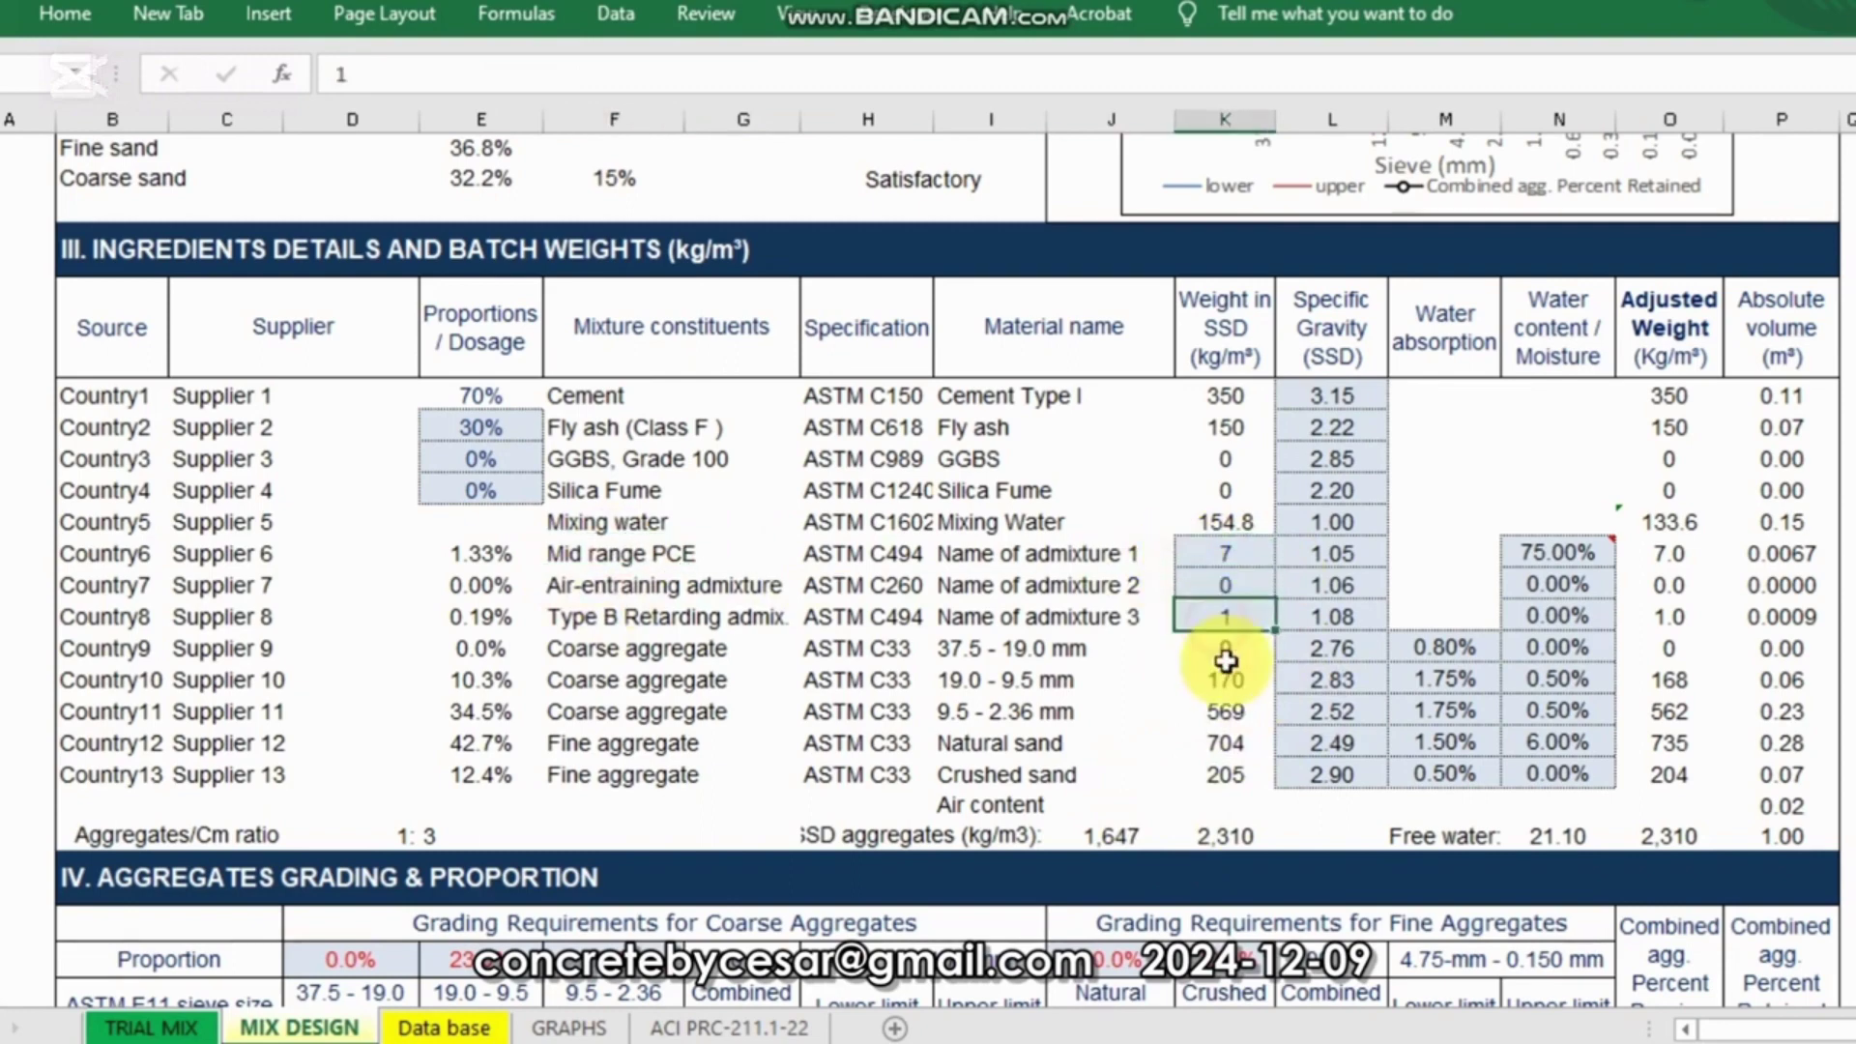
Step: Look over the aggregates grading and proportion table, and return to the general information and property requirements of the mix design
scroll(1276, 696, "down", 4)
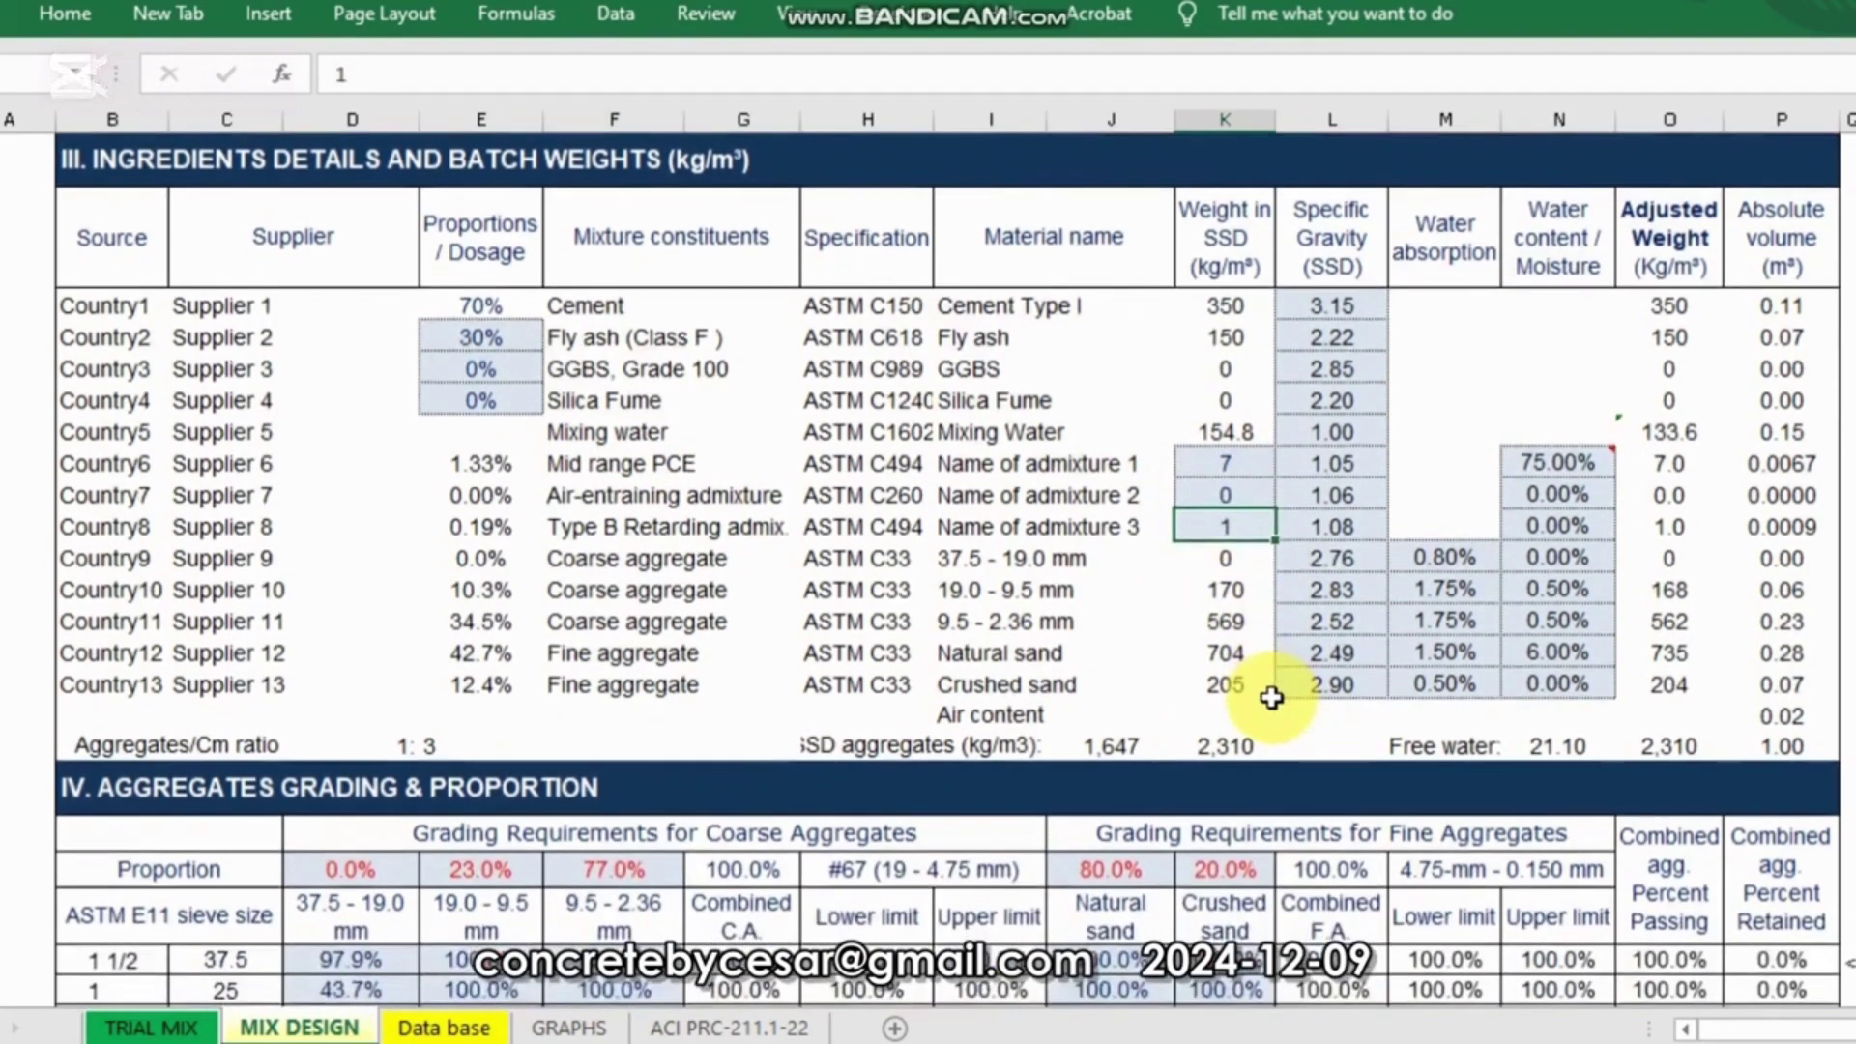
scroll(1270, 697, "down", 2)
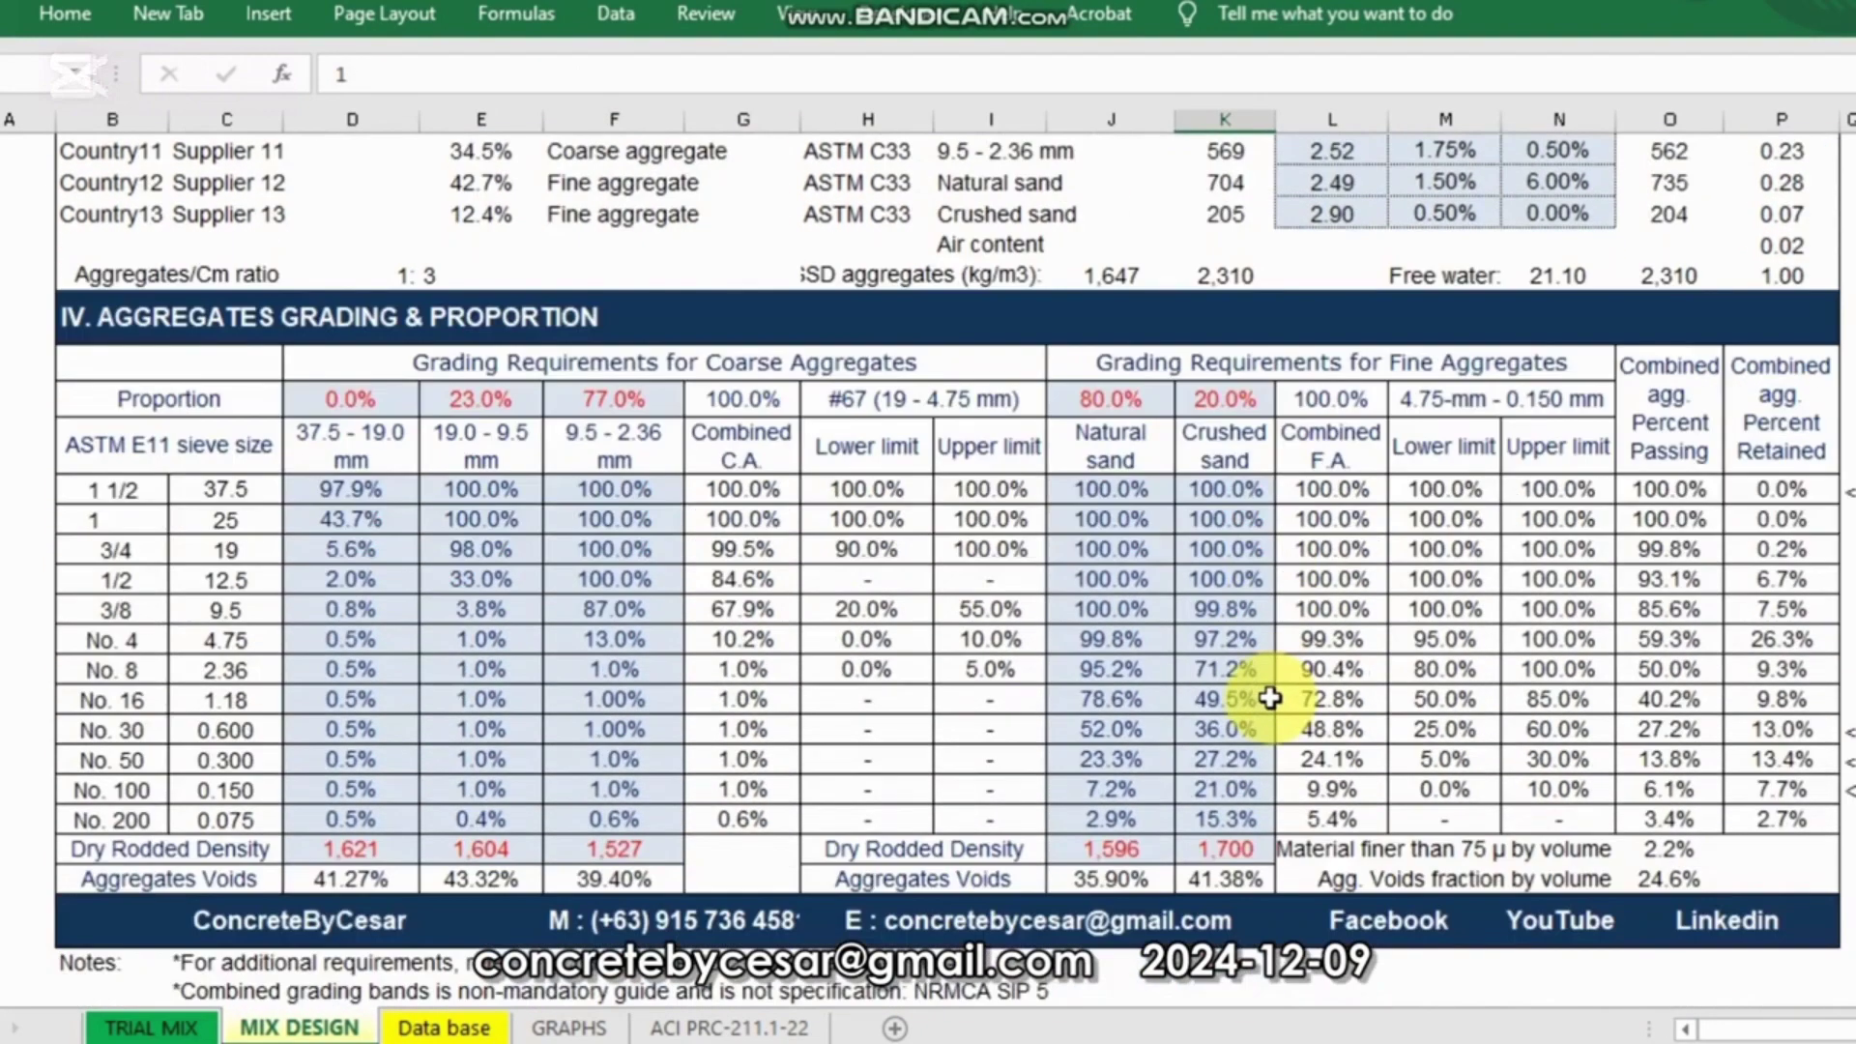
scroll(1269, 698, "up", 5)
scroll(1269, 697, "up", 3)
scroll(1268, 669, "up", 5)
scroll(1269, 669, "up", 6)
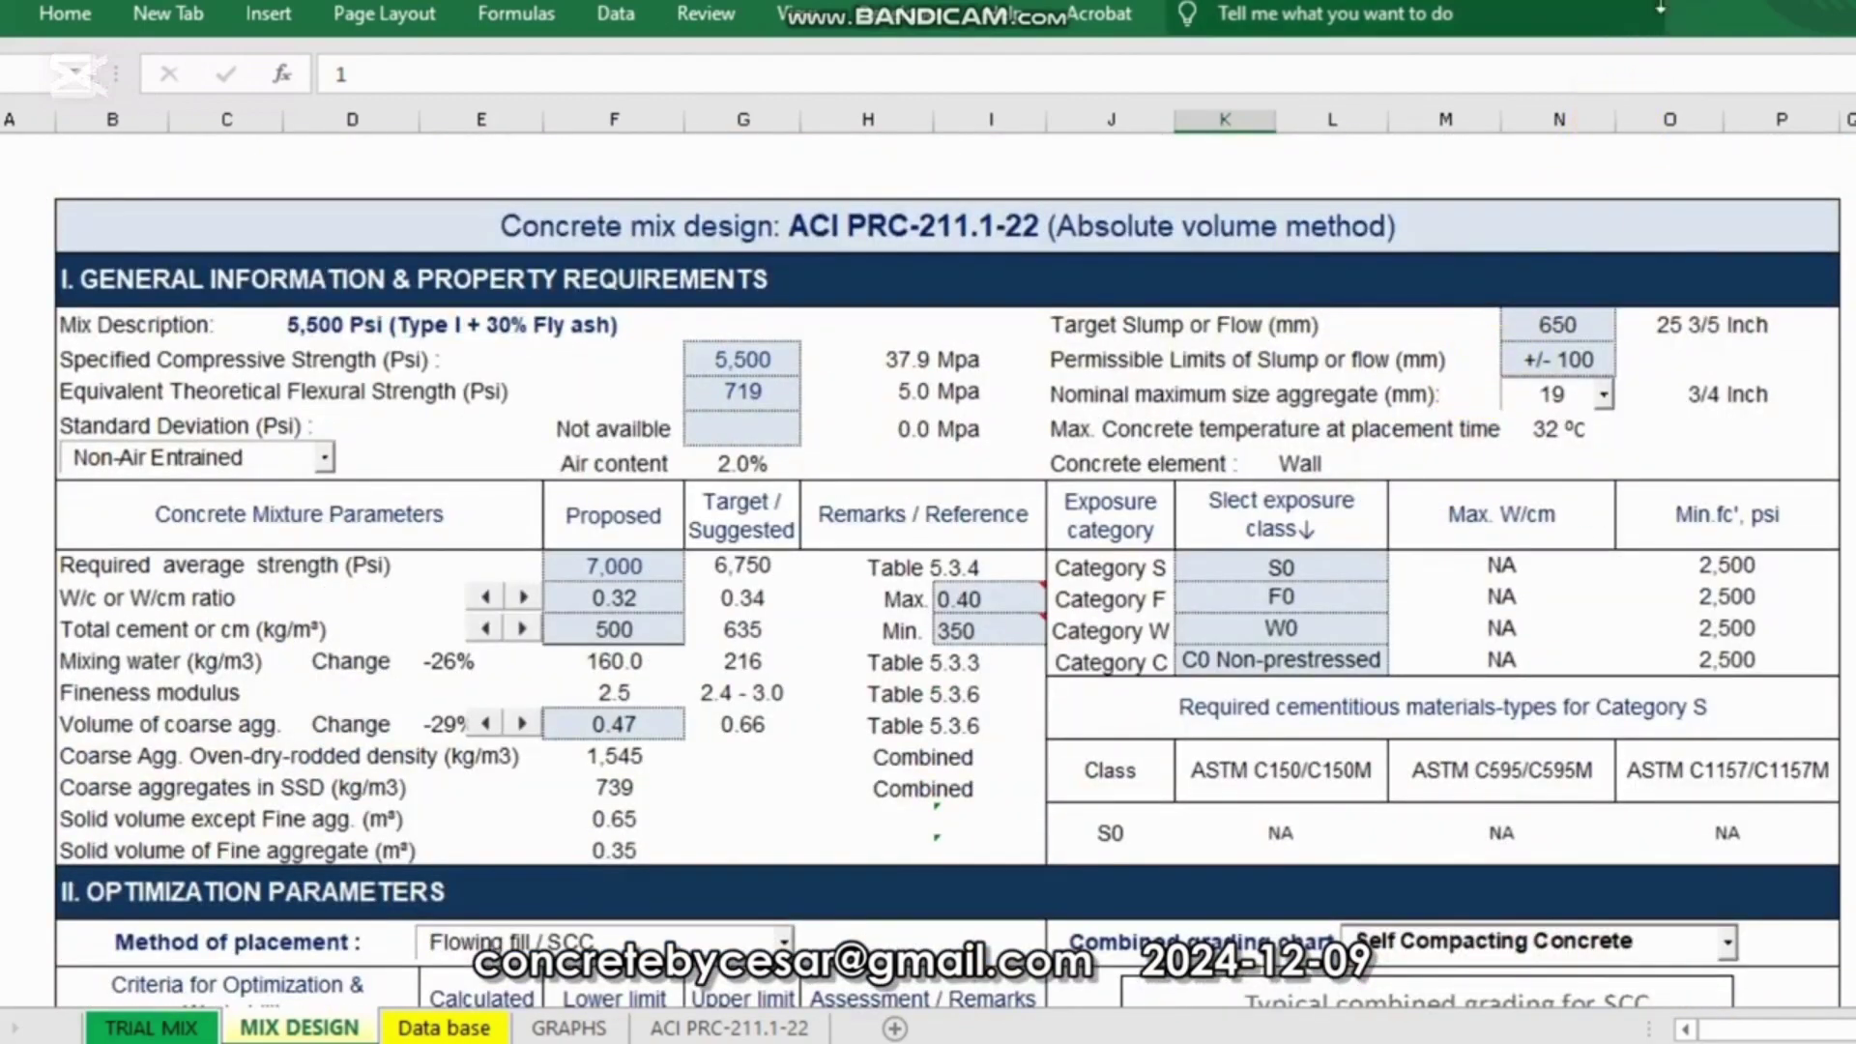